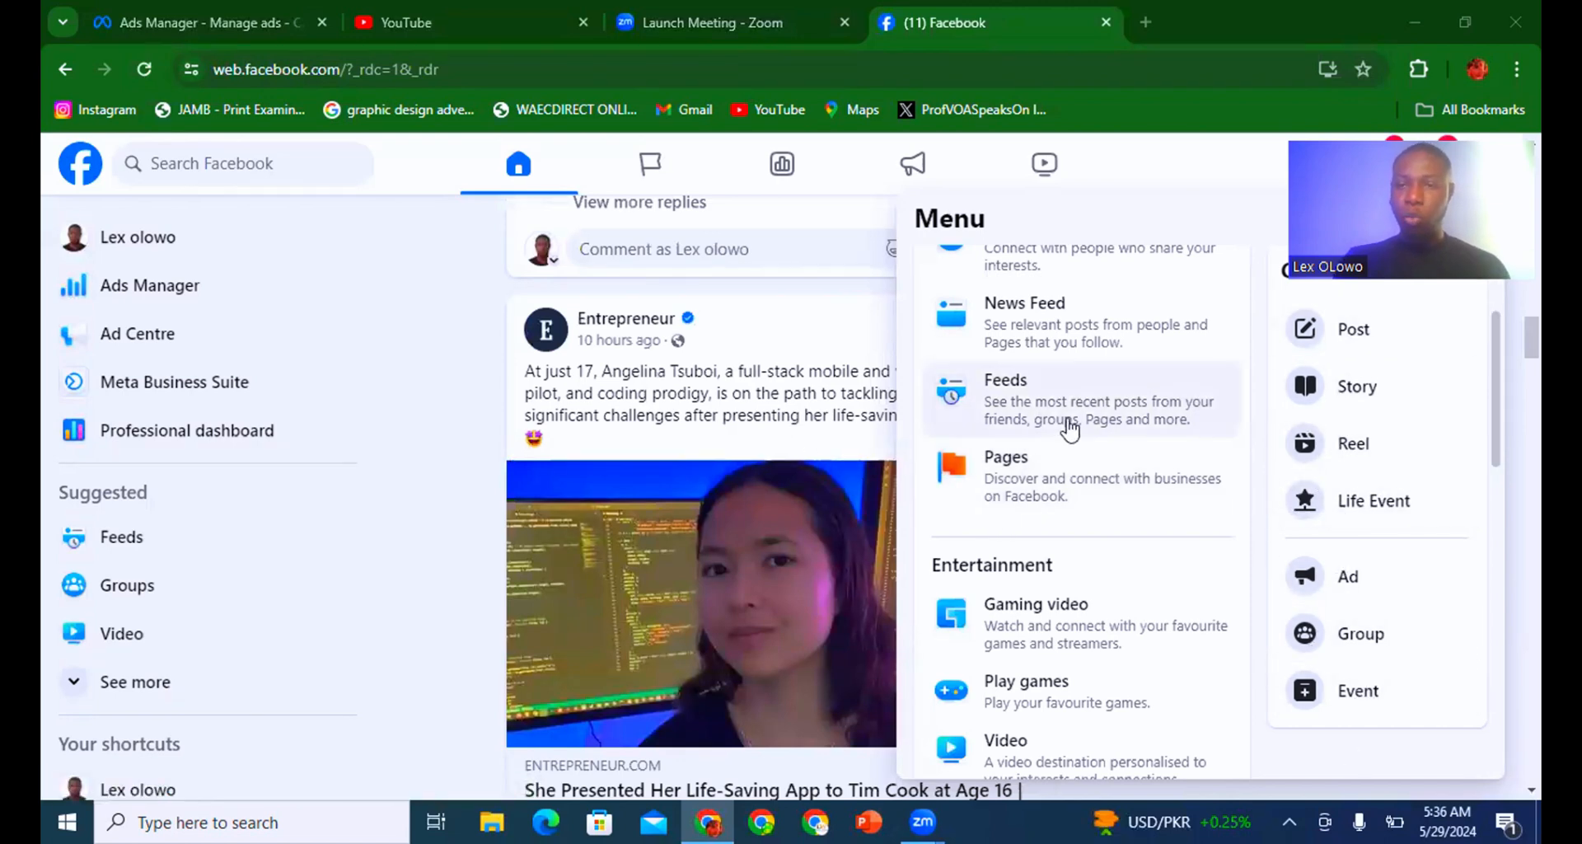
Go to the managed Pages list and open the personal-brand Page listed between the Akeem D Analyst and Digital World Pages.
click(471, 284)
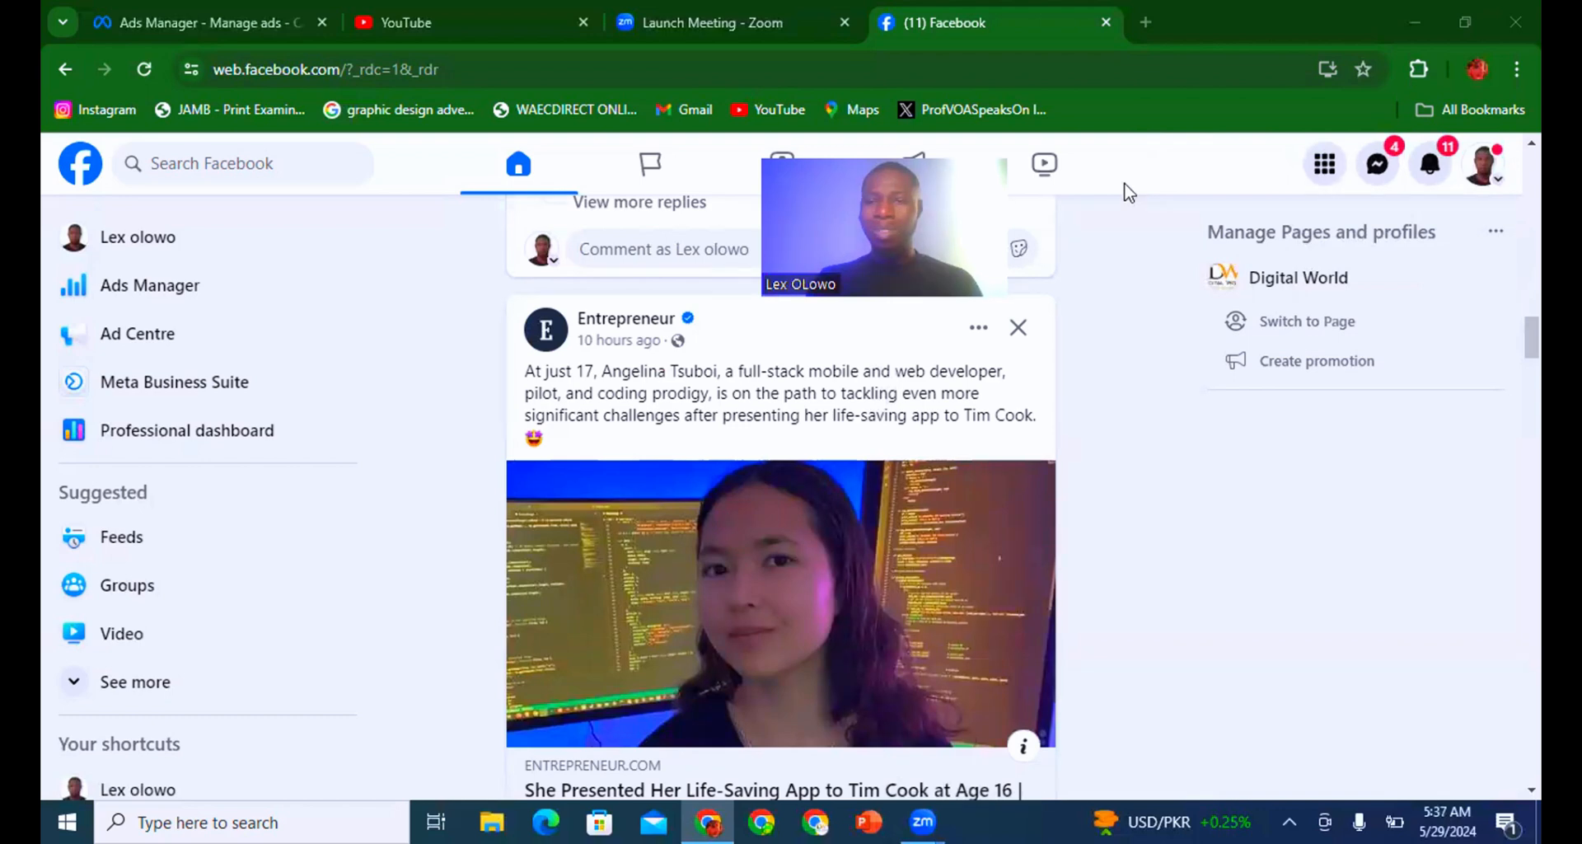
click(1326, 169)
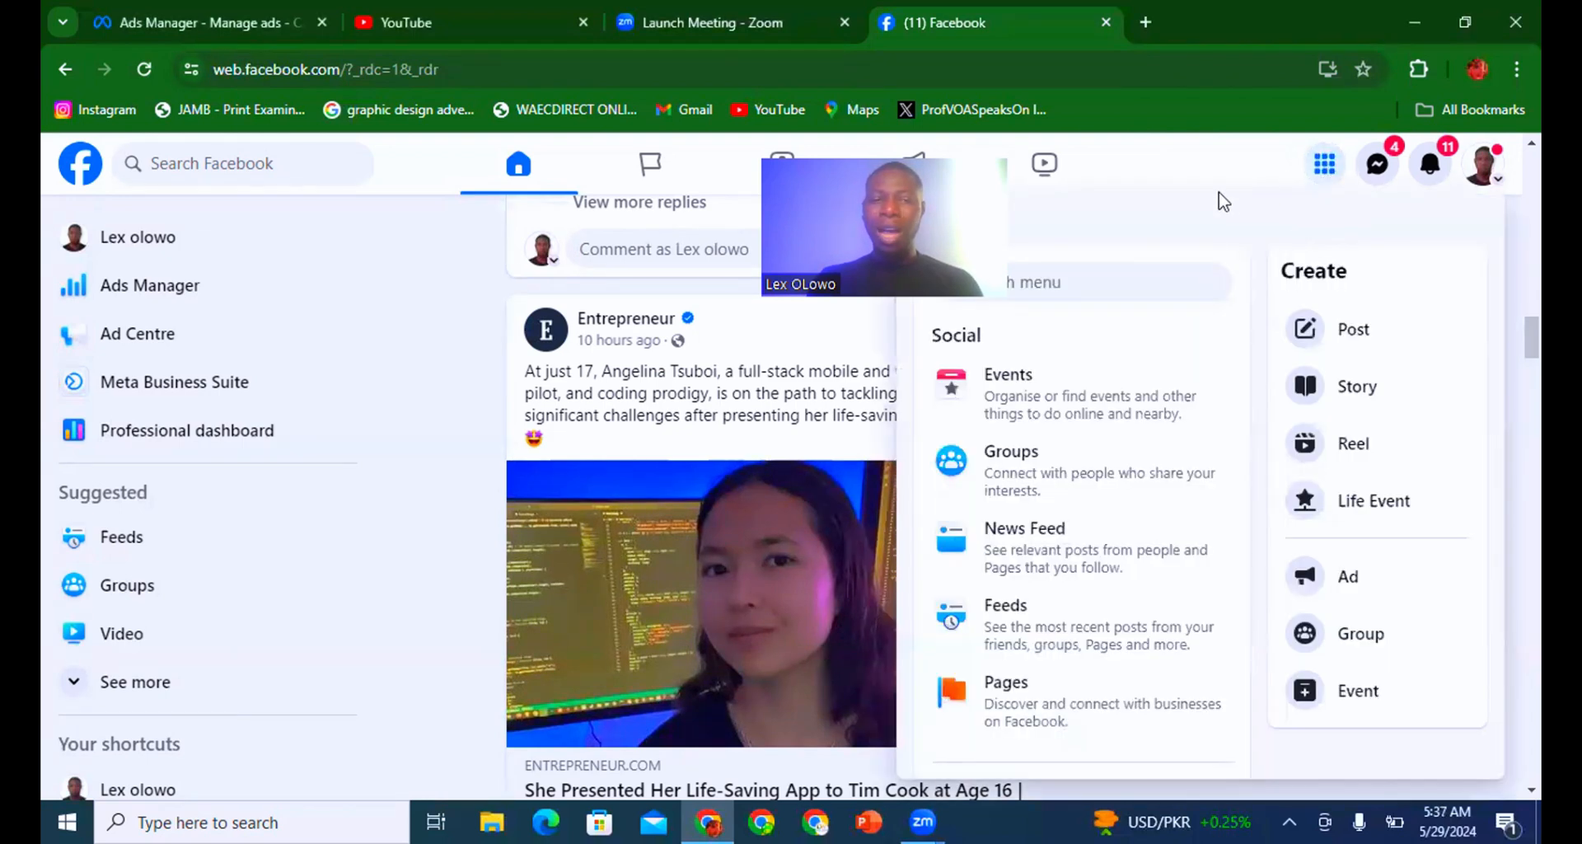
click(993, 694)
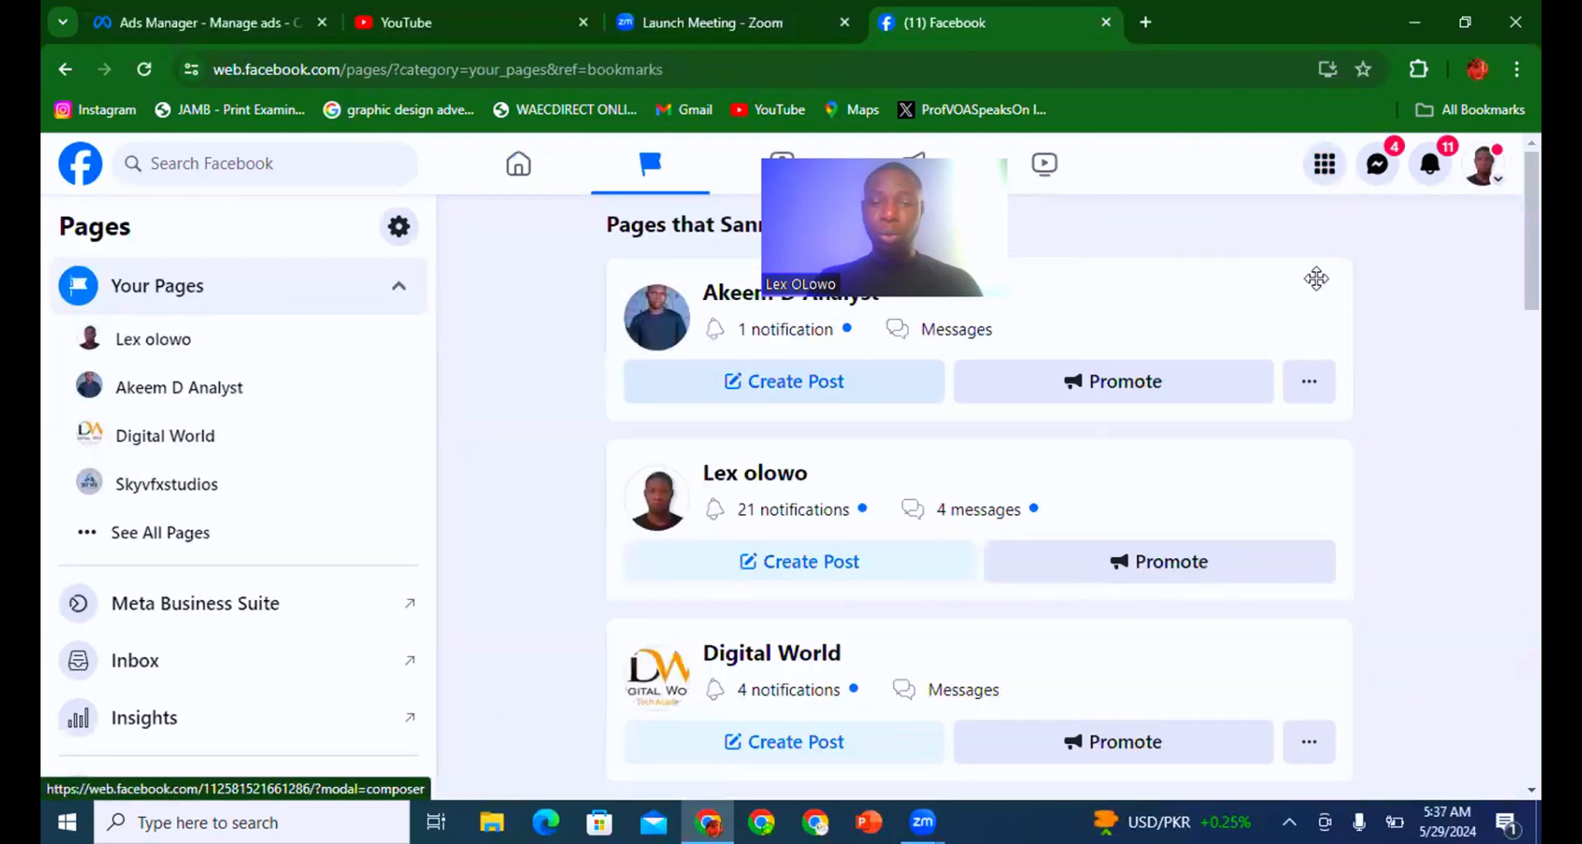
click(752, 483)
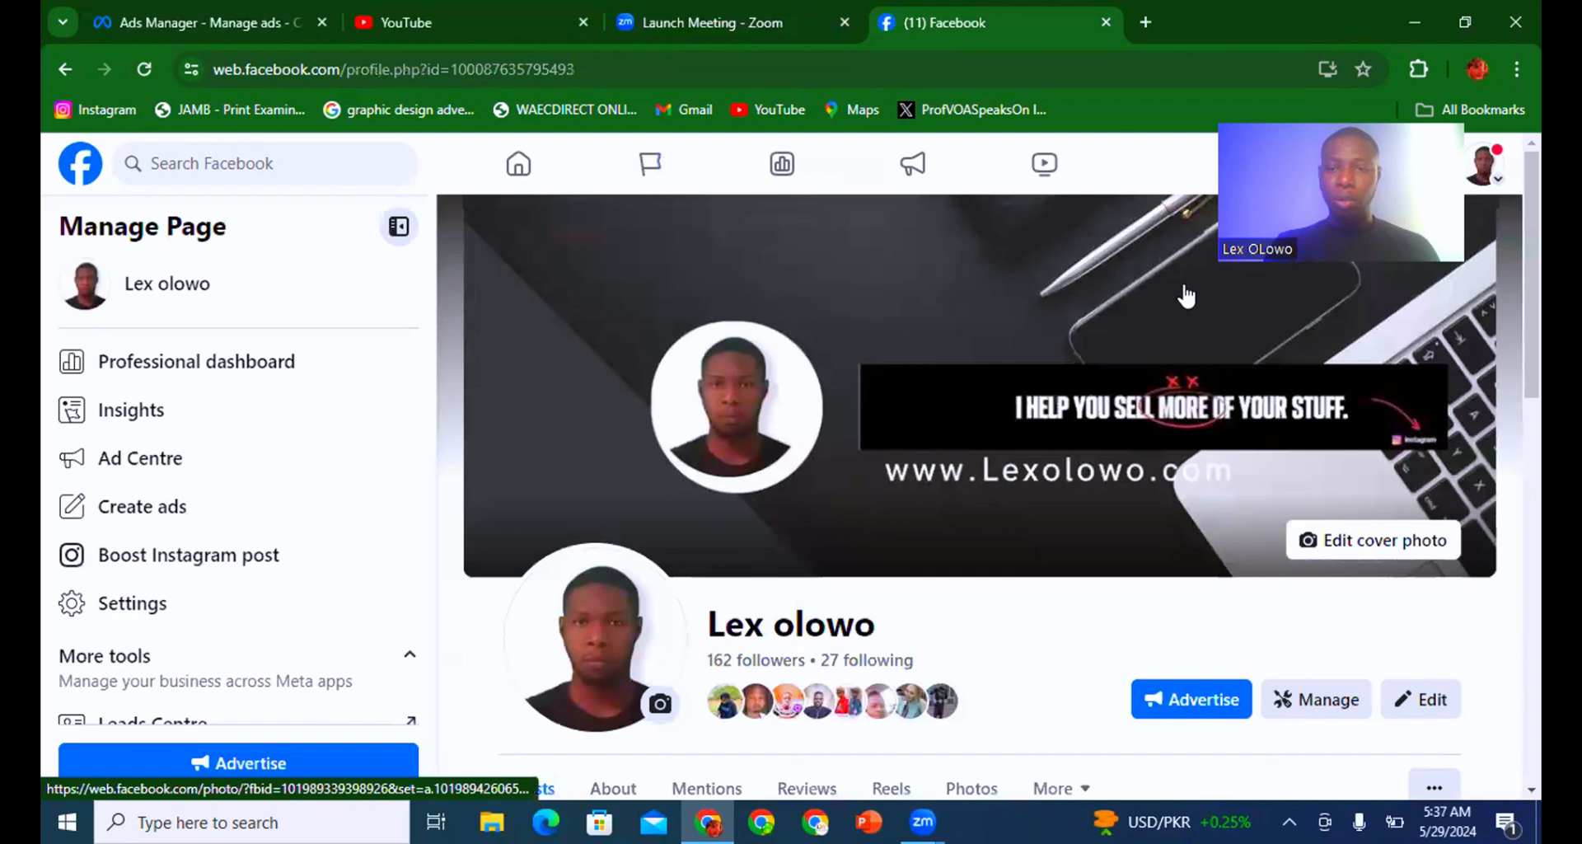
Find the Page's video post with the WhatsApp button and start boosting it.
drag(1318, 205, 1126, 169)
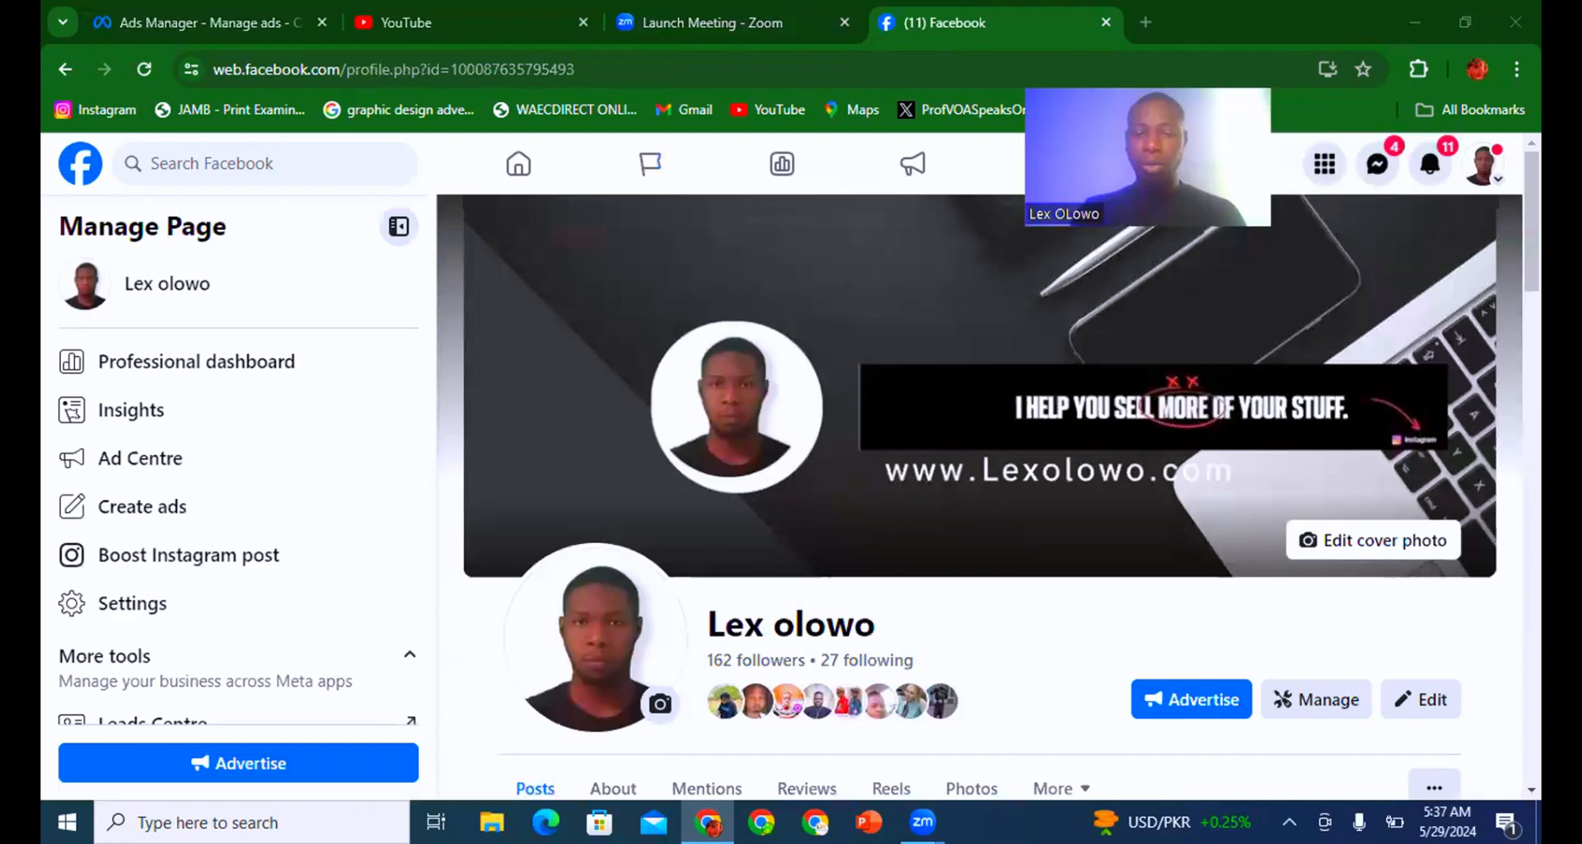
scroll(980, 478, down, 10)
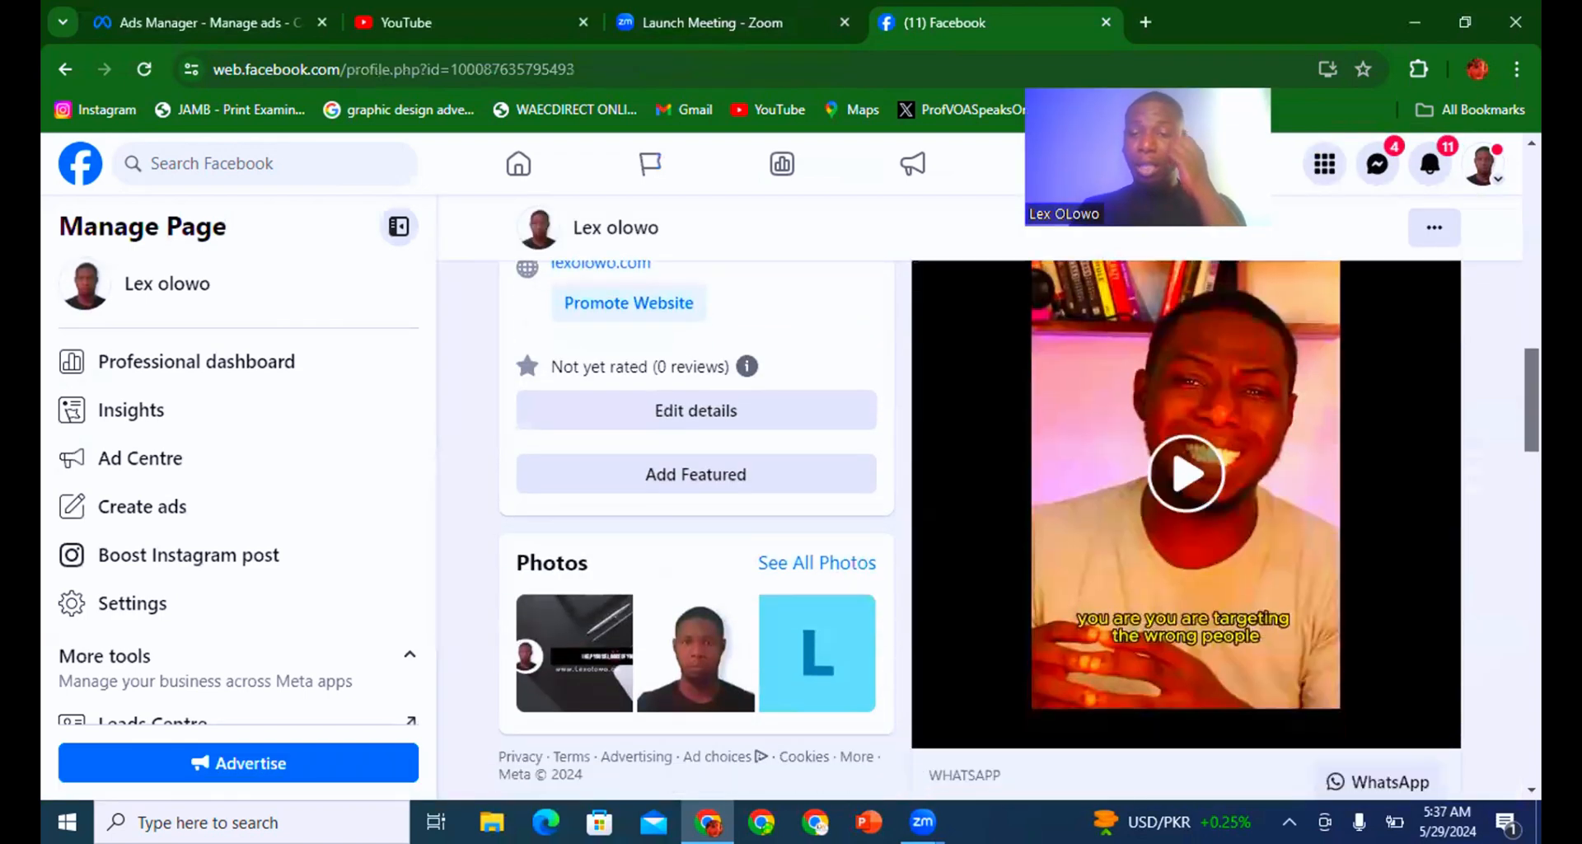
scroll(1186, 528, down, 5)
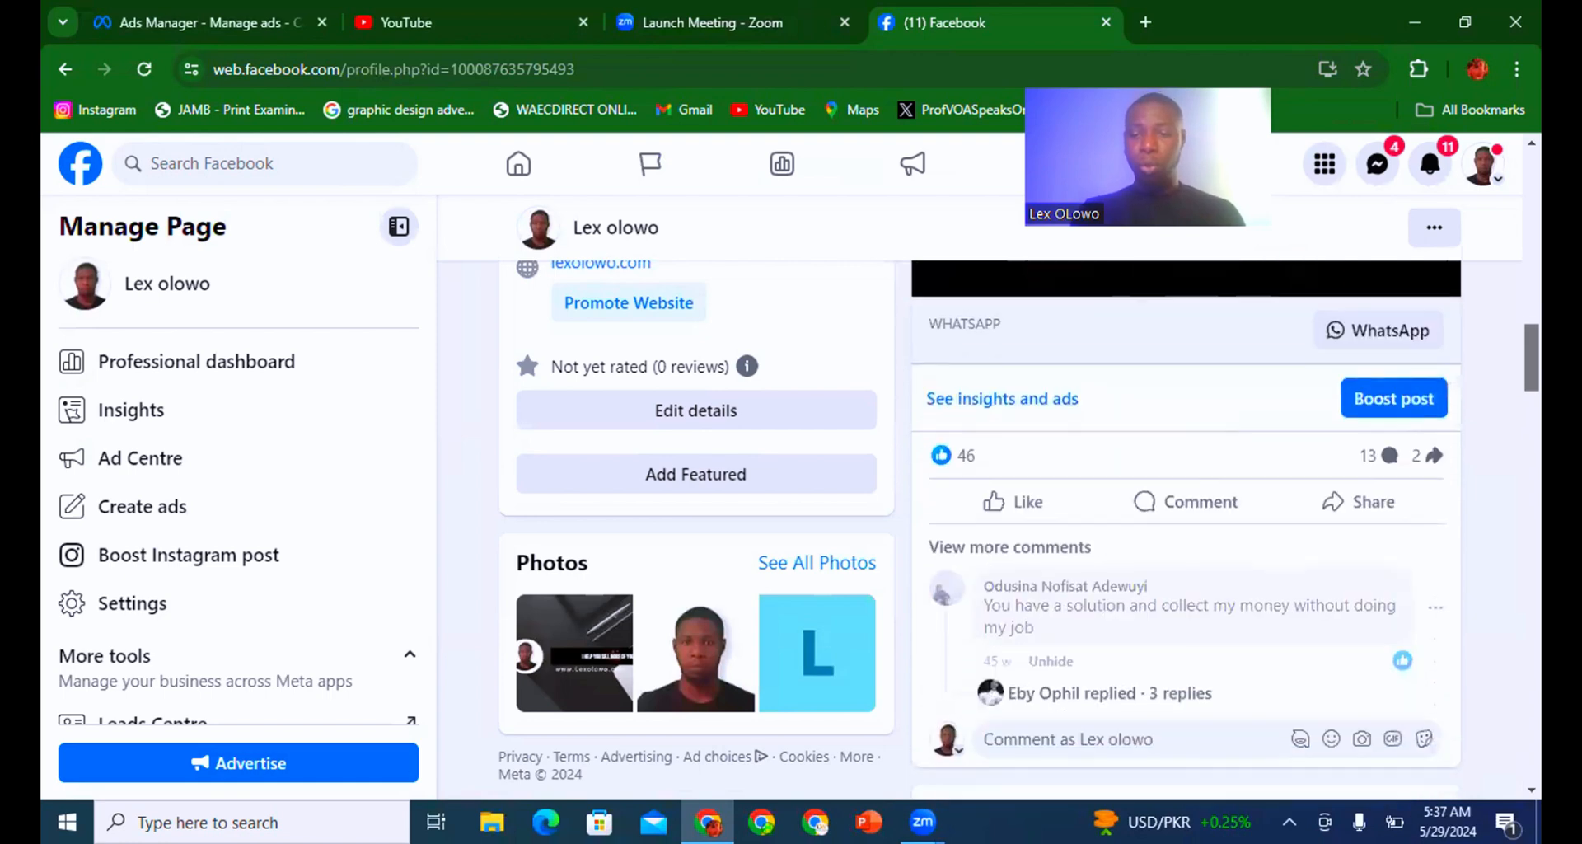
scroll(1187, 527, down, 10)
scroll(1186, 528, up, 3)
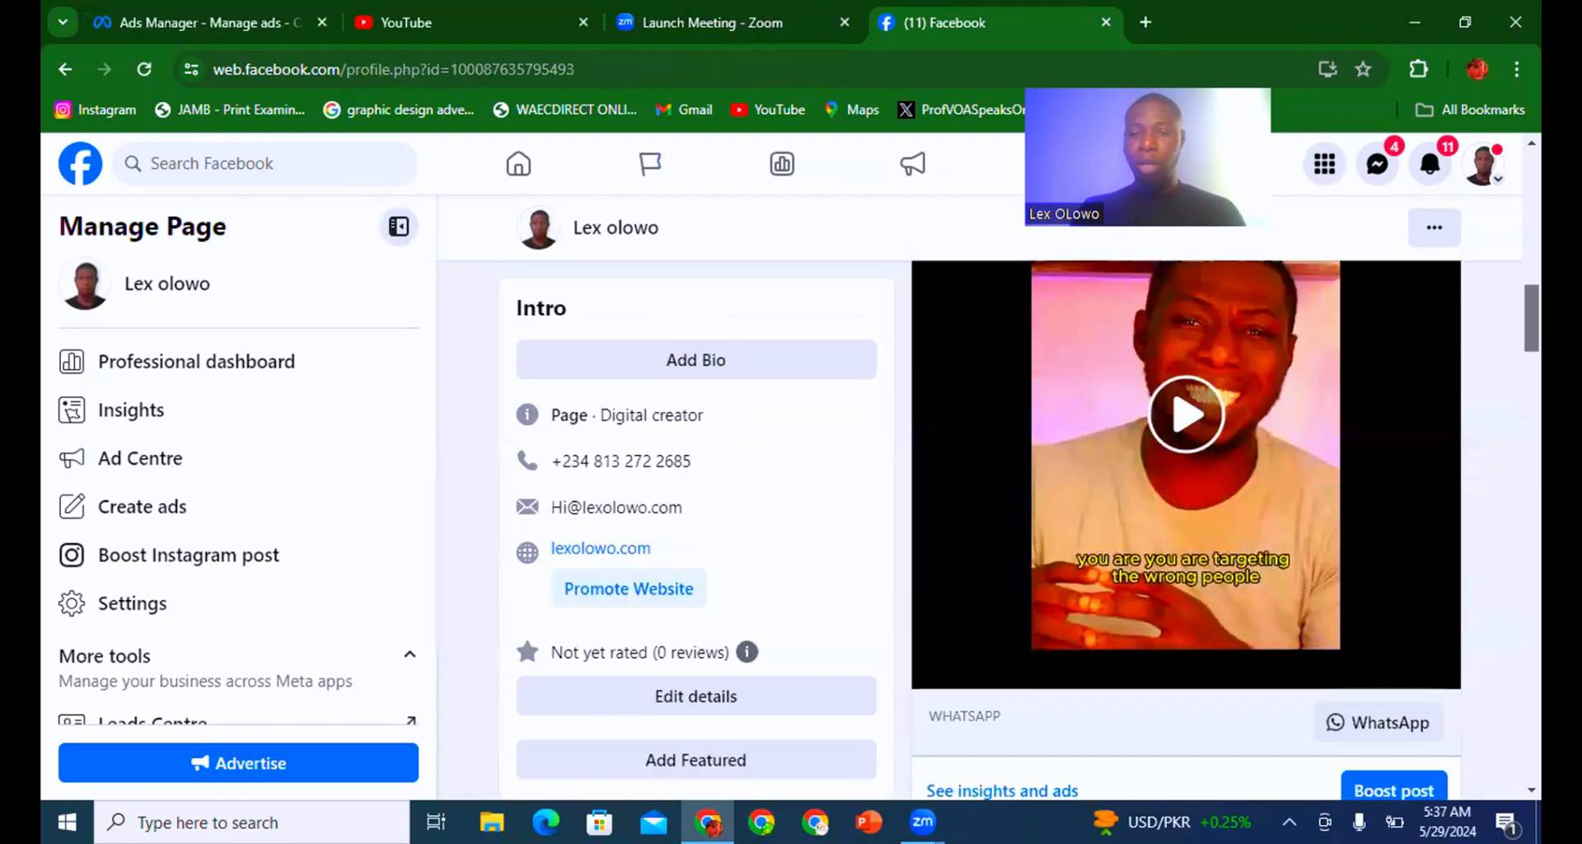
scroll(1187, 527, down, 5)
scroll(1187, 528, up, 4)
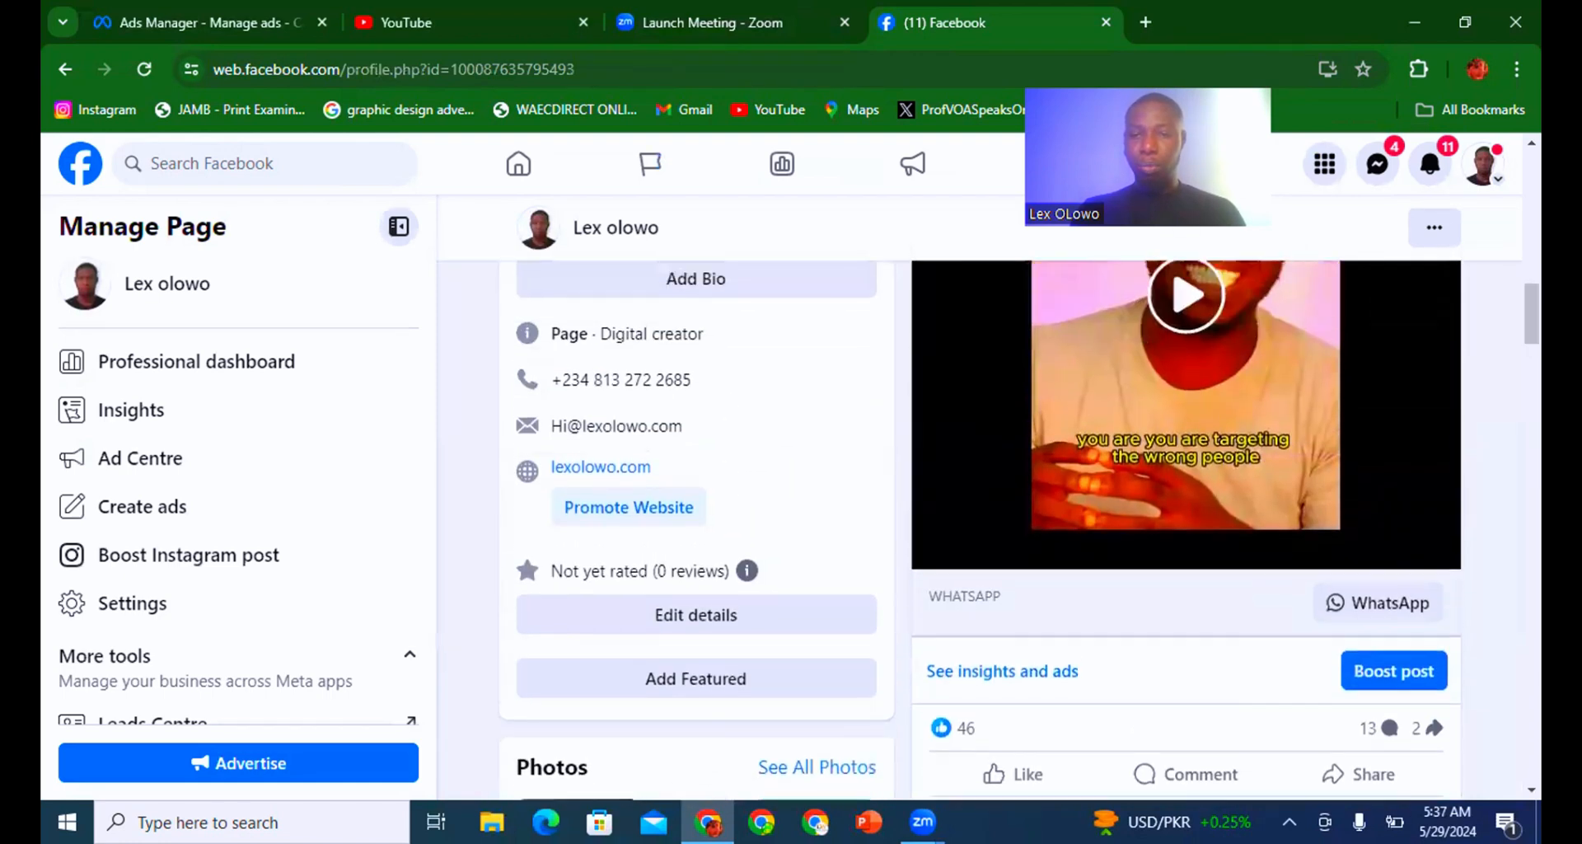
click(1398, 688)
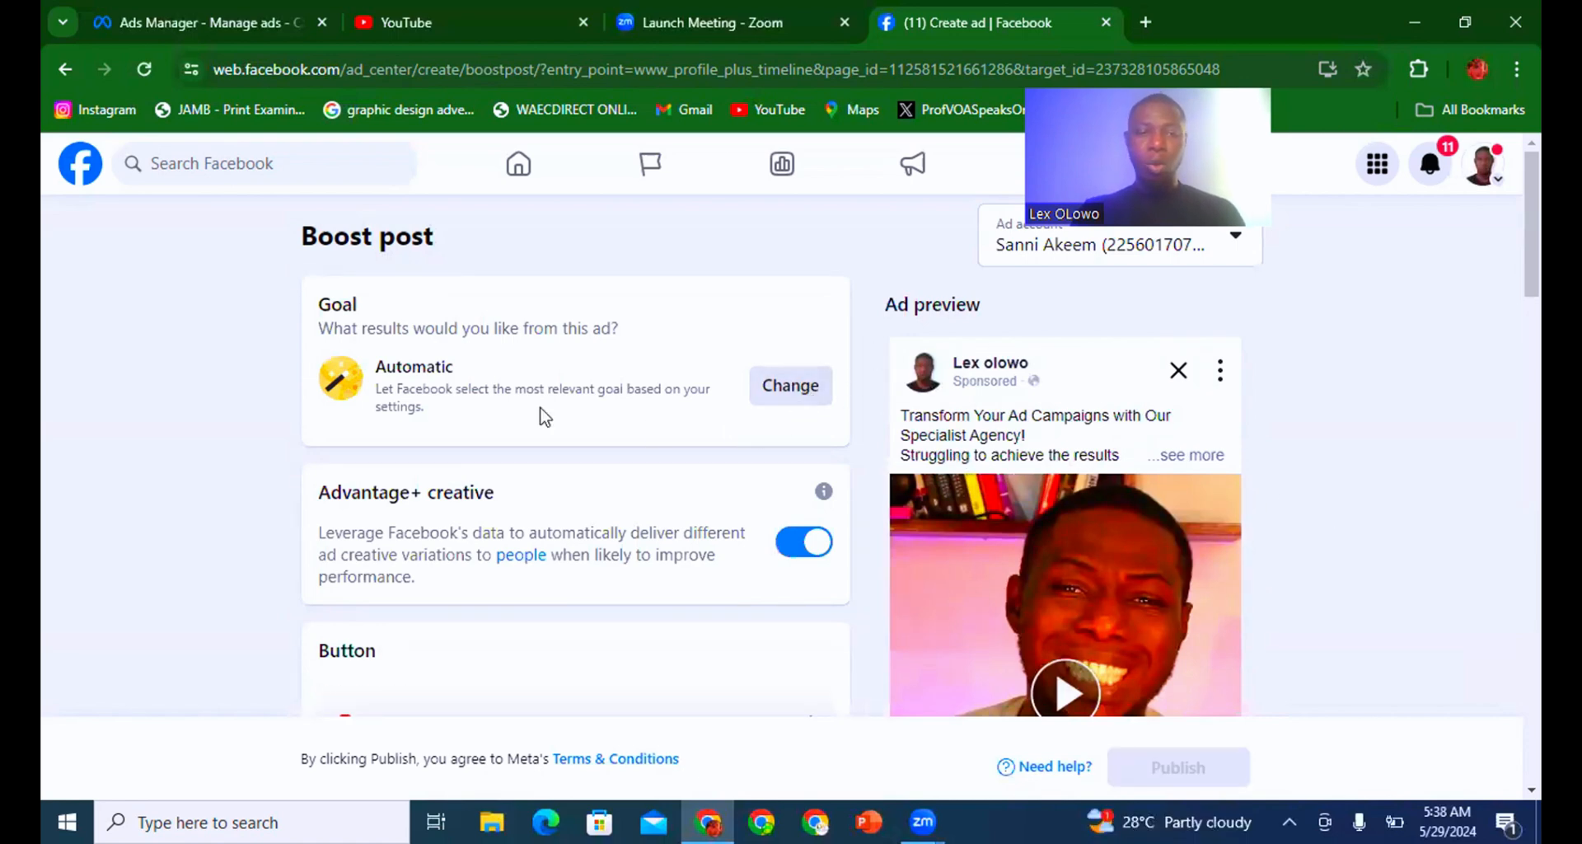
Change the ad's goal to Get more messages and save it.
click(805, 387)
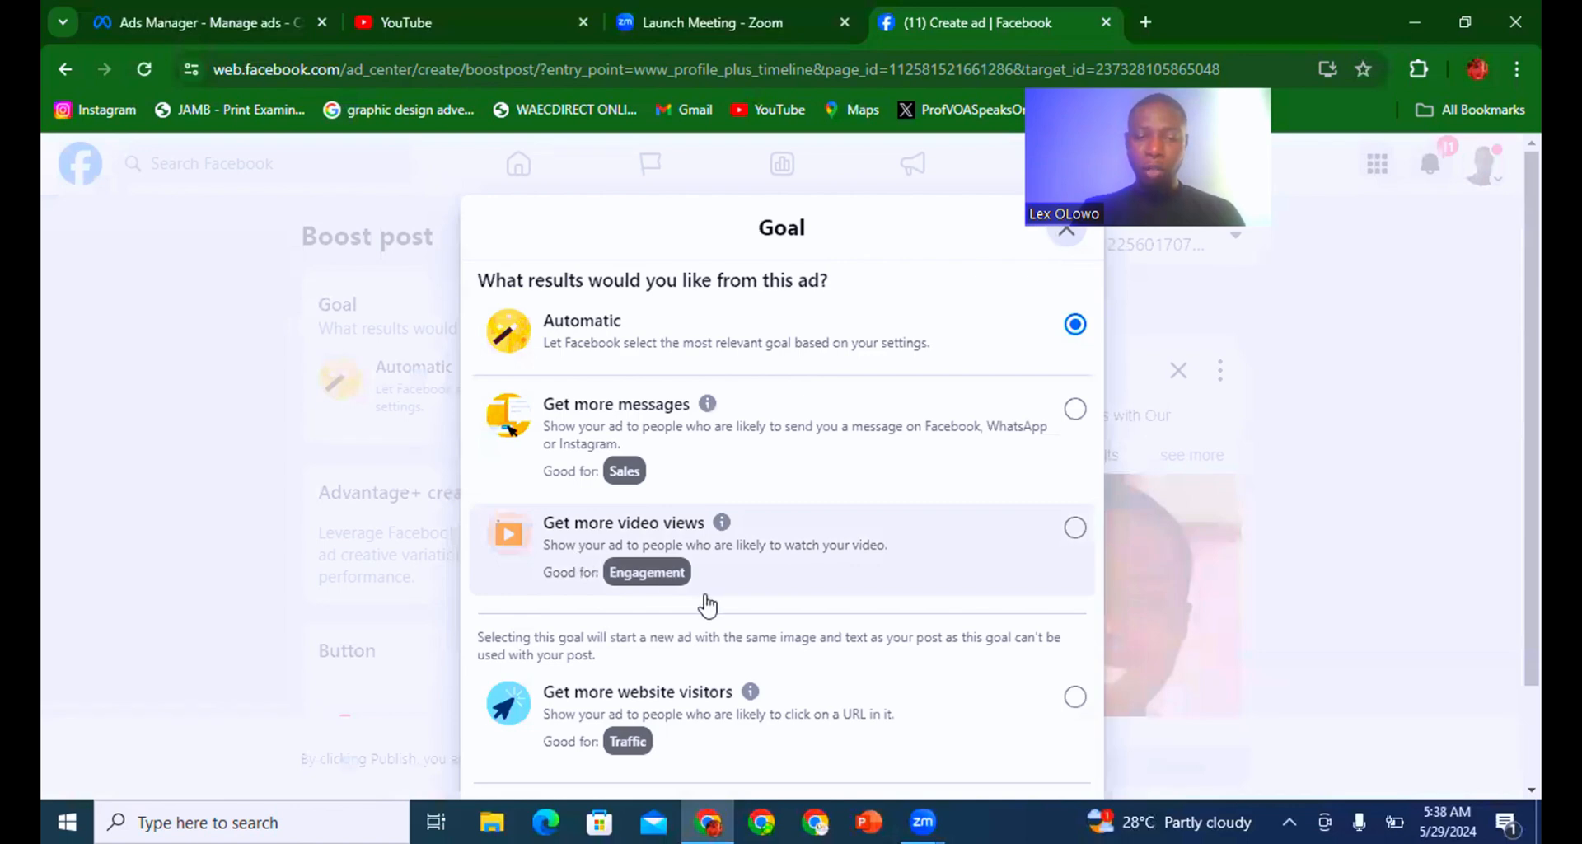
mouse_move(753, 693)
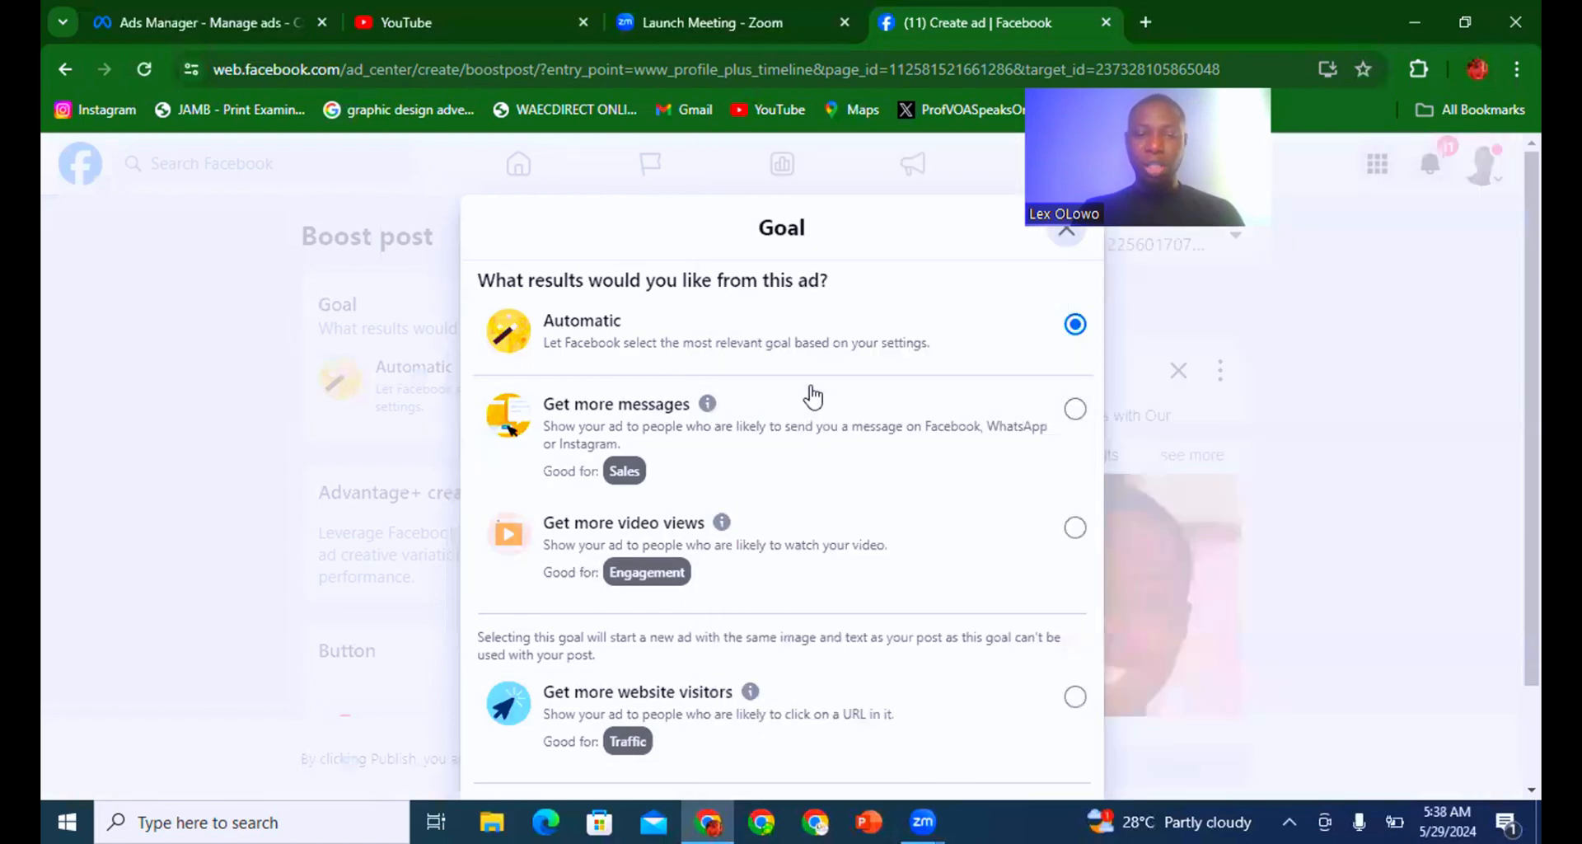
click(1075, 412)
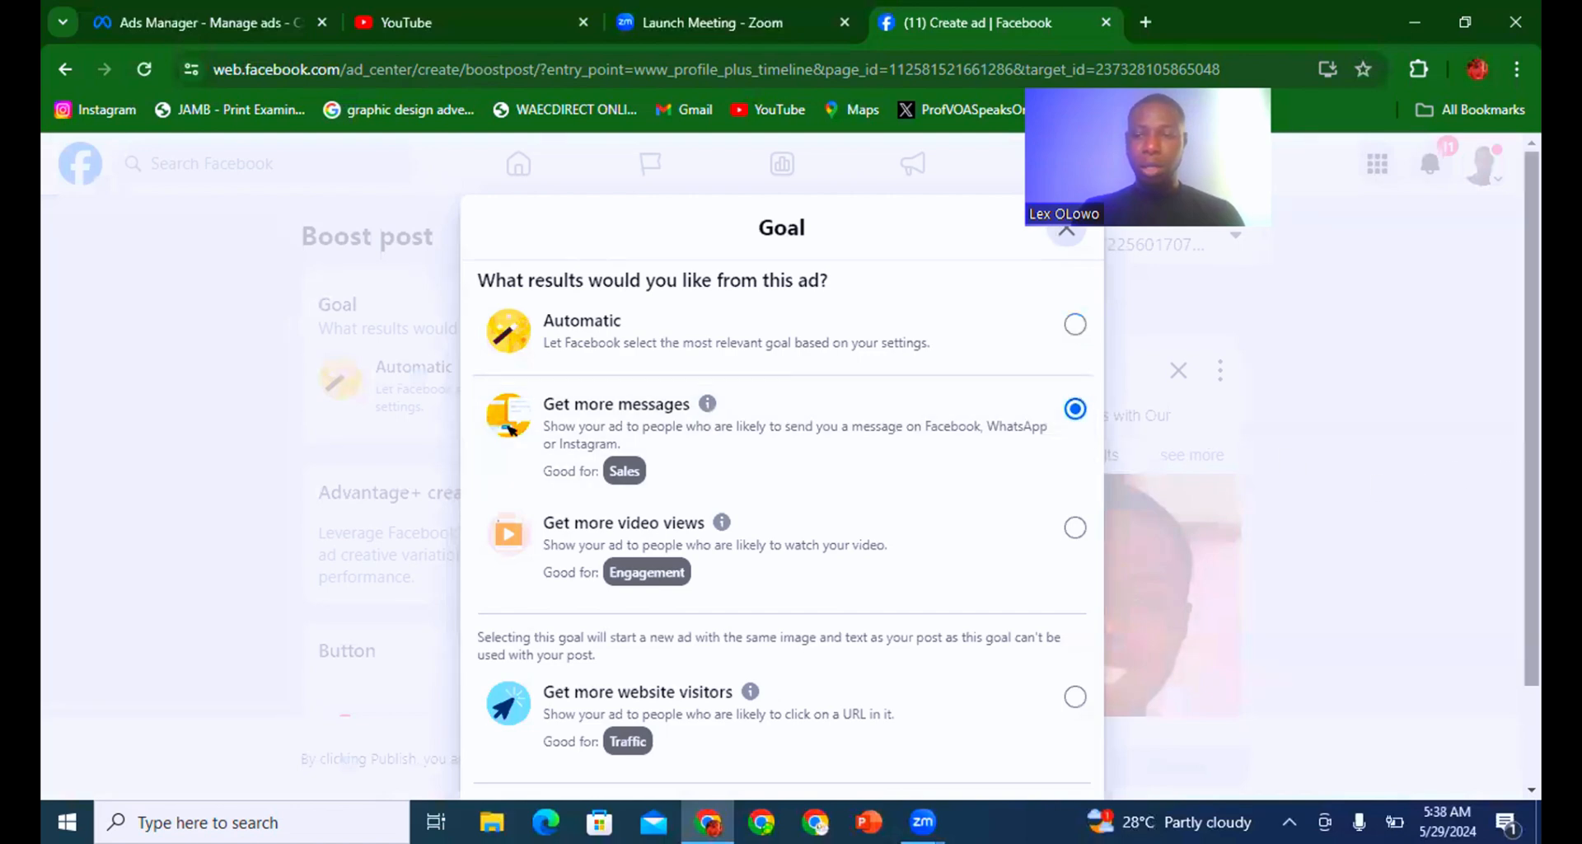
scroll(955, 725, down, 2)
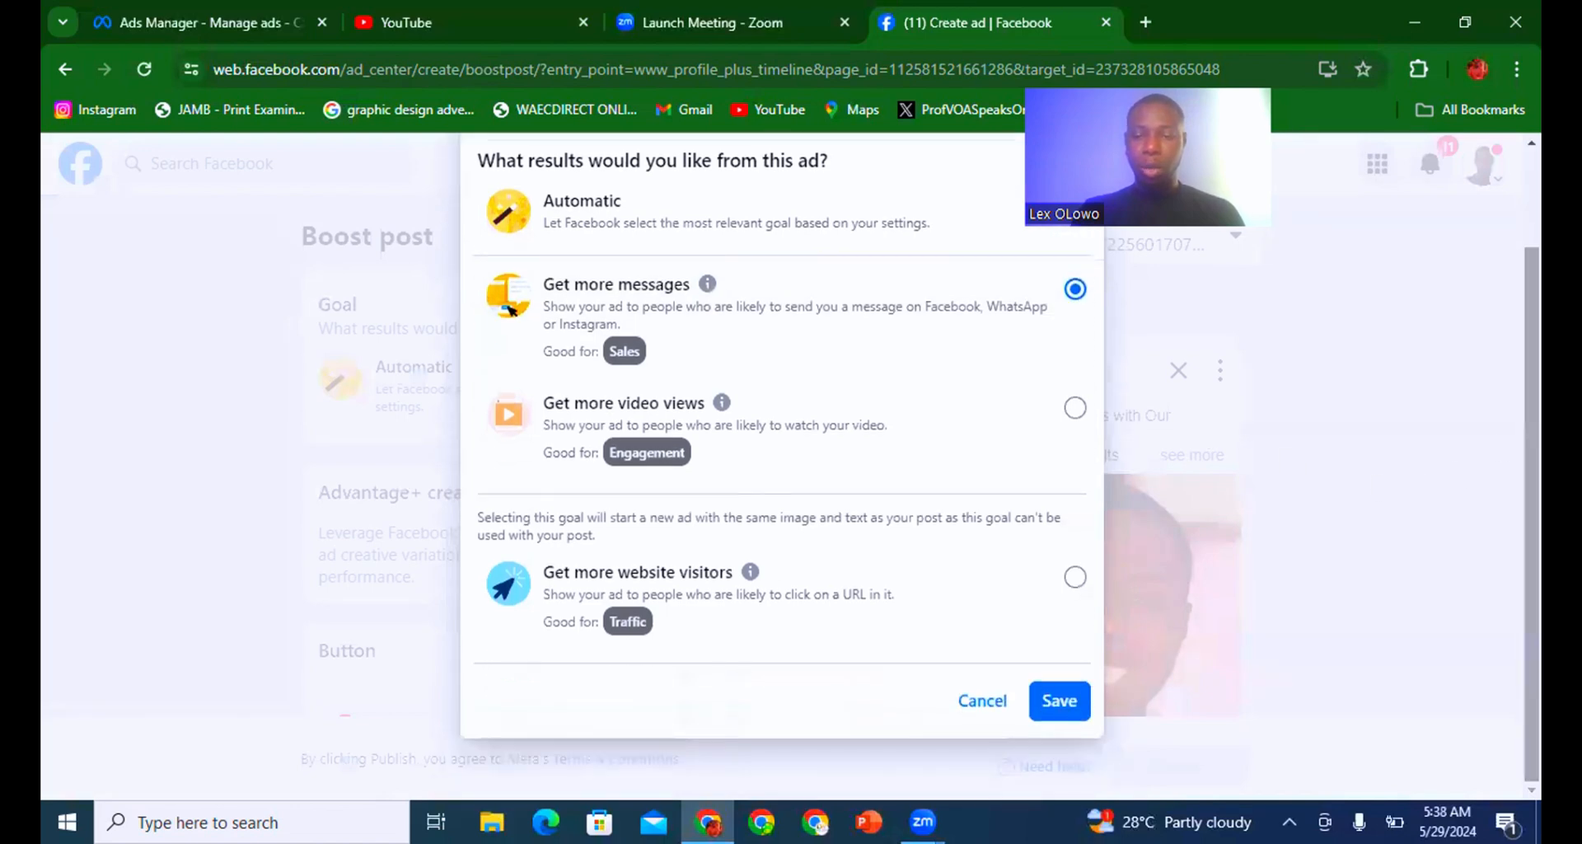
click(1063, 701)
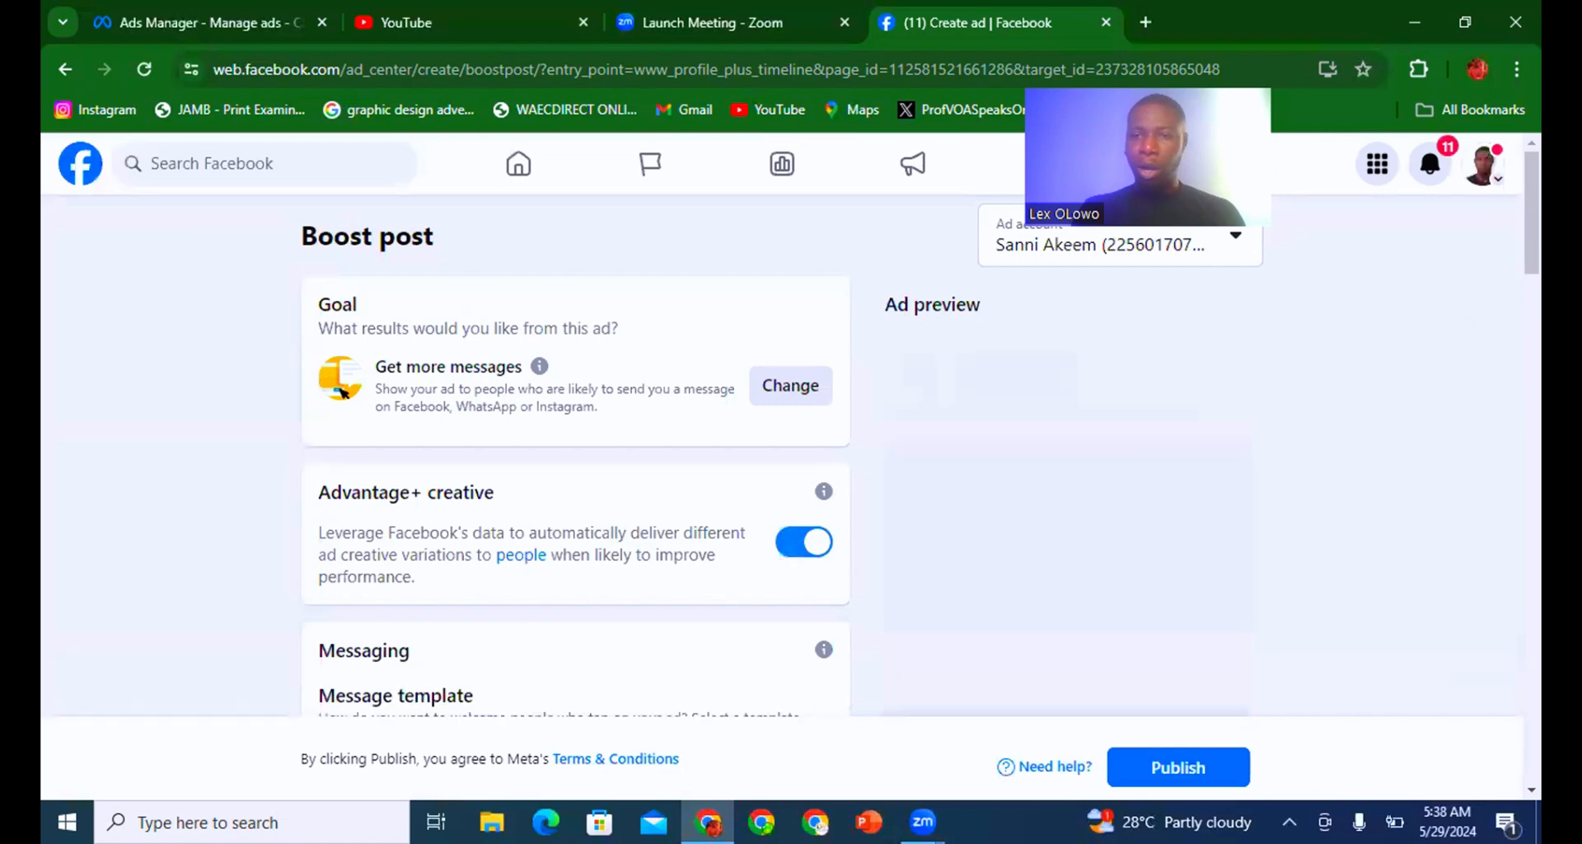
Change the message template's pre-filled message to "Hello! Can I palace an order ?" and save the template.
scroll(791, 453, down, 2)
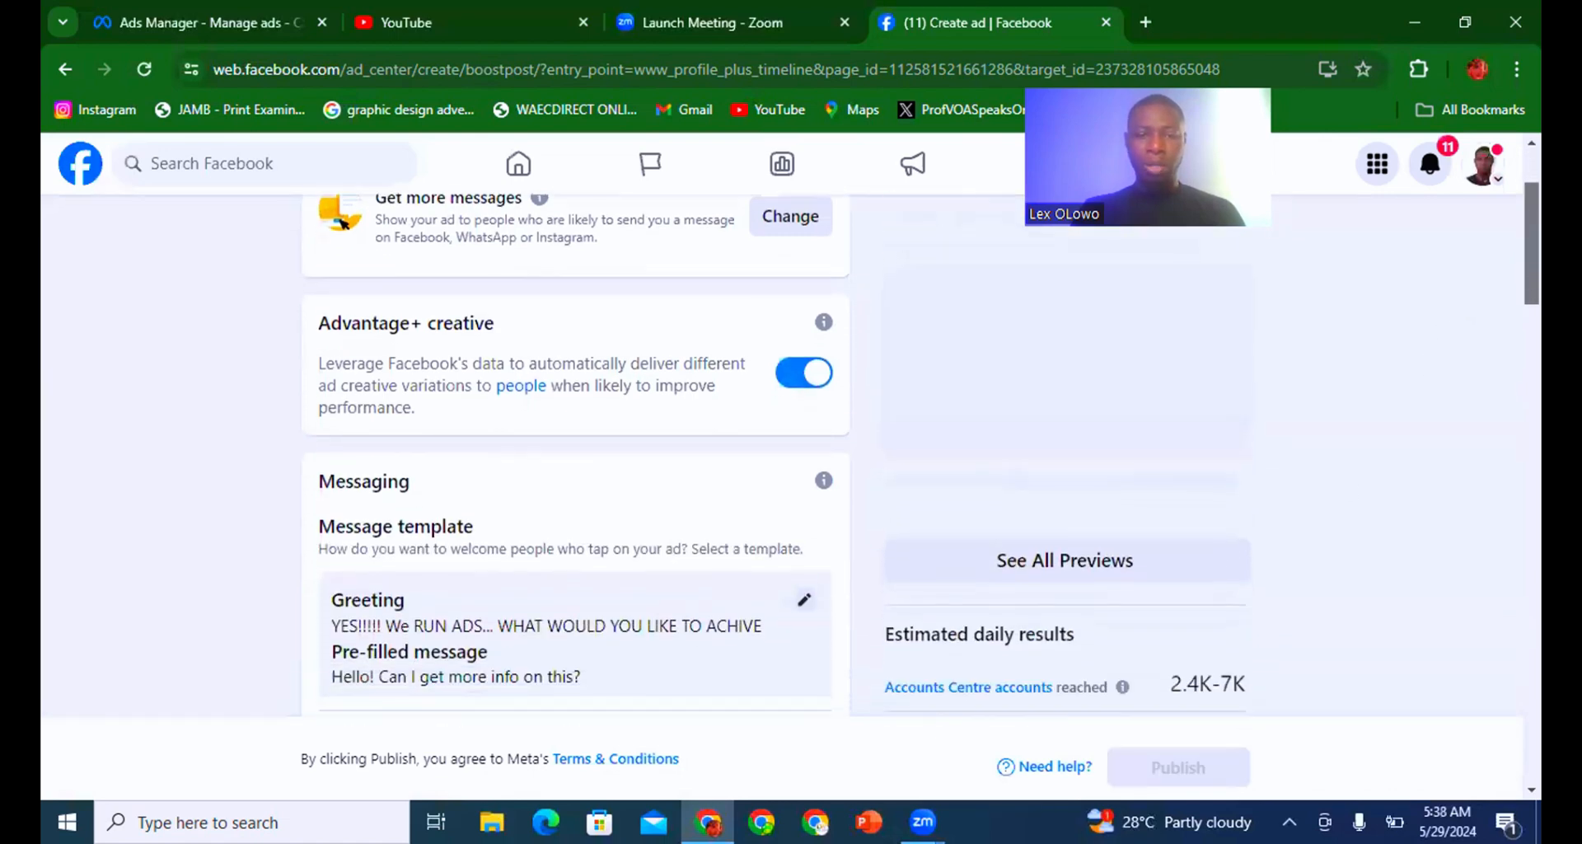
scroll(342, 223, down, 2)
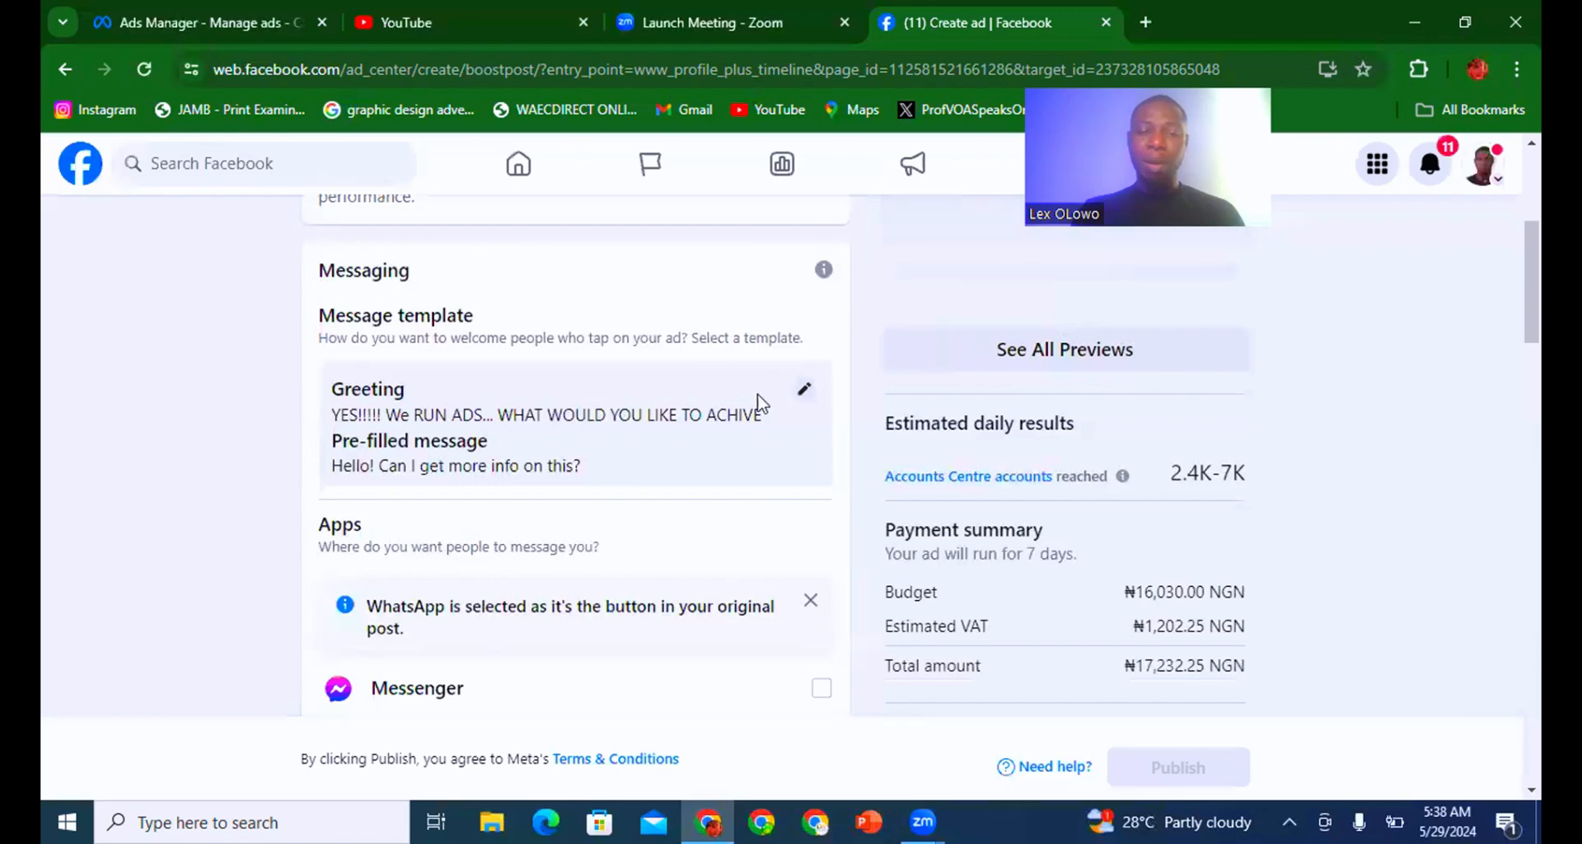
click(805, 393)
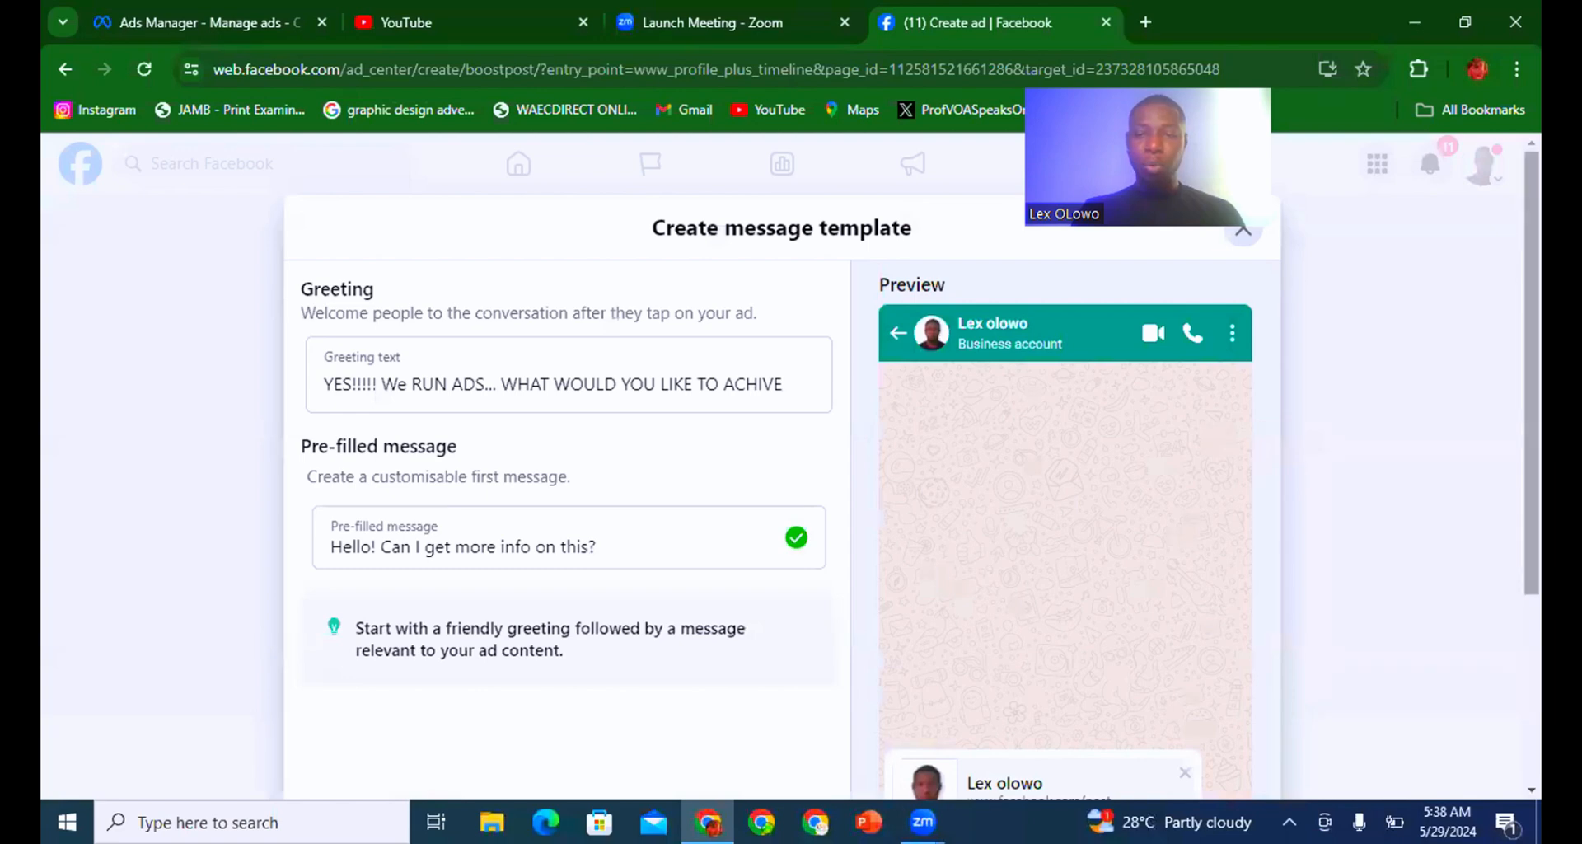
scroll(1531, 371, down, 2)
scroll(907, 474, down, 2)
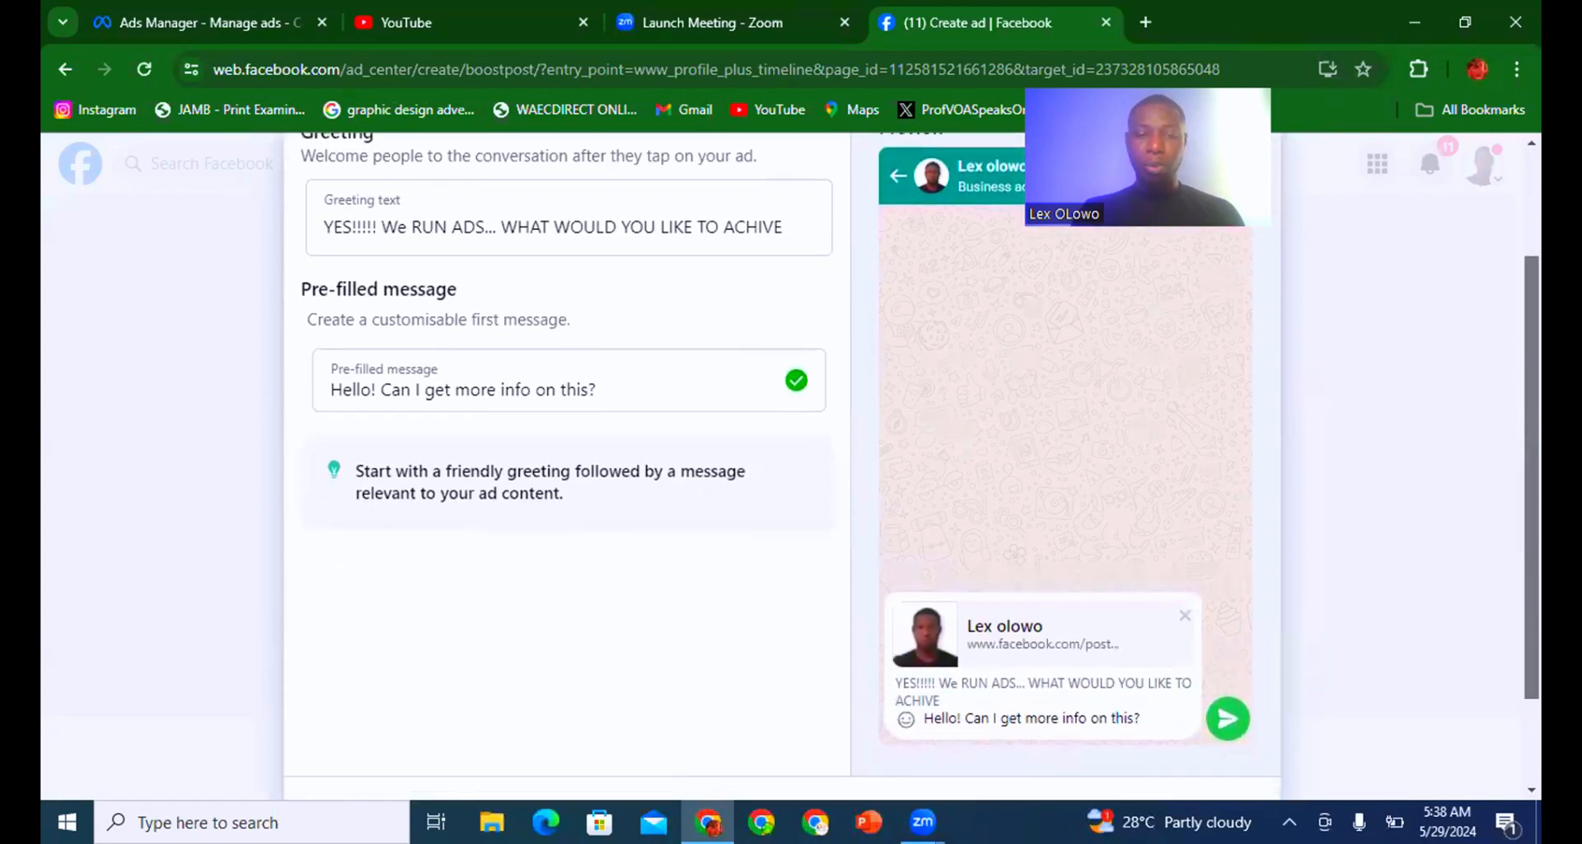
scroll(782, 465, up, 2)
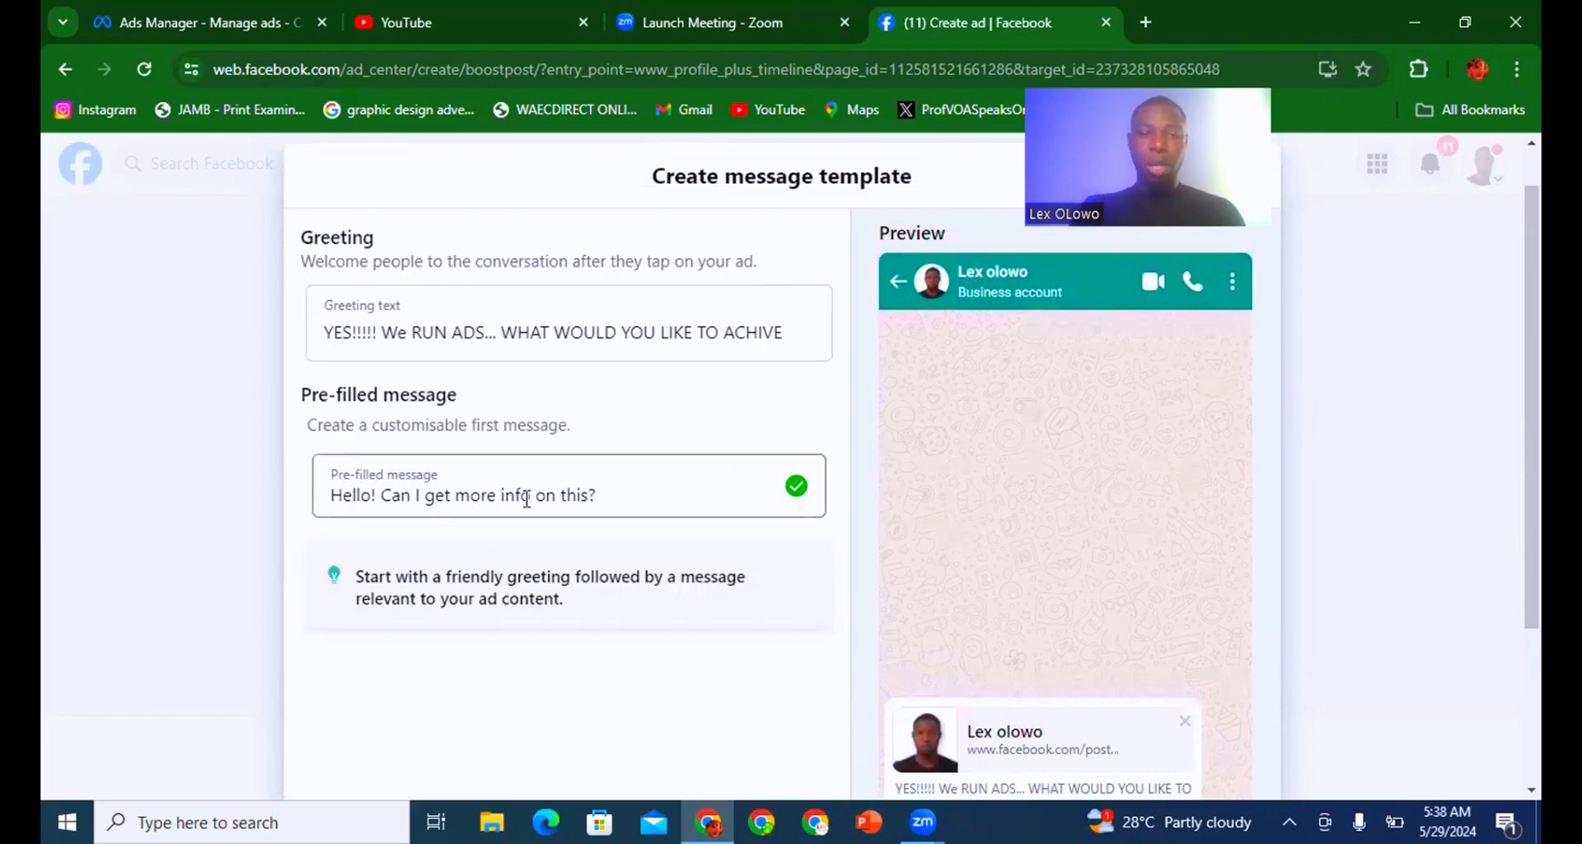
click(590, 495)
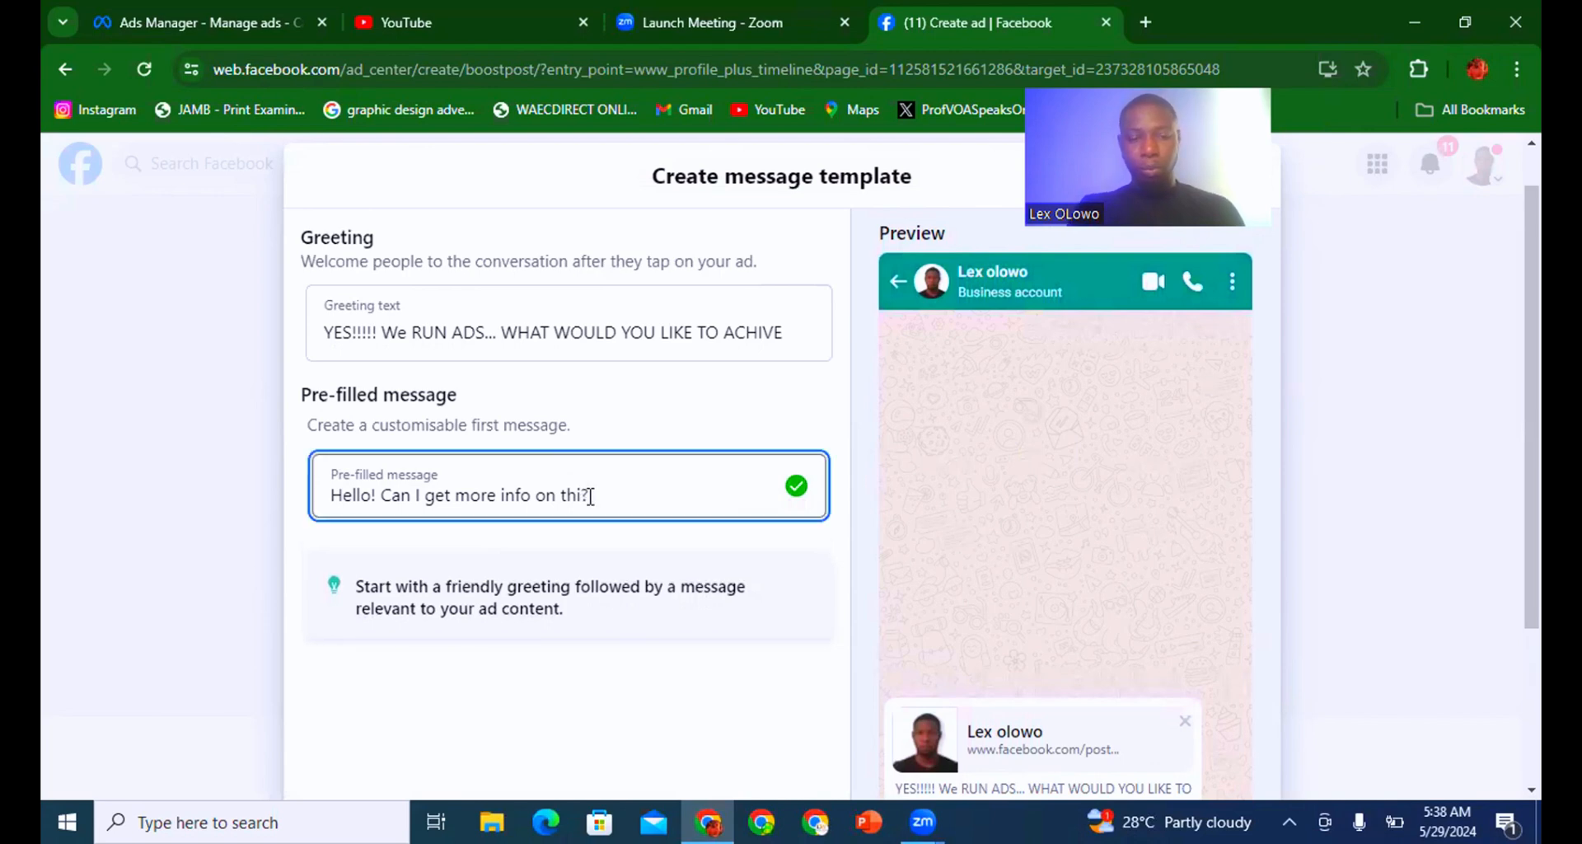
key(BackSpace)
key(BackSpace)
key(BackSpace)
key(BackSpace)
key(BackSpace)
key(BackSpace)
key(BackSpace)
key(BackSpace)
key(BackSpace)
key(BackSpace)
key(BackSpace)
key(BackSpace)
key(BackSpace)
key(BackSpace)
key(BackSpace)
key(BackSpace)
key(BackSpace)
key(BackSpace)
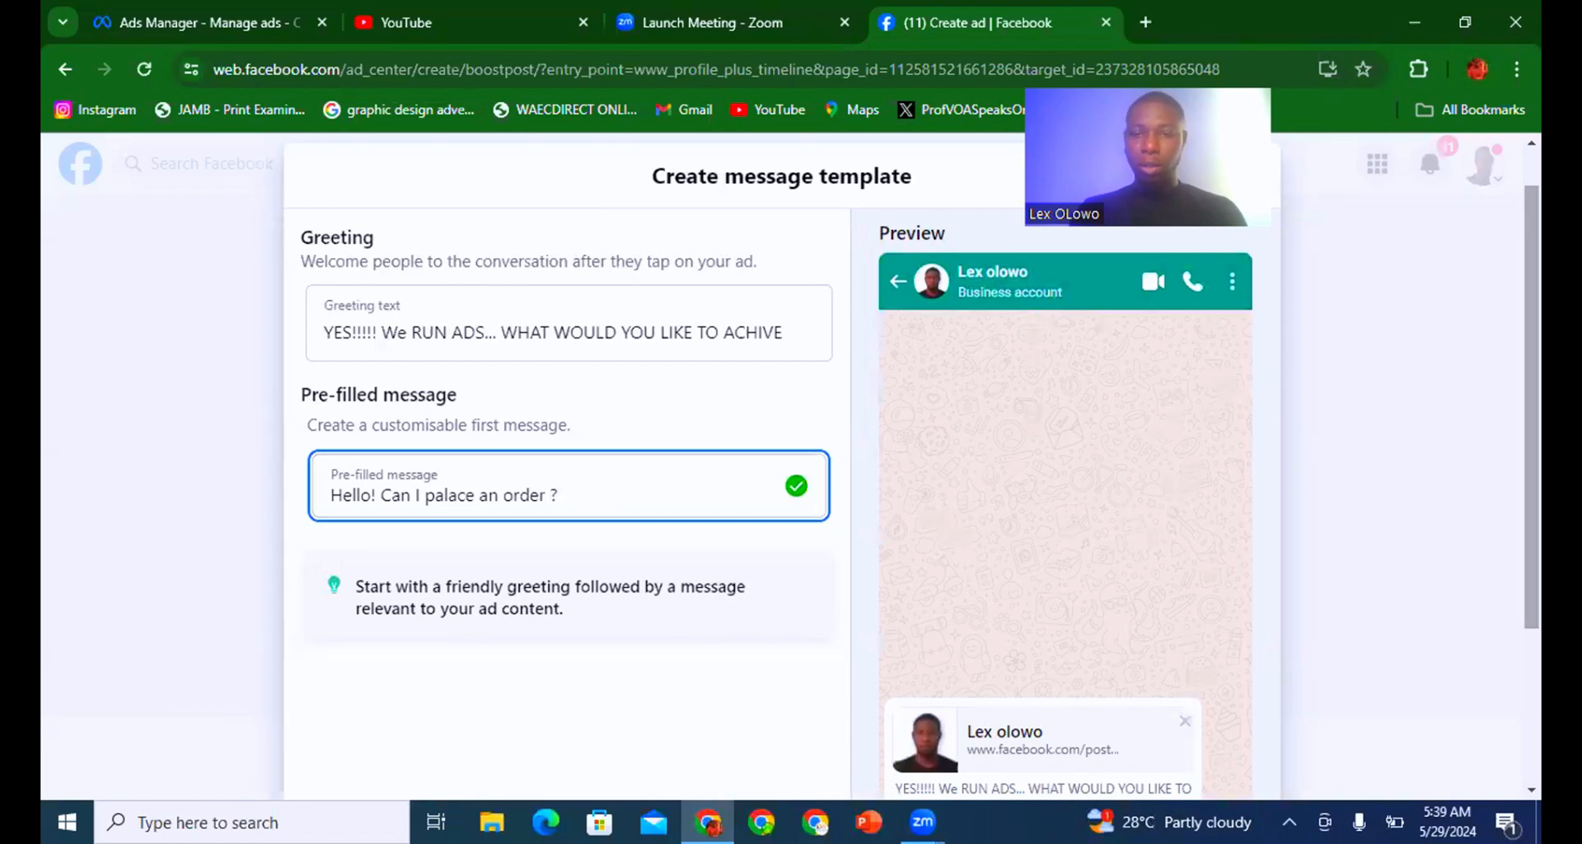
scroll(1531, 412, down, 3)
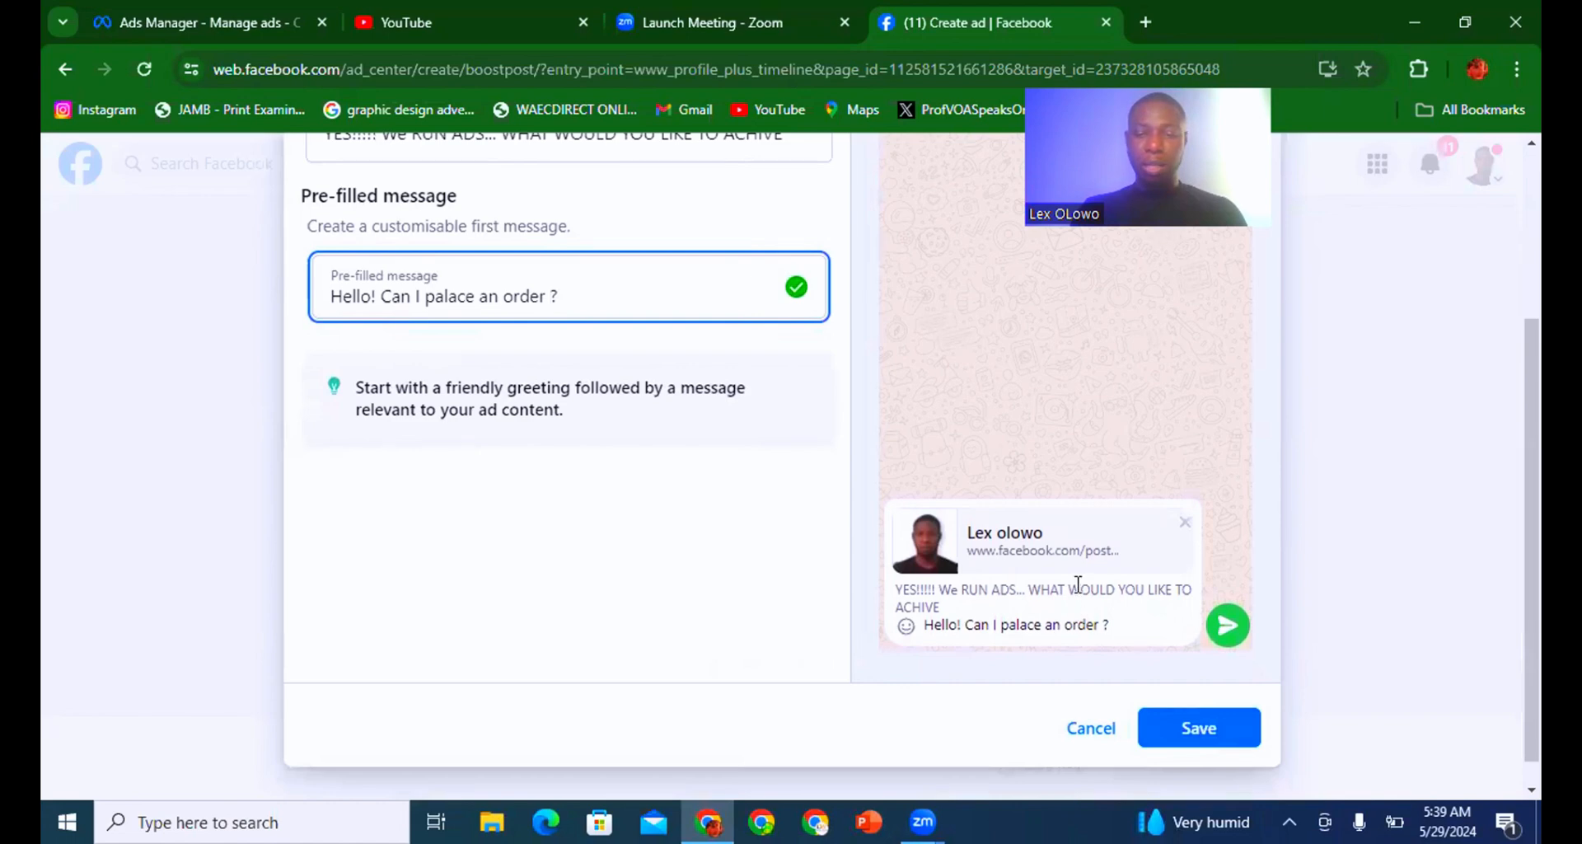
click(1222, 748)
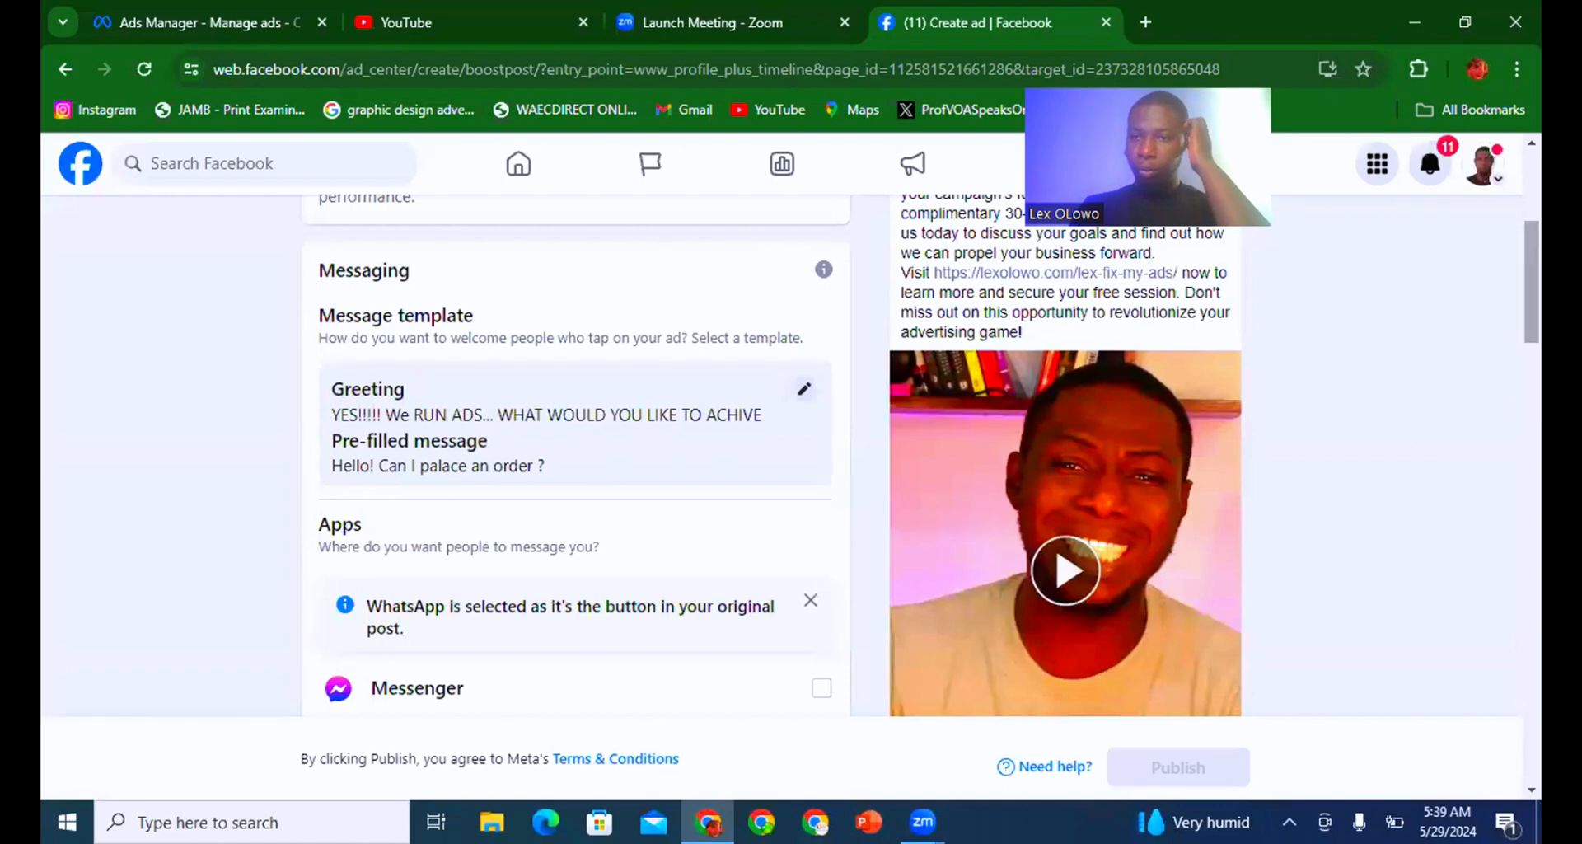
Review the ad's messaging app choices, special ad category setting and audience options.
scroll(577, 454, down, 3)
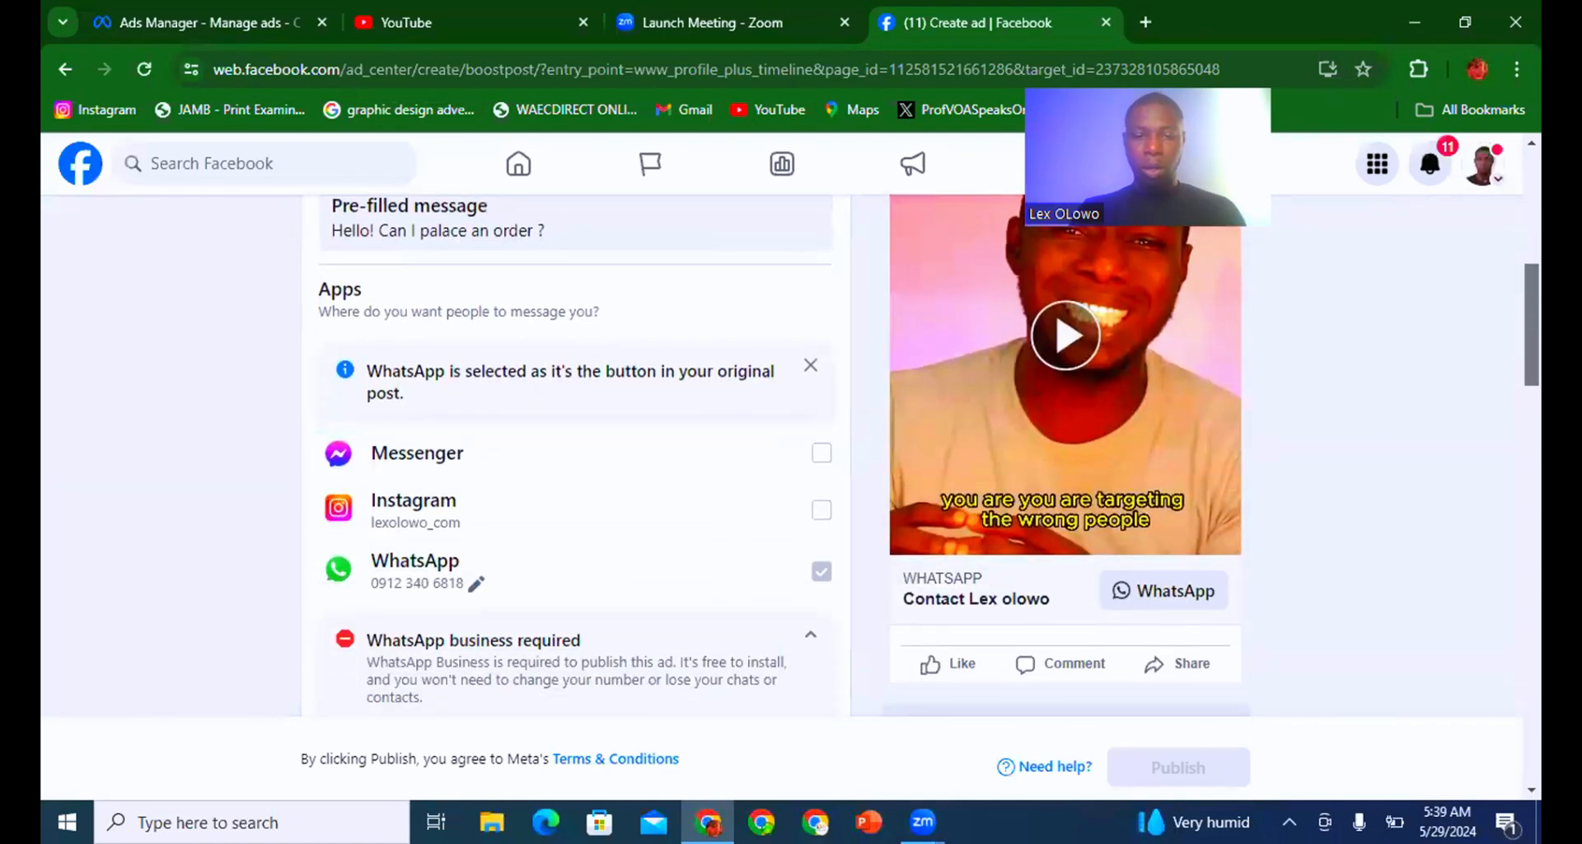
scroll(576, 453, up, 1)
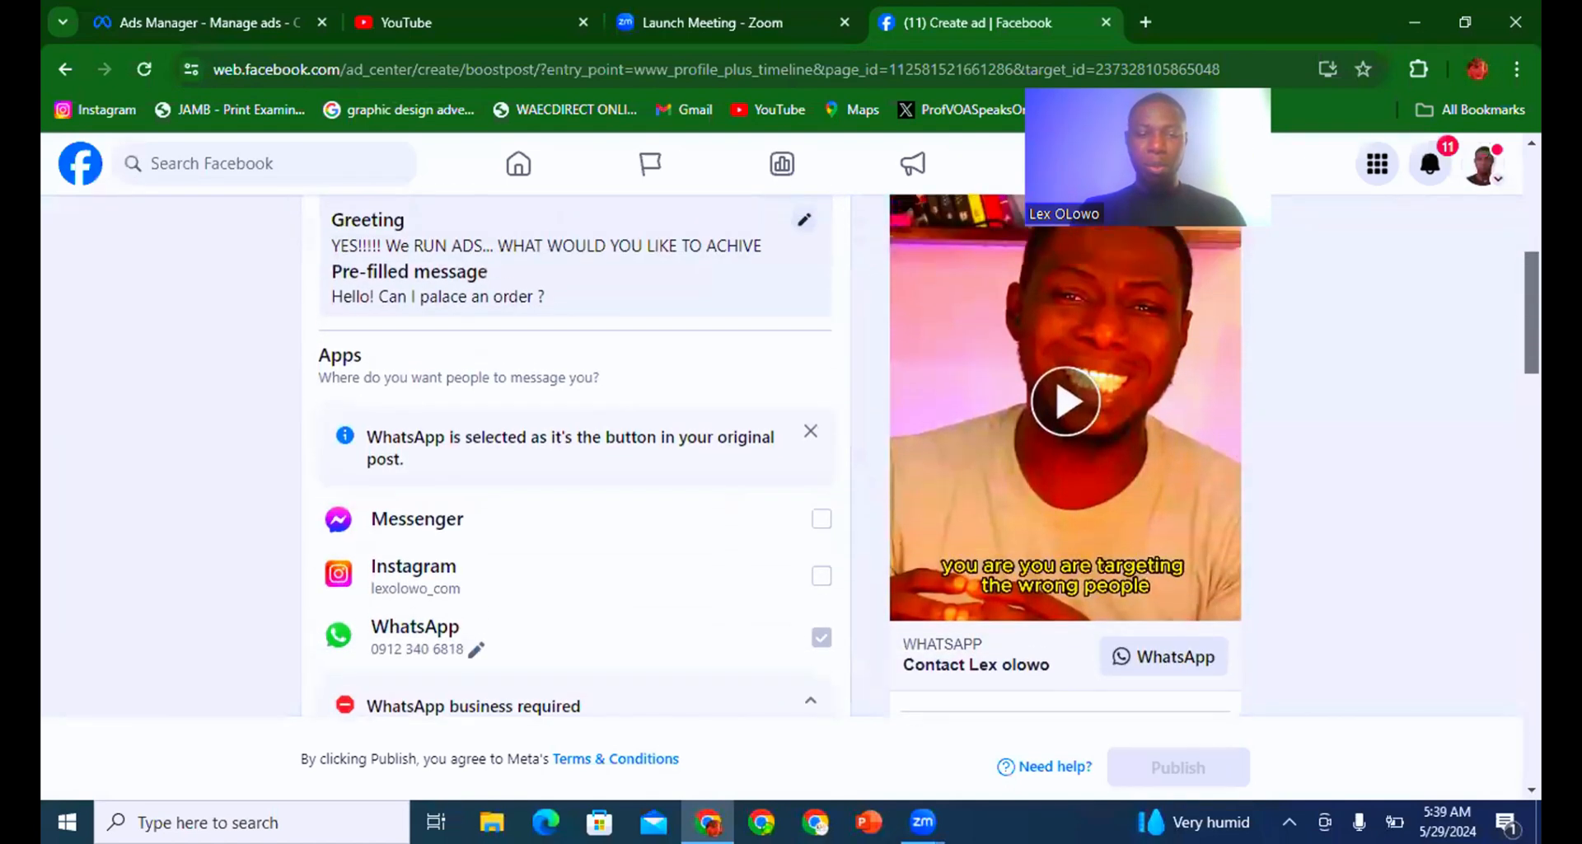
scroll(577, 454, down, 2)
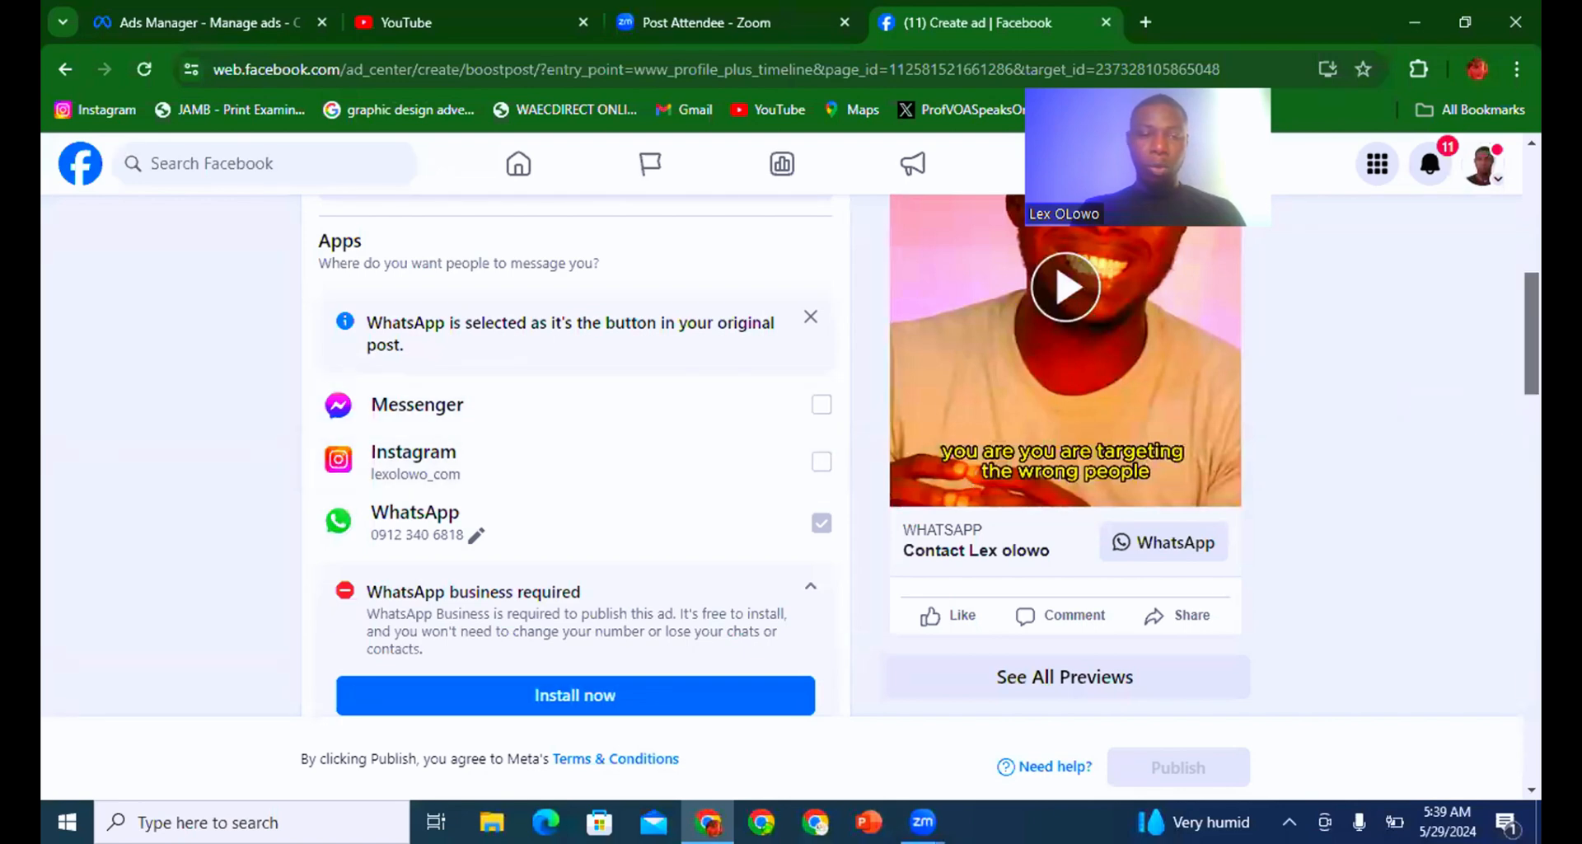
scroll(734, 480, up, 1)
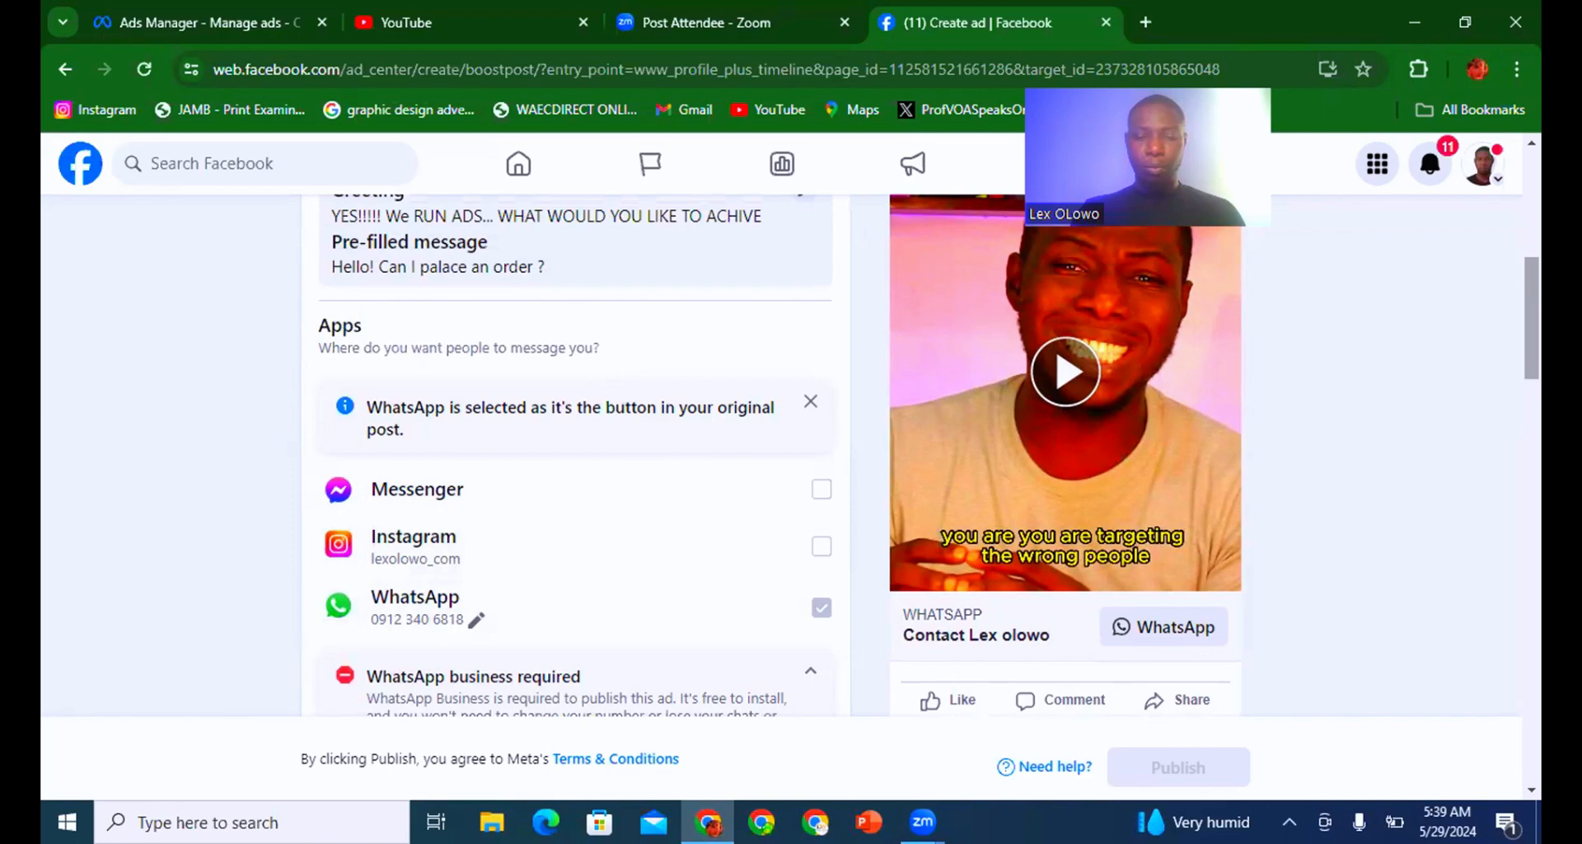
scroll(577, 453, down, 10)
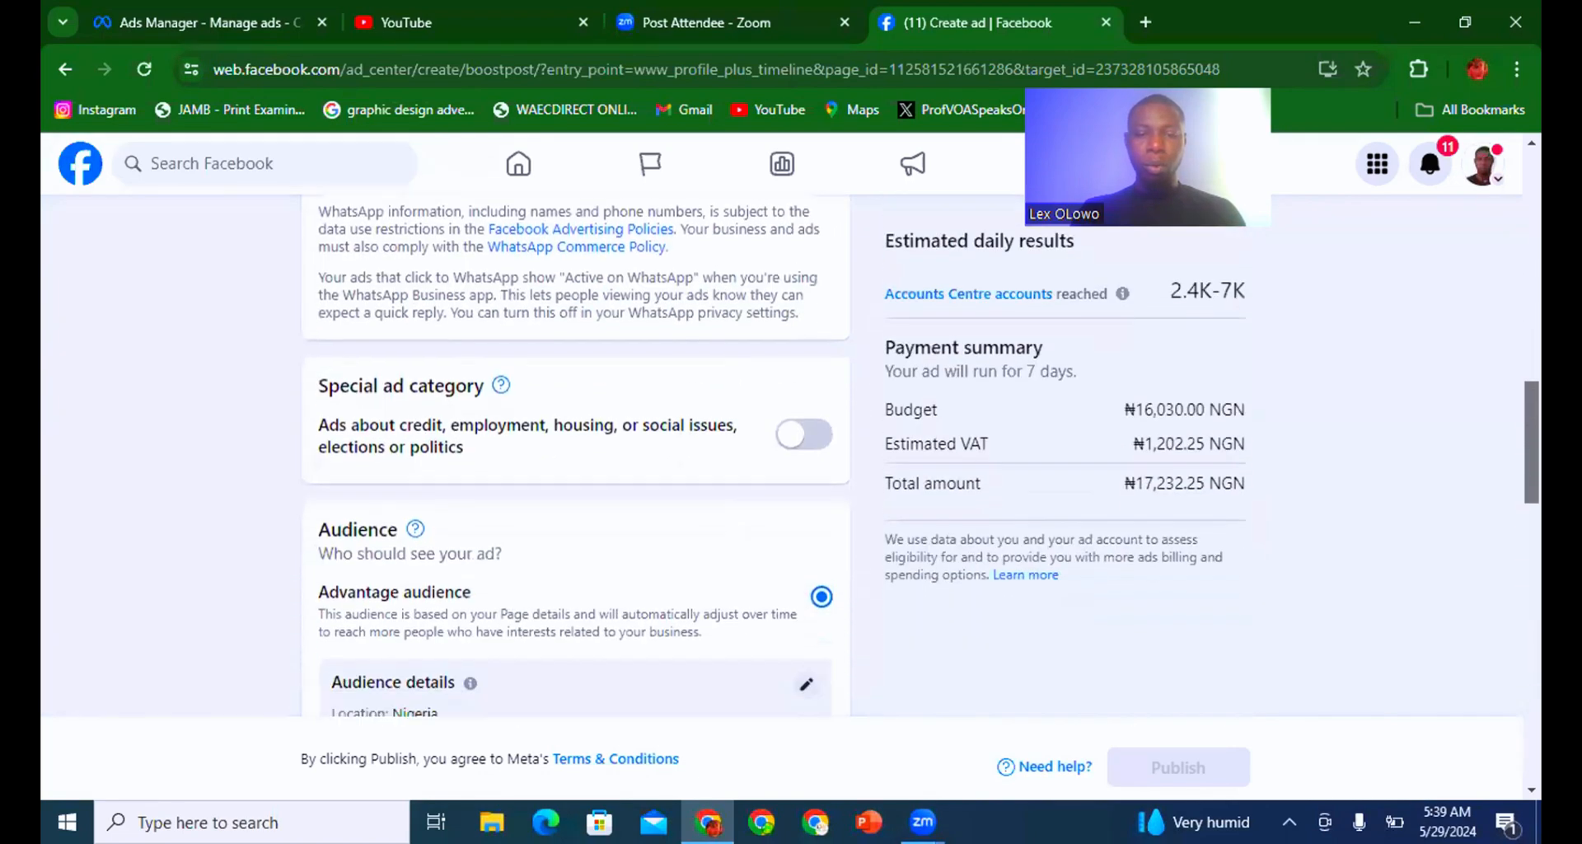
scroll(577, 453, down, 5)
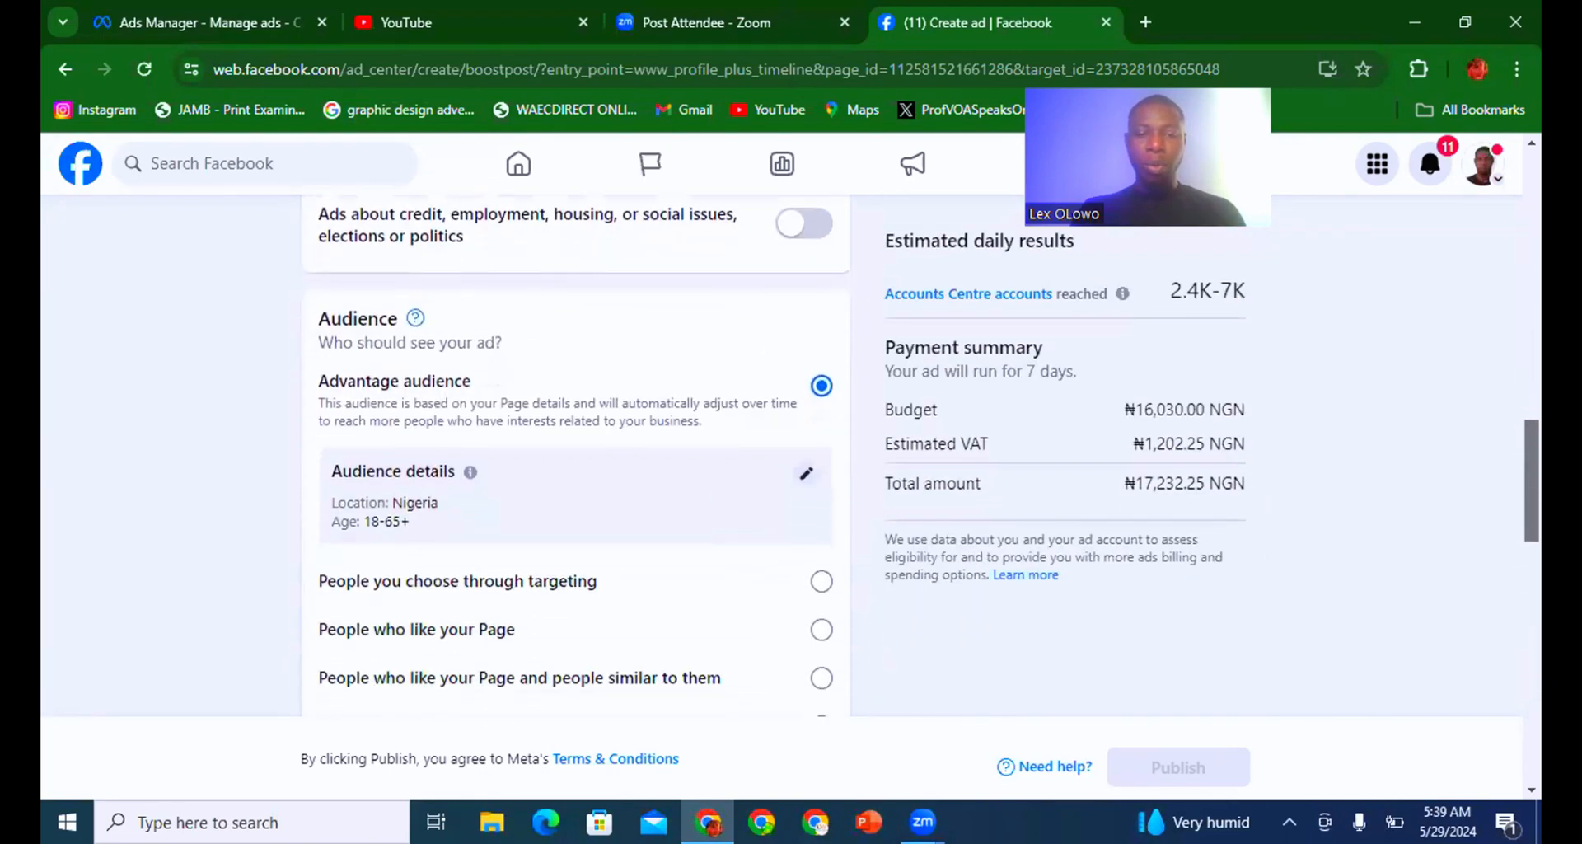
scroll(576, 453, up, 2)
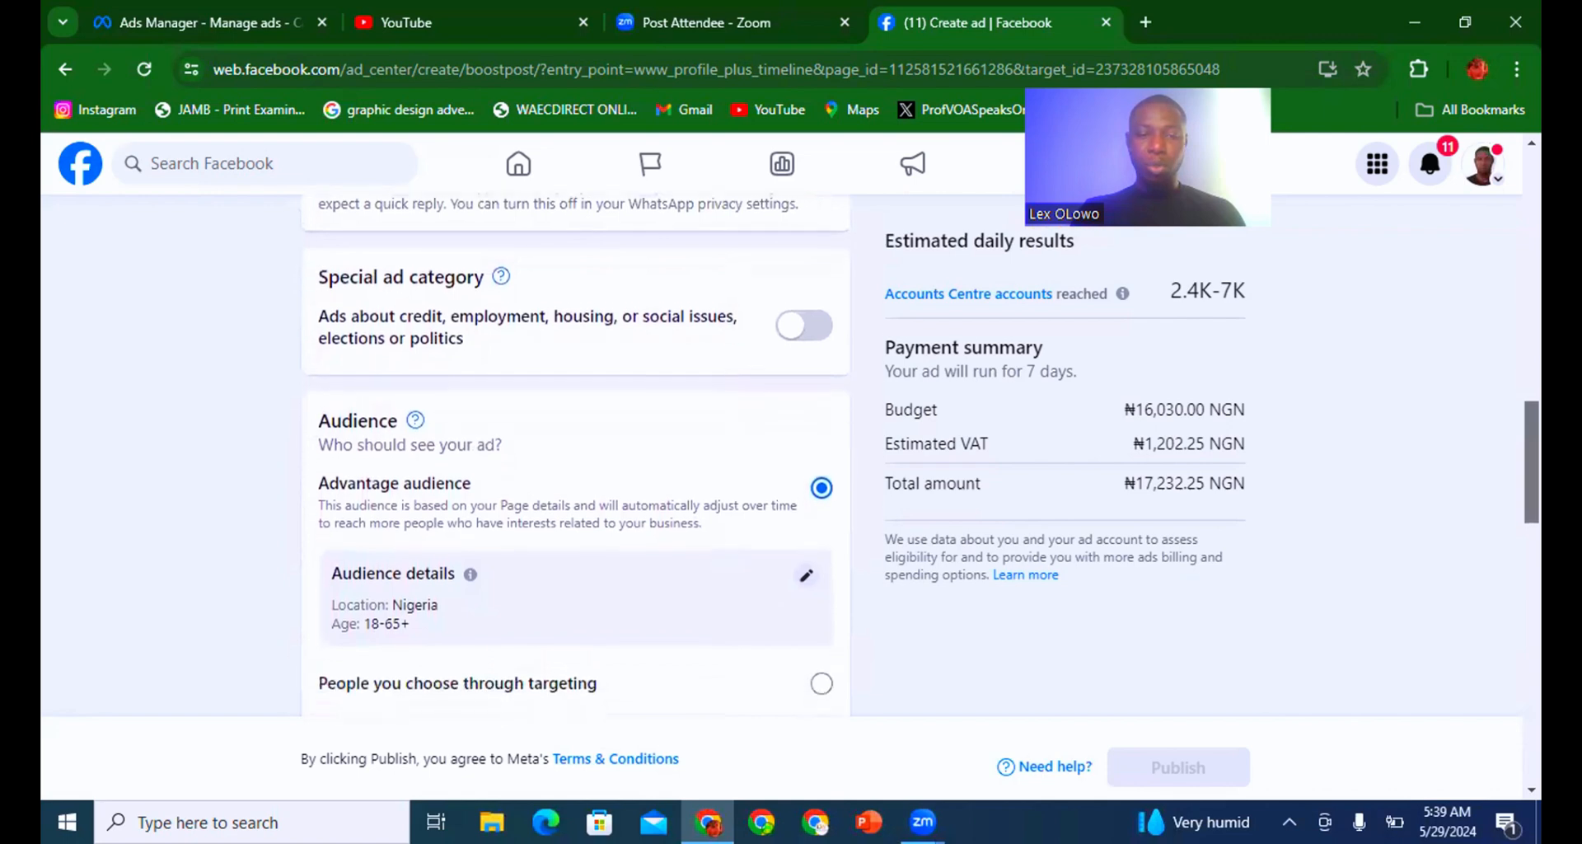
scroll(577, 454, down, 2)
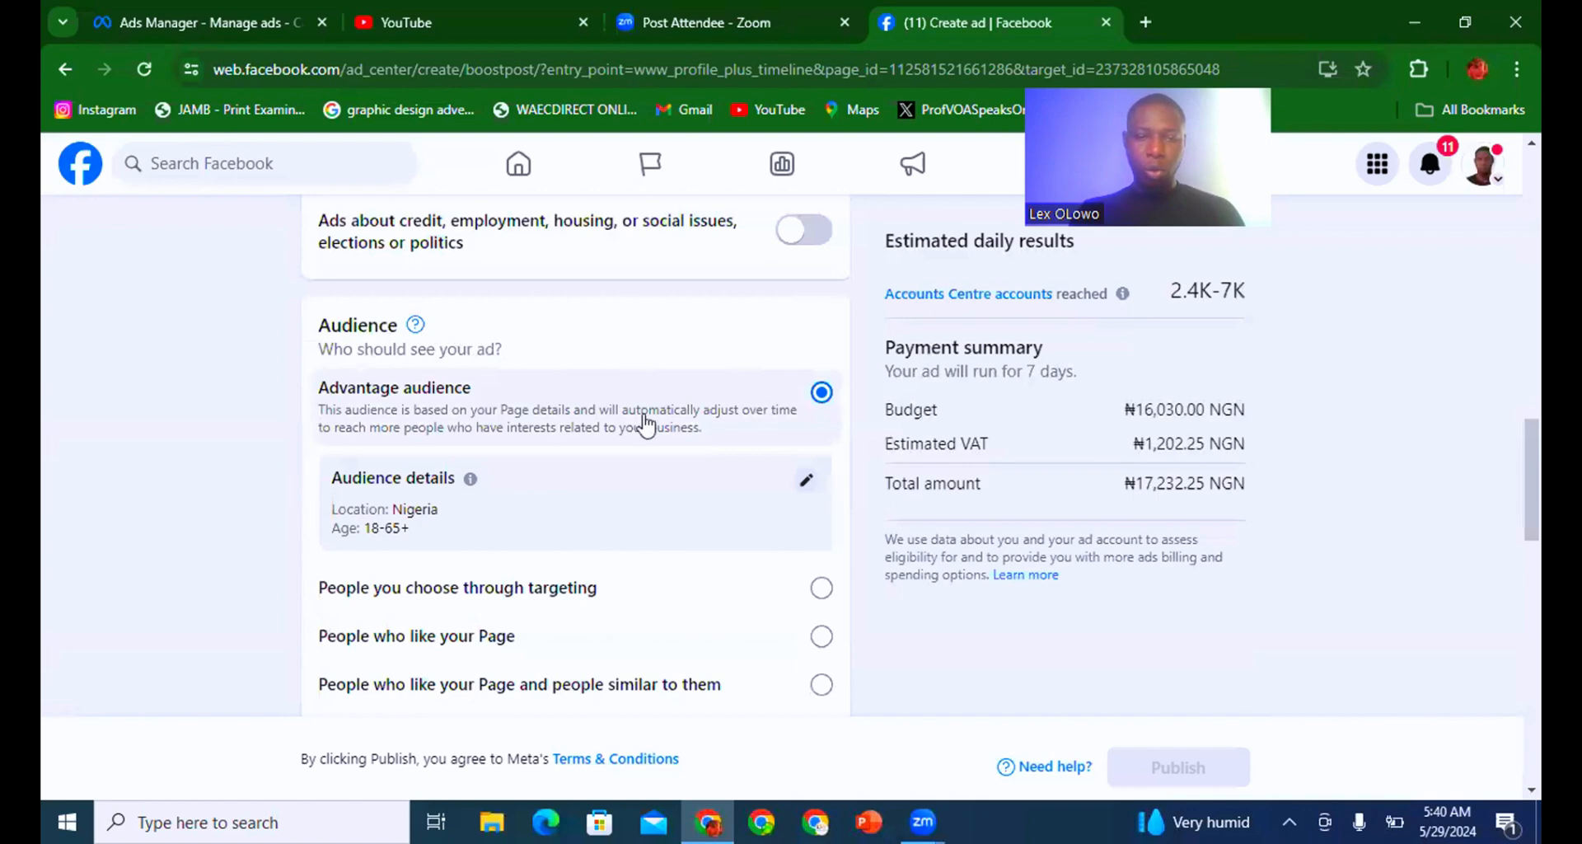
Open the Advantage audience details for editing and raise the minimum age to 22.
click(806, 486)
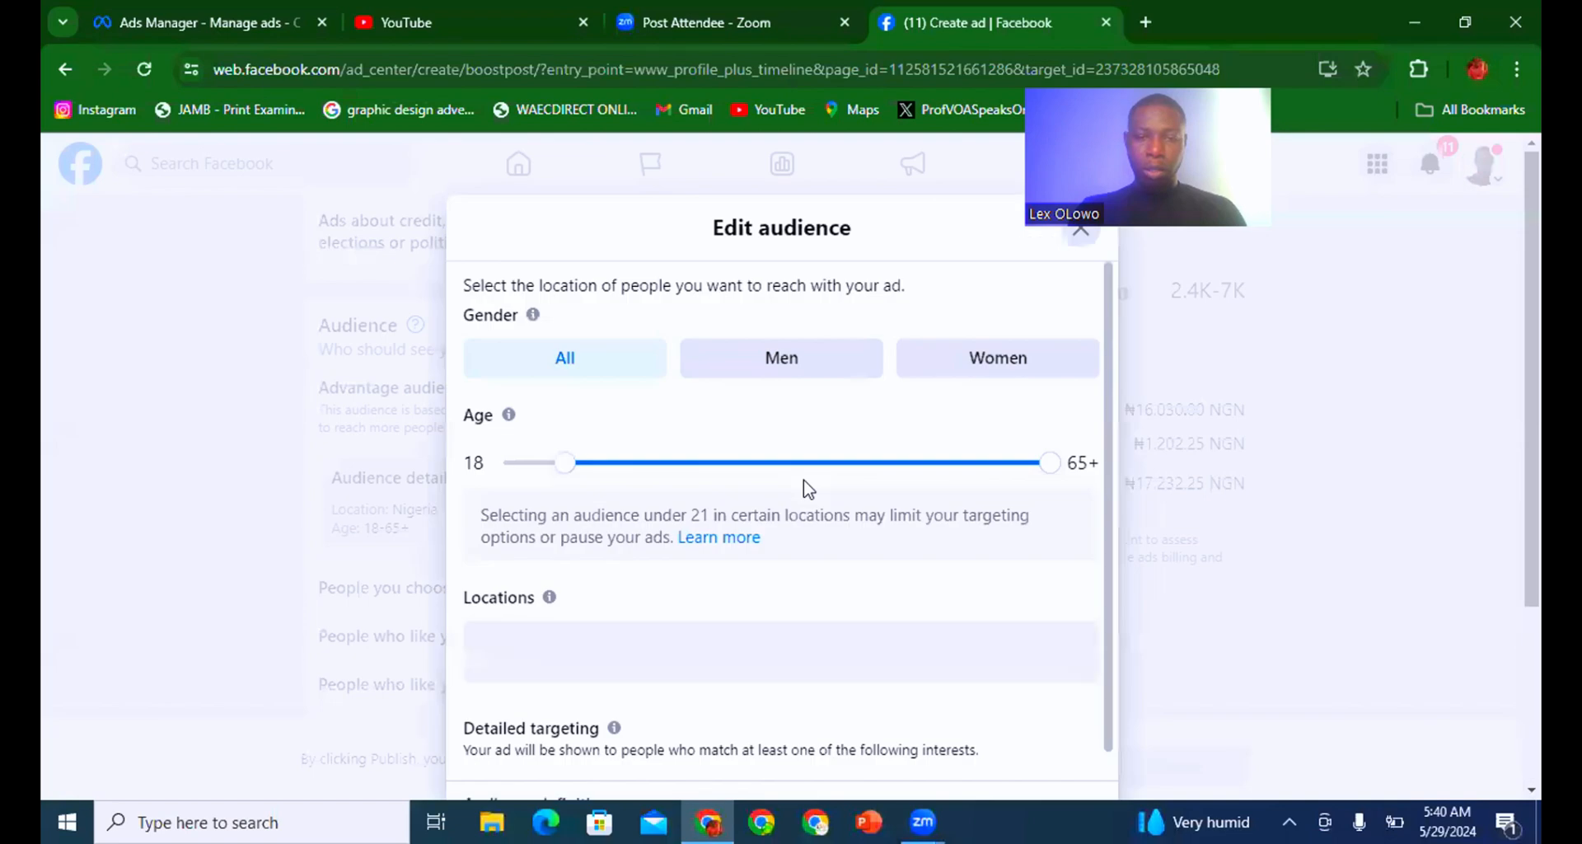
scroll(1108, 379, down, 3)
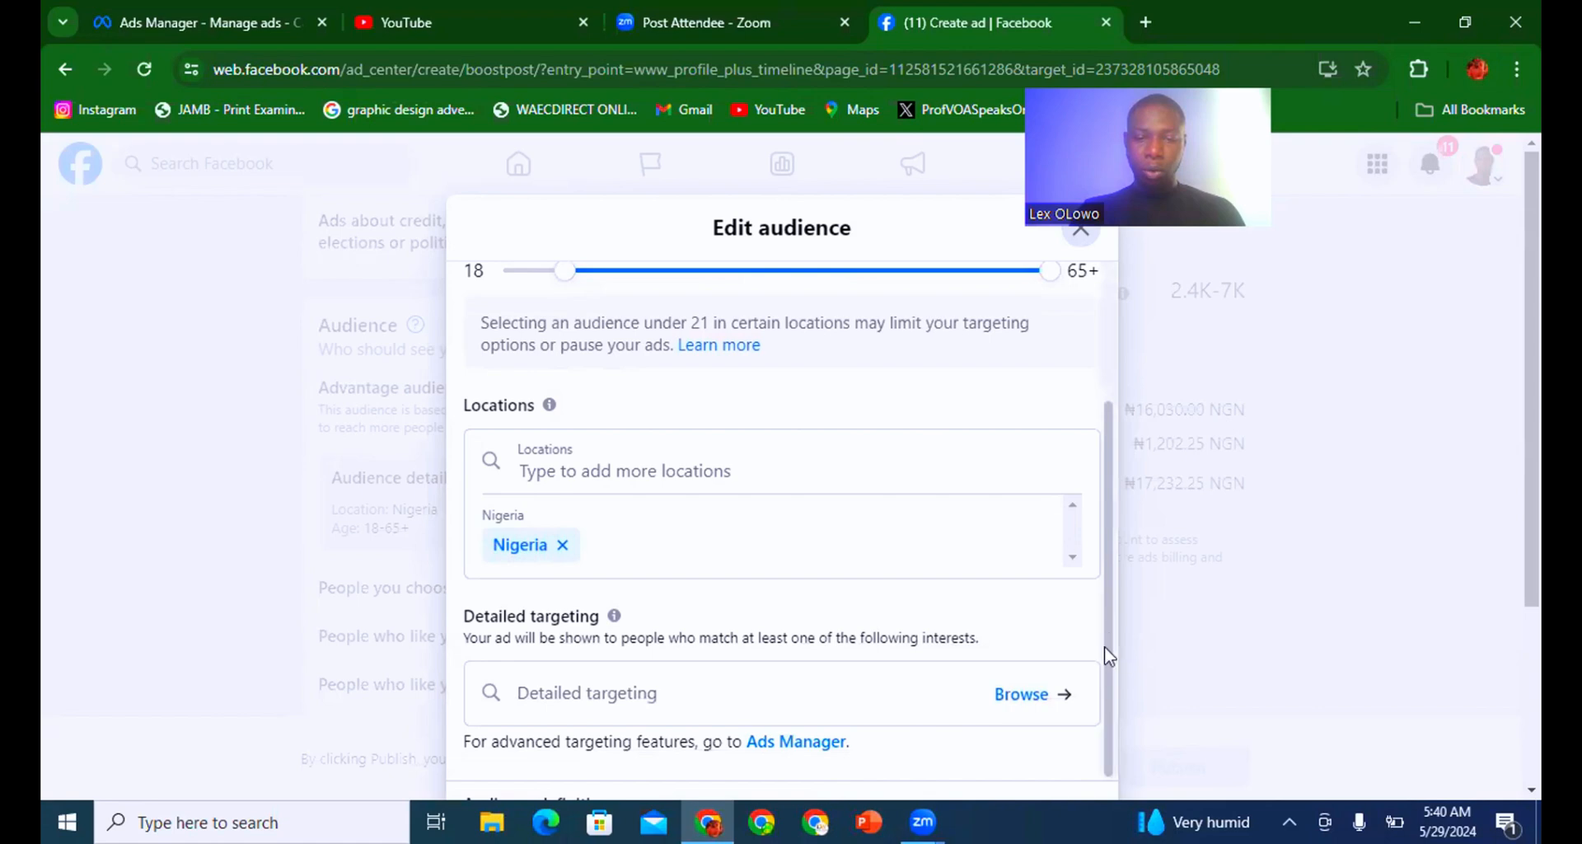
drag(1105, 647, 1094, 724)
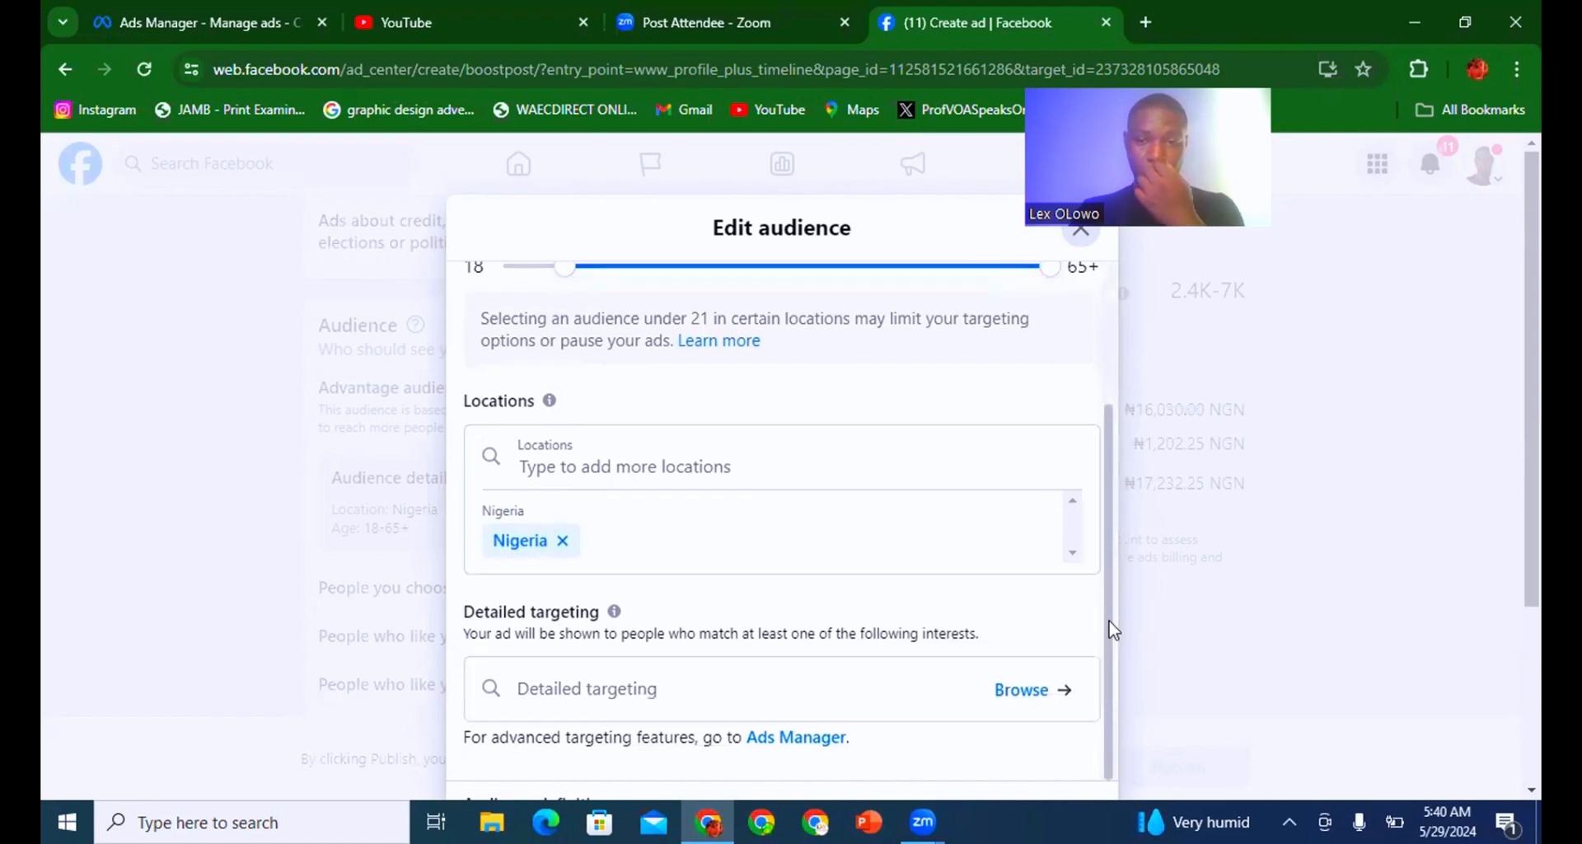
drag(1112, 624, 1049, 480)
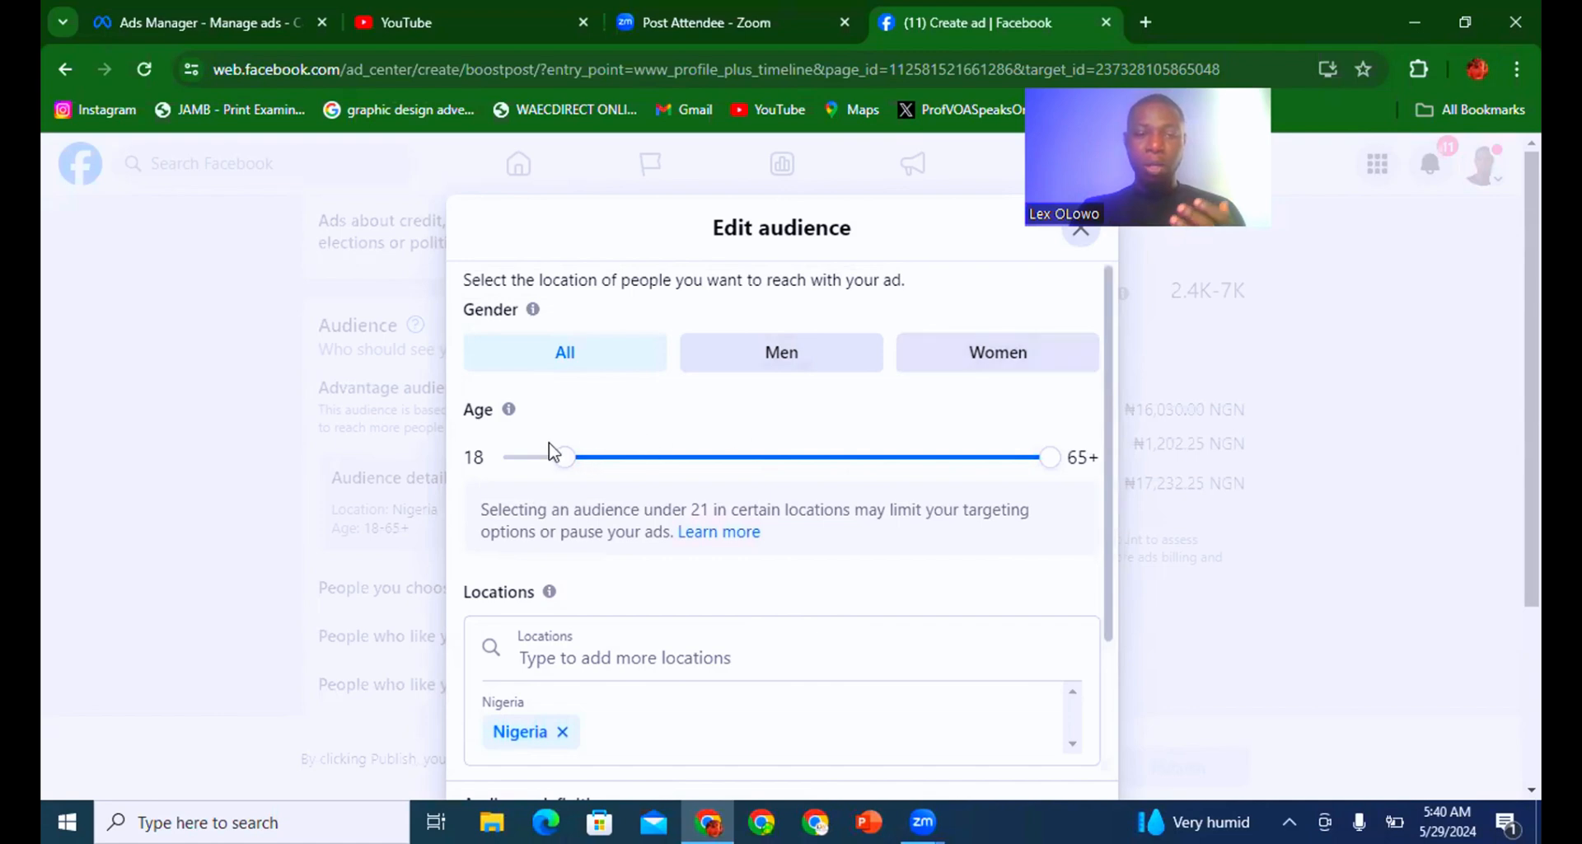
drag(553, 452, 600, 469)
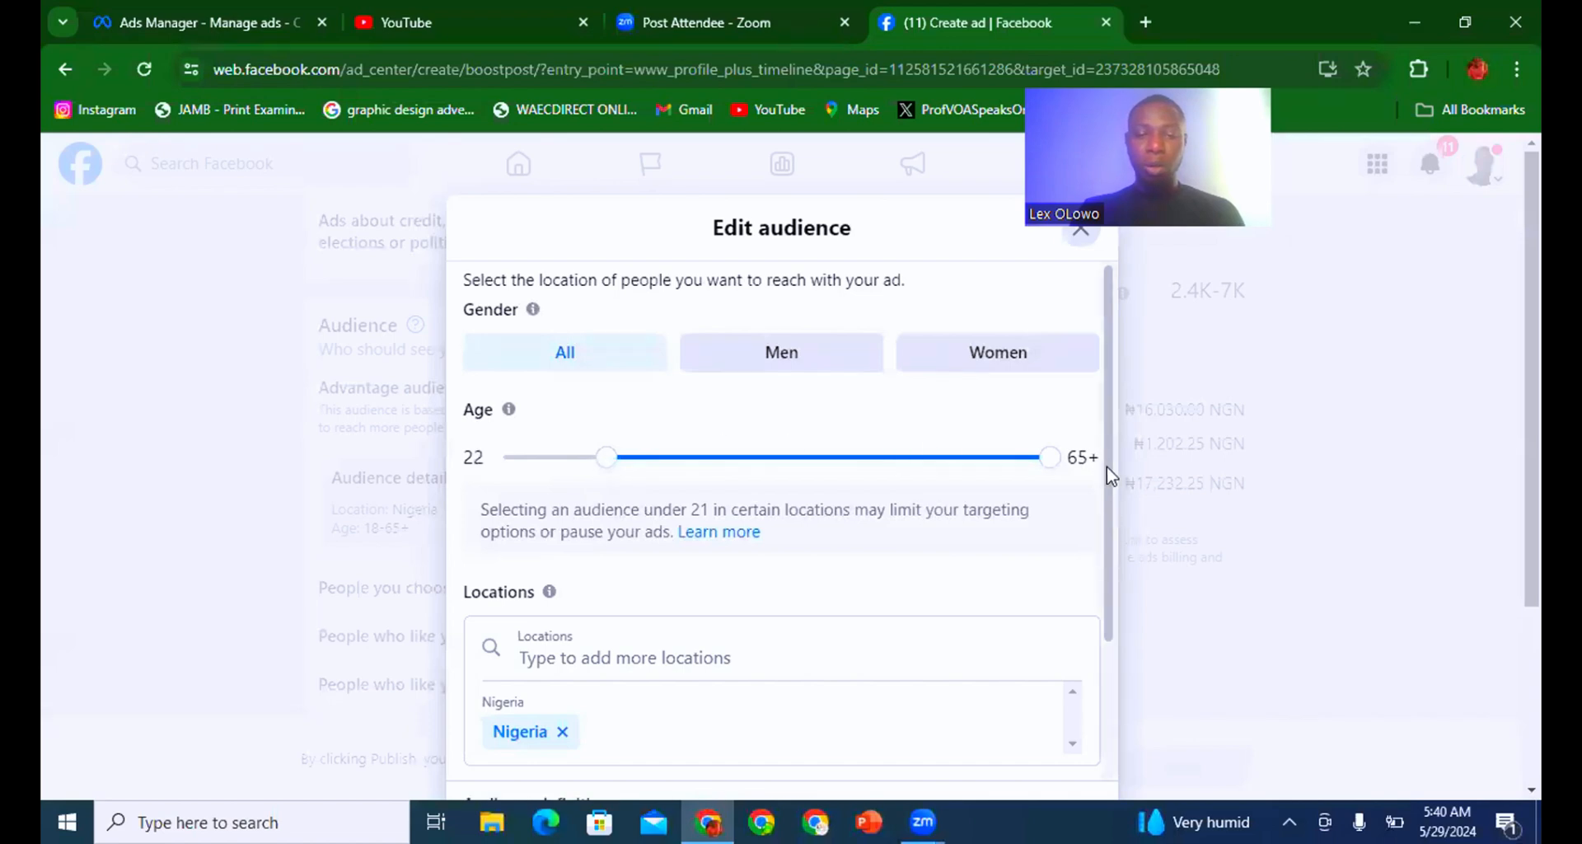
Search detailed targeting for "Facebook ads", add the Facebook (social media) interest and save the audience.
drag(1107, 476, 1107, 528)
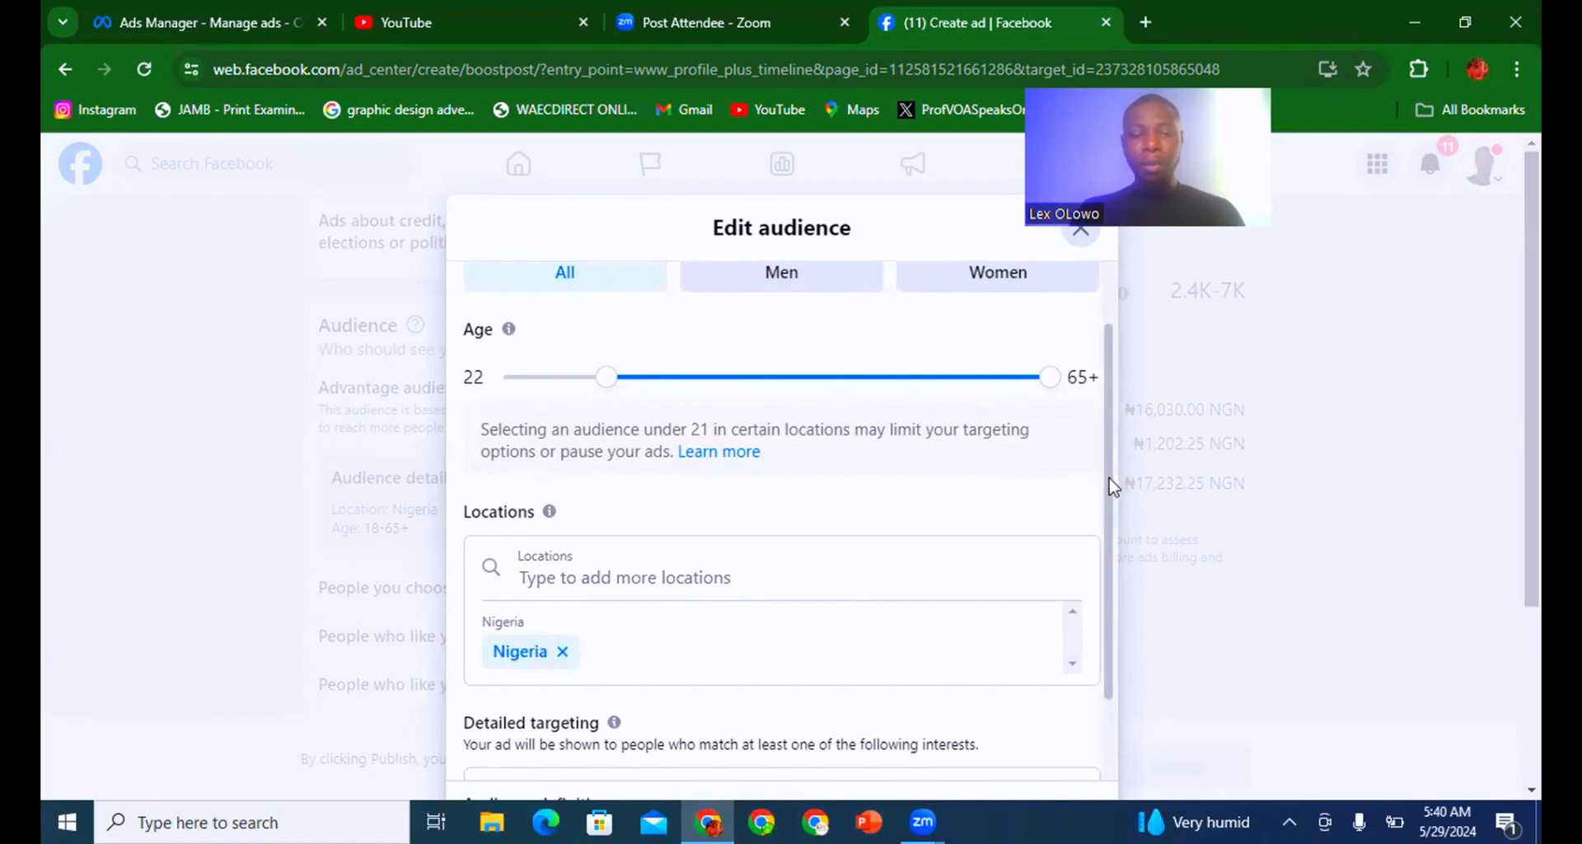
drag(1110, 482, 1101, 558)
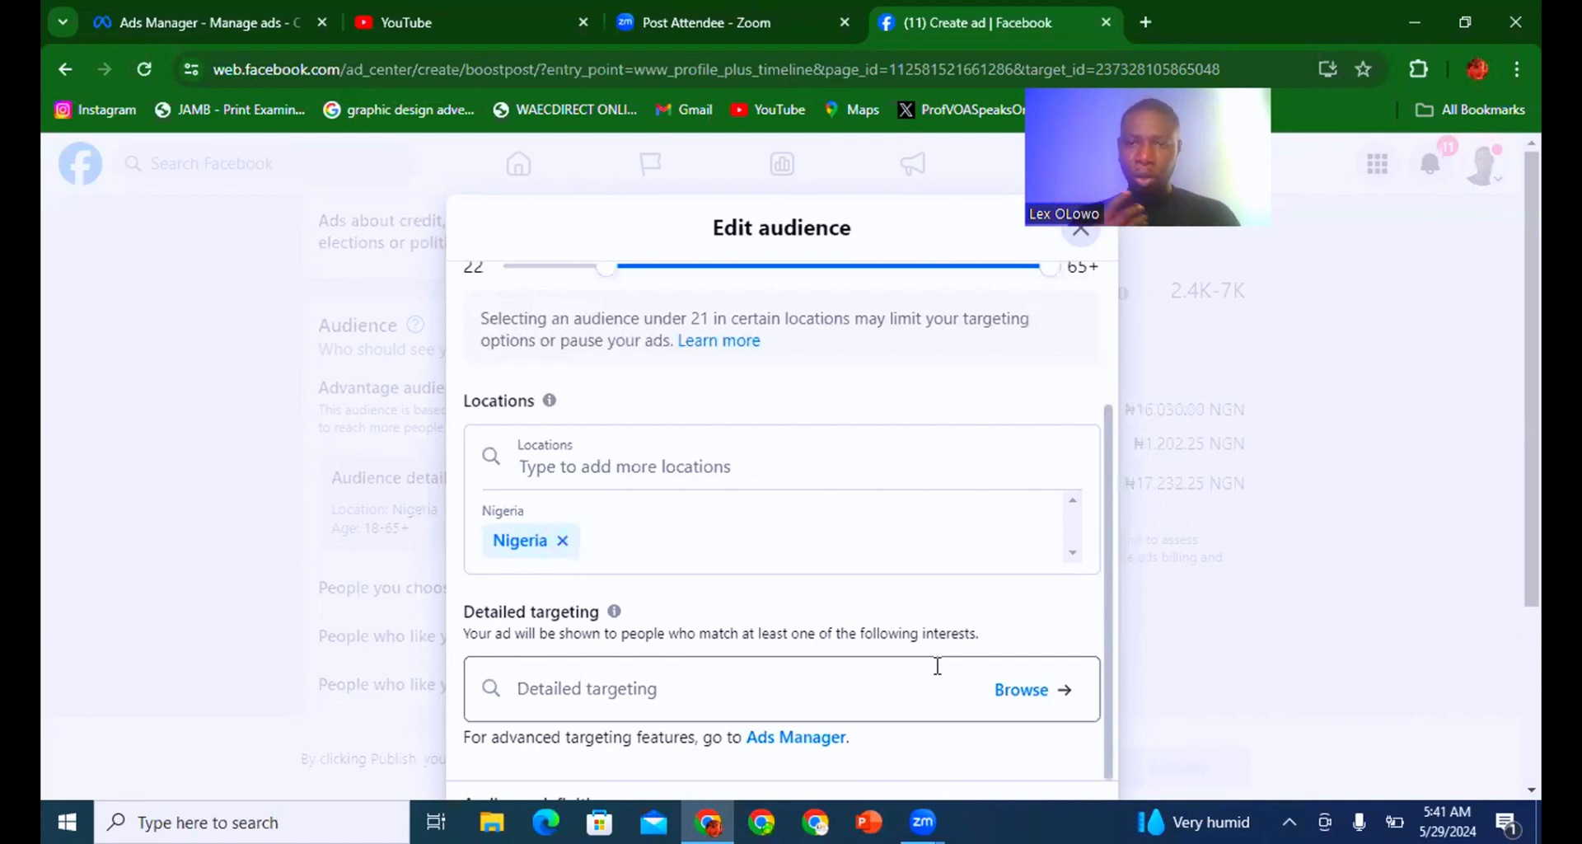
click(798, 709)
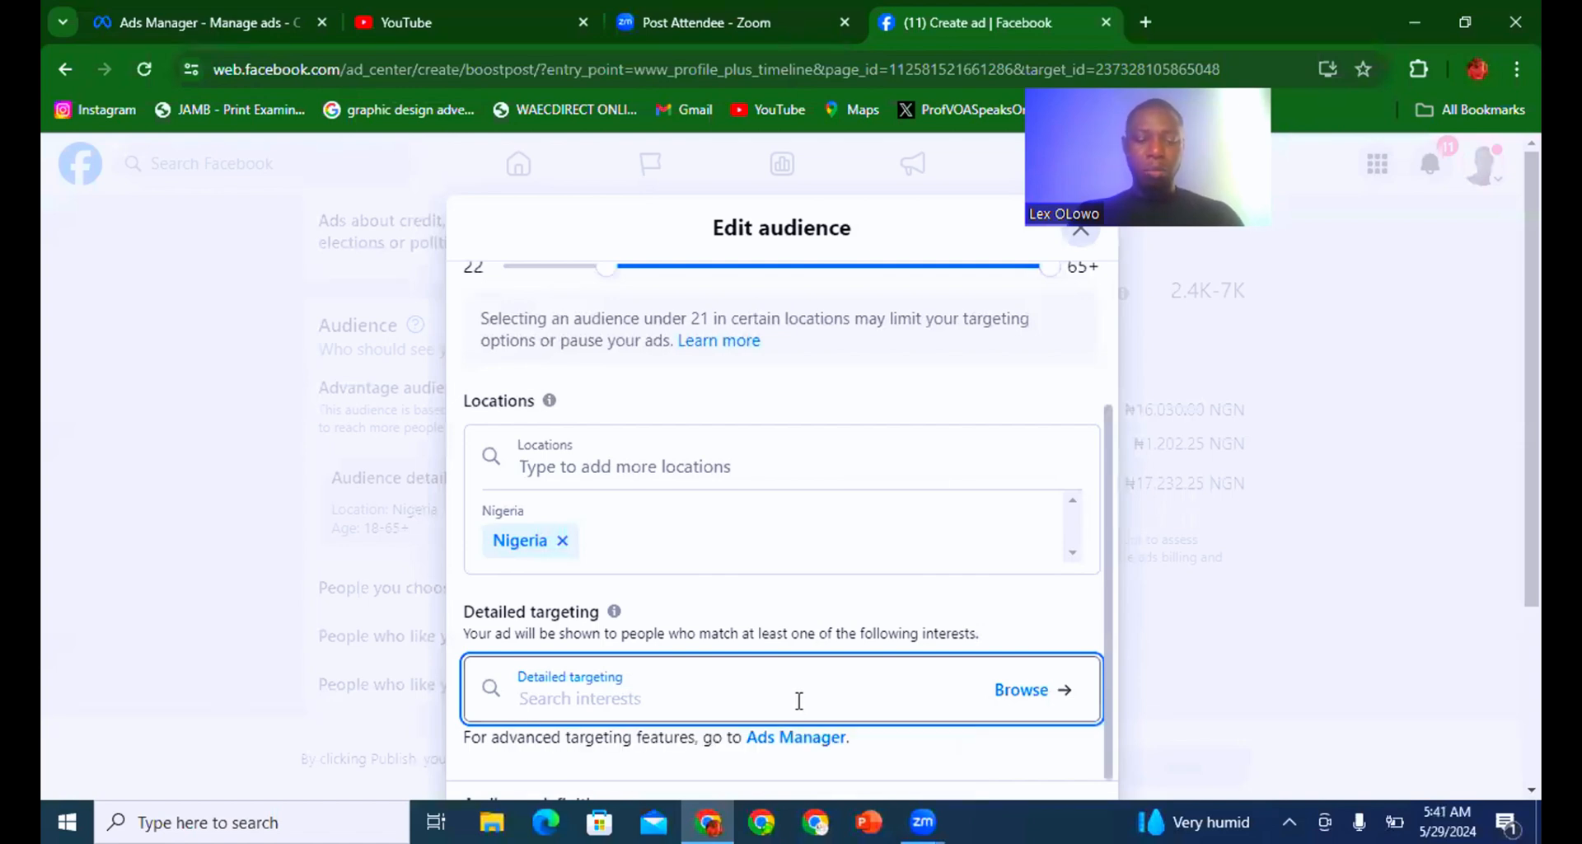
text(Face)
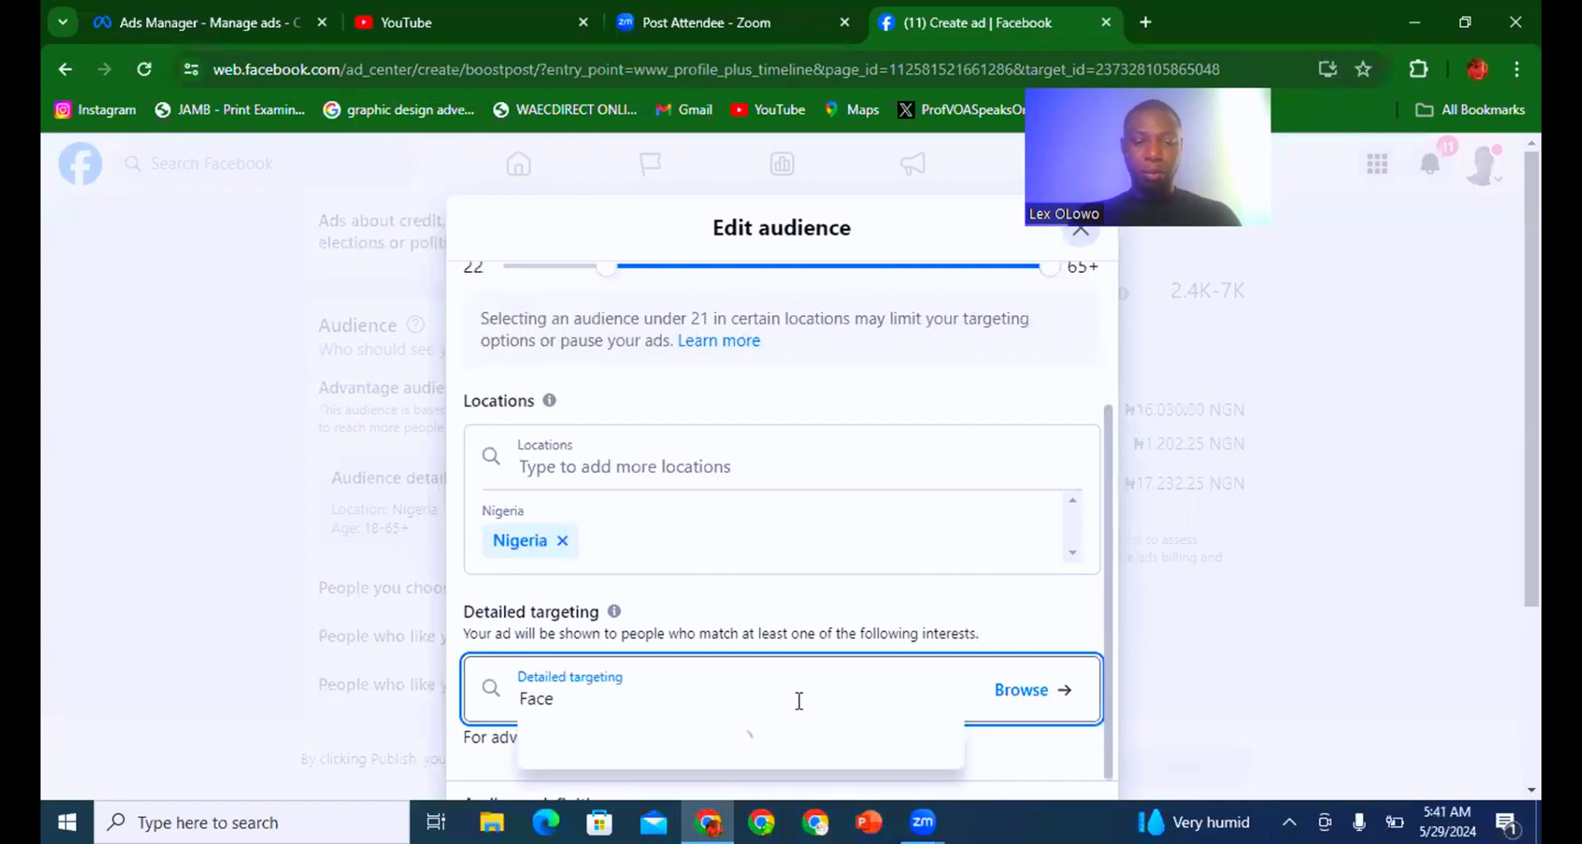
text(b)
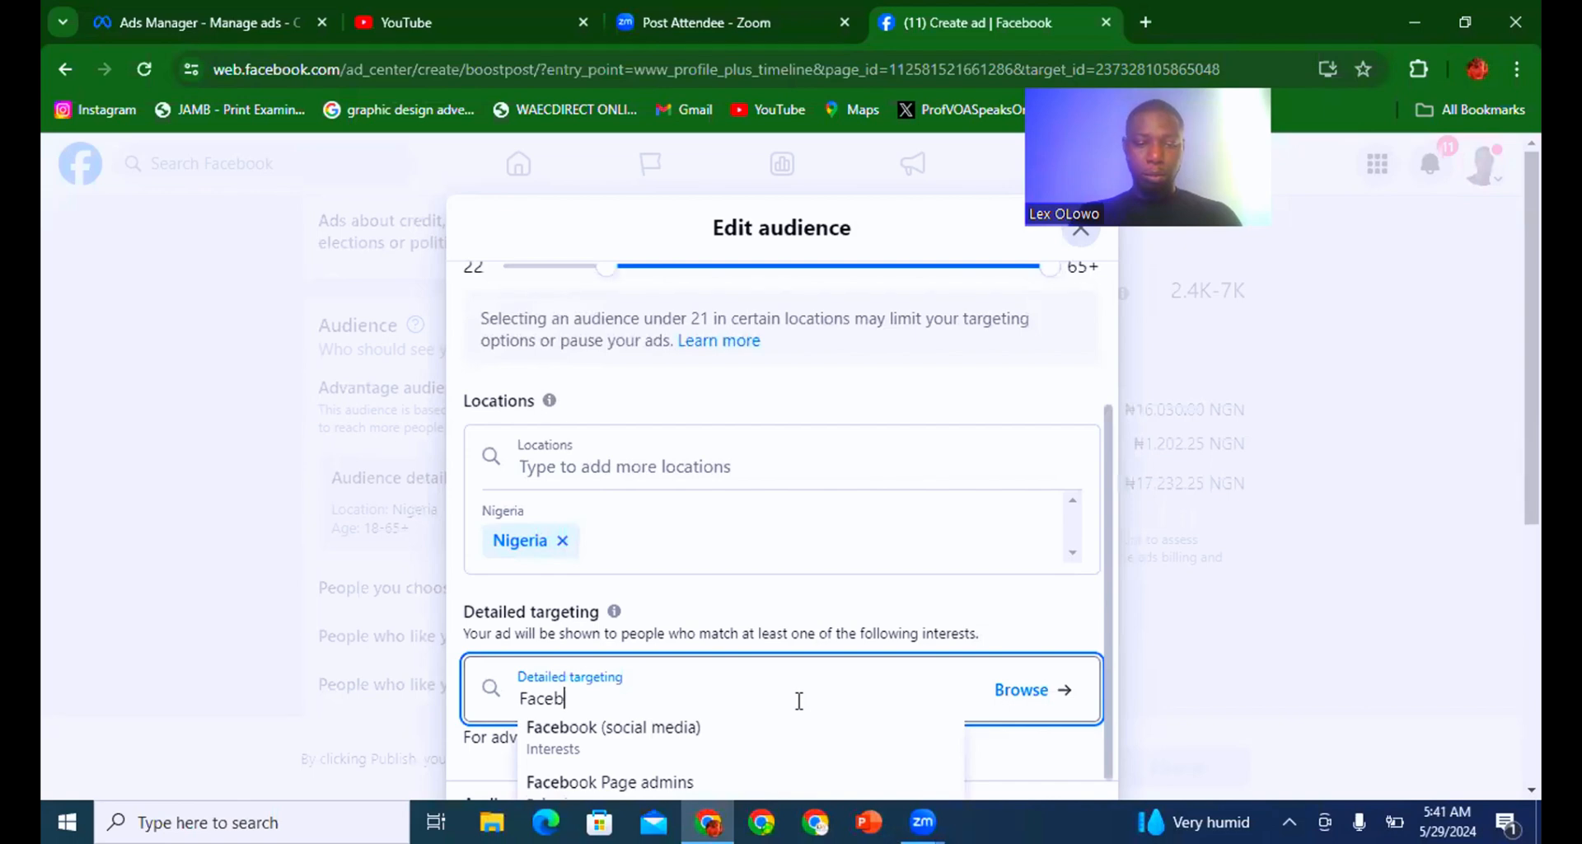
text(ook )
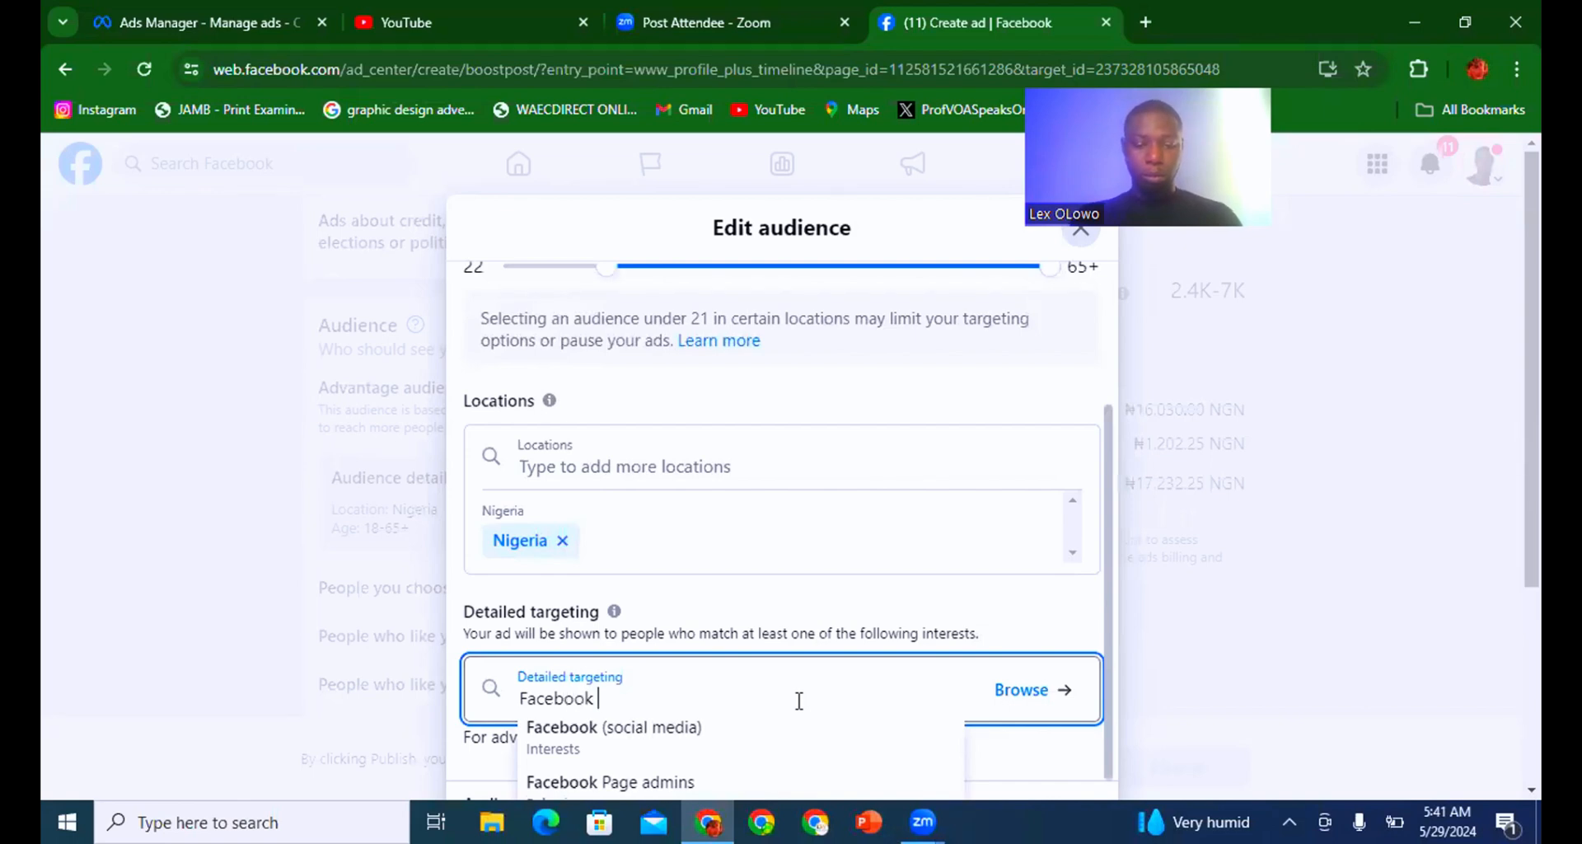
text(ads)
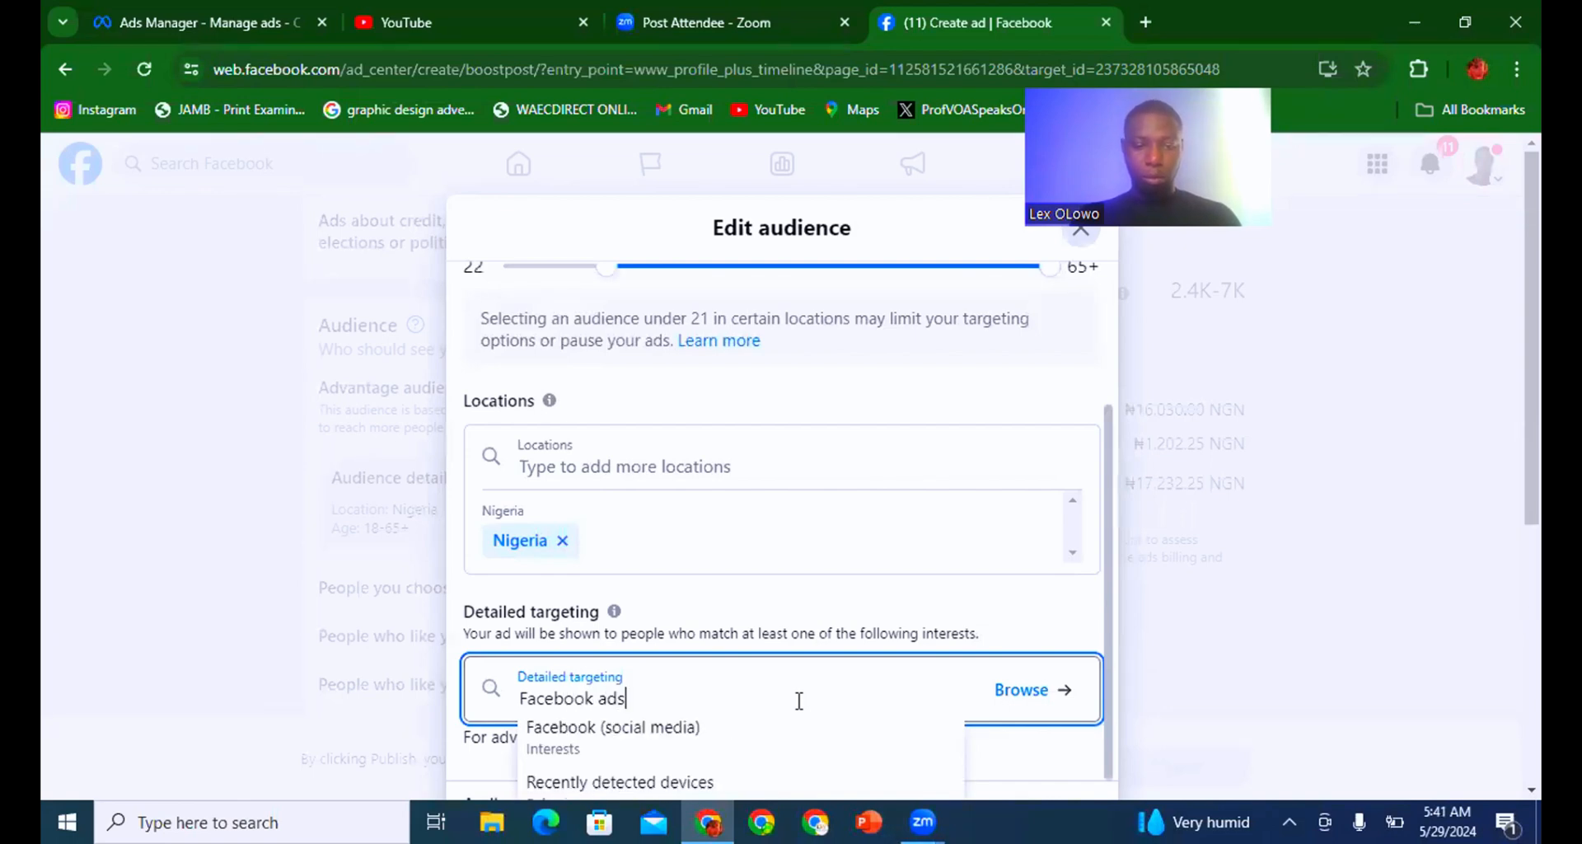
scroll(1359, 646, down, 3)
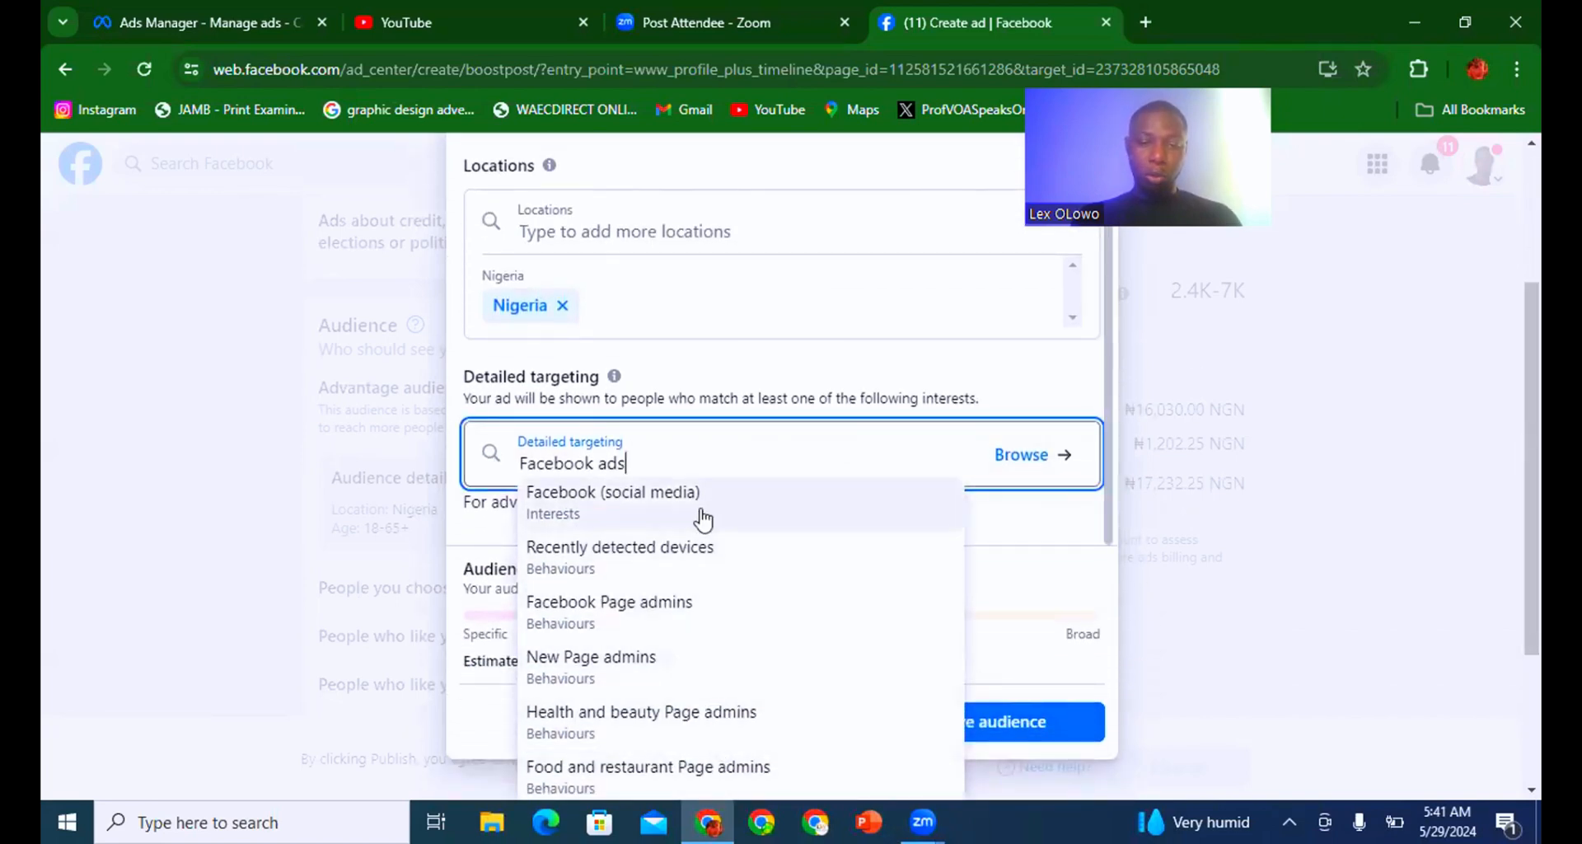
click(703, 518)
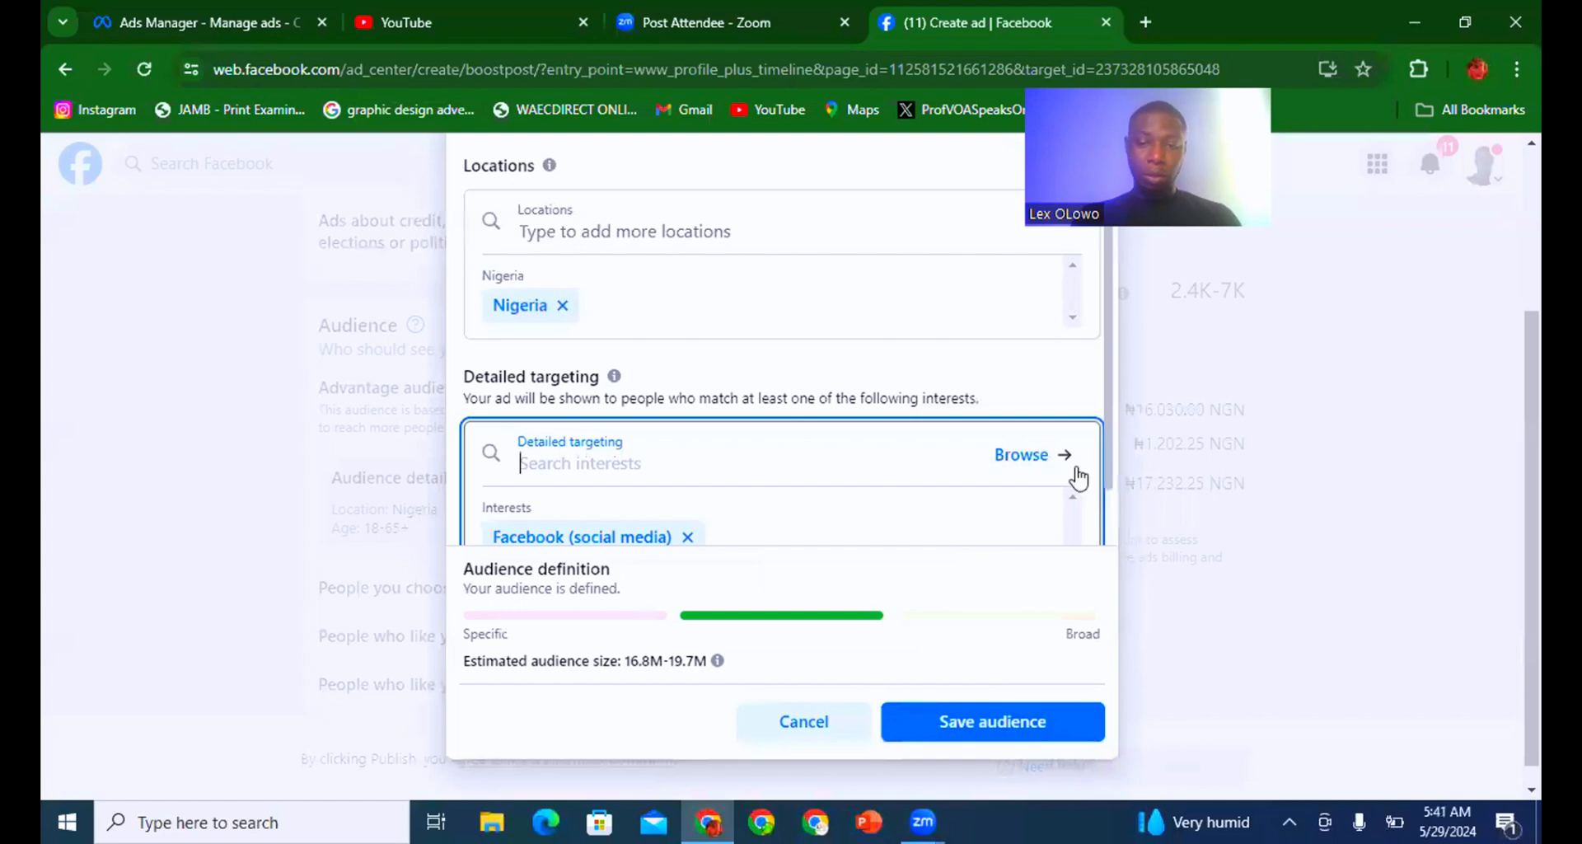
drag(1113, 477, 1105, 554)
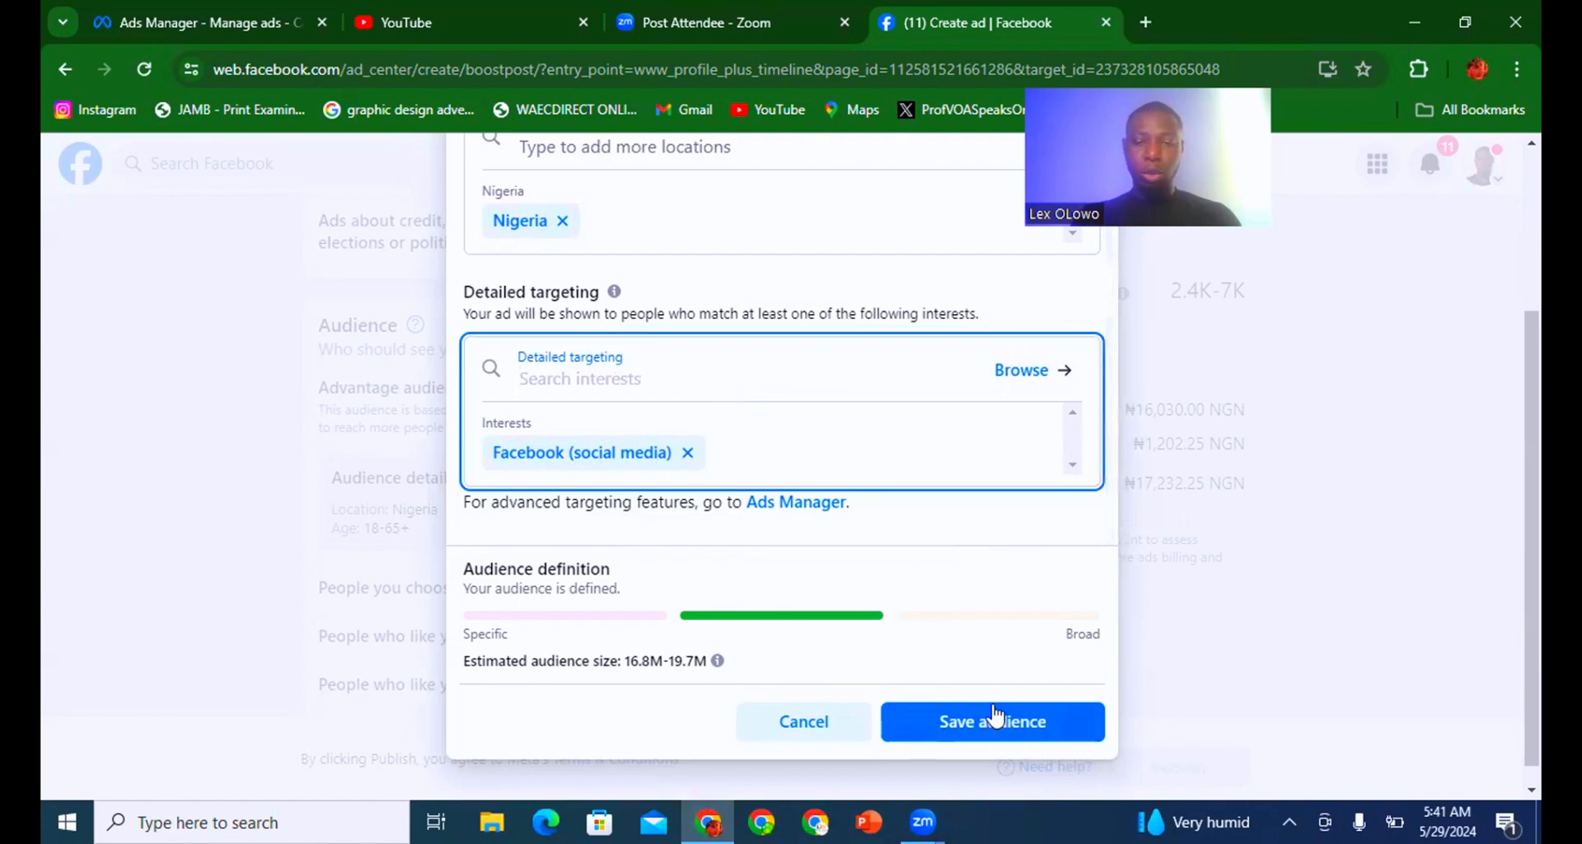
click(1000, 736)
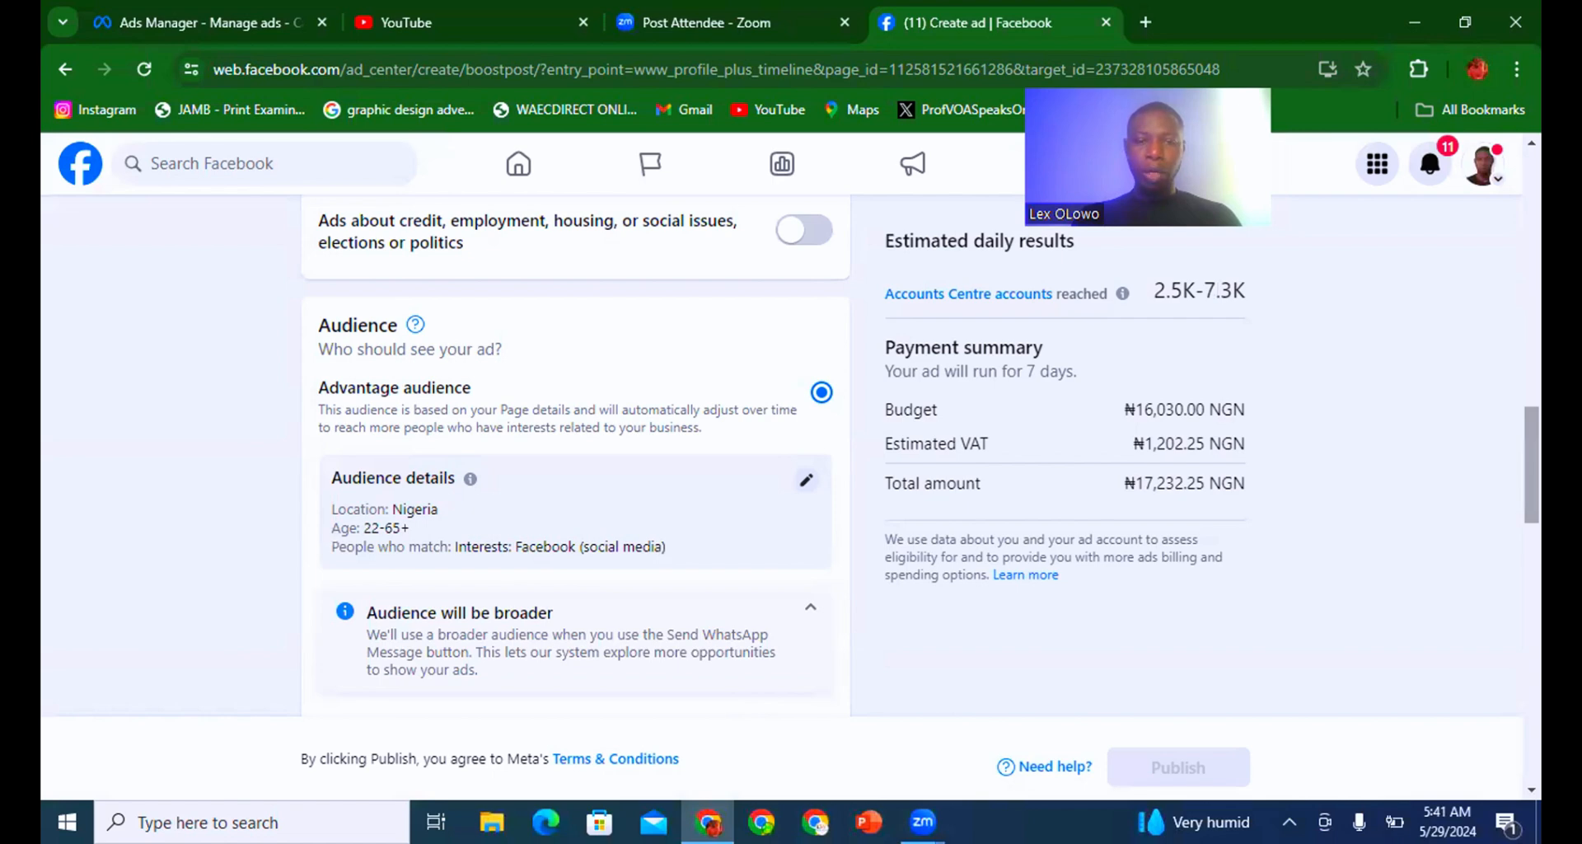
Set the ad's duration to 3 days.
scroll(576, 453, down, 5)
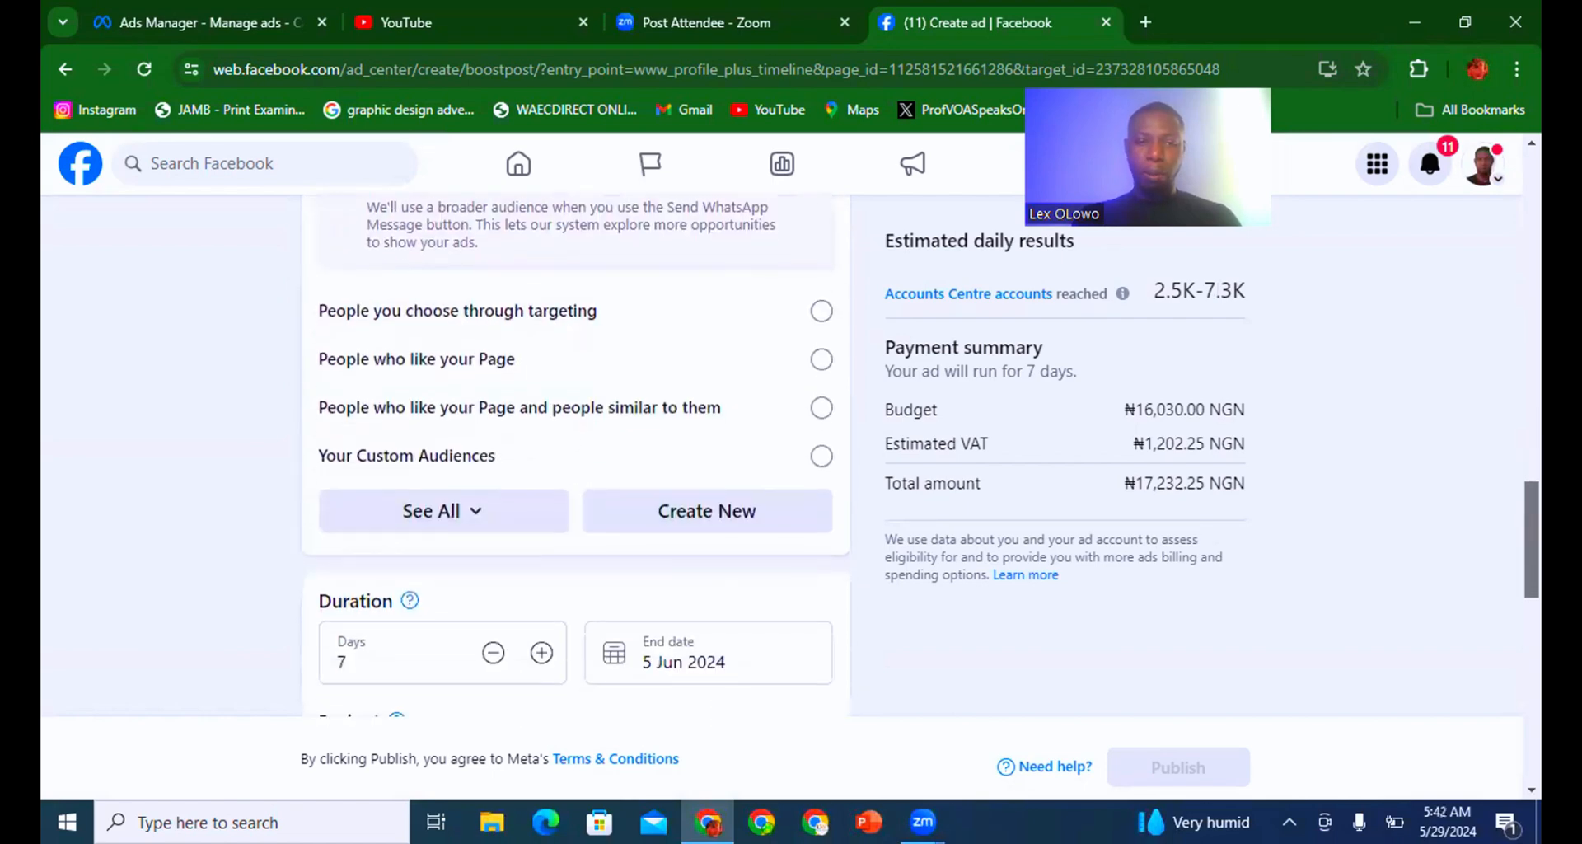
scroll(575, 453, down, 4)
scroll(739, 373, up, 1)
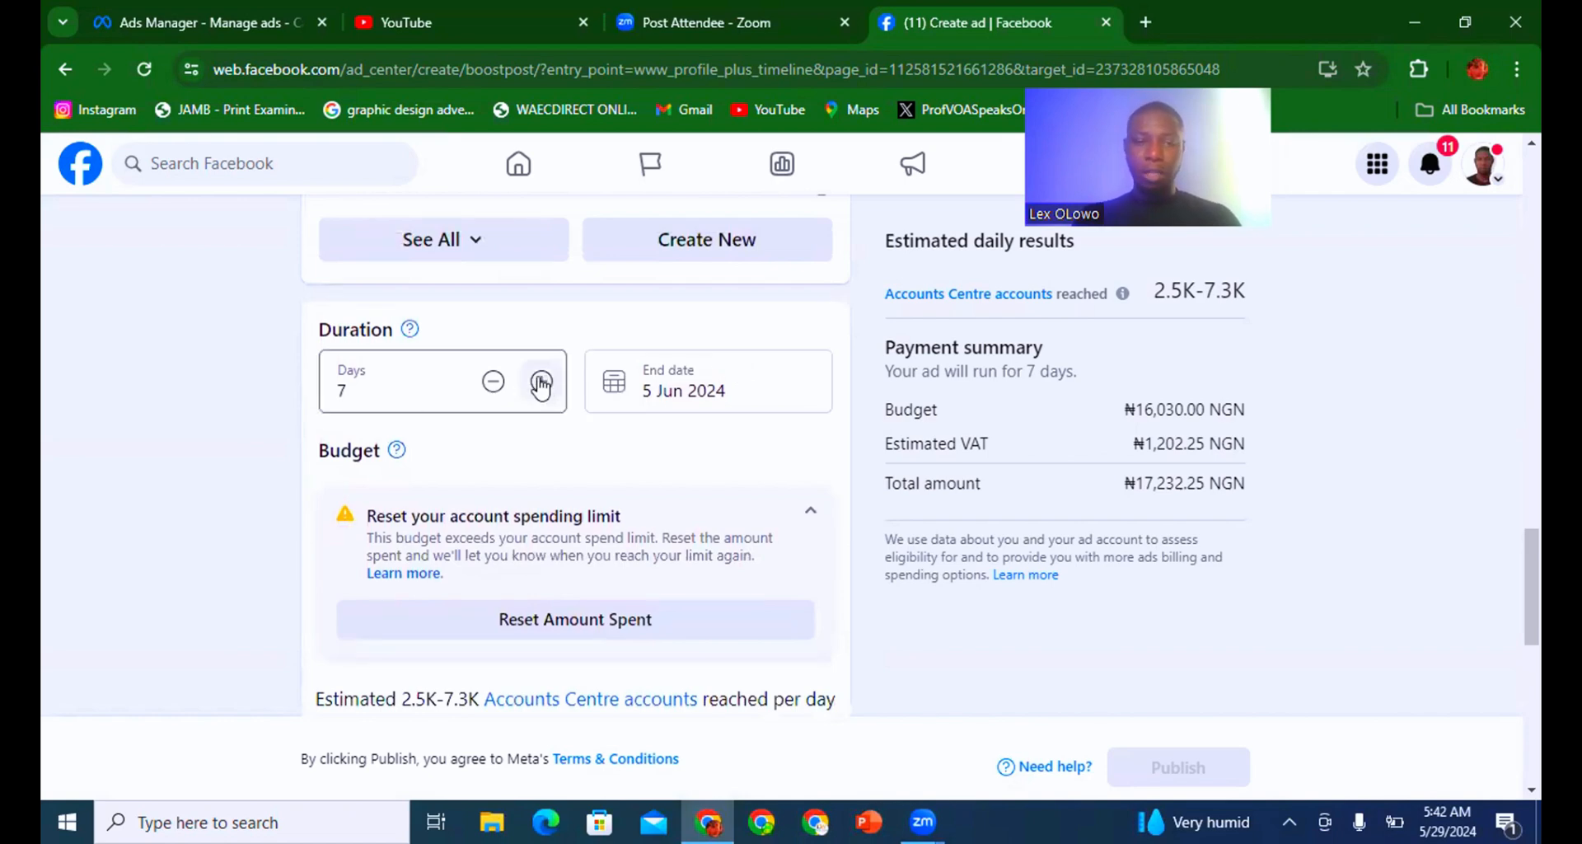
click(494, 381)
click(493, 381)
click(493, 382)
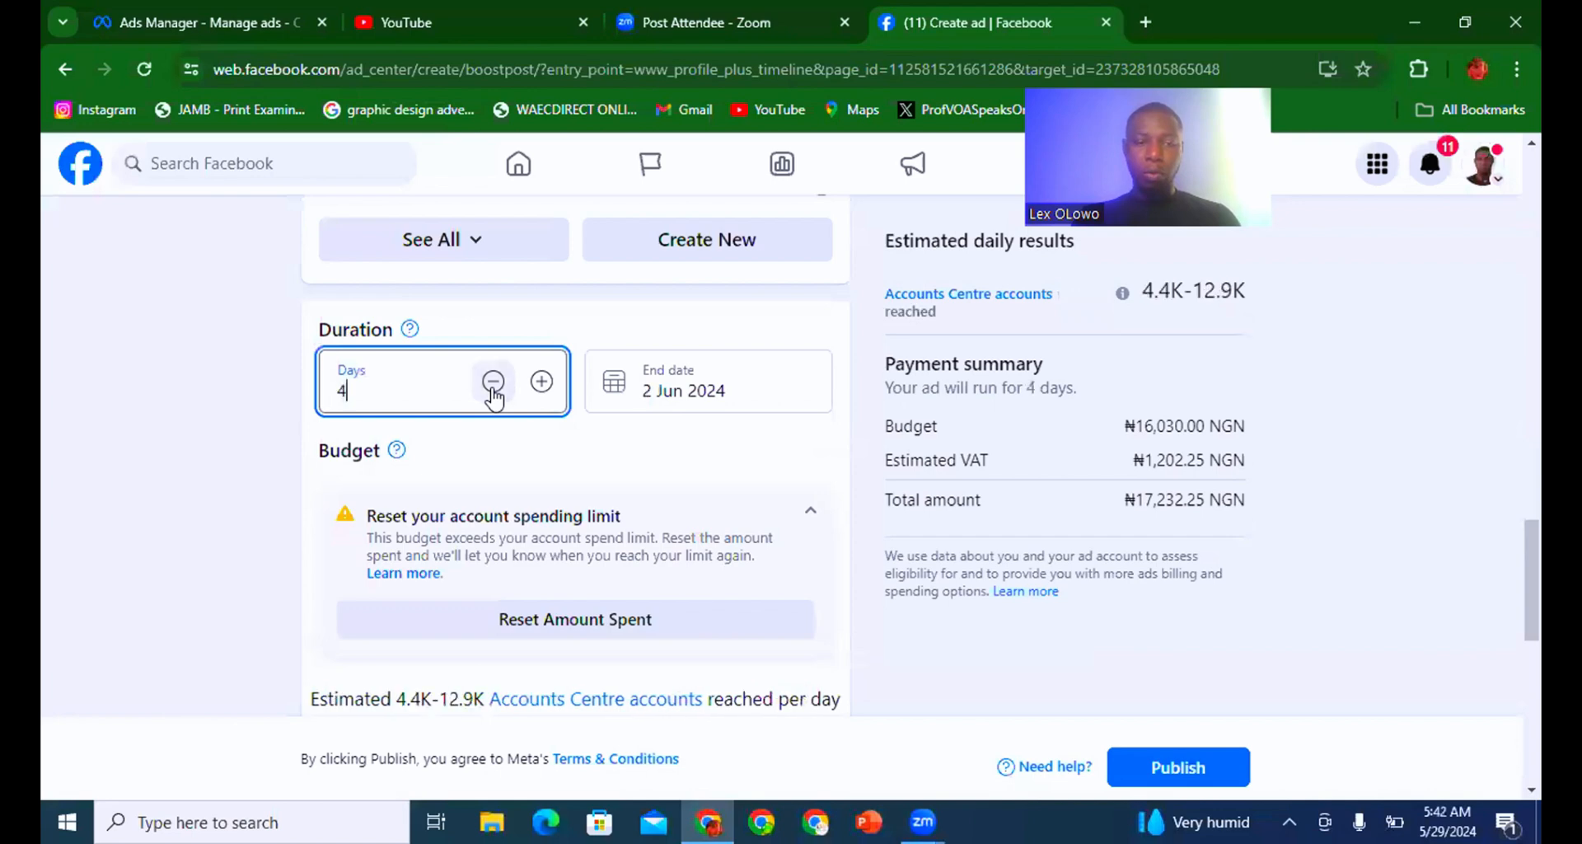
click(494, 382)
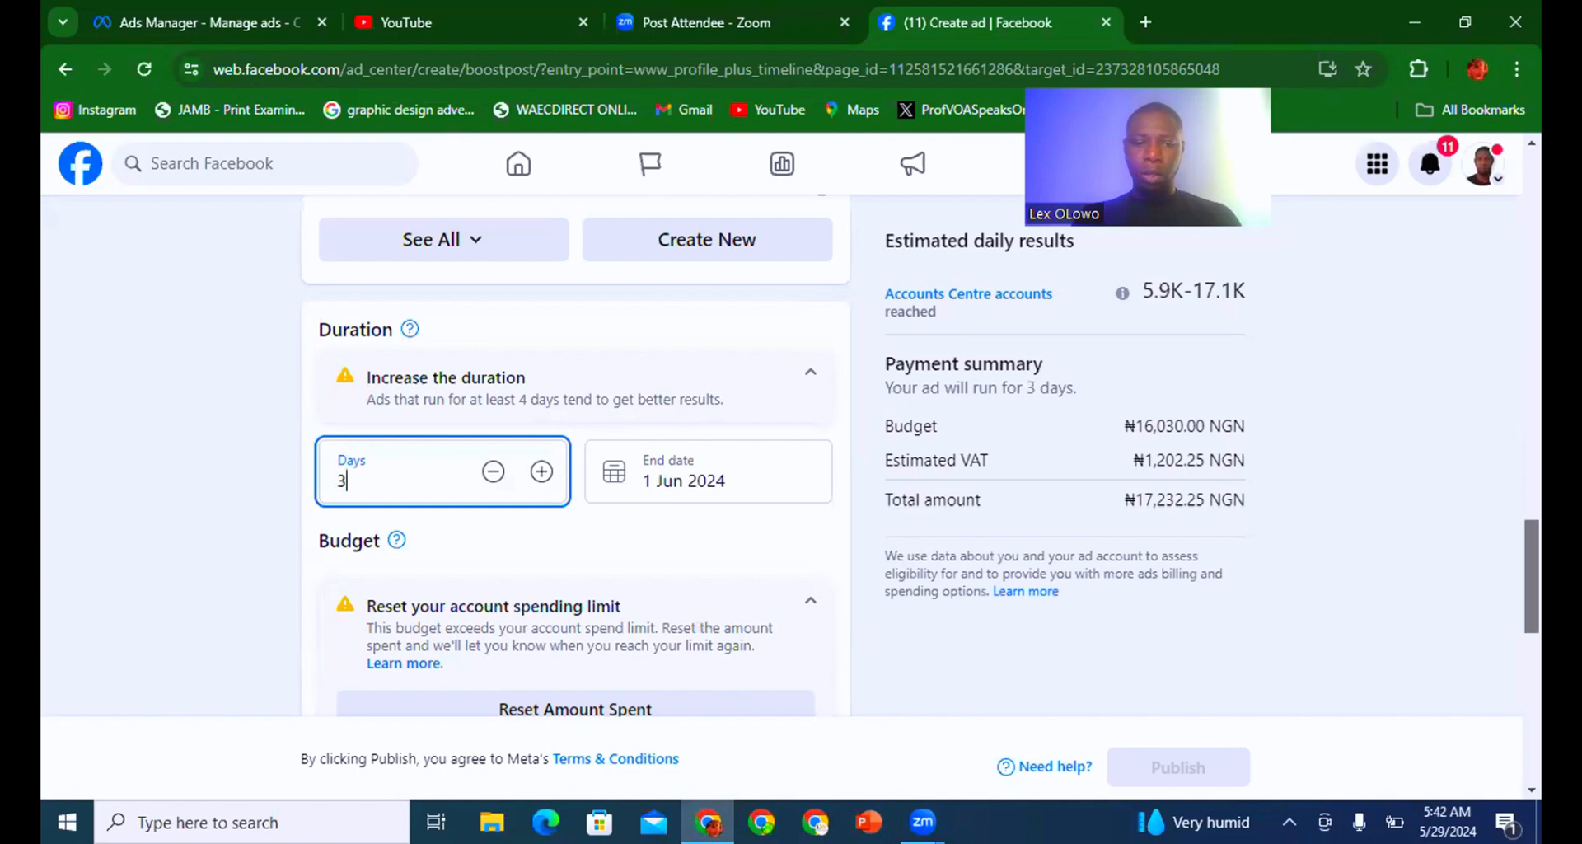
Set the ad's total budget to ₦15,000.00.
scroll(576, 494, down, 4)
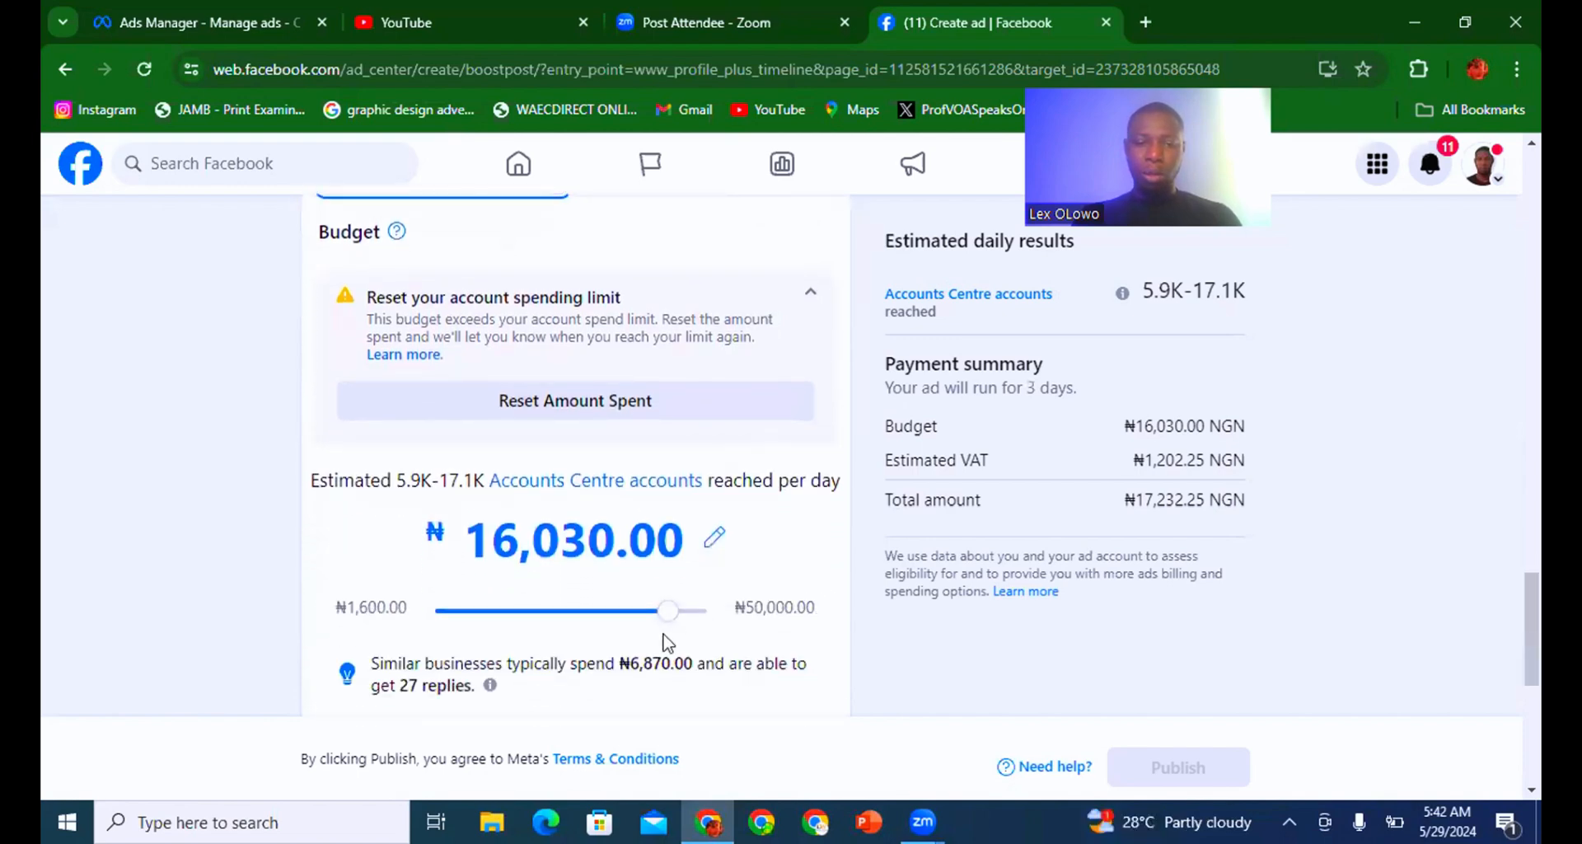
mouse_move(666, 626)
mouse_down()
mouse_move(628, 629)
mouse_move(645, 631)
mouse_up()
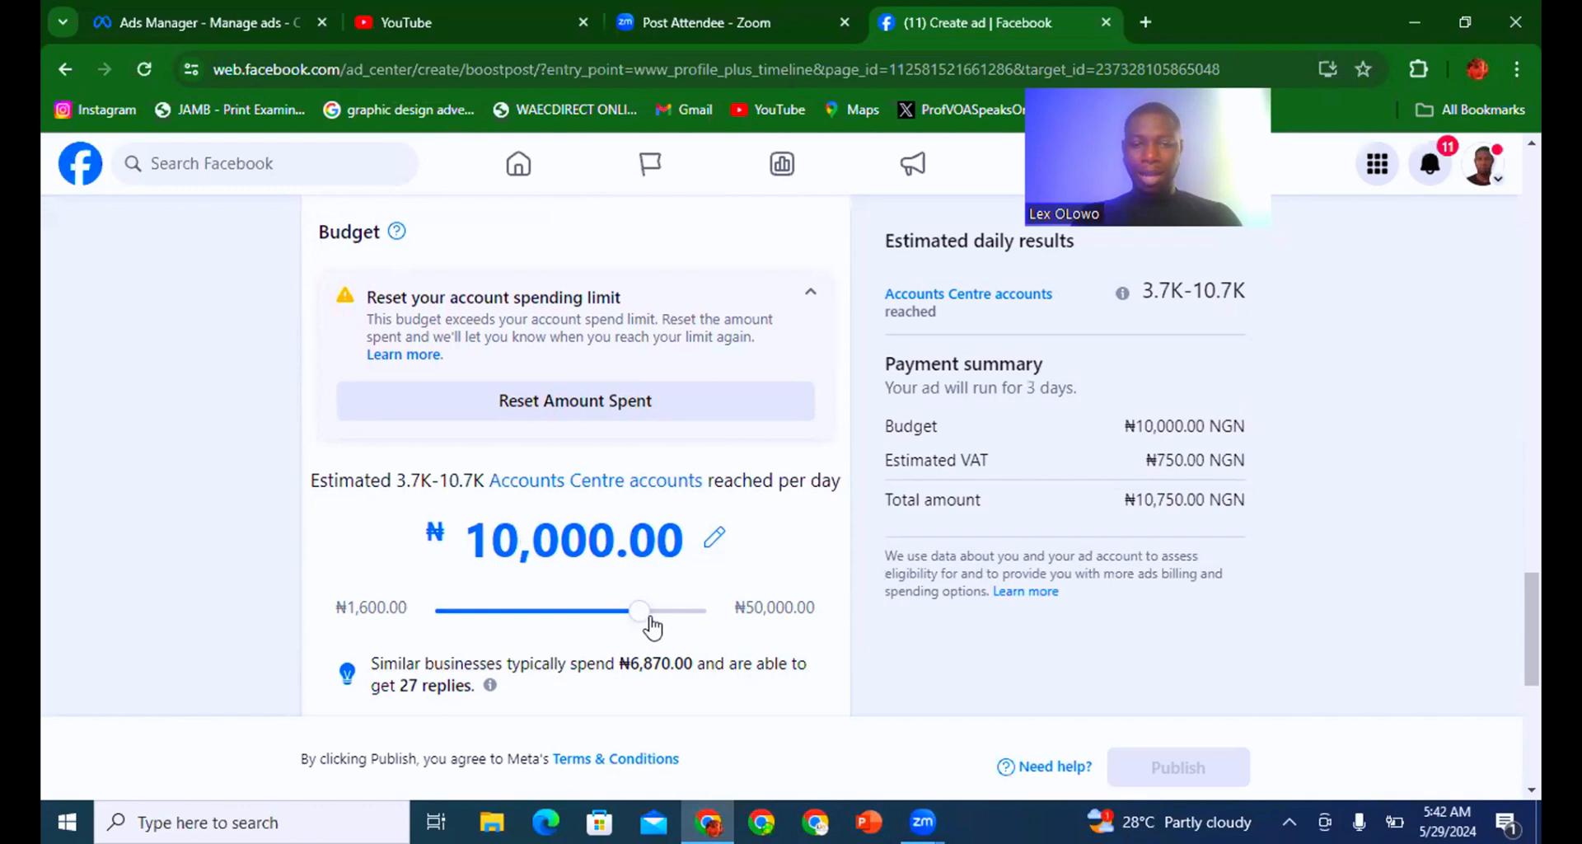
drag(645, 618, 660, 620)
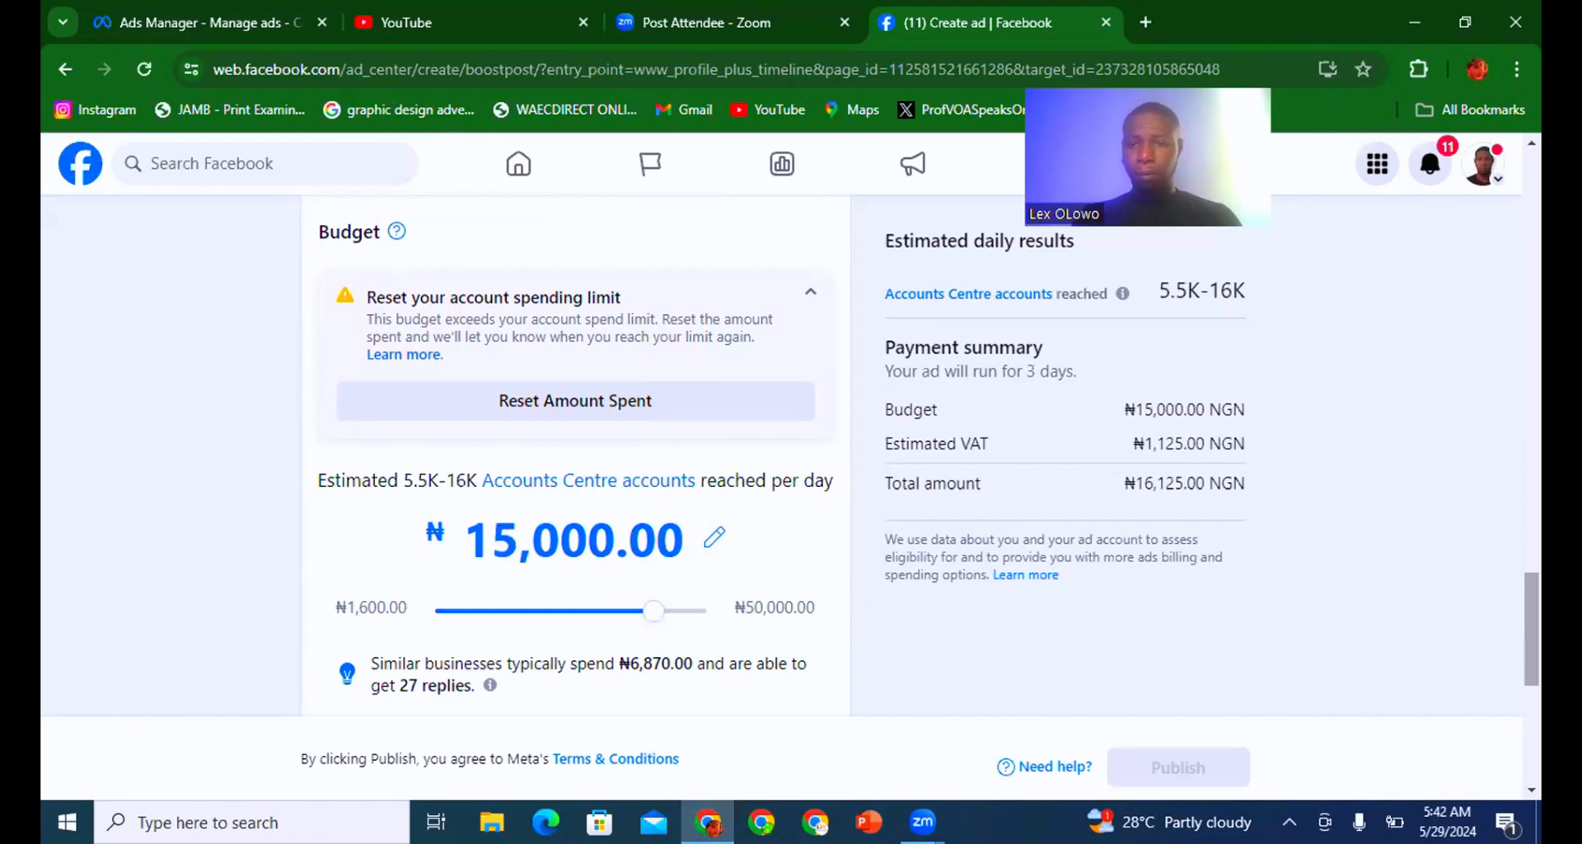
Review the ad's placements, Meta pixel and payment method sections, including the options for adding funds.
scroll(577, 462, down, 5)
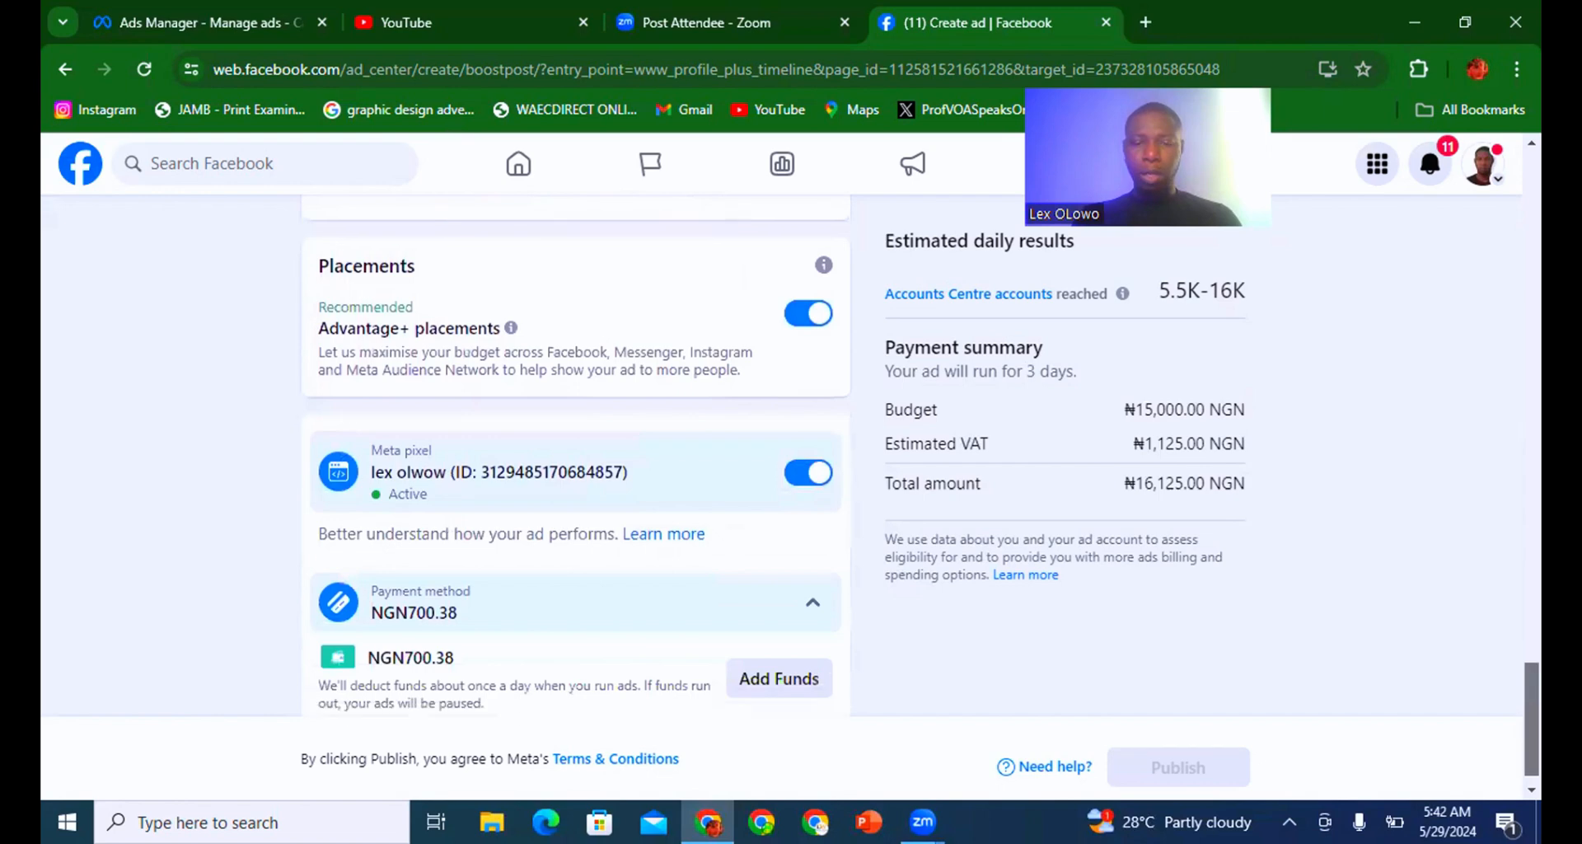
scroll(577, 461, down, 1)
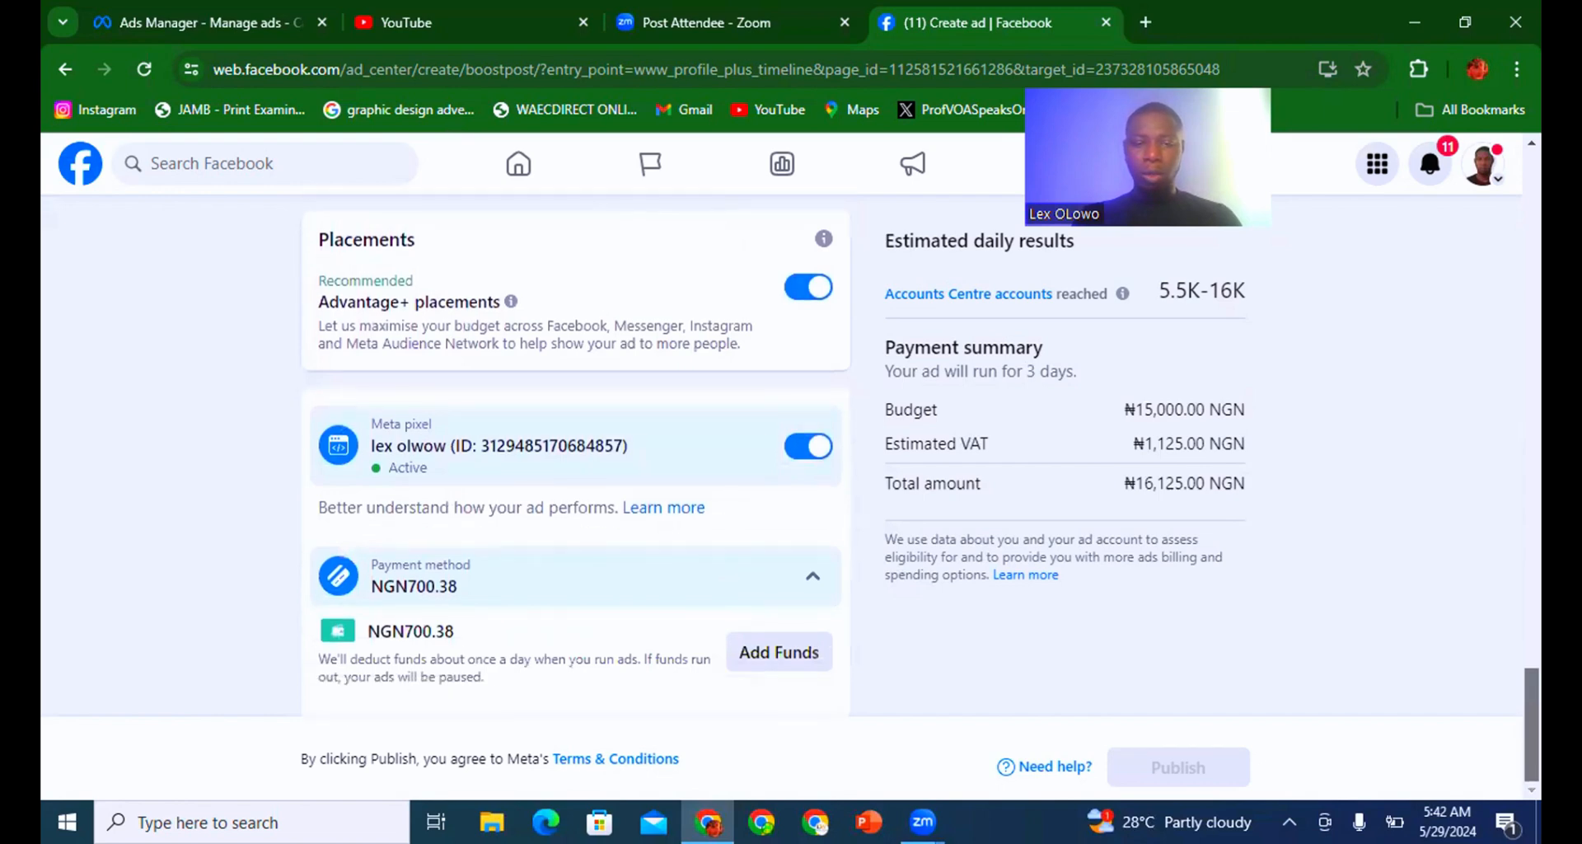
scroll(577, 462, up, 1)
scroll(577, 462, down, 1)
scroll(576, 462, up, 1)
scroll(577, 462, down, 1)
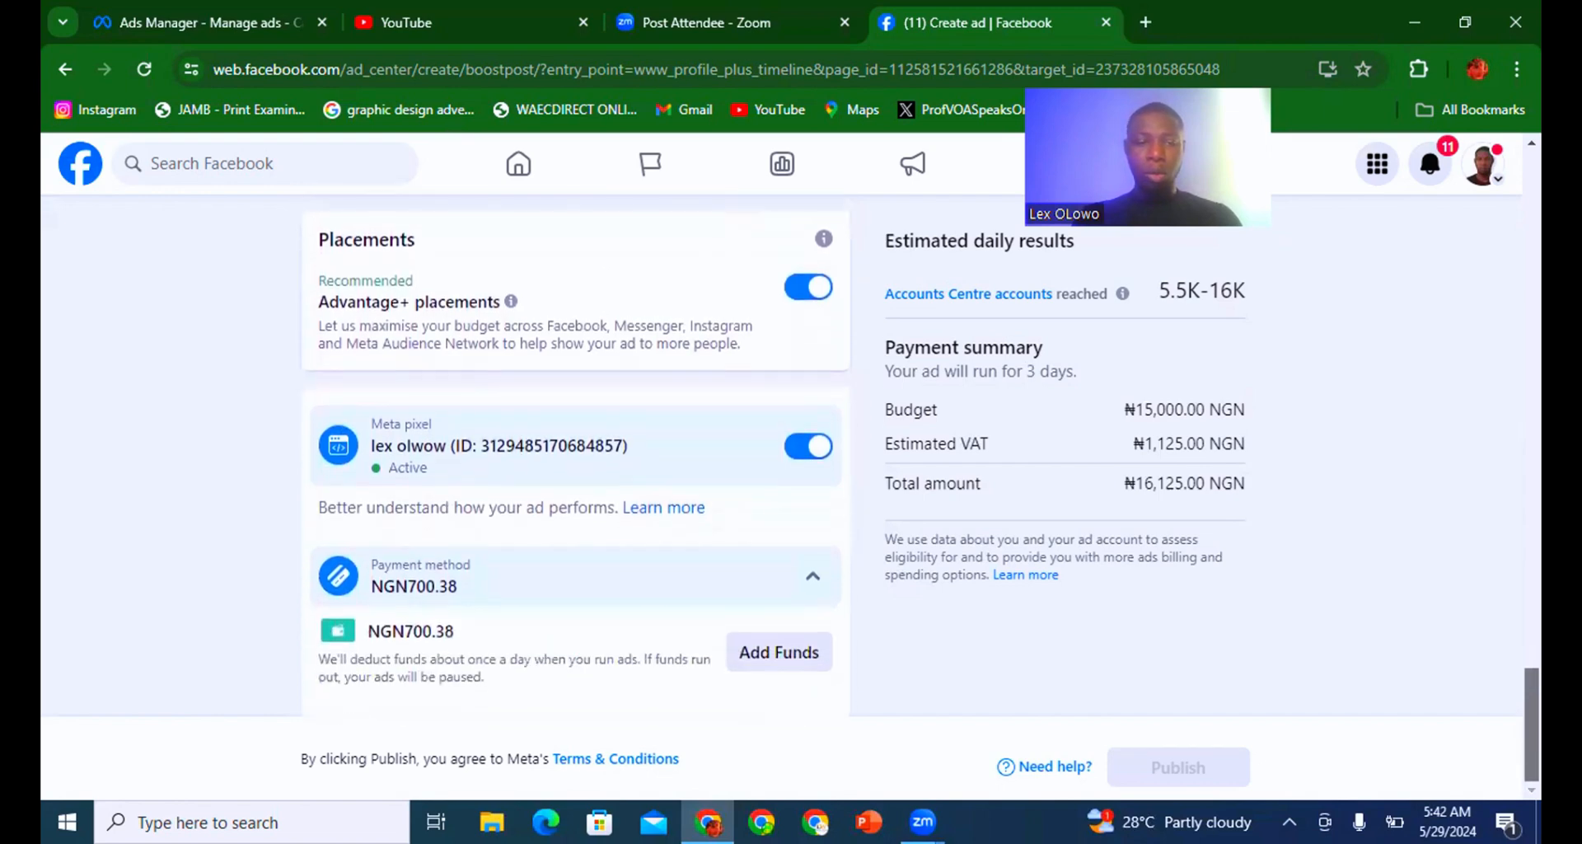
click(778, 659)
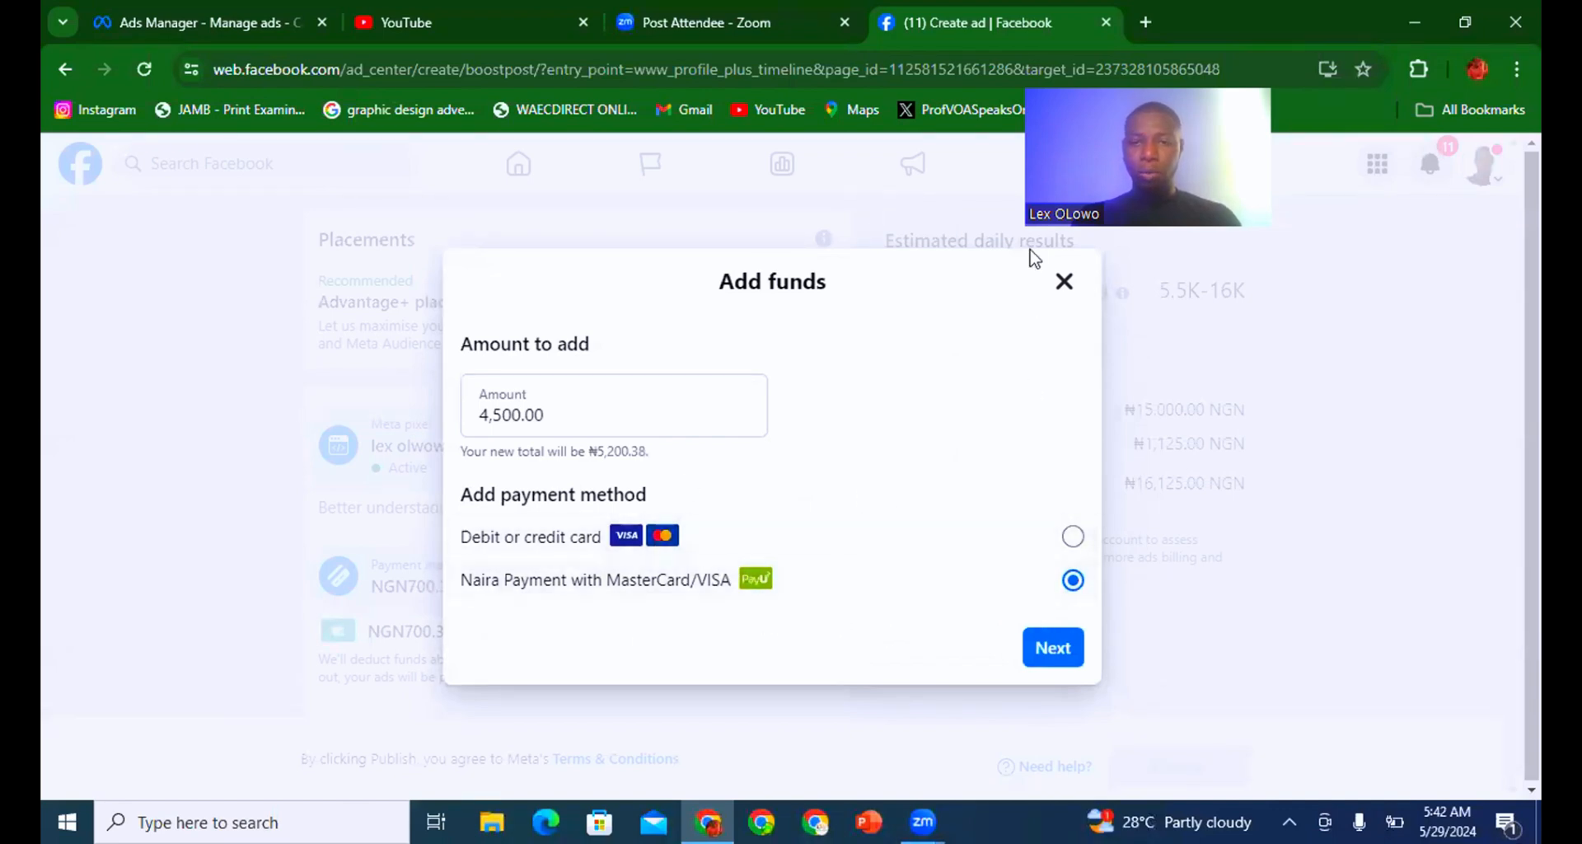
click(1064, 281)
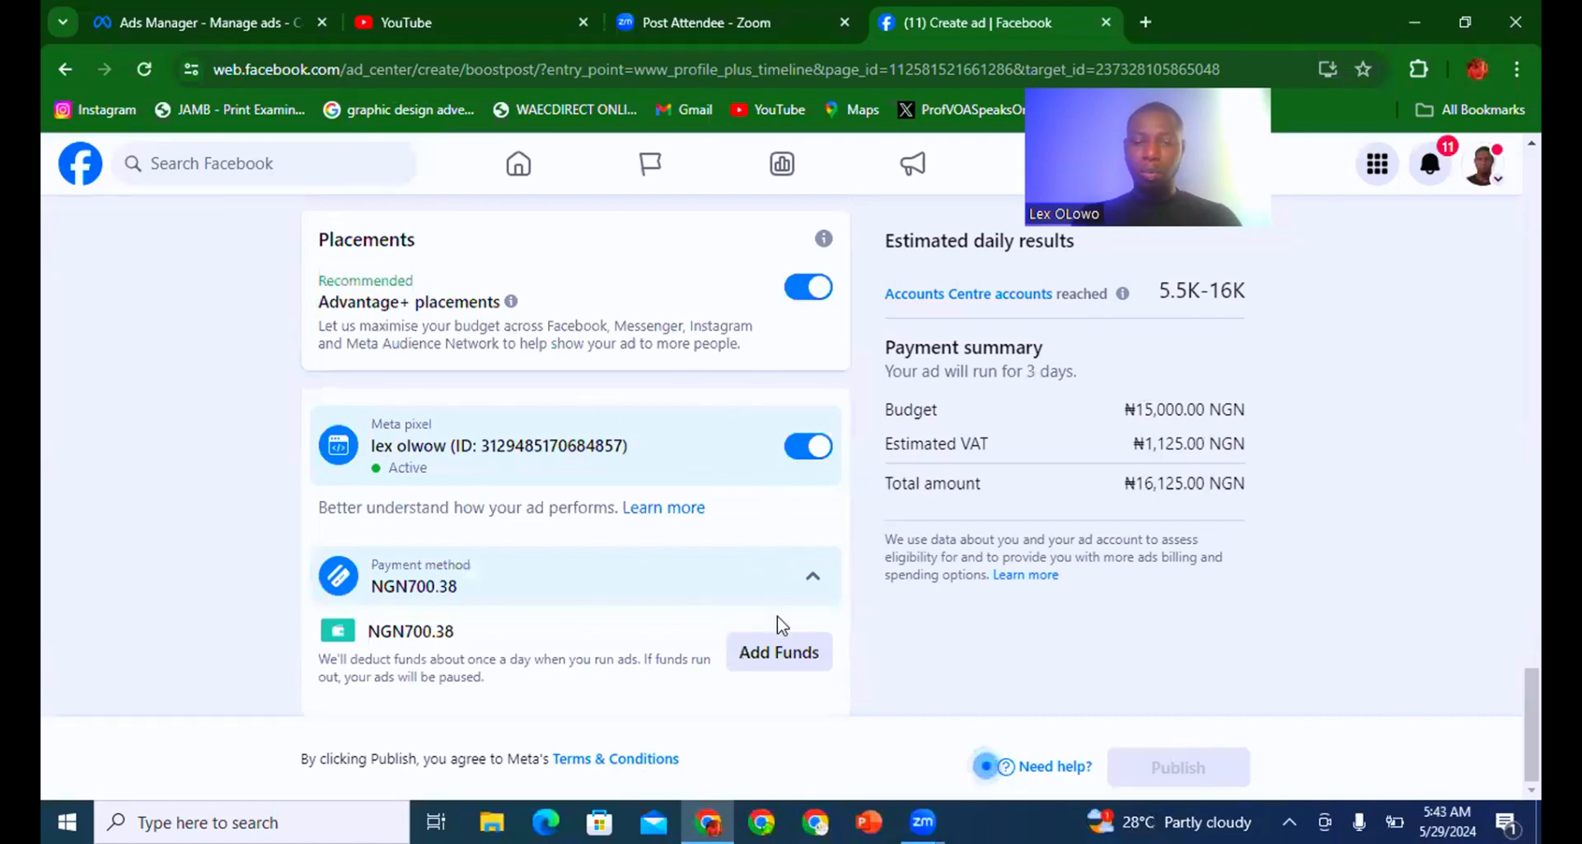
Start adding ₦4,500.00 through Naira Payment with MasterCard/VISA, and return to the ad and dismiss the funding request.
click(789, 656)
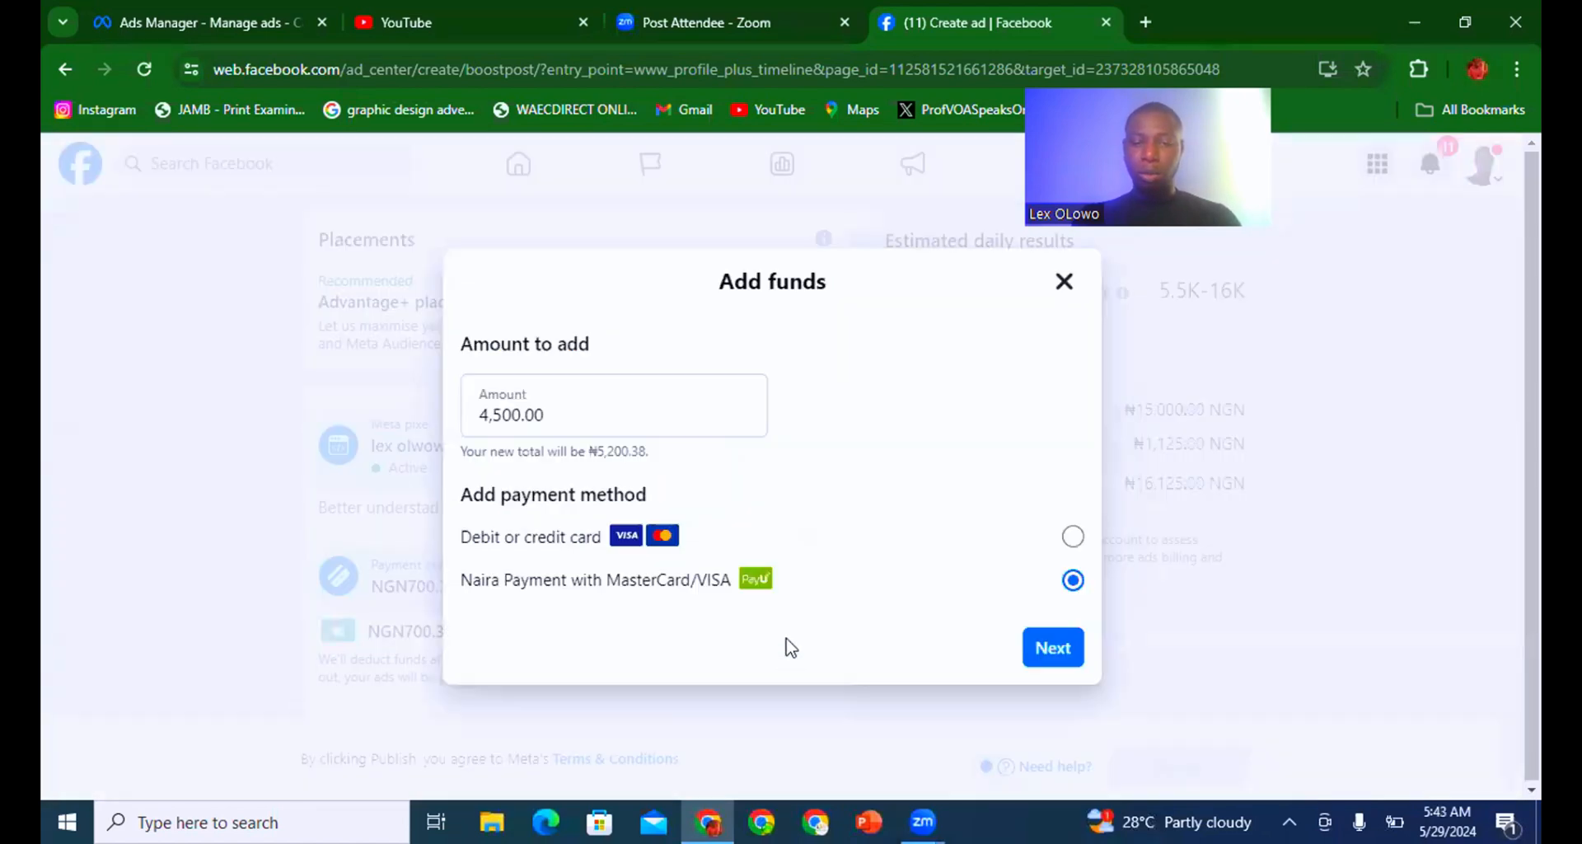
click(1052, 647)
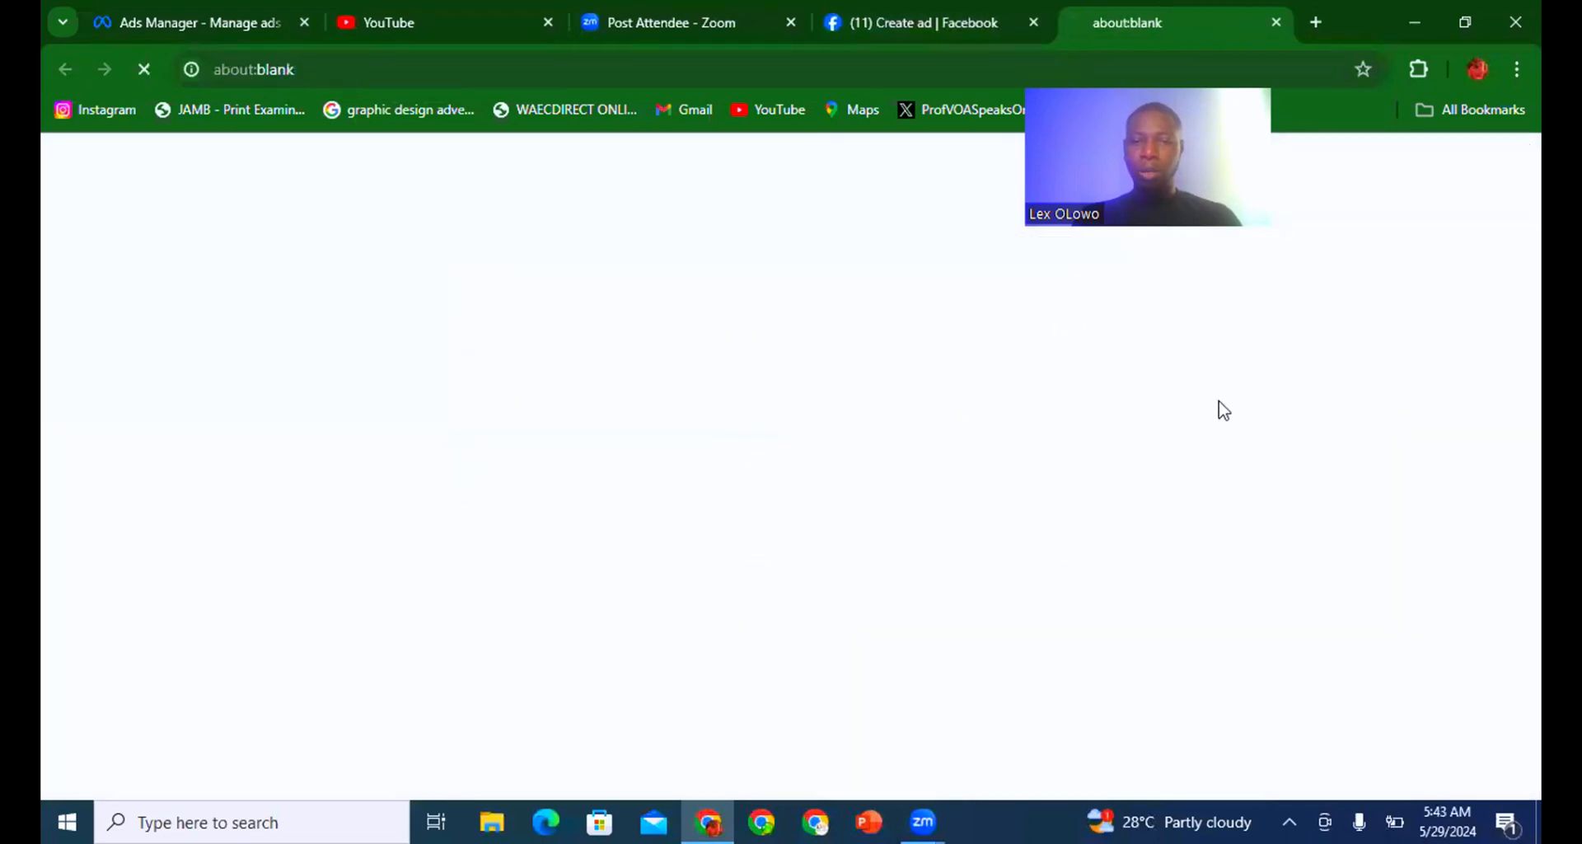
click(971, 3)
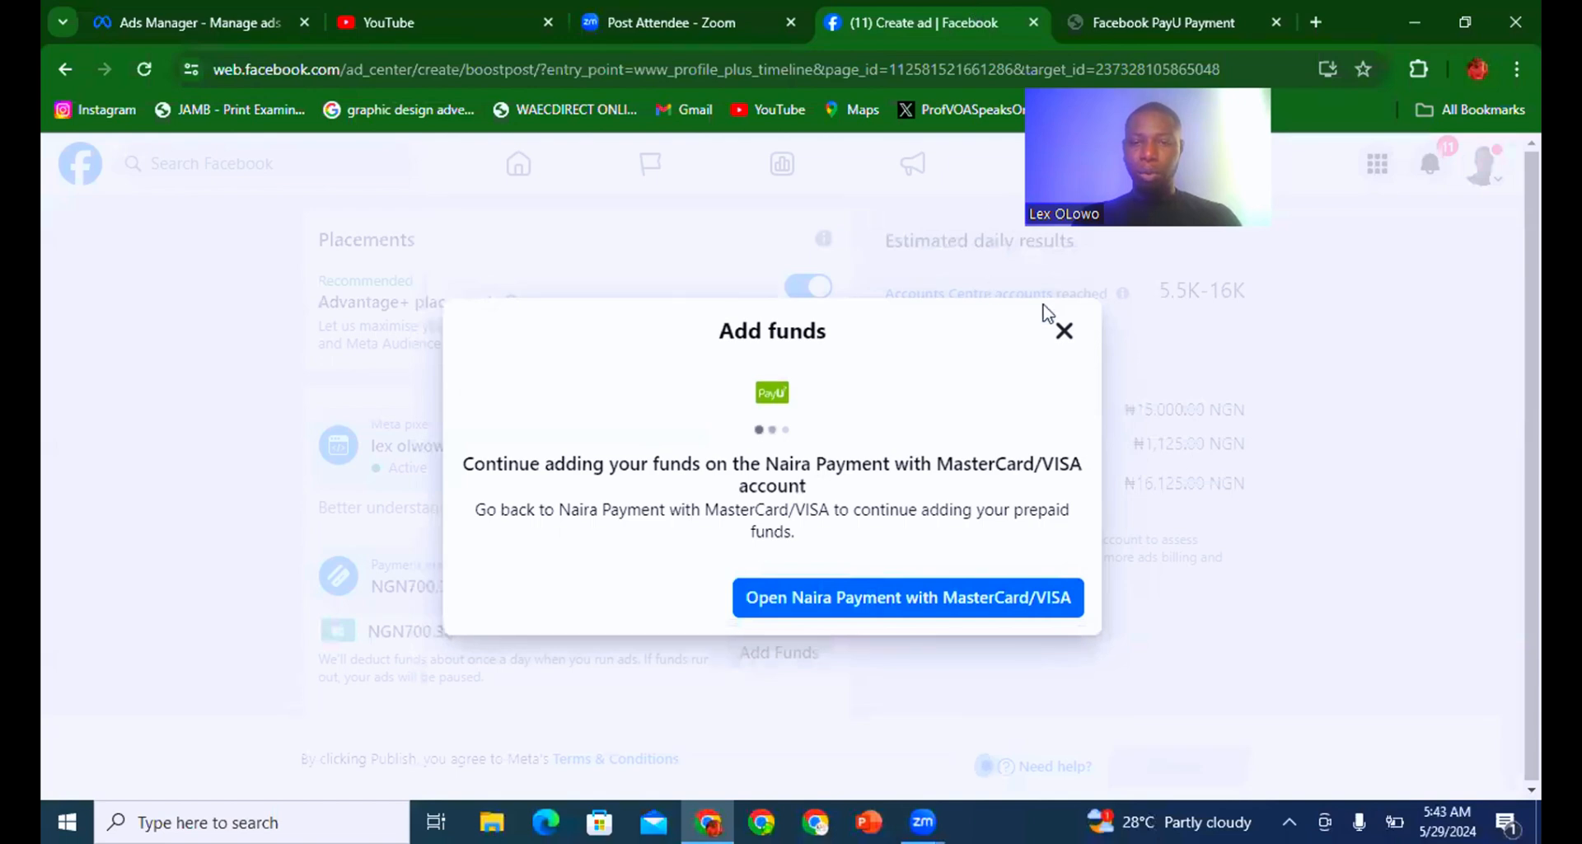
click(1064, 331)
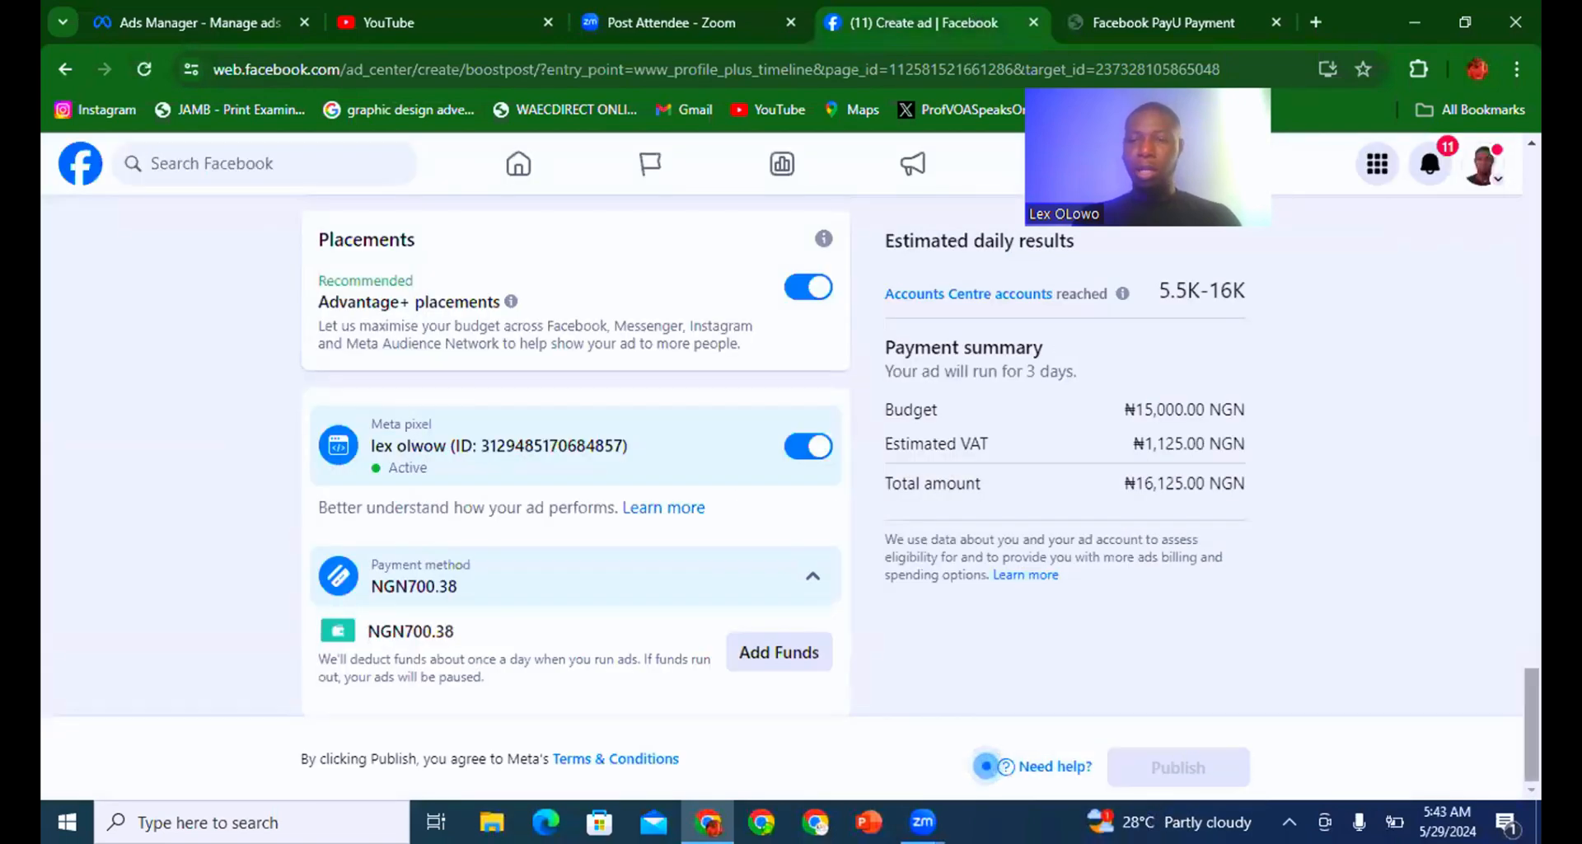
drag(1531, 697, 1413, 137)
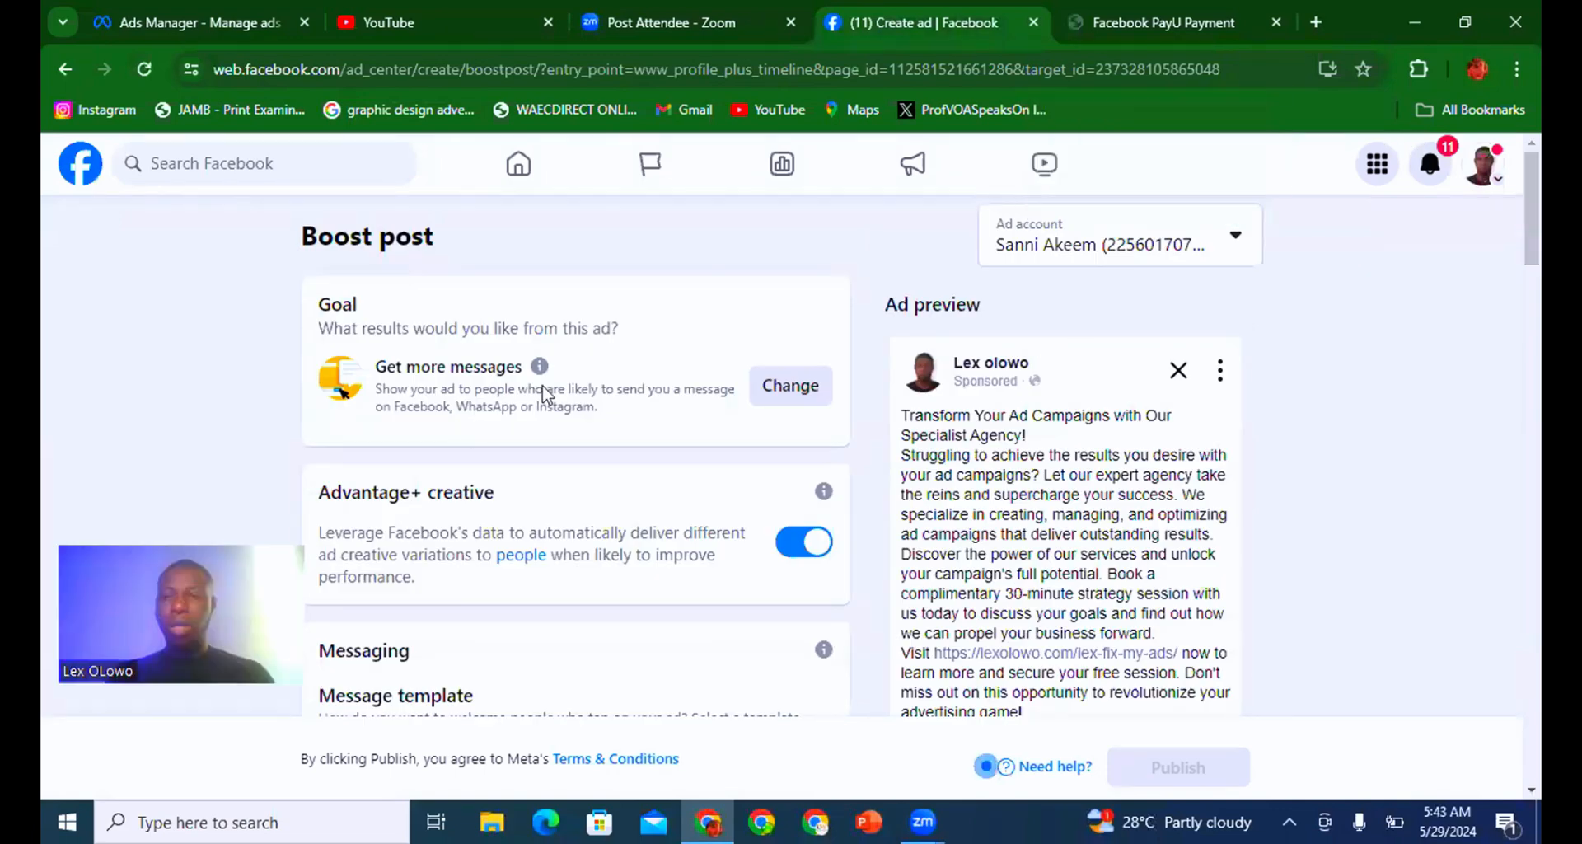
click(78, 178)
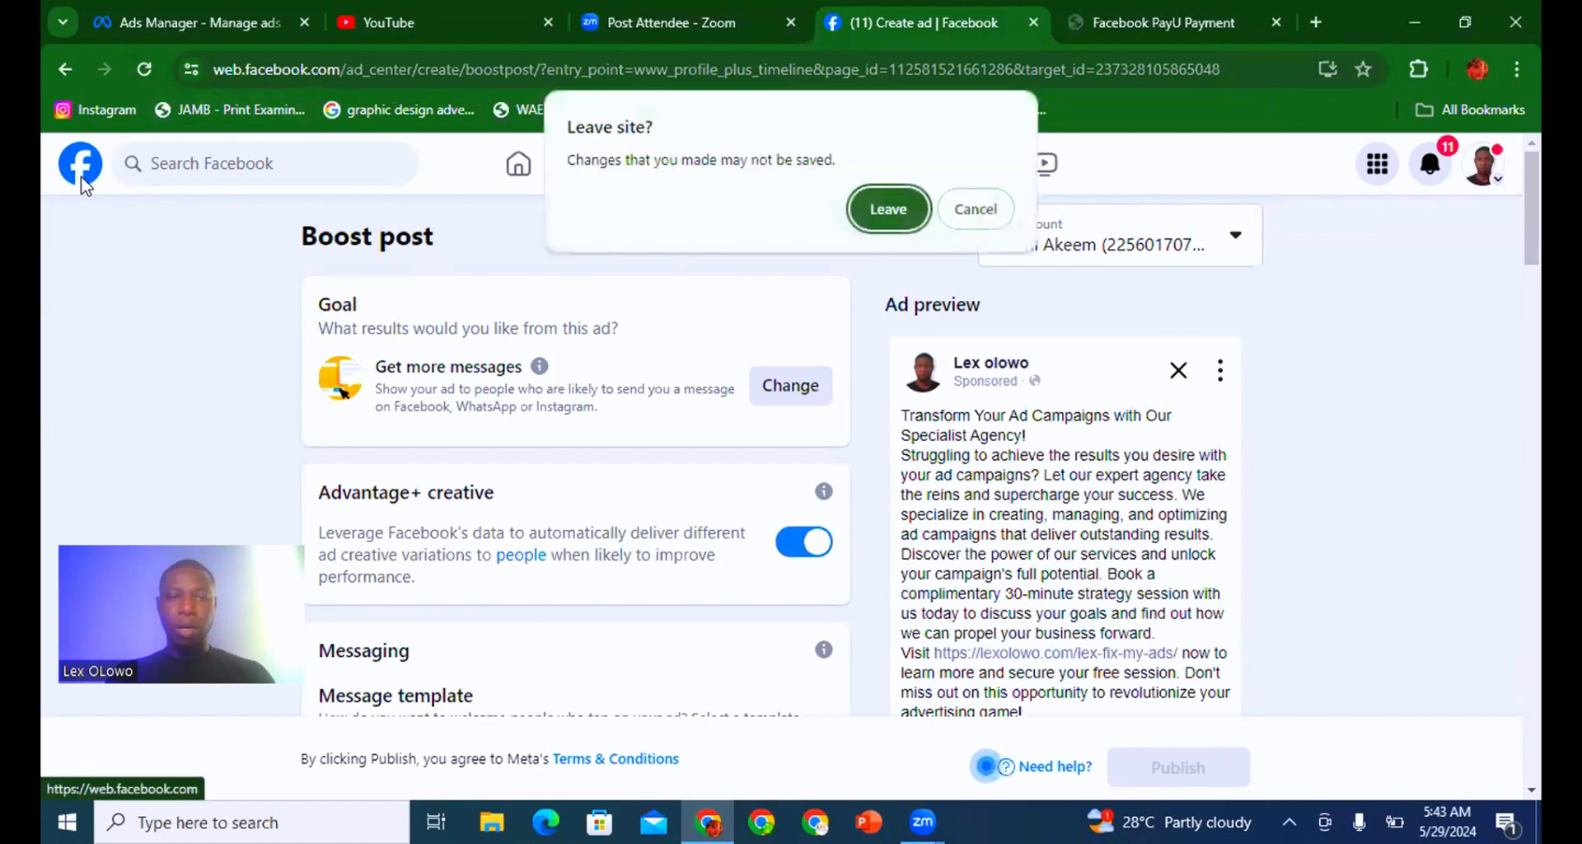
click(974, 216)
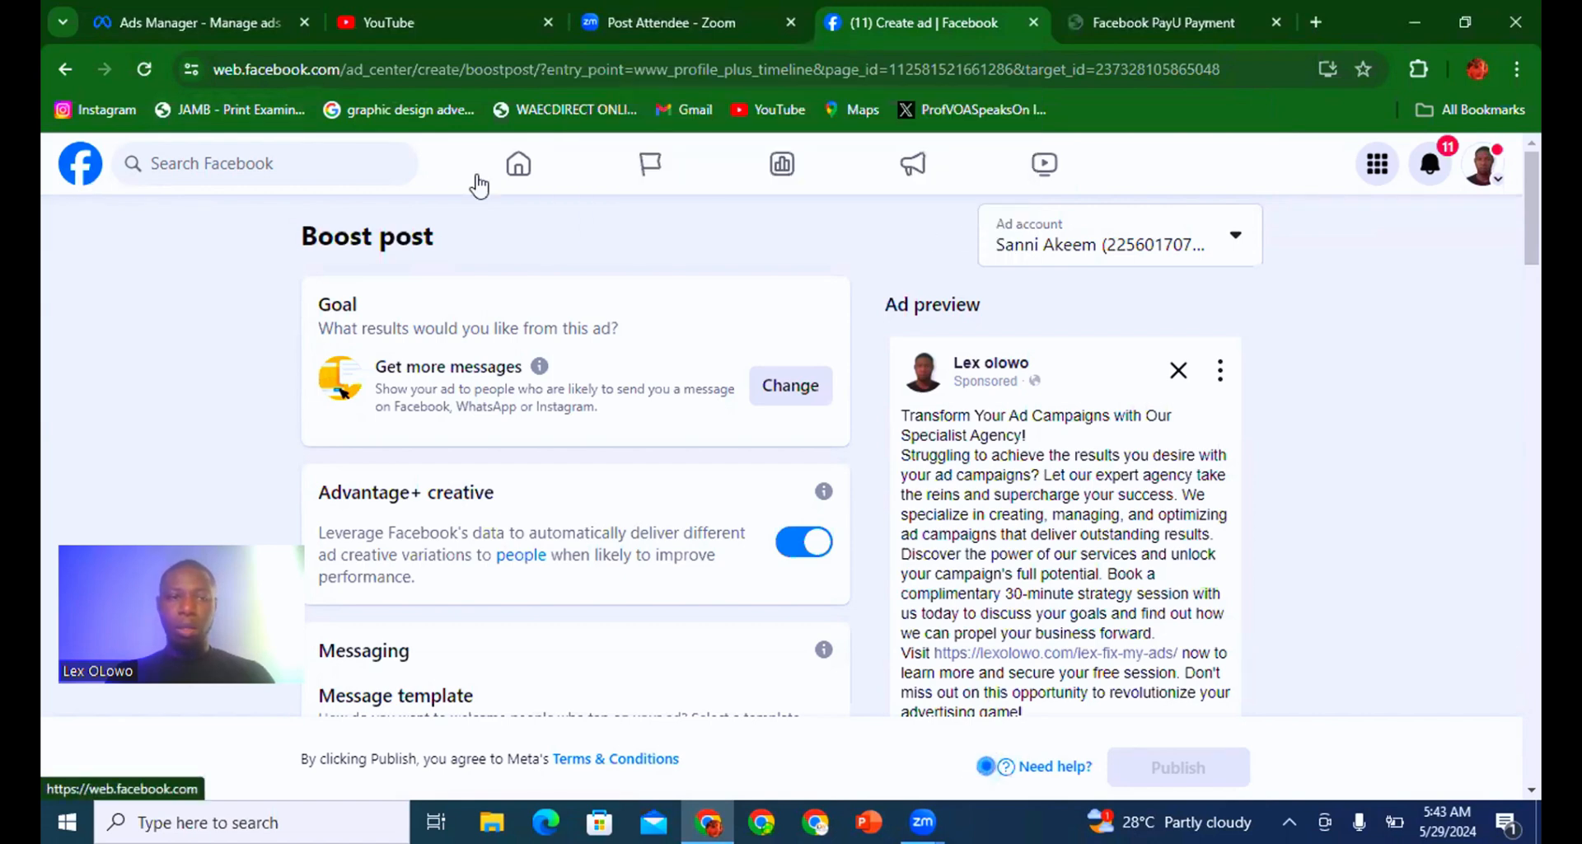
Leave the unpublished boost draft and start a new advertisement from the Page's Ad Centre.
click(65, 69)
click(882, 249)
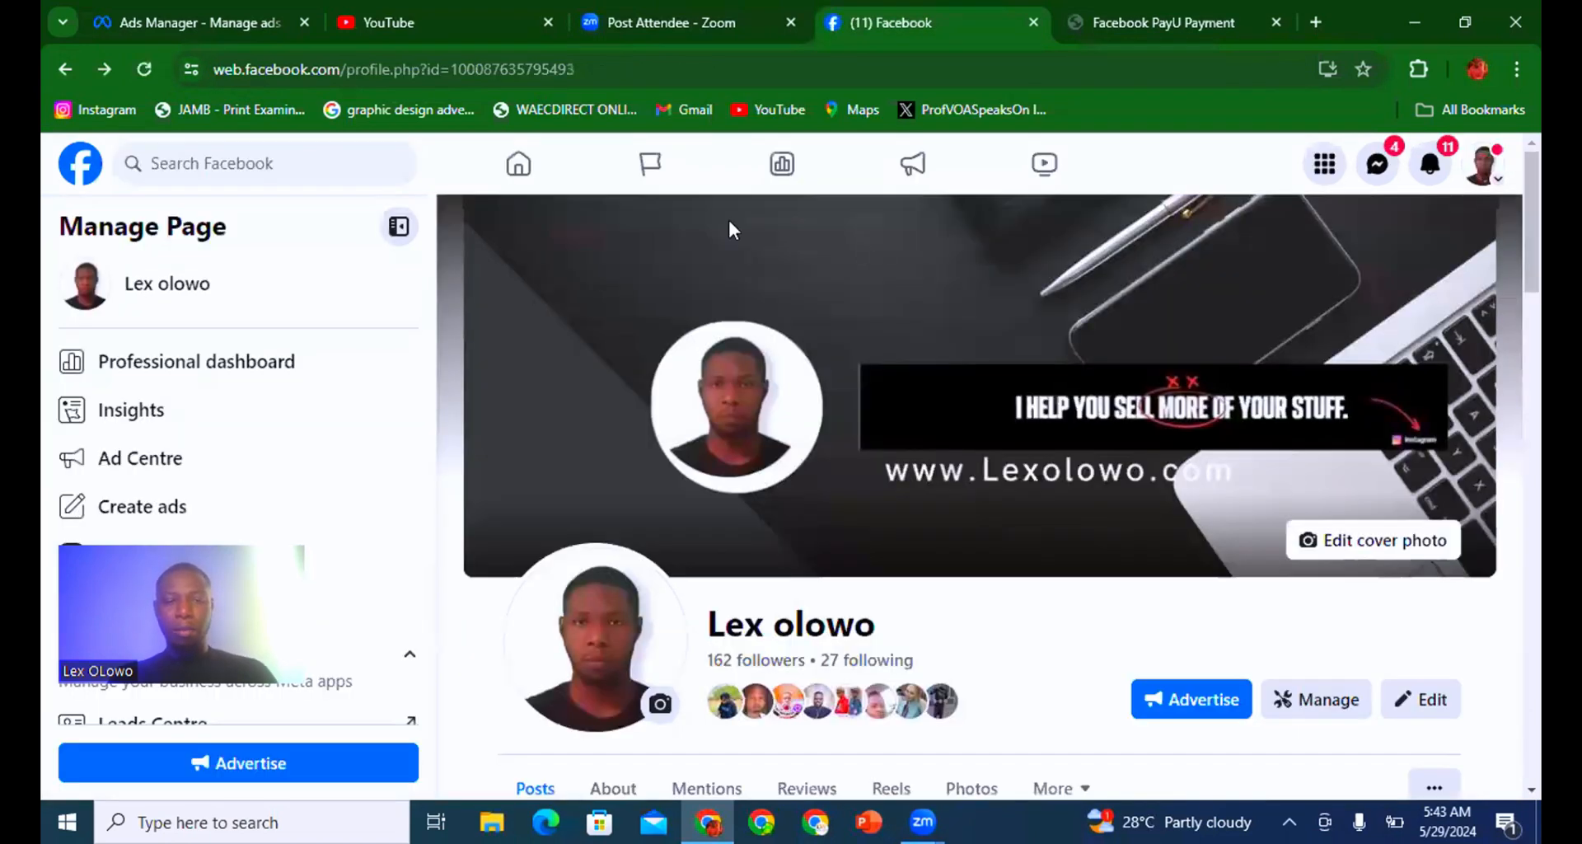
scroll(493, 214, down, 4)
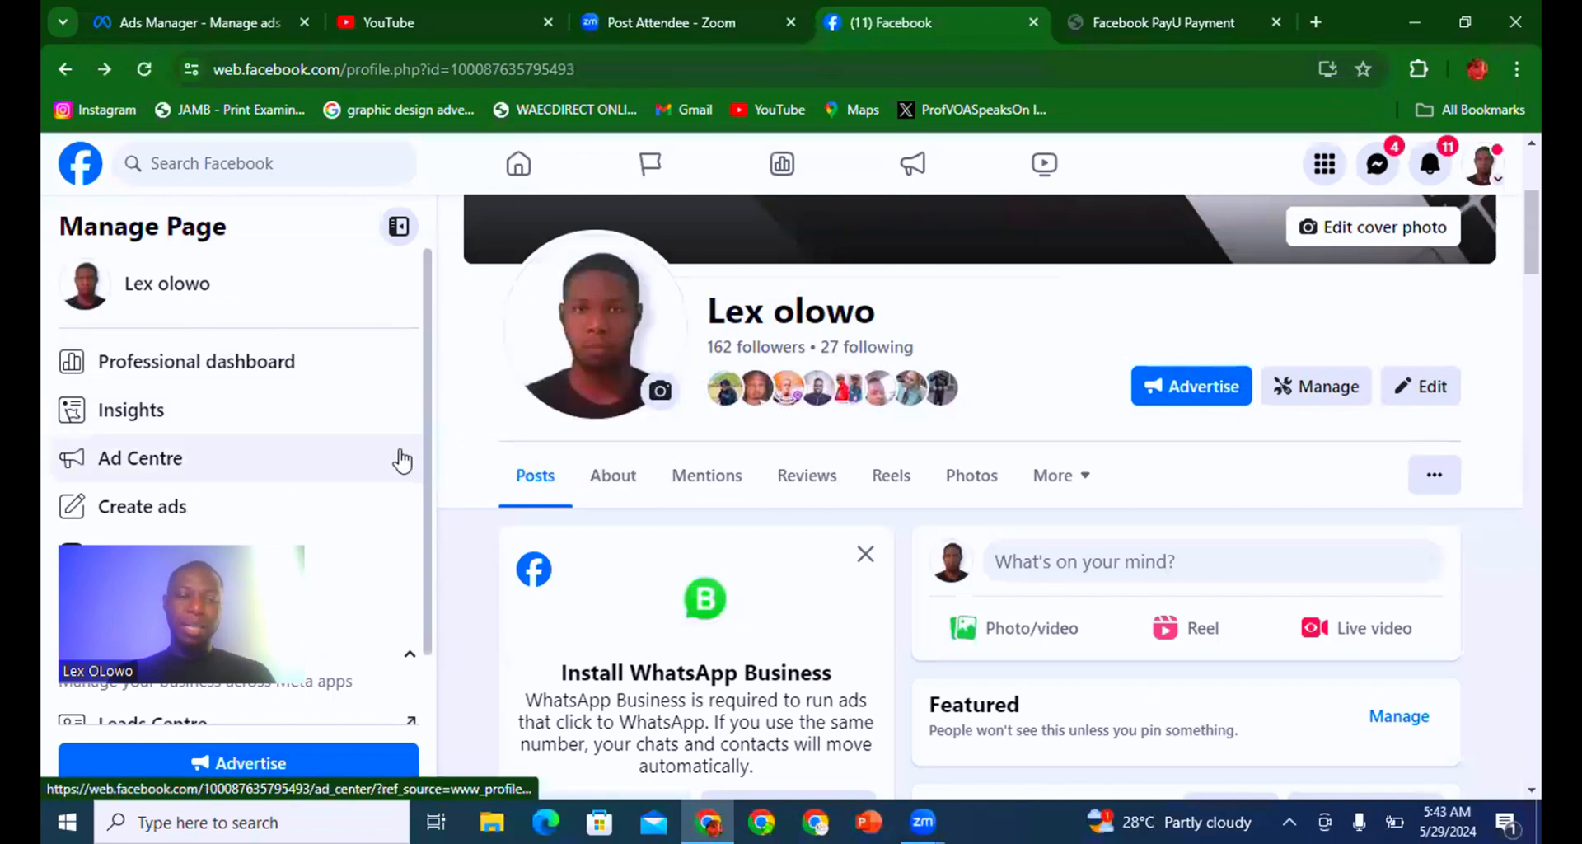
click(191, 470)
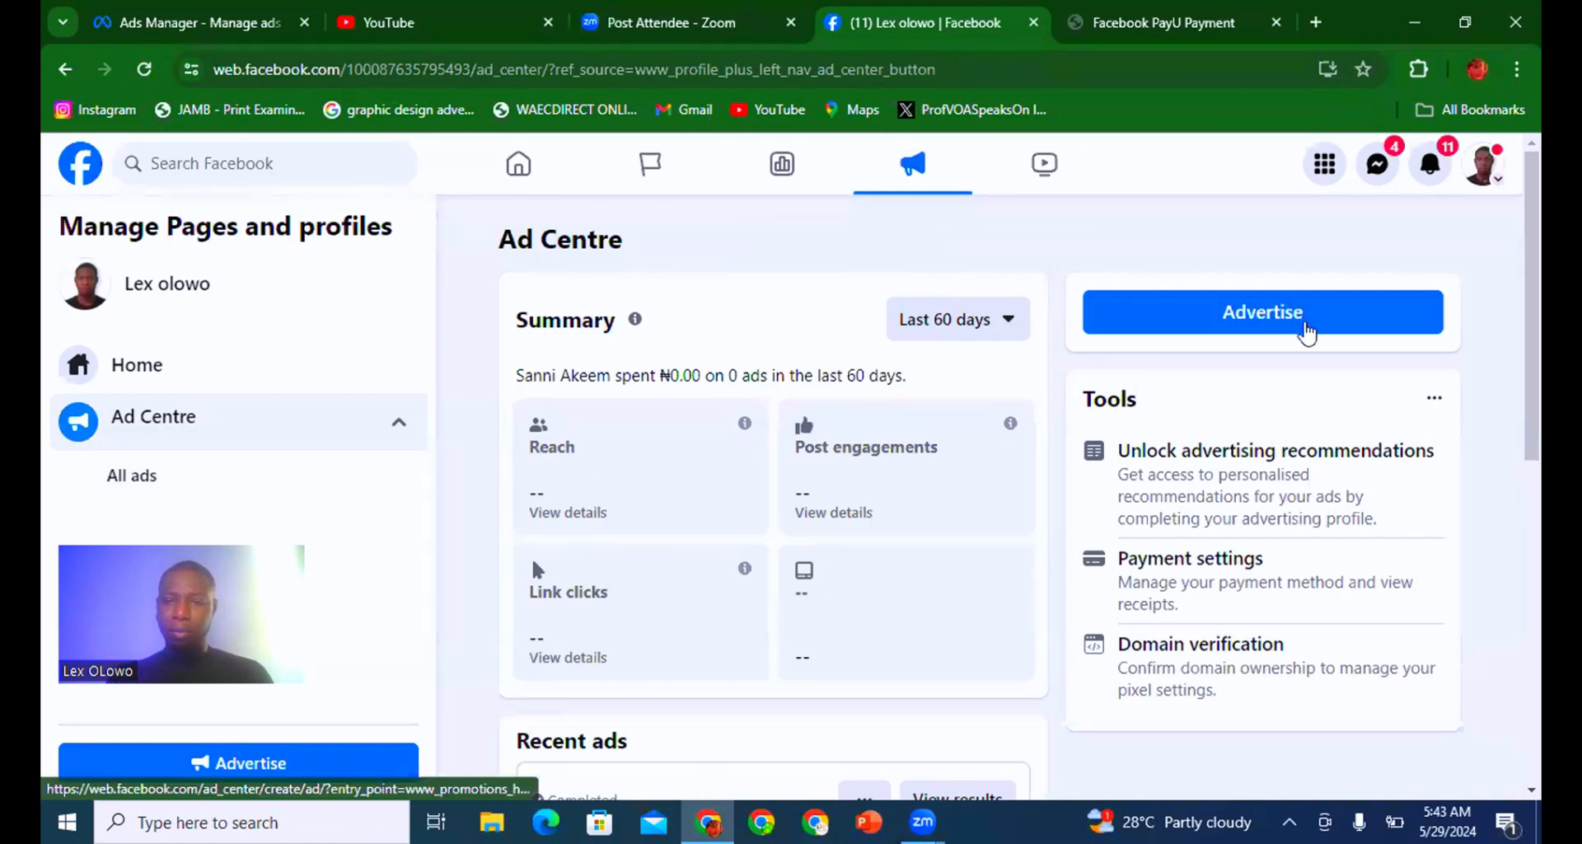
click(1304, 329)
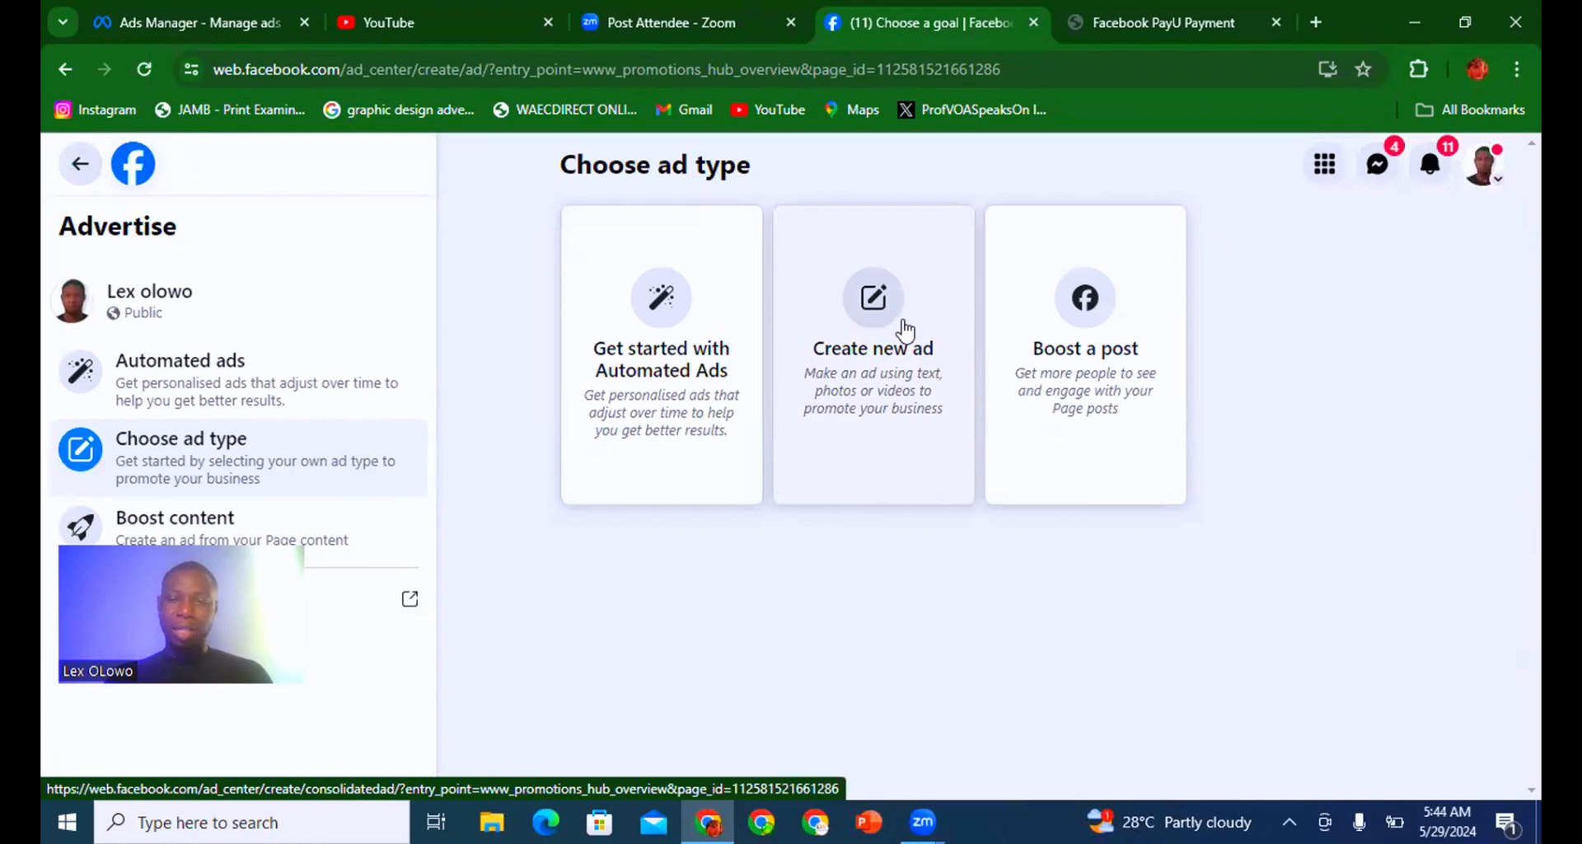
Choose Boost a post, open the boost setup for the "Supercharge Your Sales with a Professional Landing Page!" post, and return to the content list.
click(1105, 357)
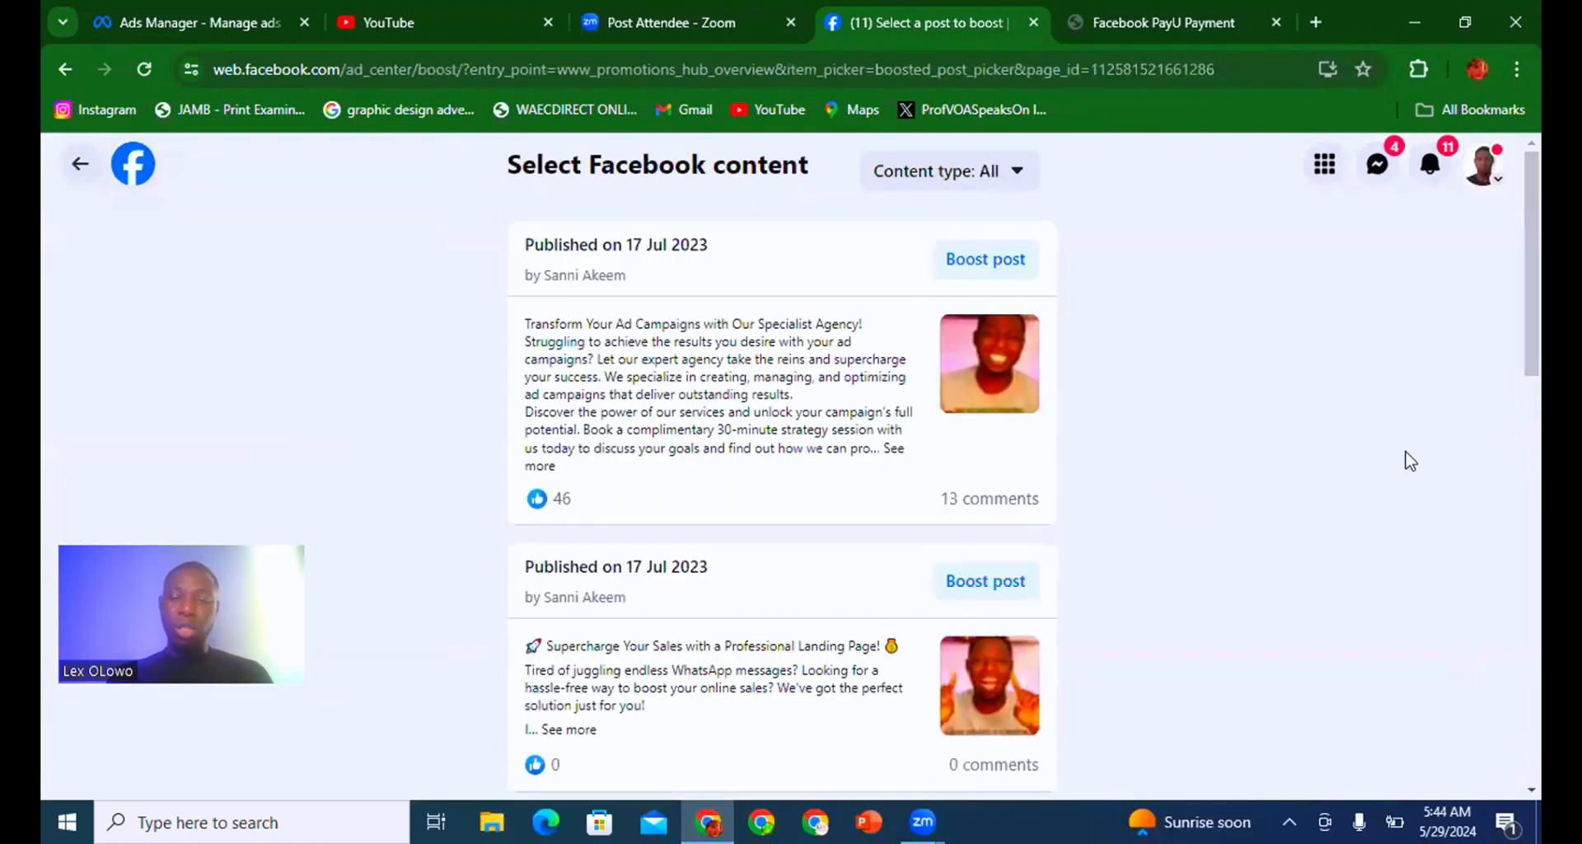
drag(1532, 313, 1392, 51)
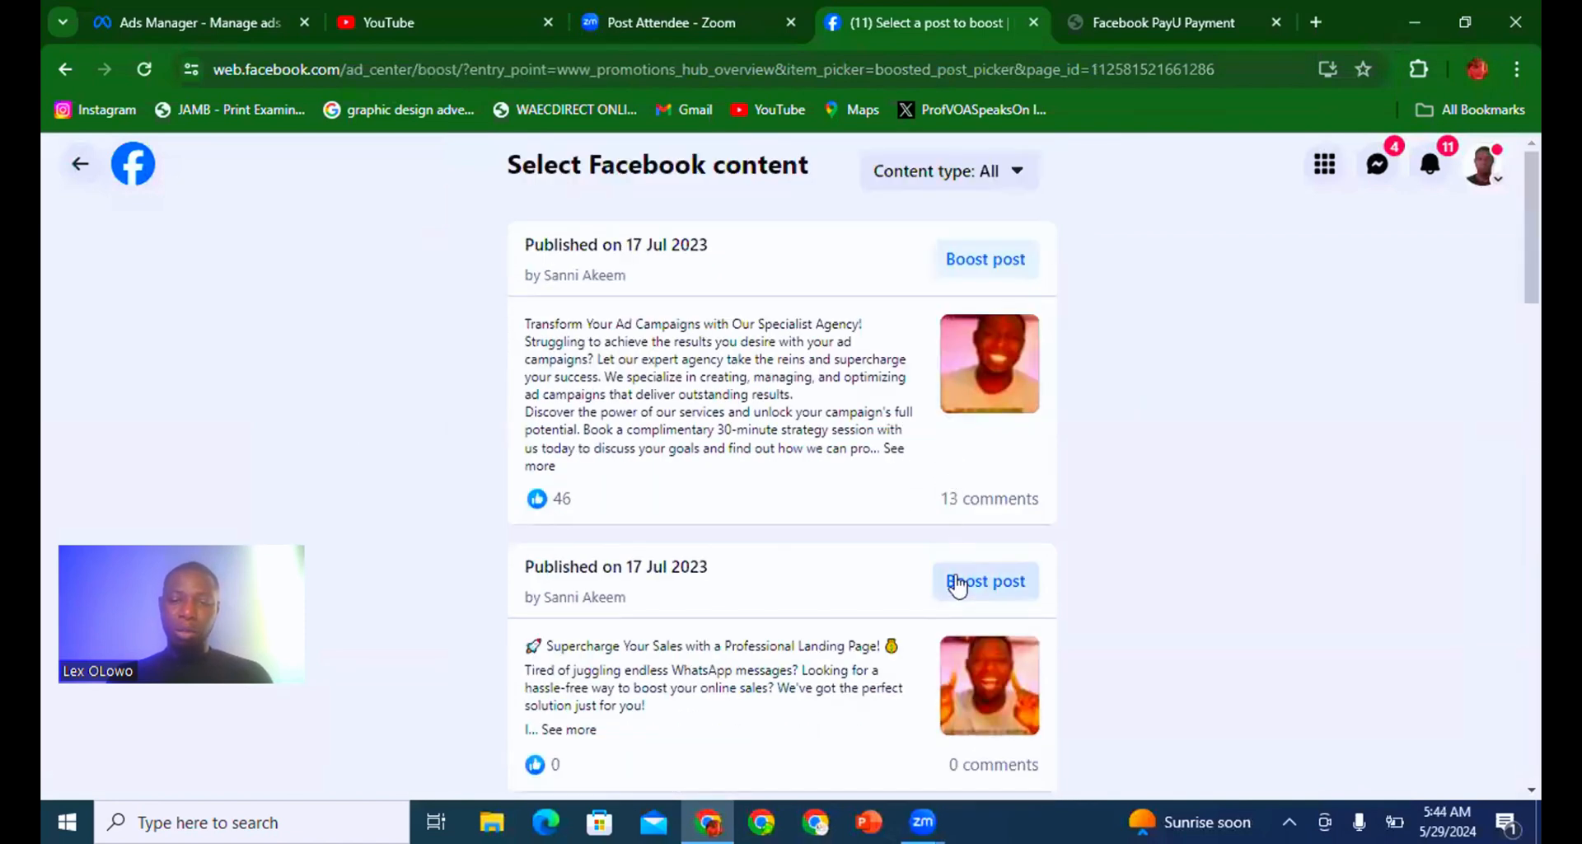
click(974, 595)
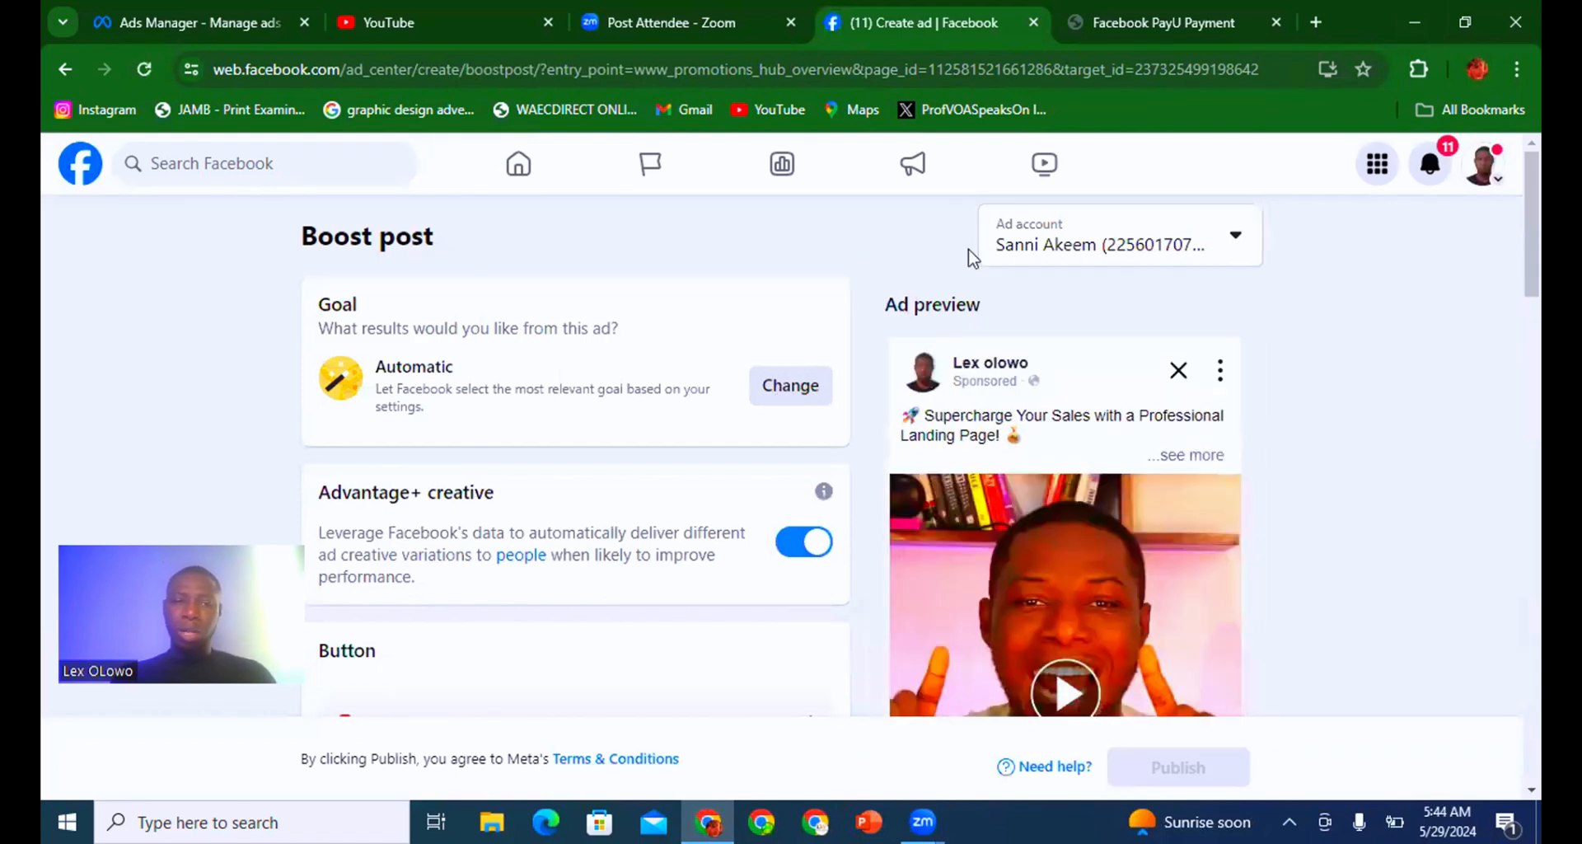
click(65, 70)
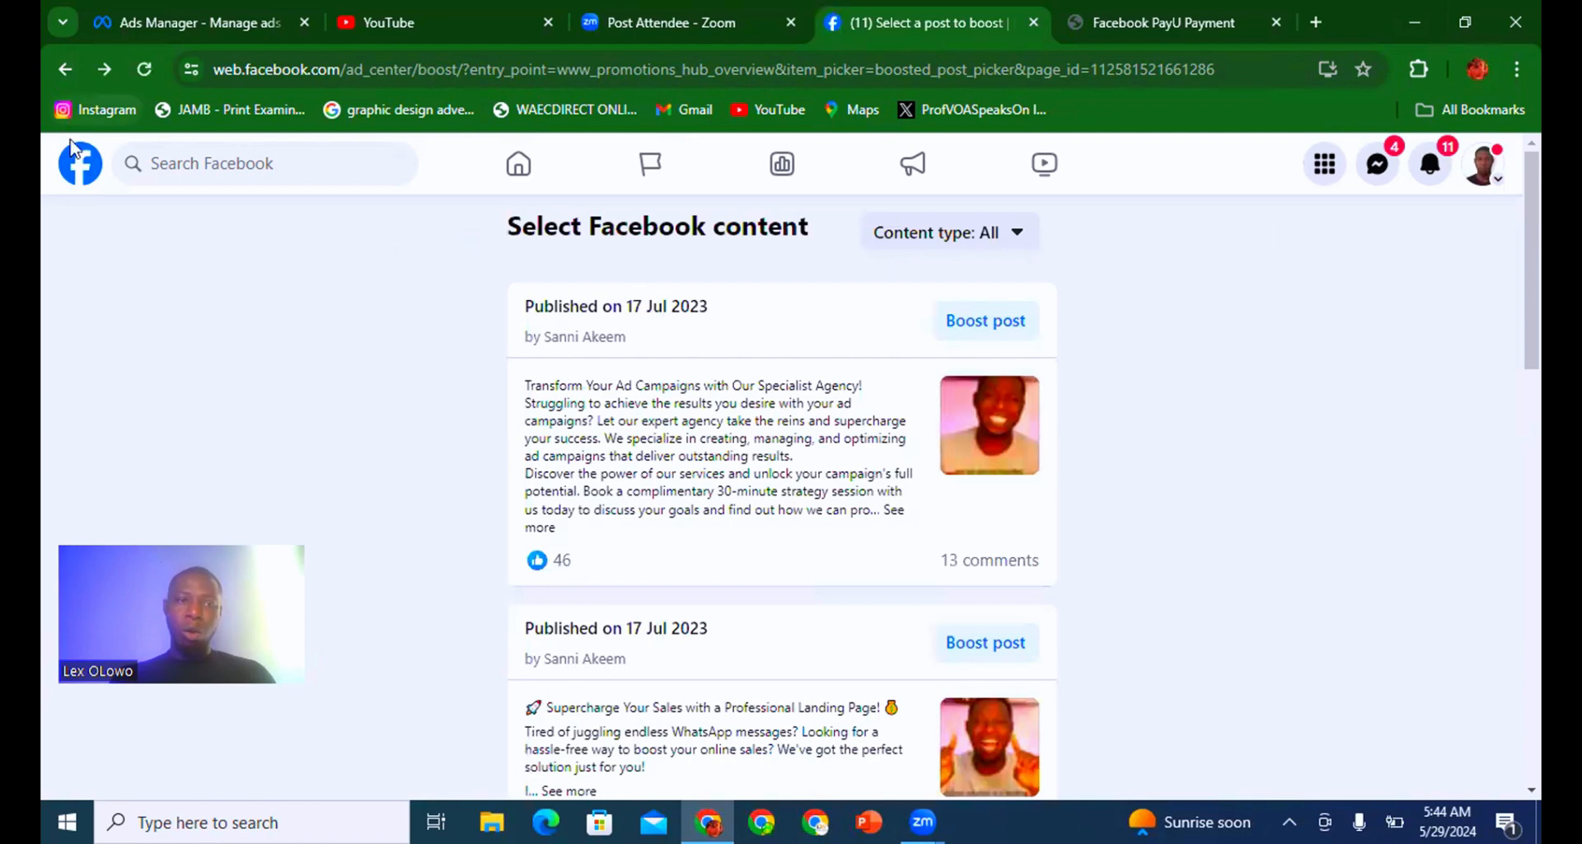
Open Ads Manager from the Facebook home page, switch to the "new ad account" under Selliberation and dismiss its account updates.
click(80, 171)
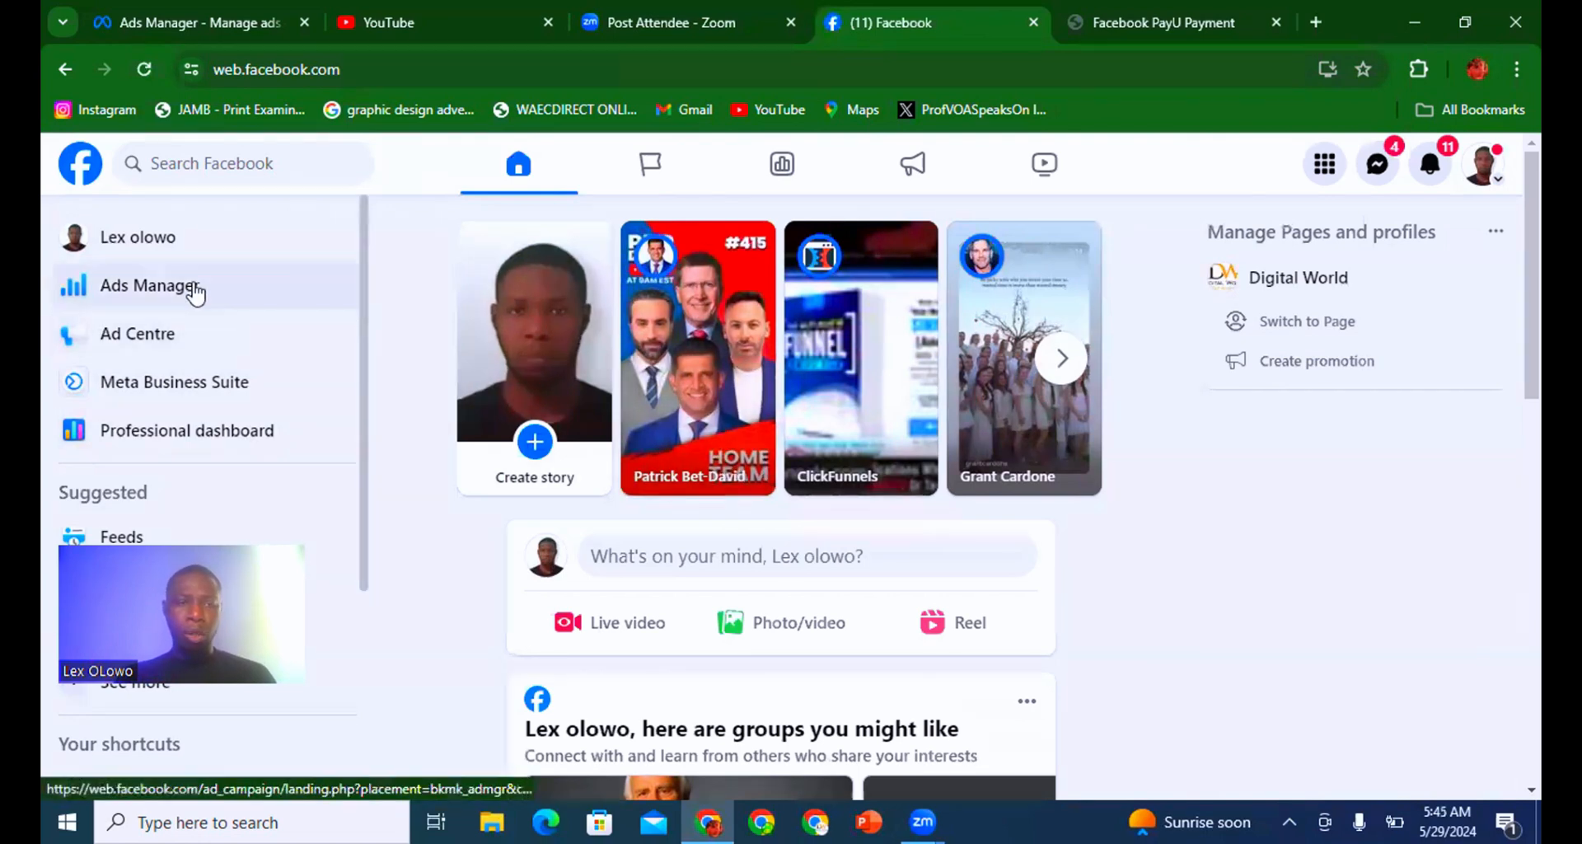
click(197, 289)
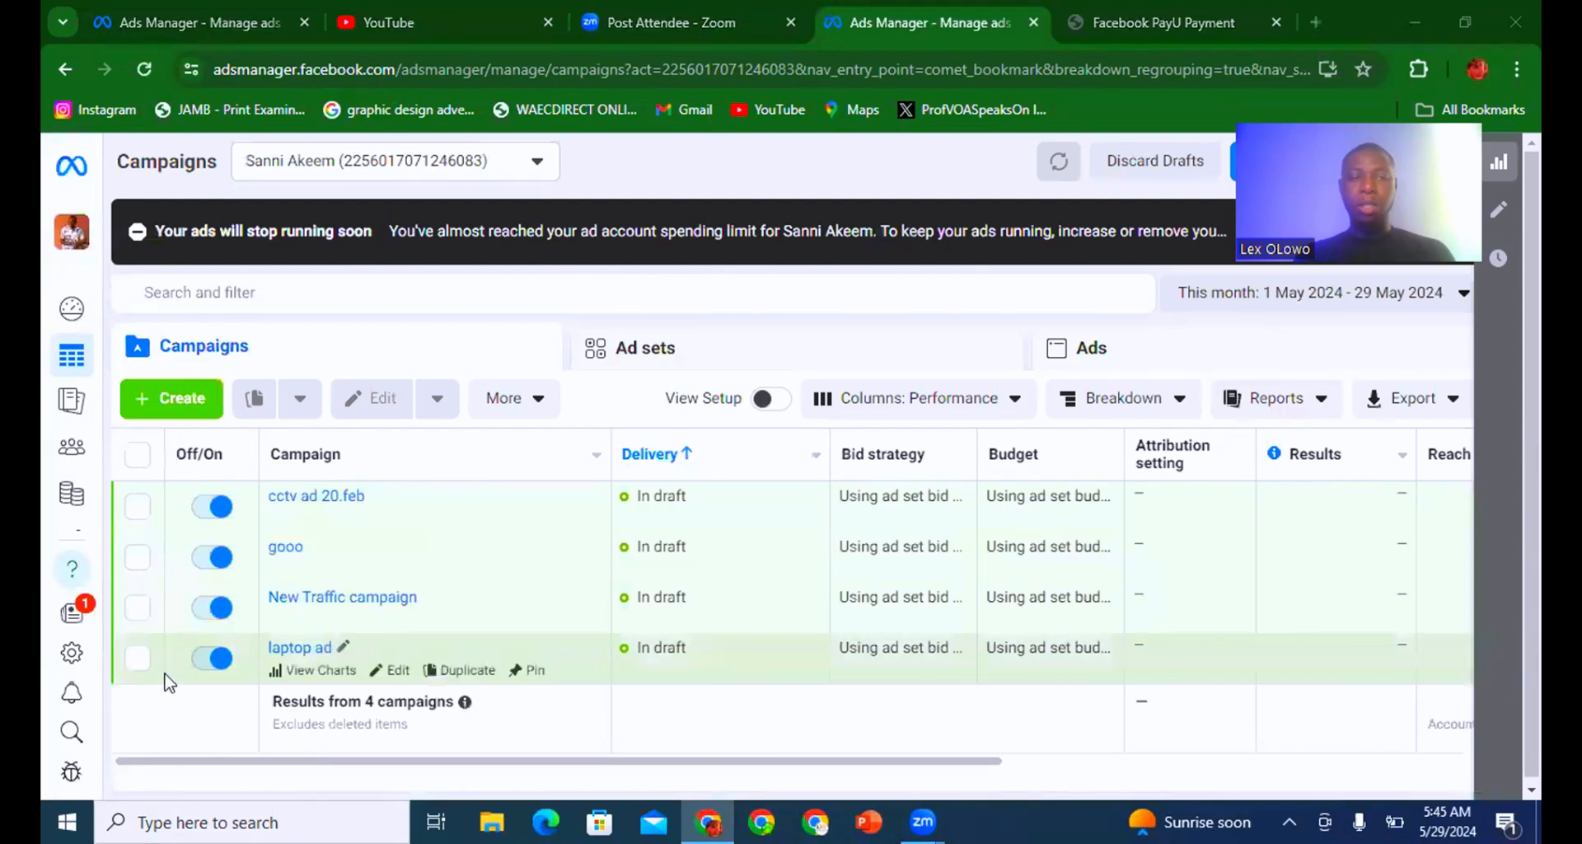
click(538, 175)
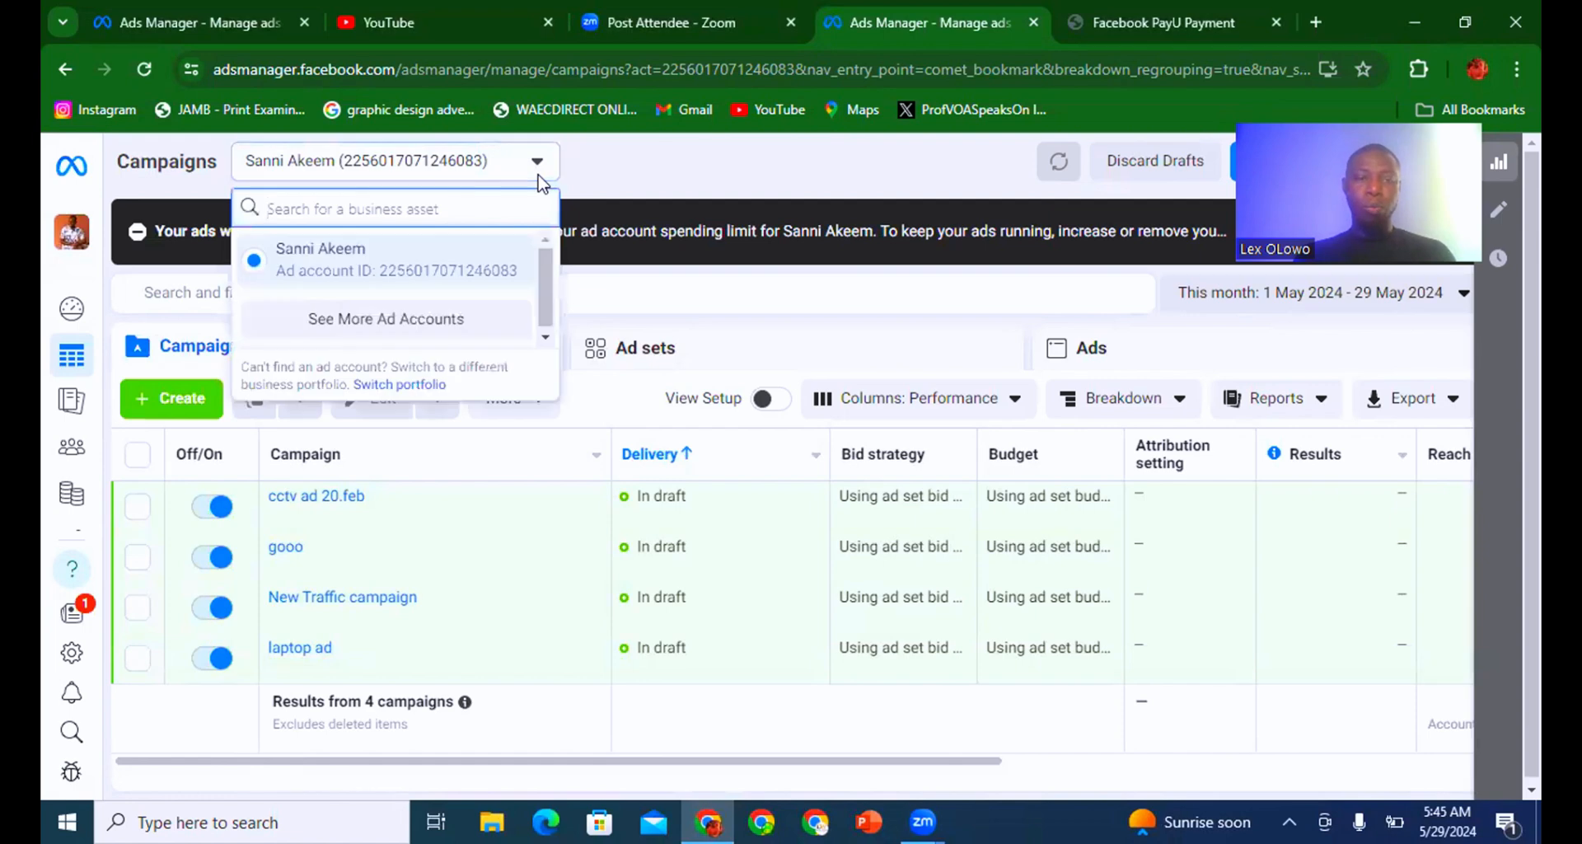
click(568, 173)
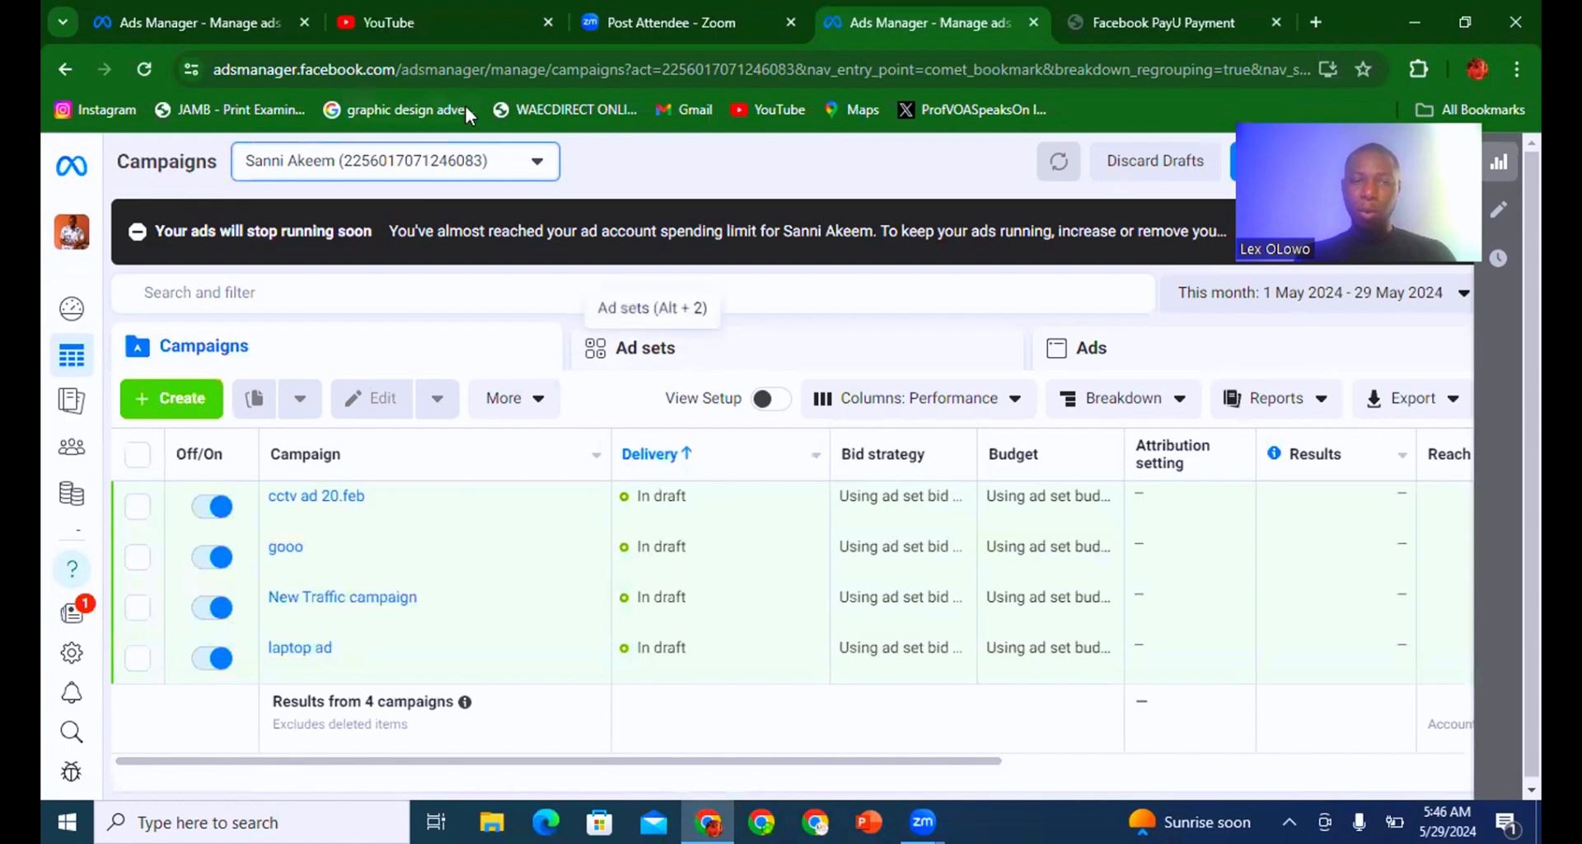
click(492, 174)
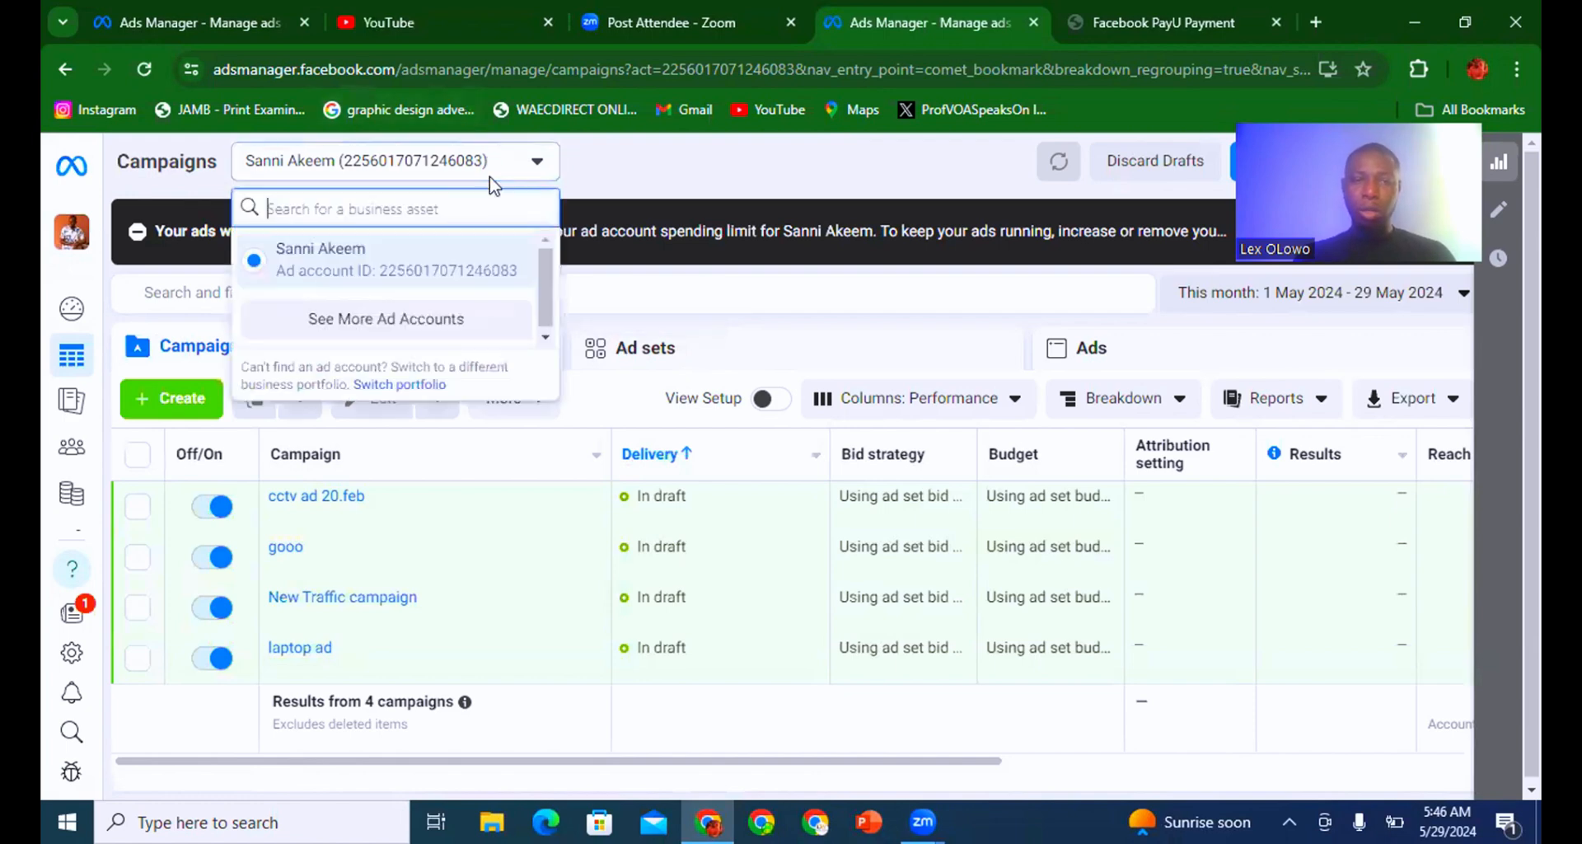
click(437, 329)
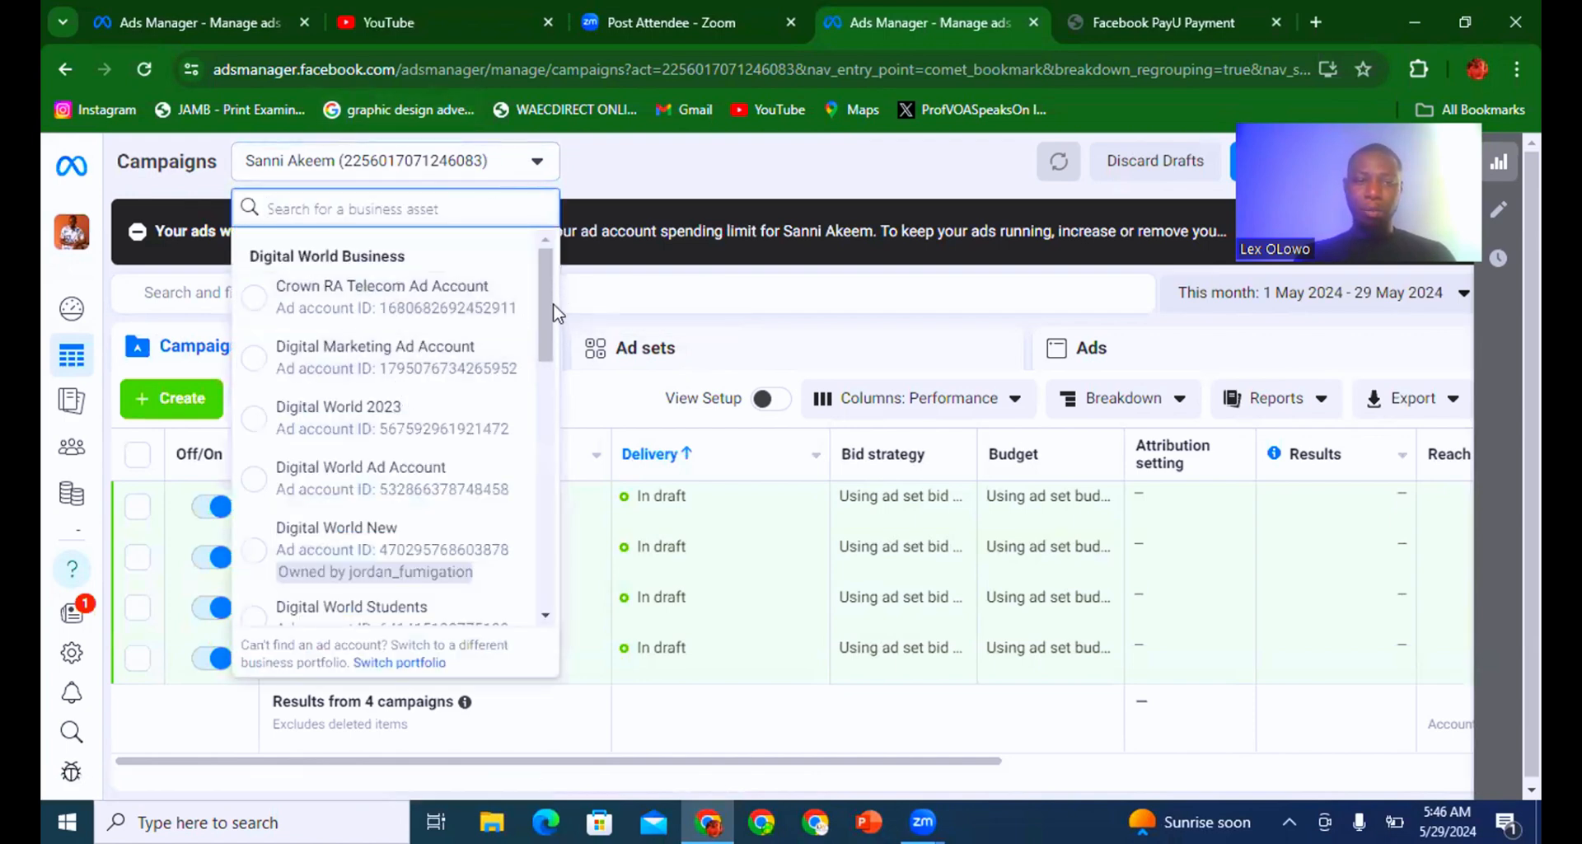
drag(542, 313, 534, 275)
drag(543, 281, 537, 459)
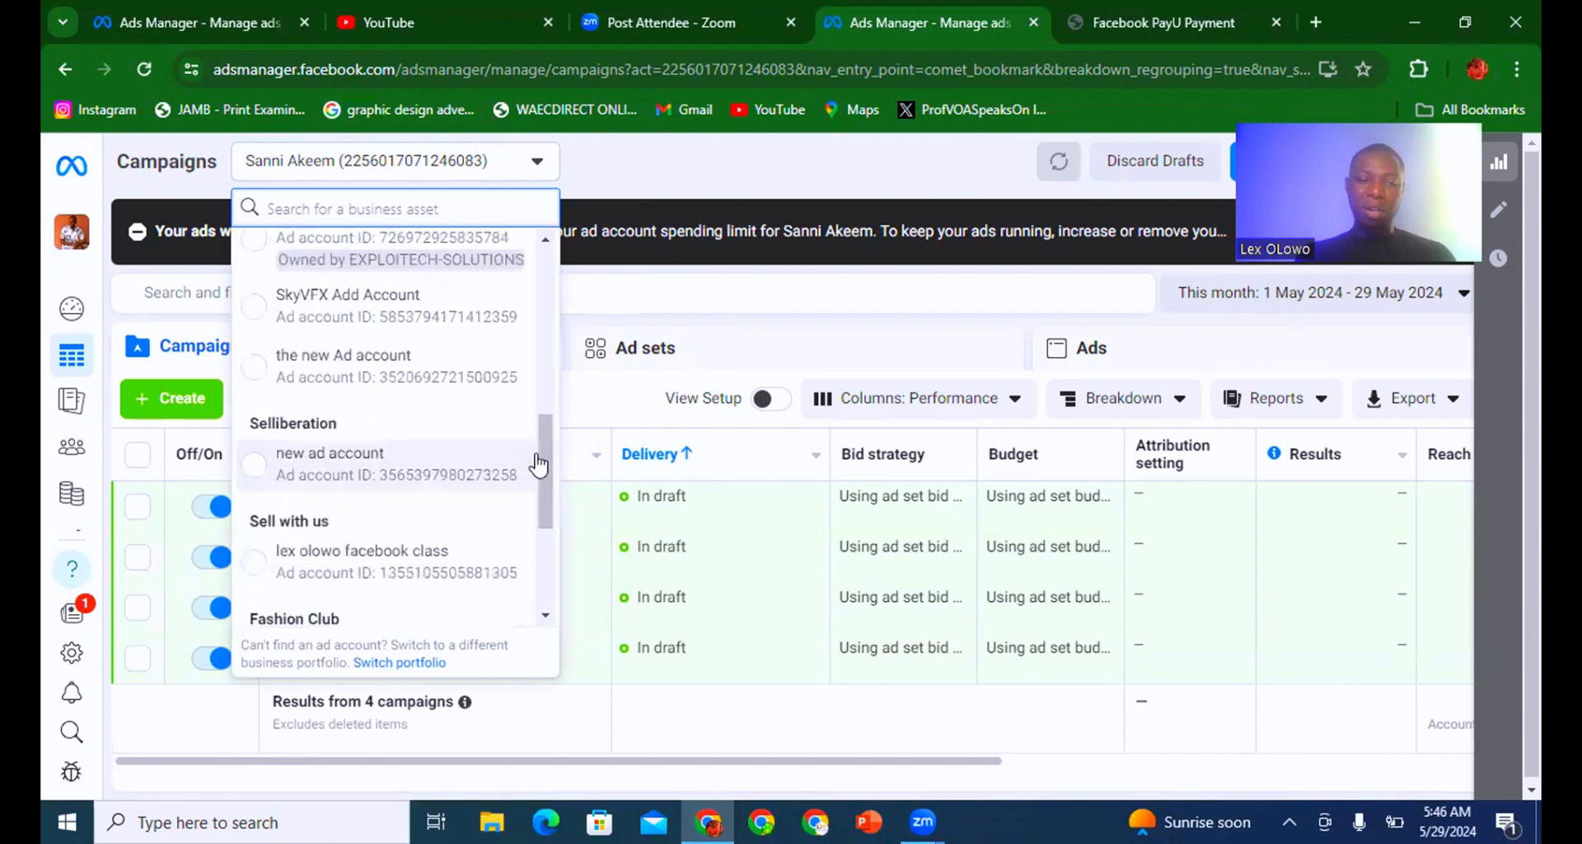
click(417, 459)
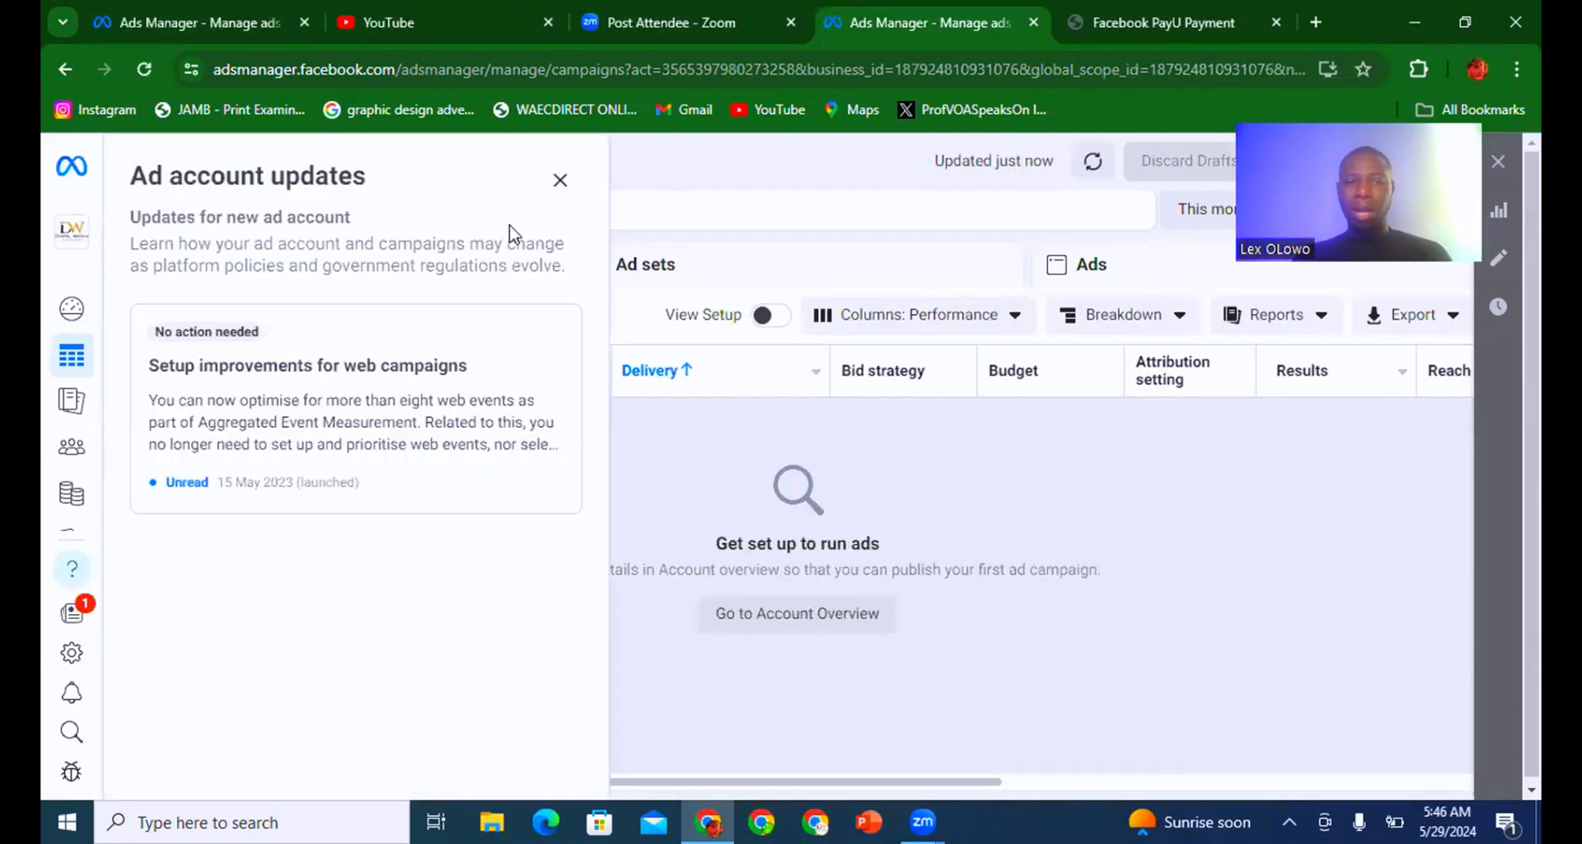
click(560, 180)
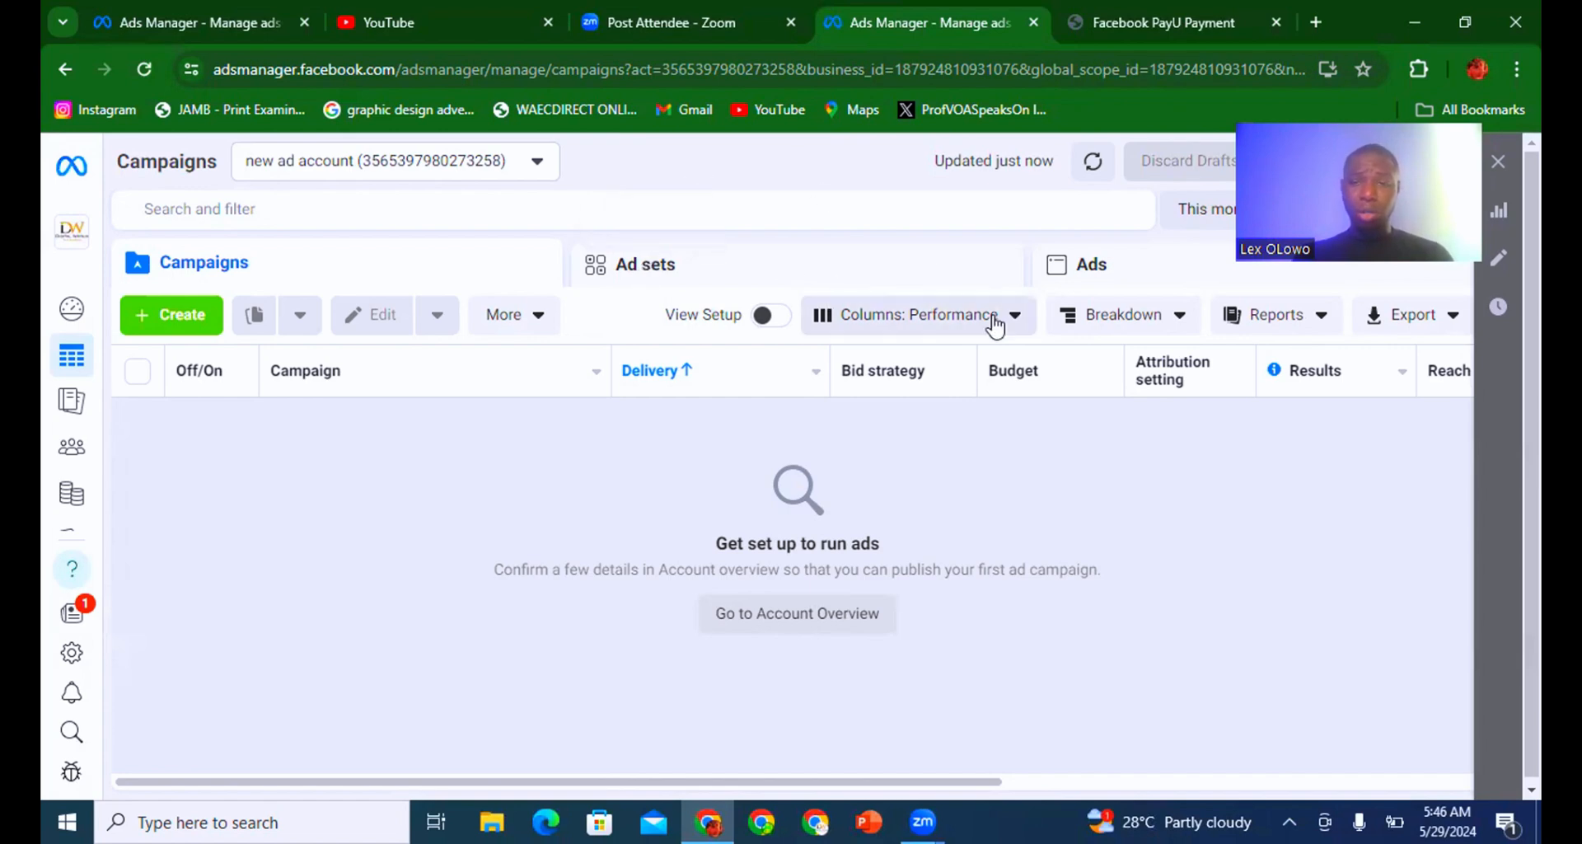
Open the ad accounts section of Selliberation's Business settings and examine the options for adding an ad account.
mouse_move(51, 547)
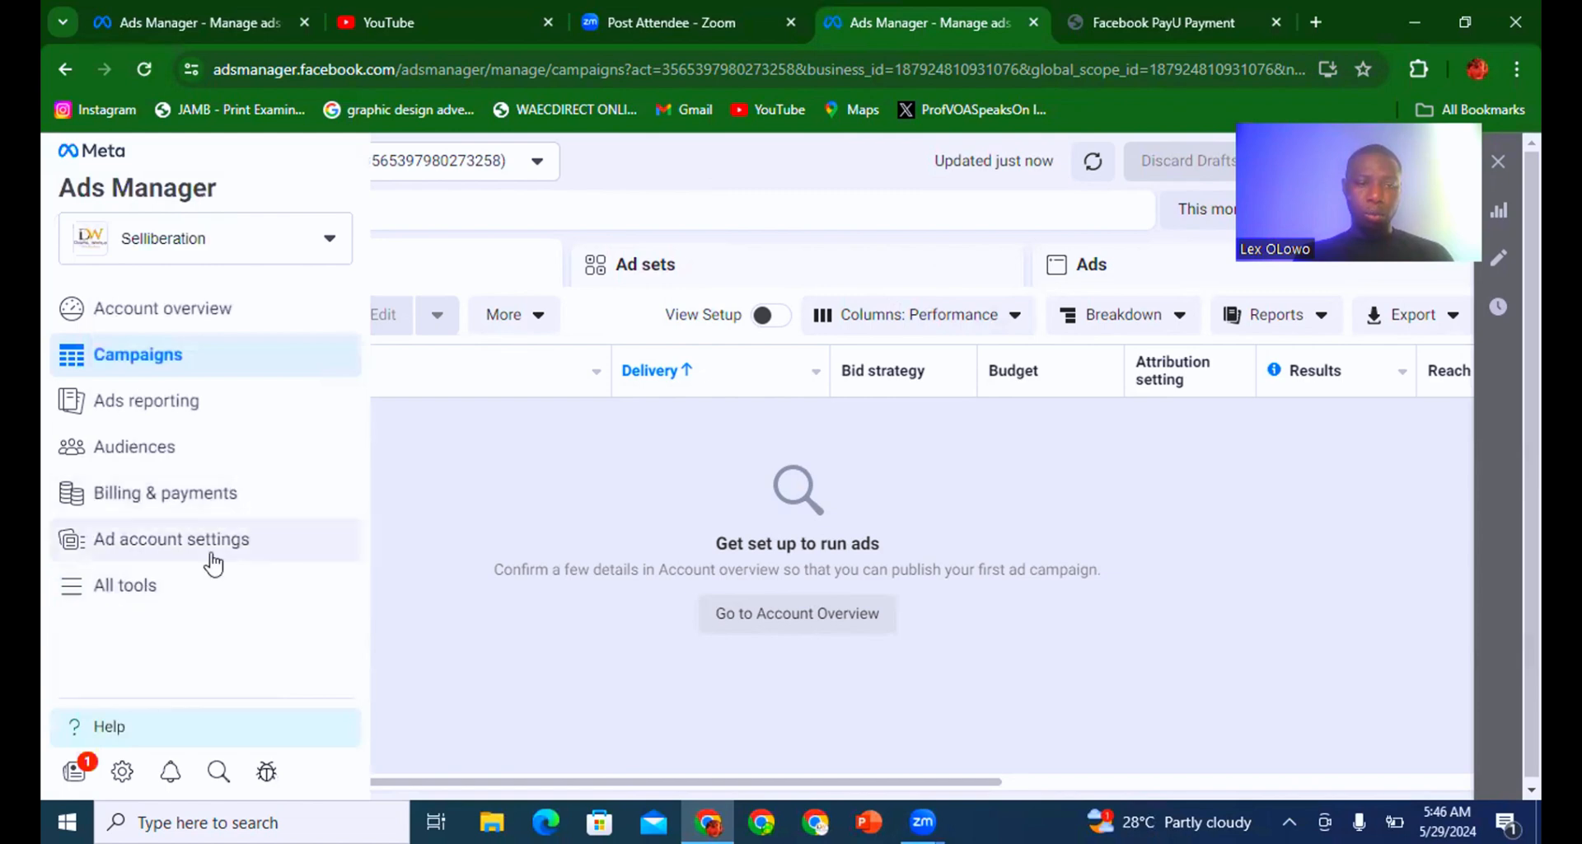
click(129, 600)
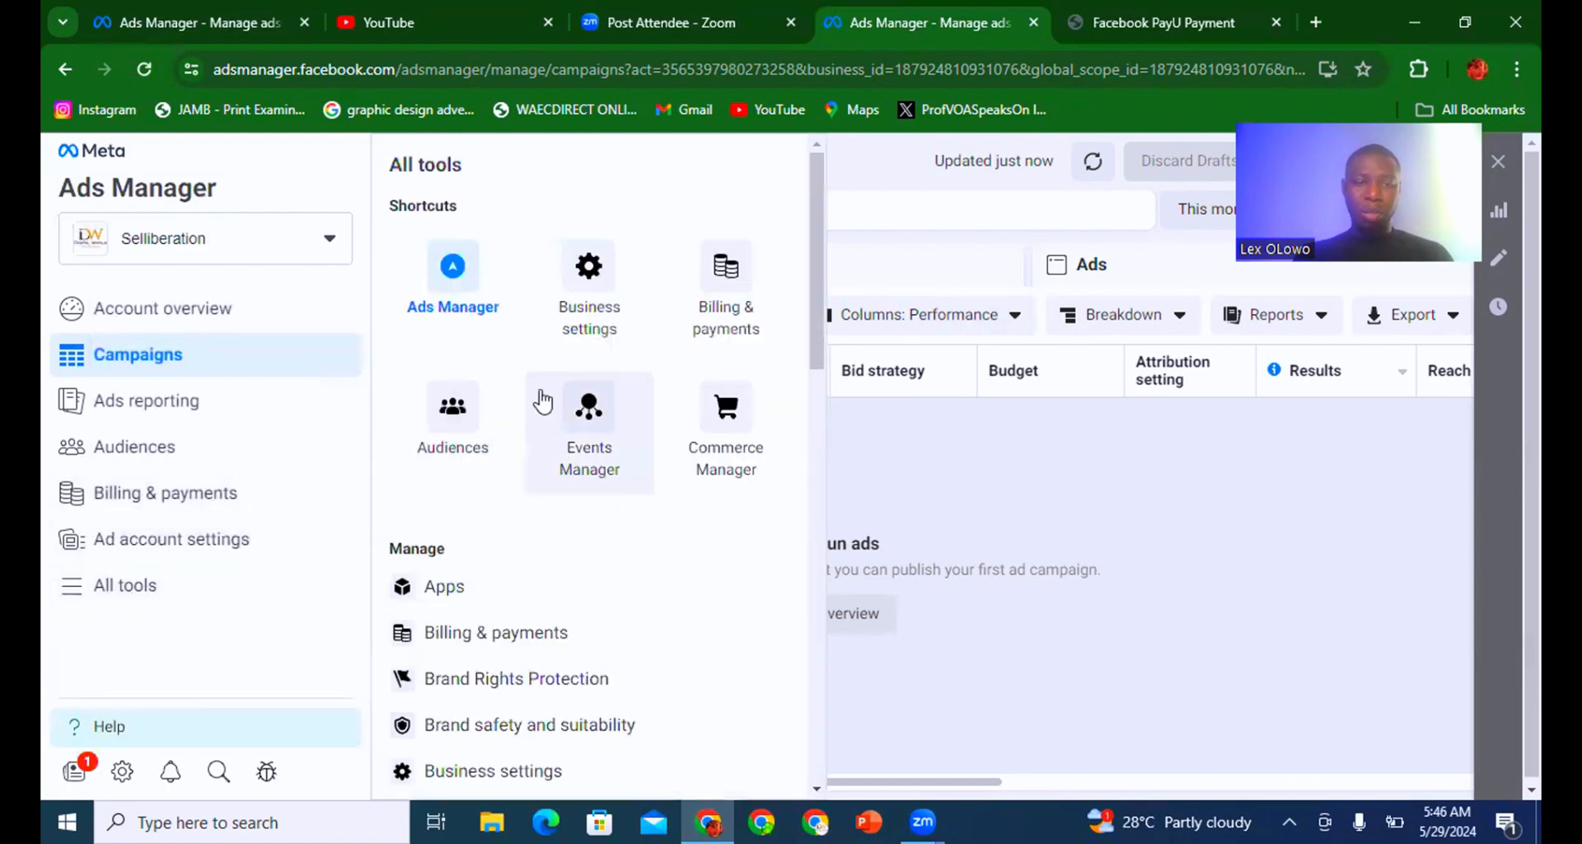
click(606, 304)
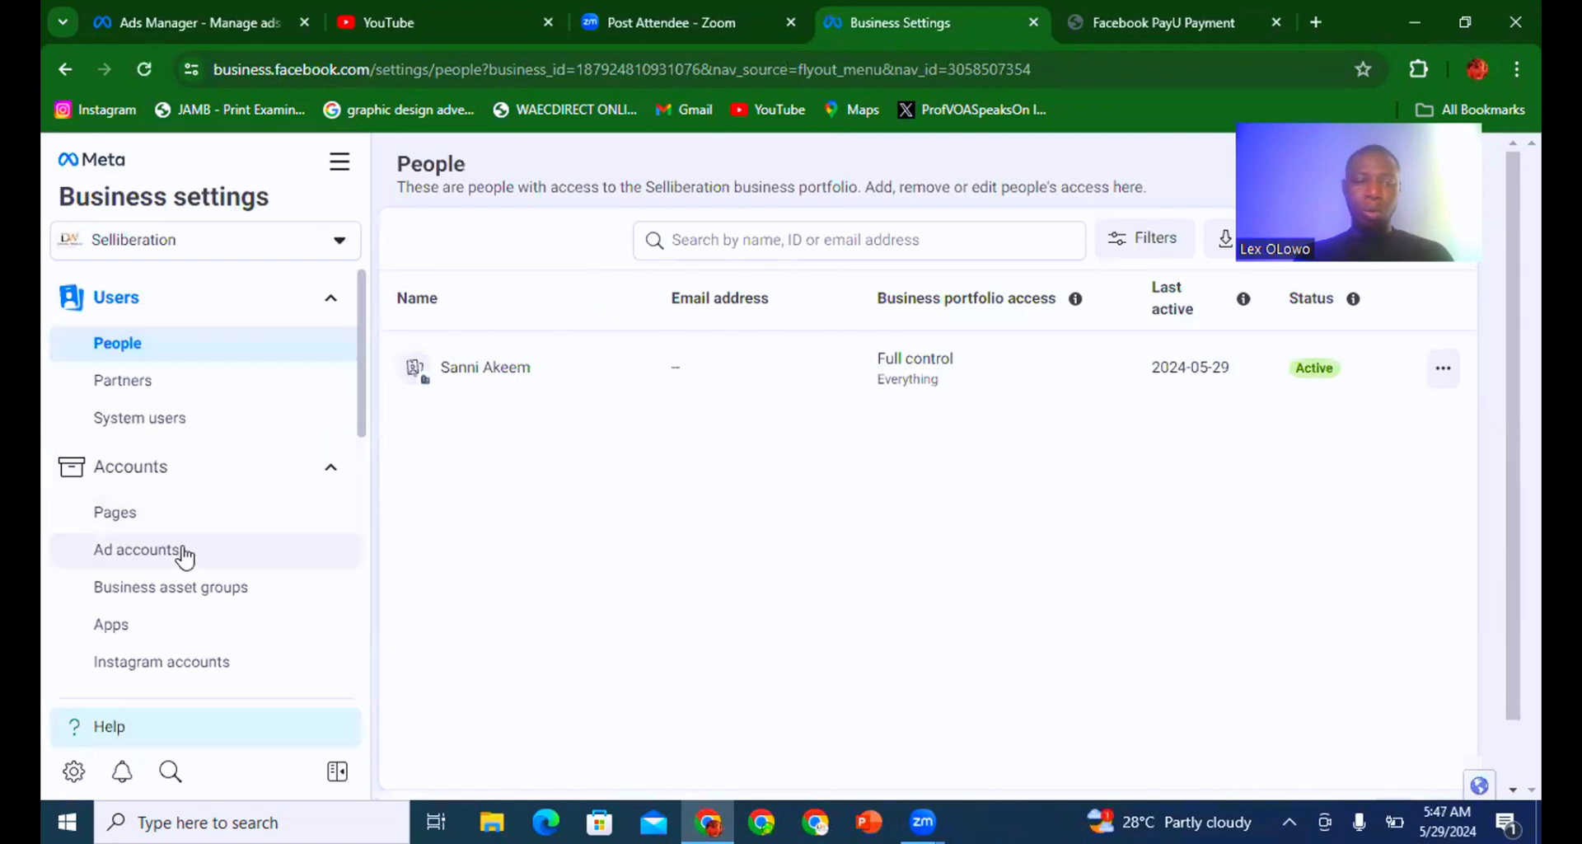
click(140, 562)
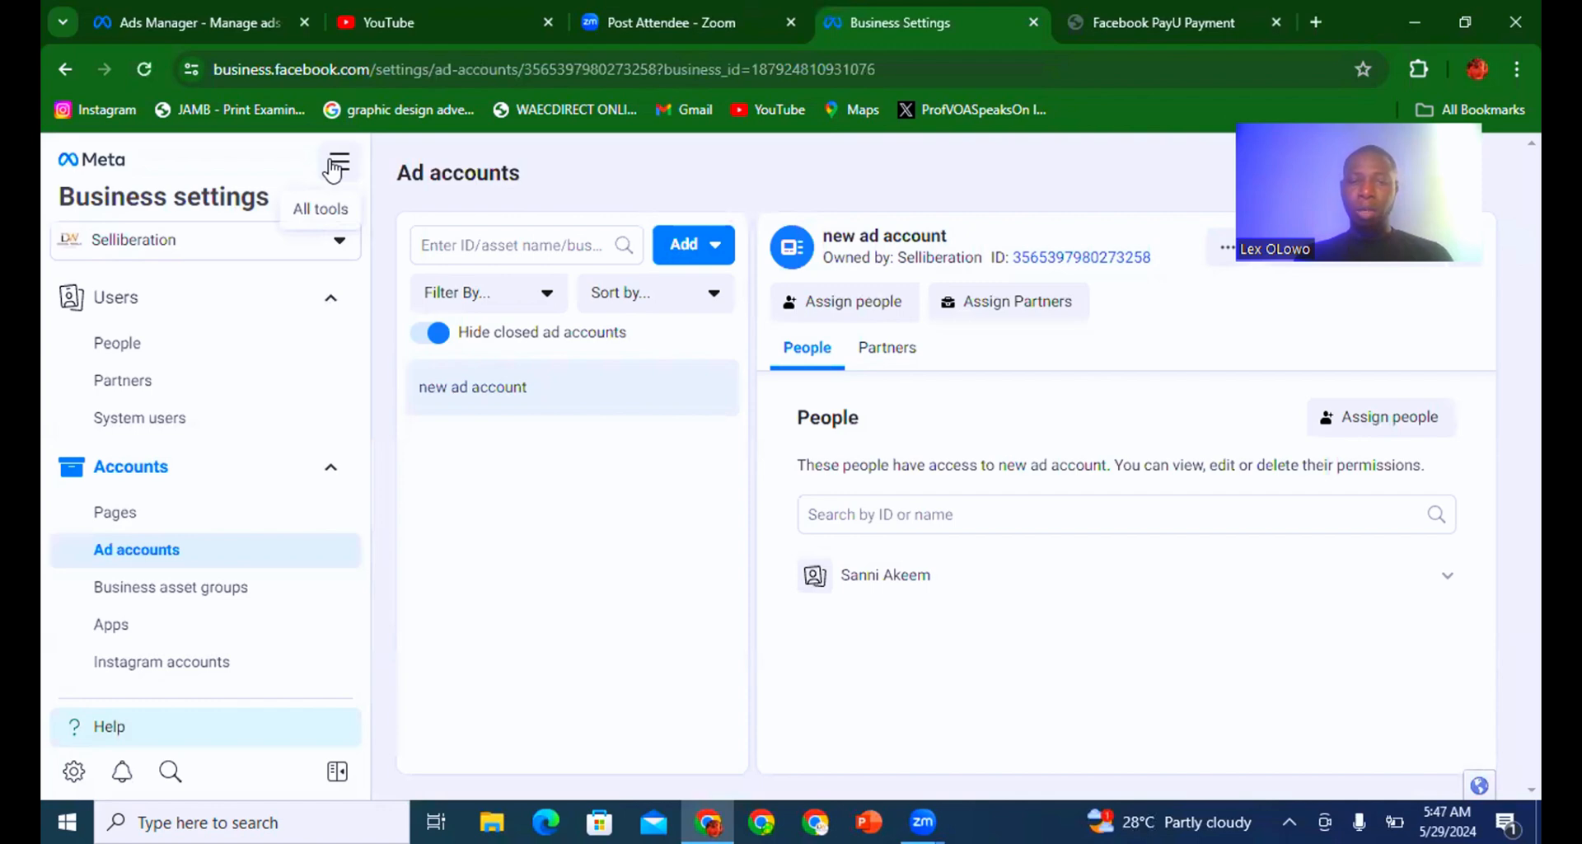
click(691, 262)
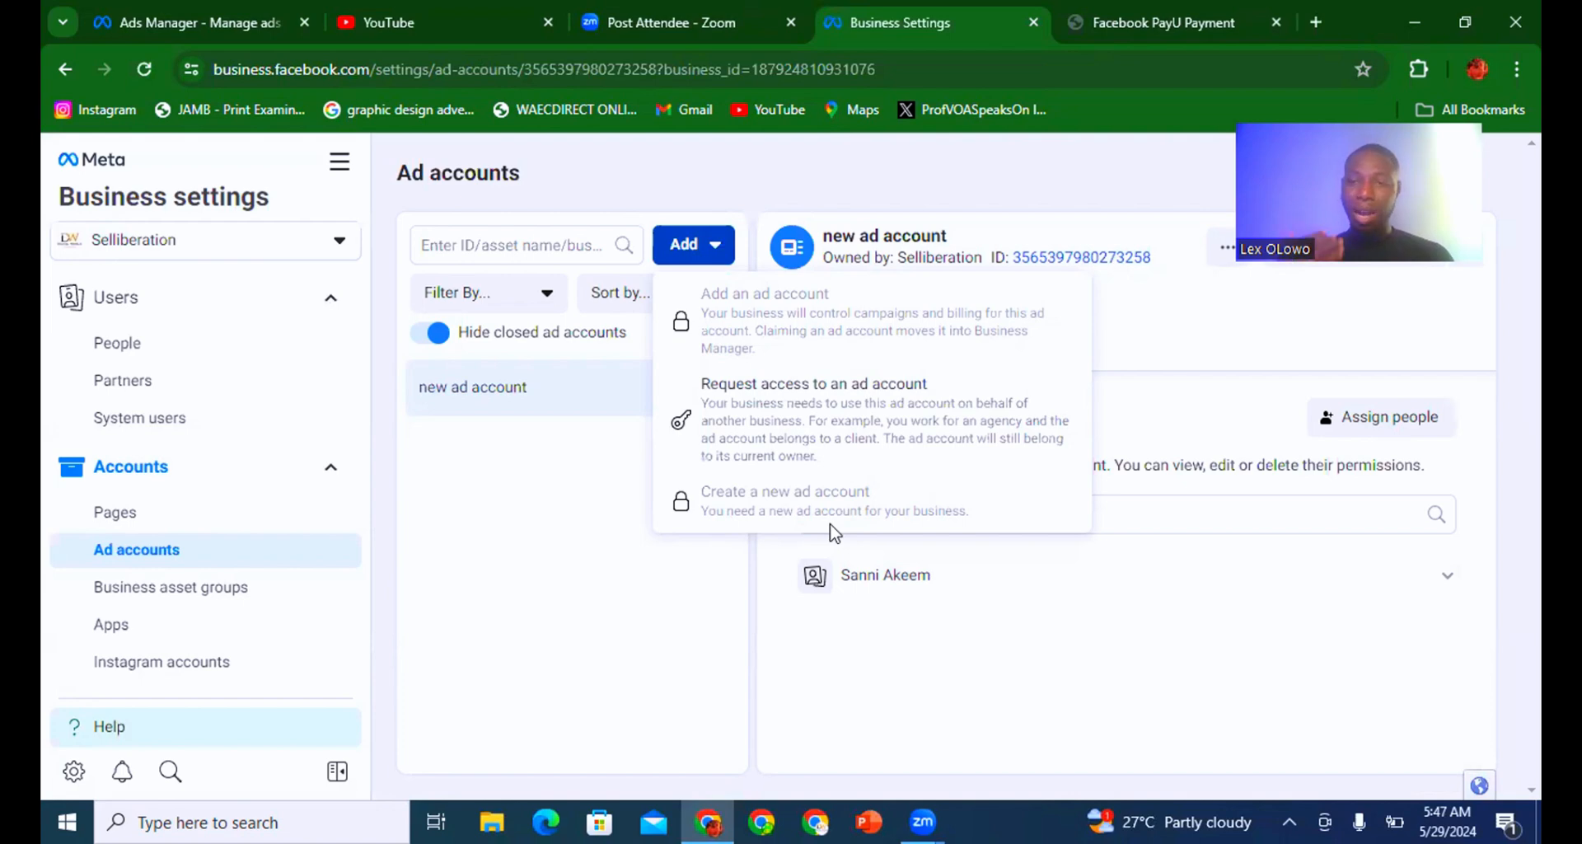
Return from Business settings to Ads Manager and dismiss the ad account updates.
click(336, 169)
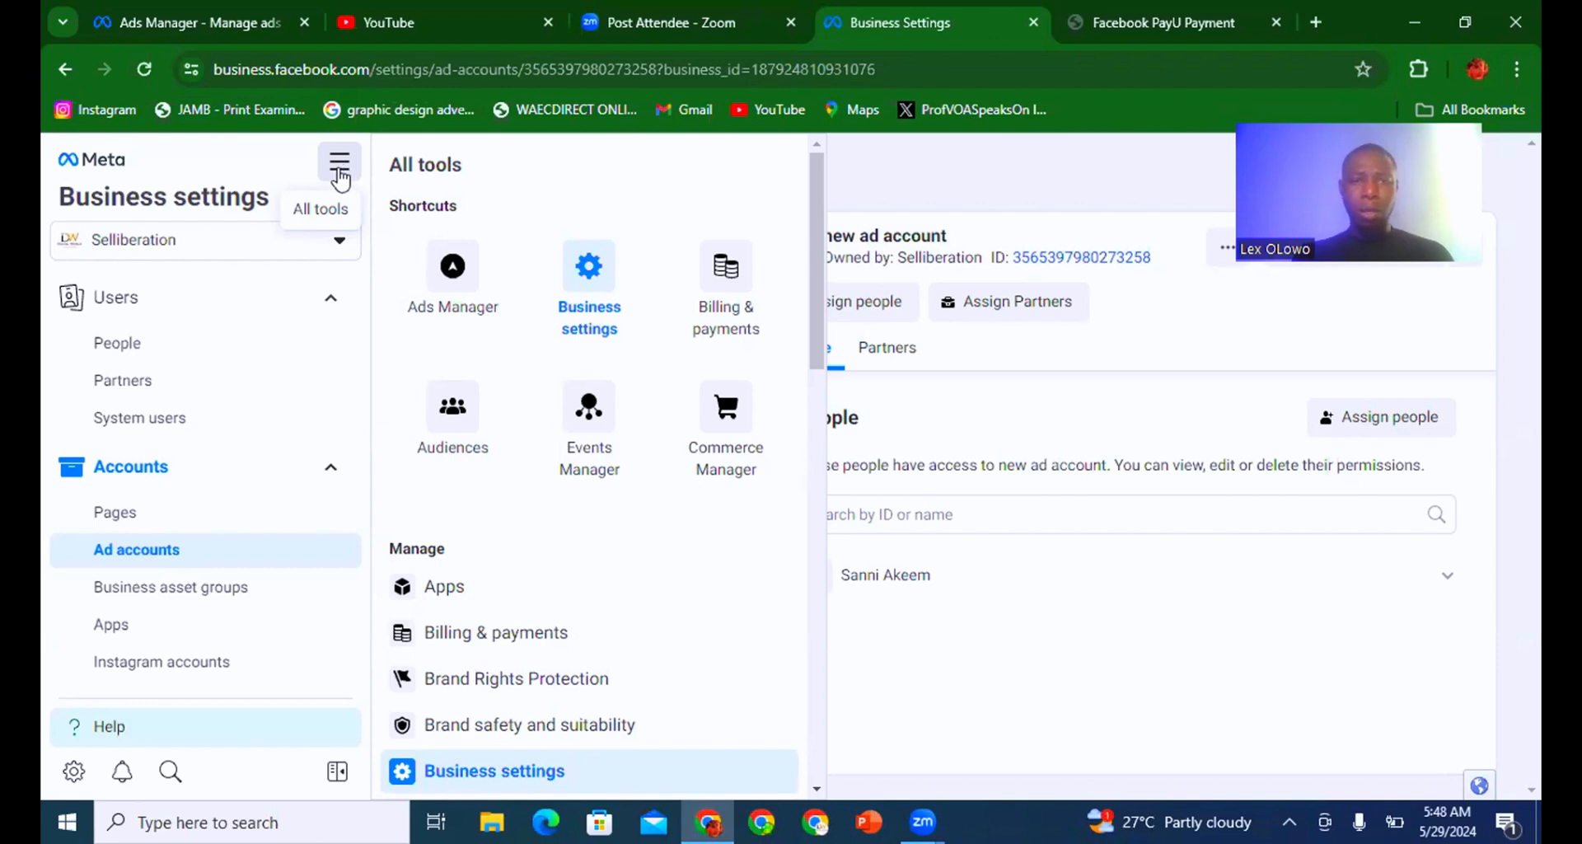
click(339, 164)
click(339, 165)
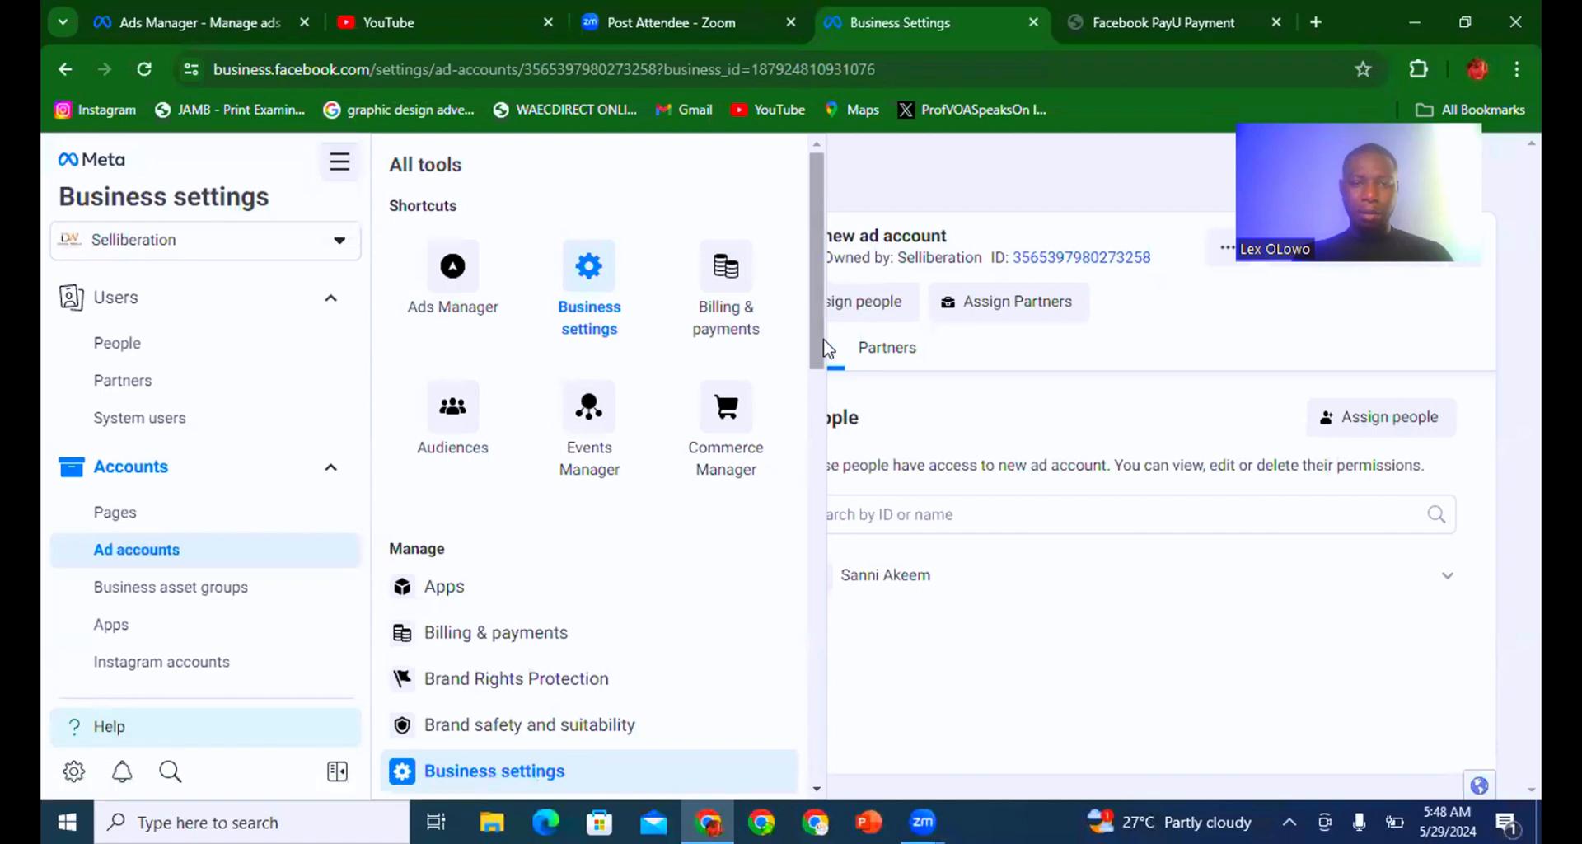
mouse_move(818, 339)
mouse_down()
mouse_move(829, 455)
mouse_move(801, 327)
mouse_up()
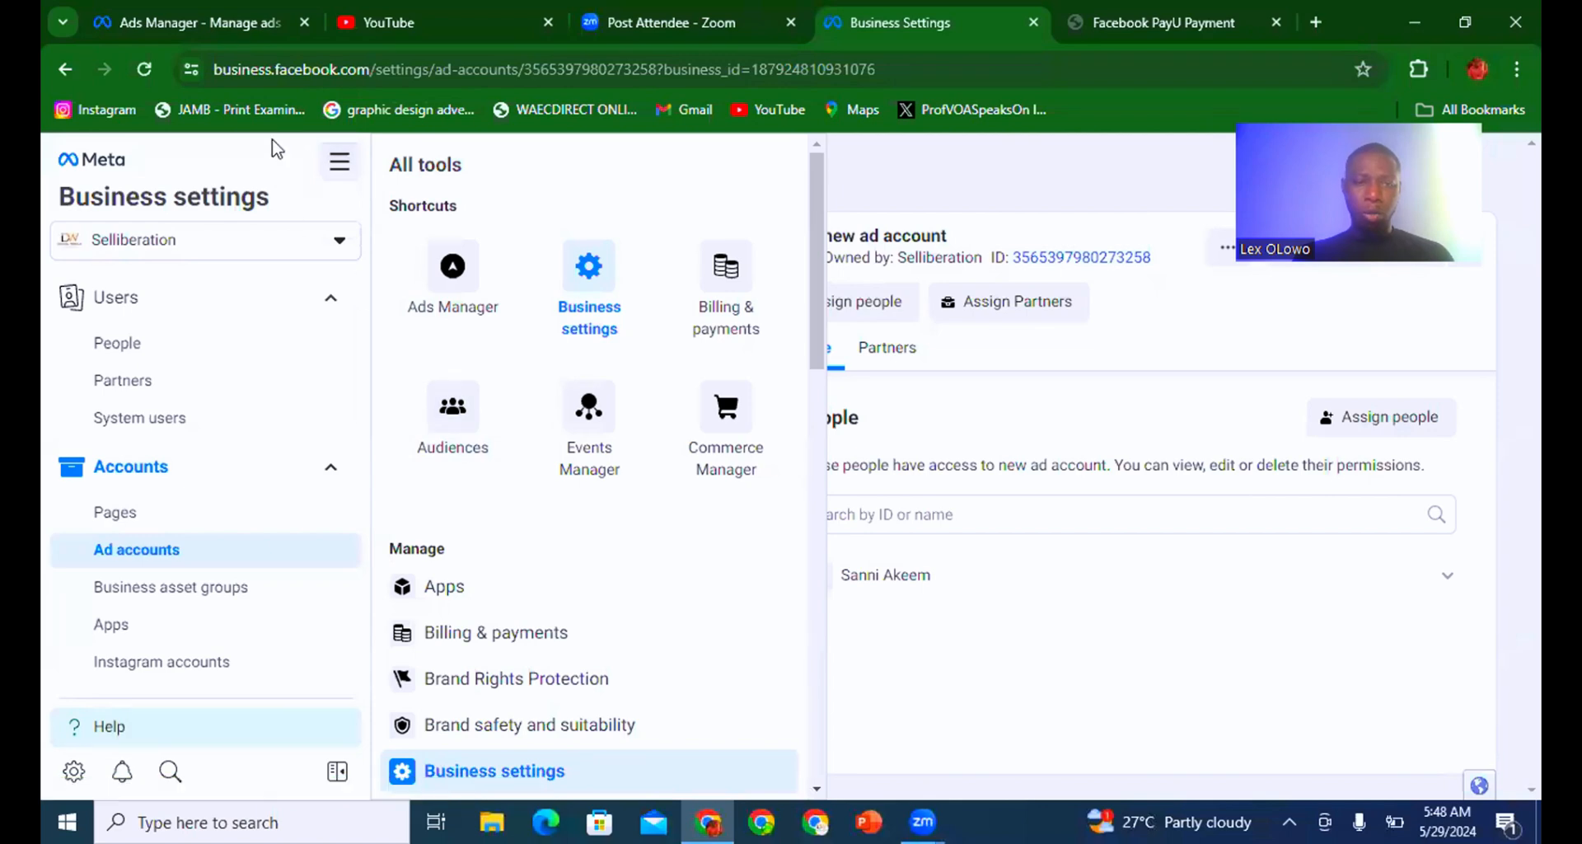
click(437, 310)
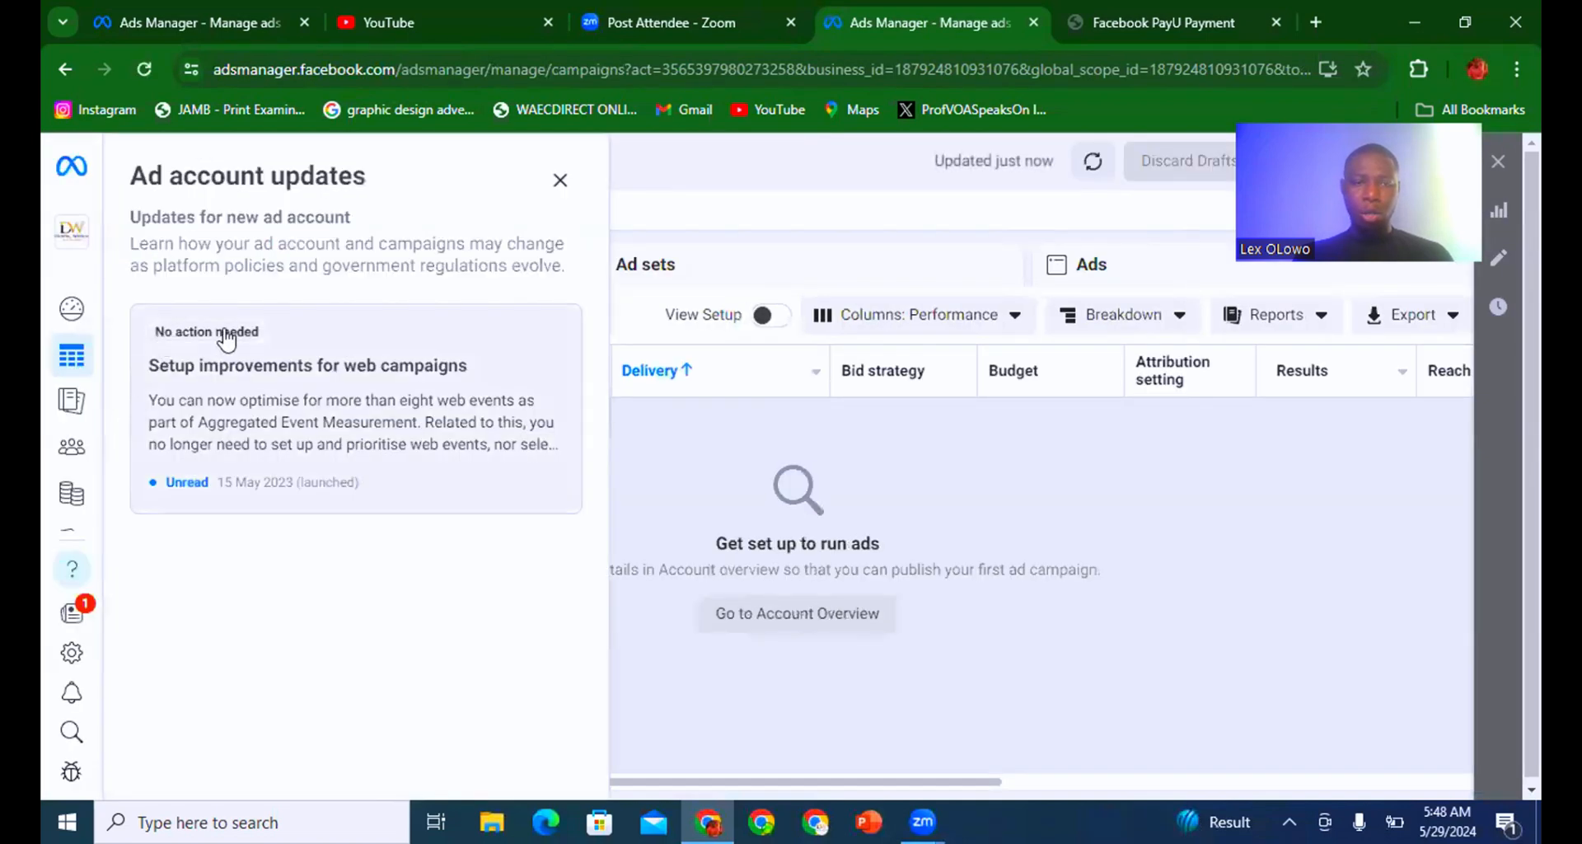
click(562, 181)
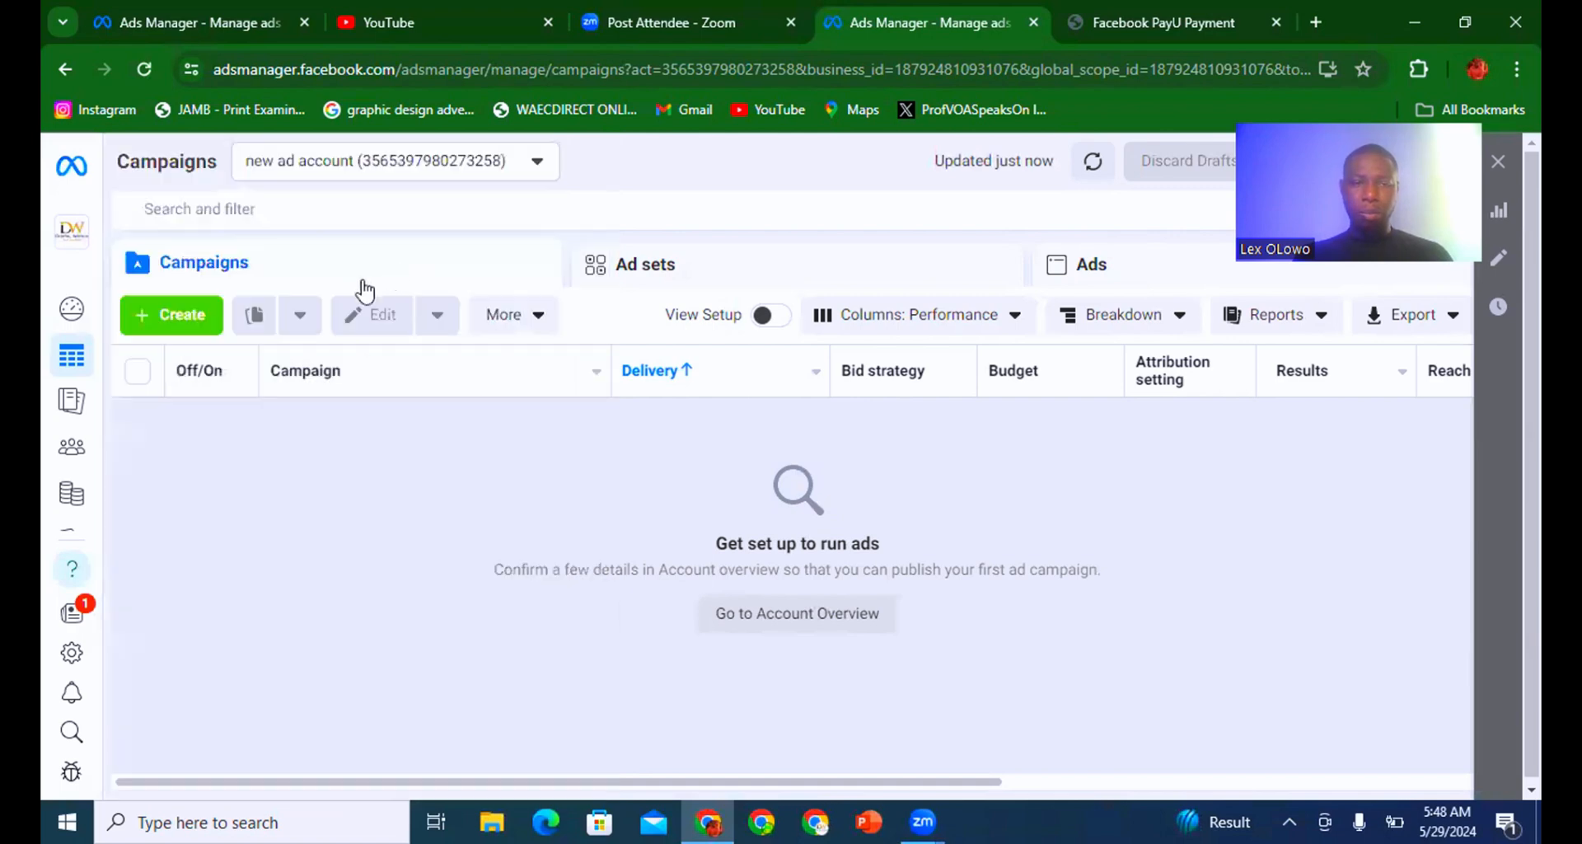
Create a new Auction campaign with the Engagement objective, using the Manual engagement campaign setup.
click(180, 317)
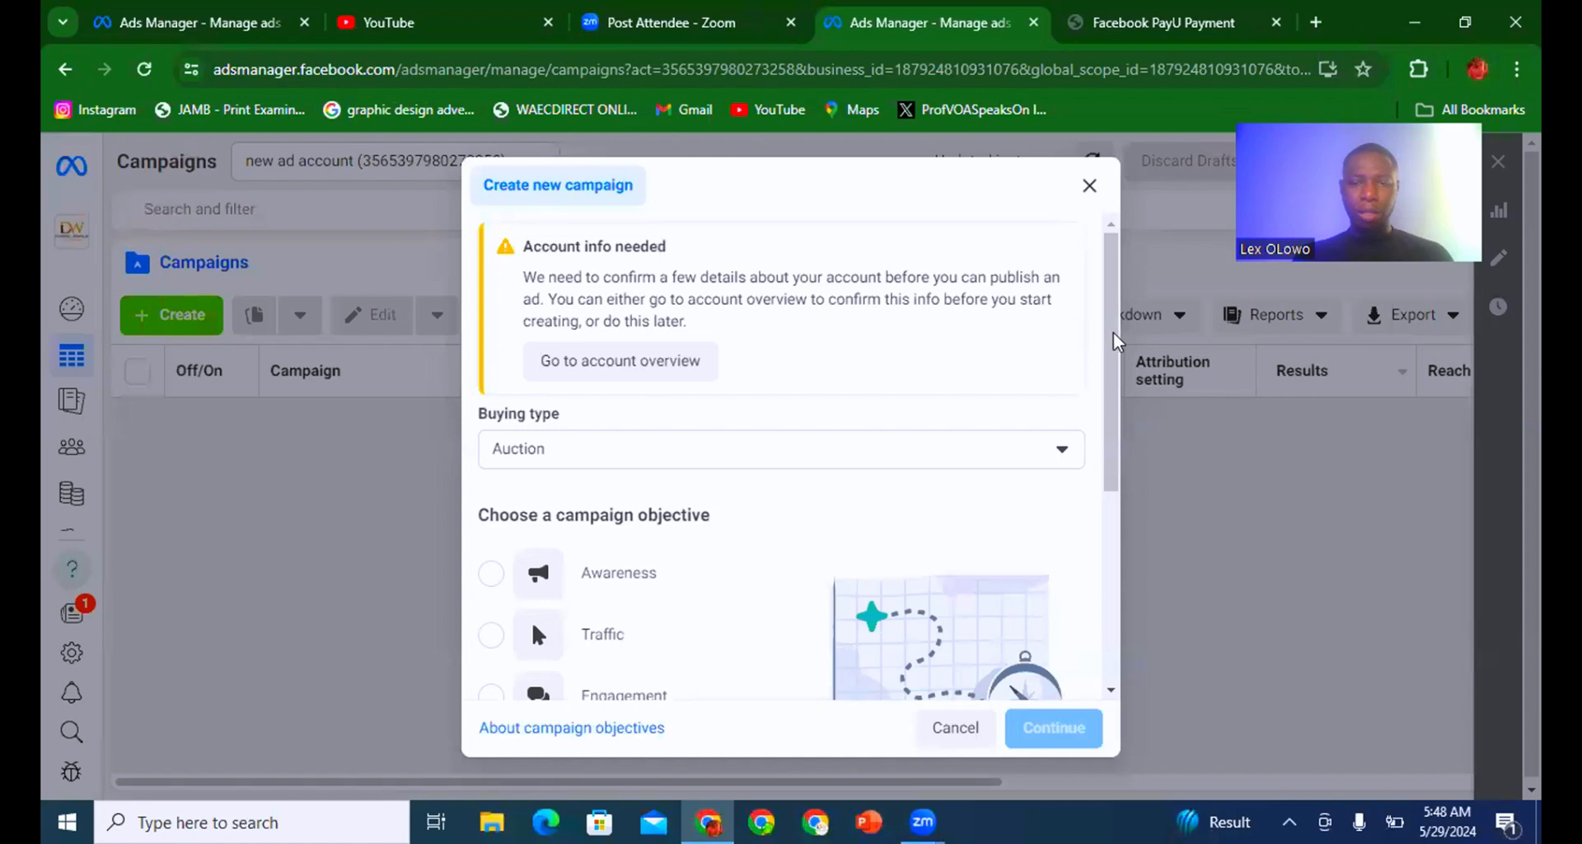
scroll(1104, 503, down, 4)
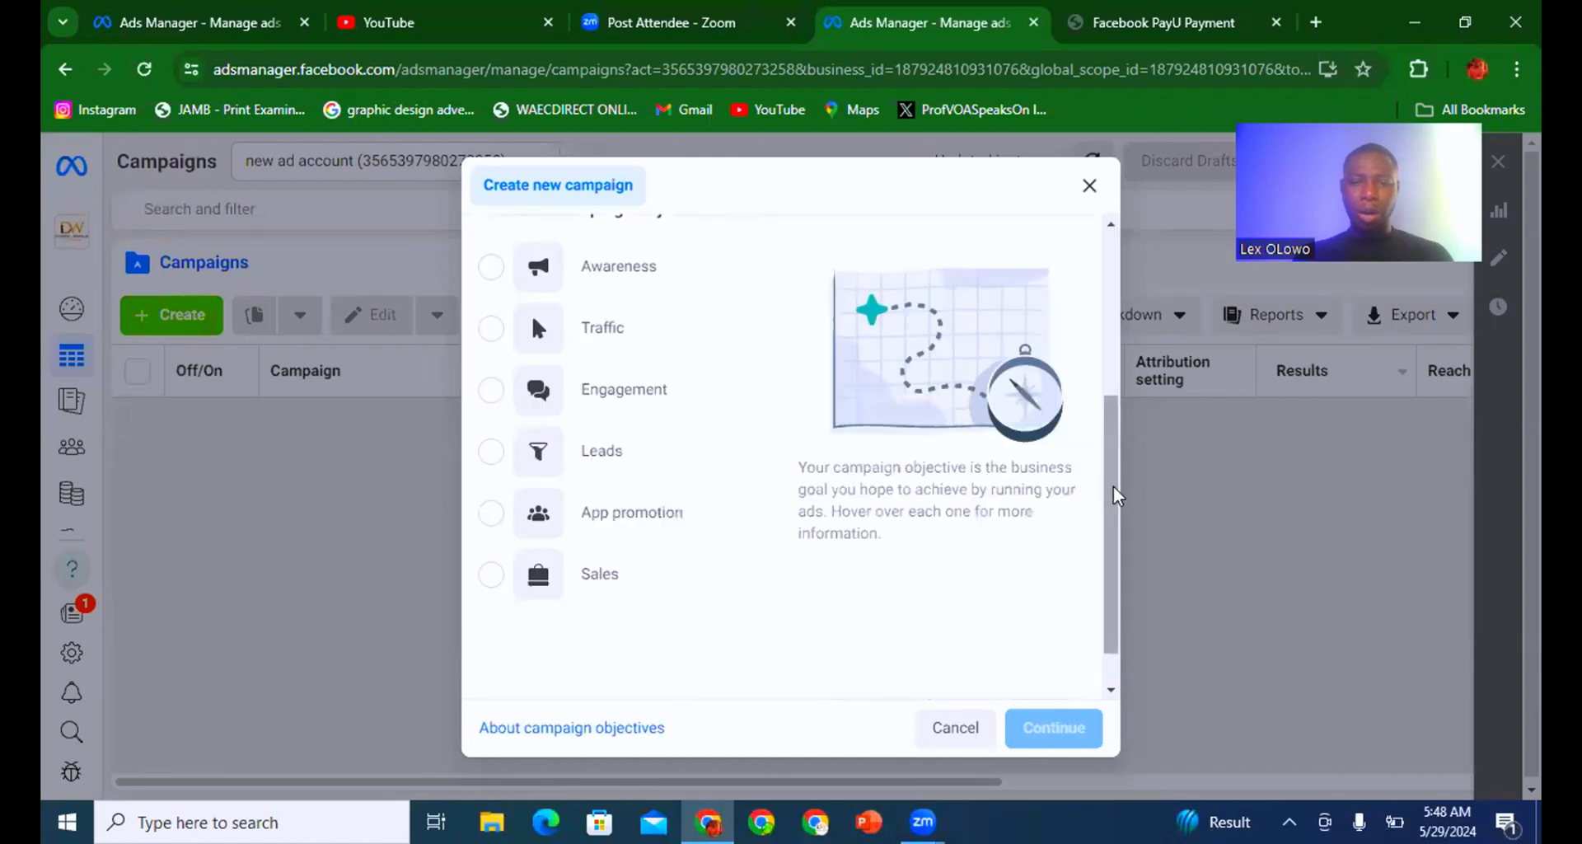
drag(1114, 494, 1114, 457)
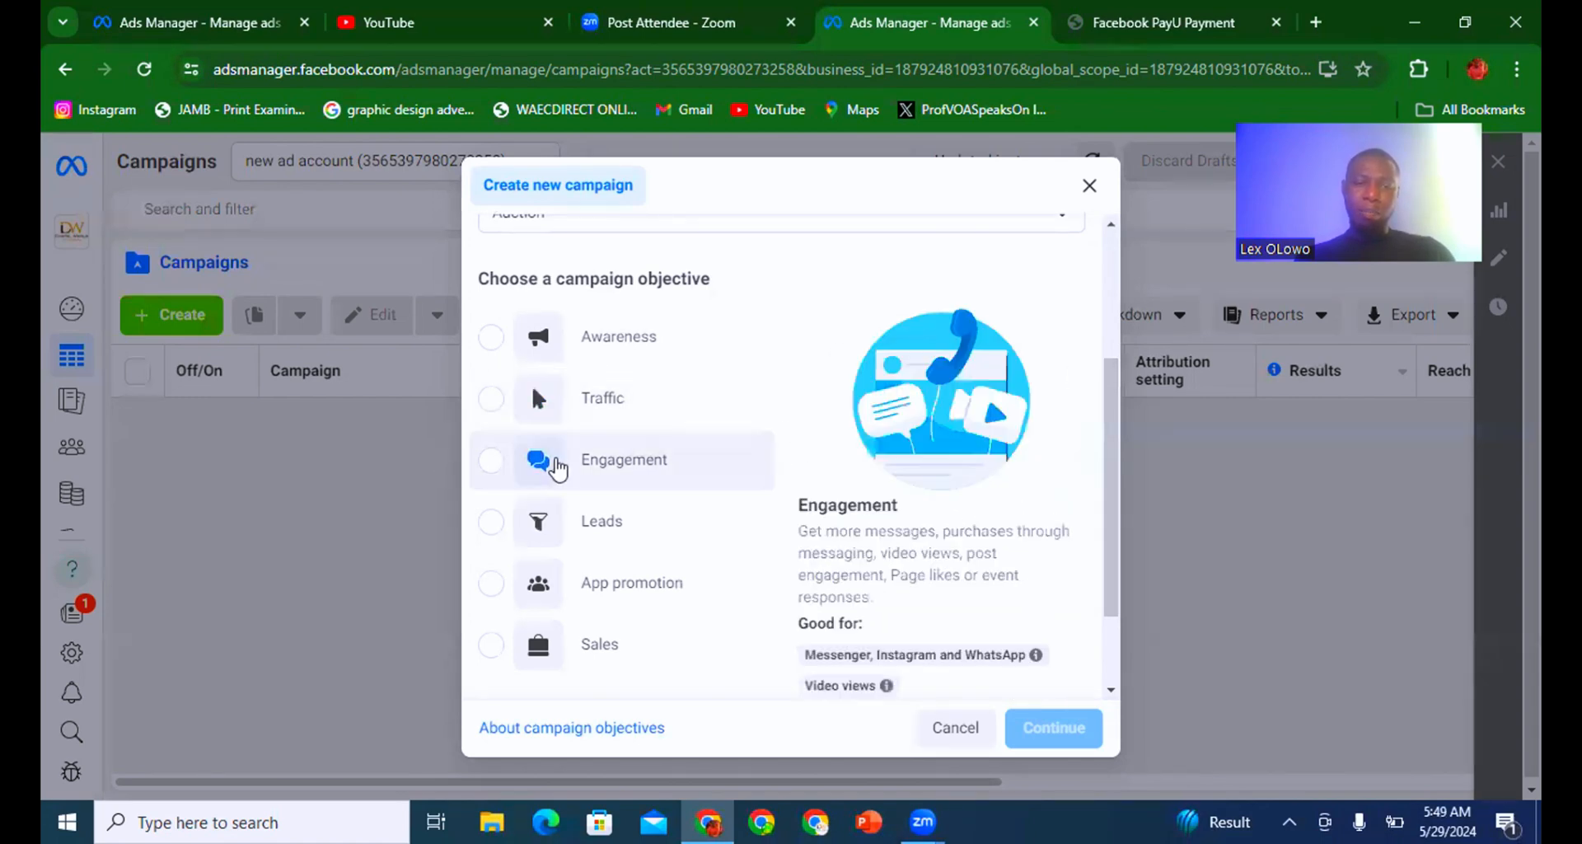
click(564, 473)
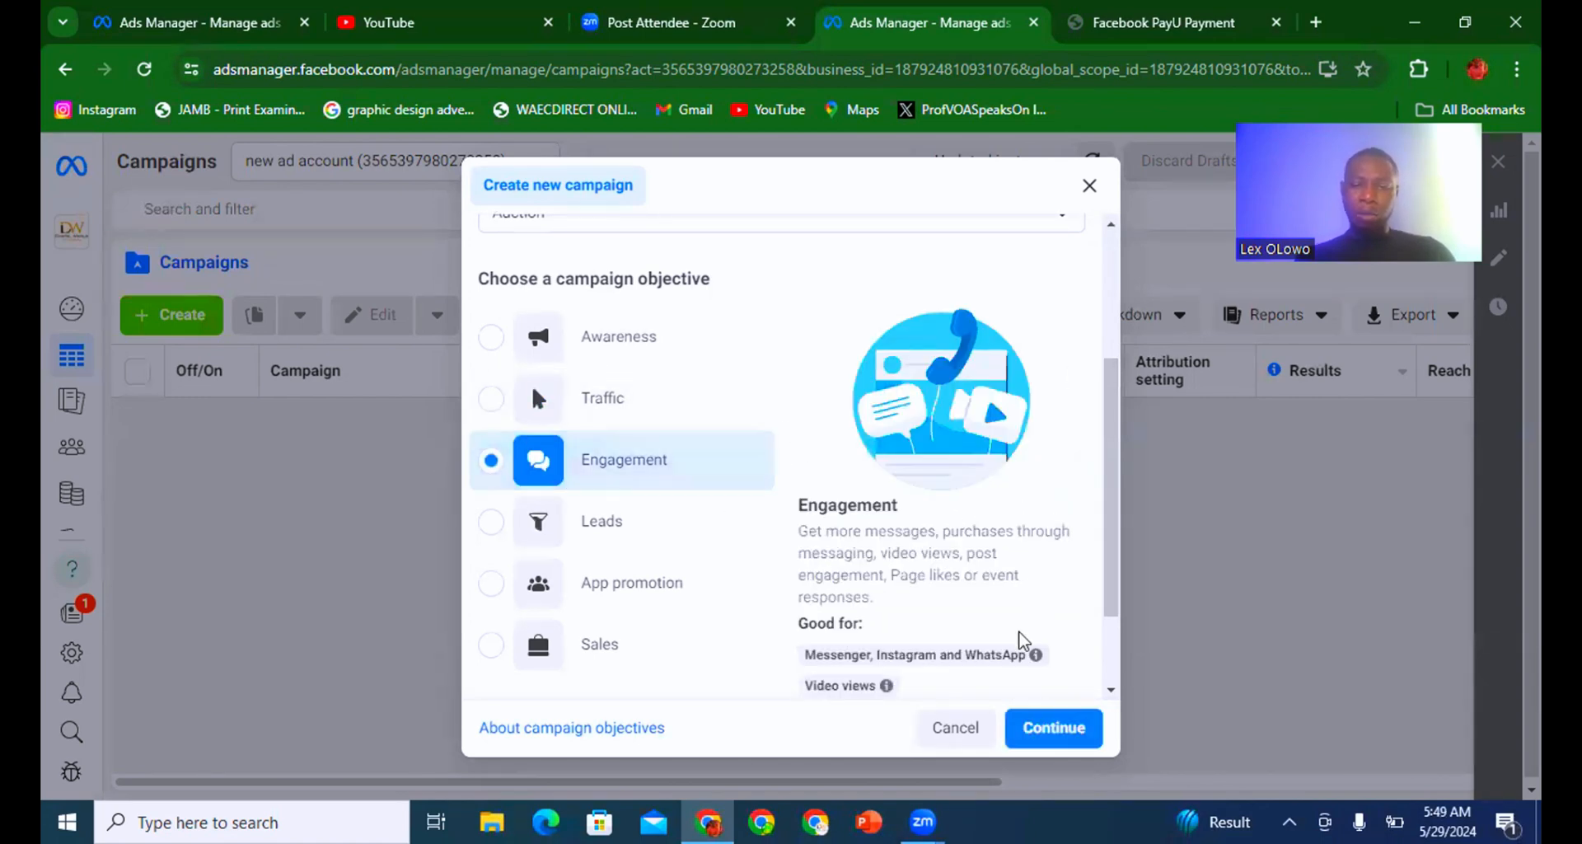
click(1071, 729)
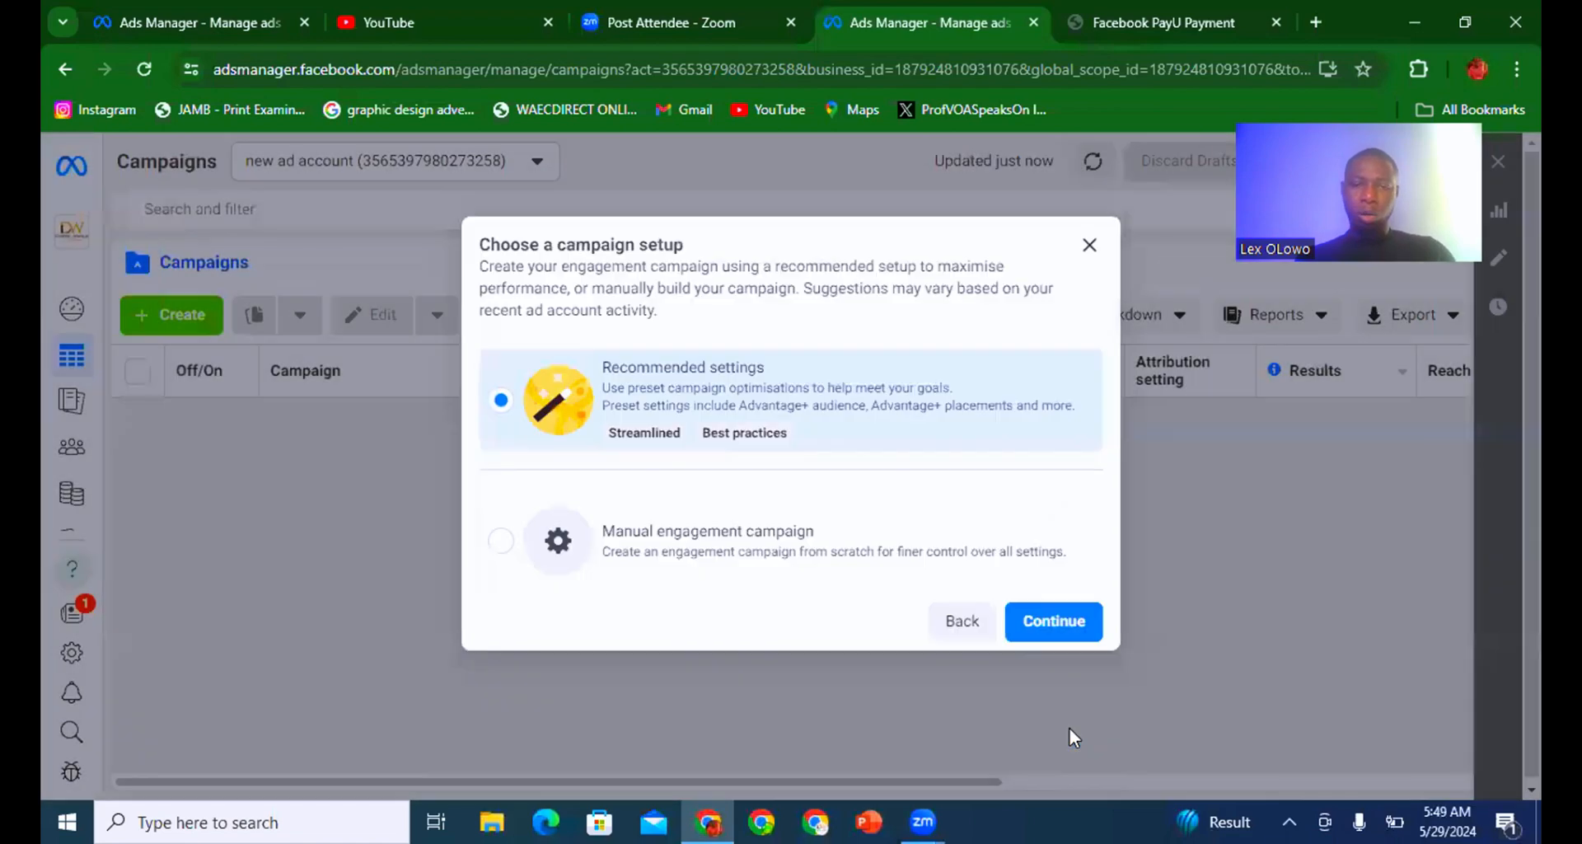
click(783, 564)
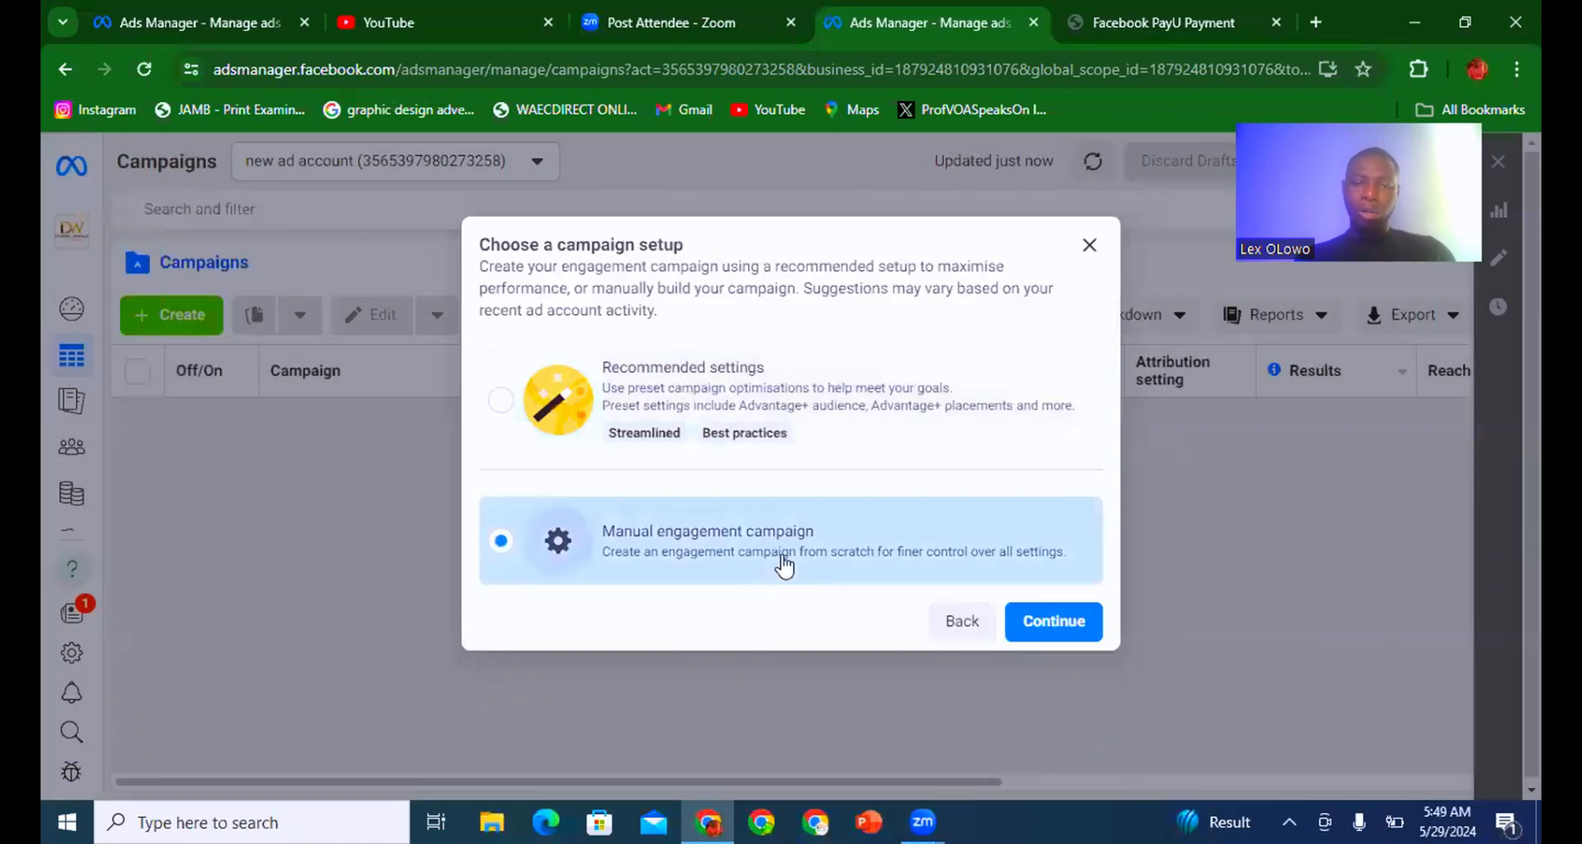
click(1060, 630)
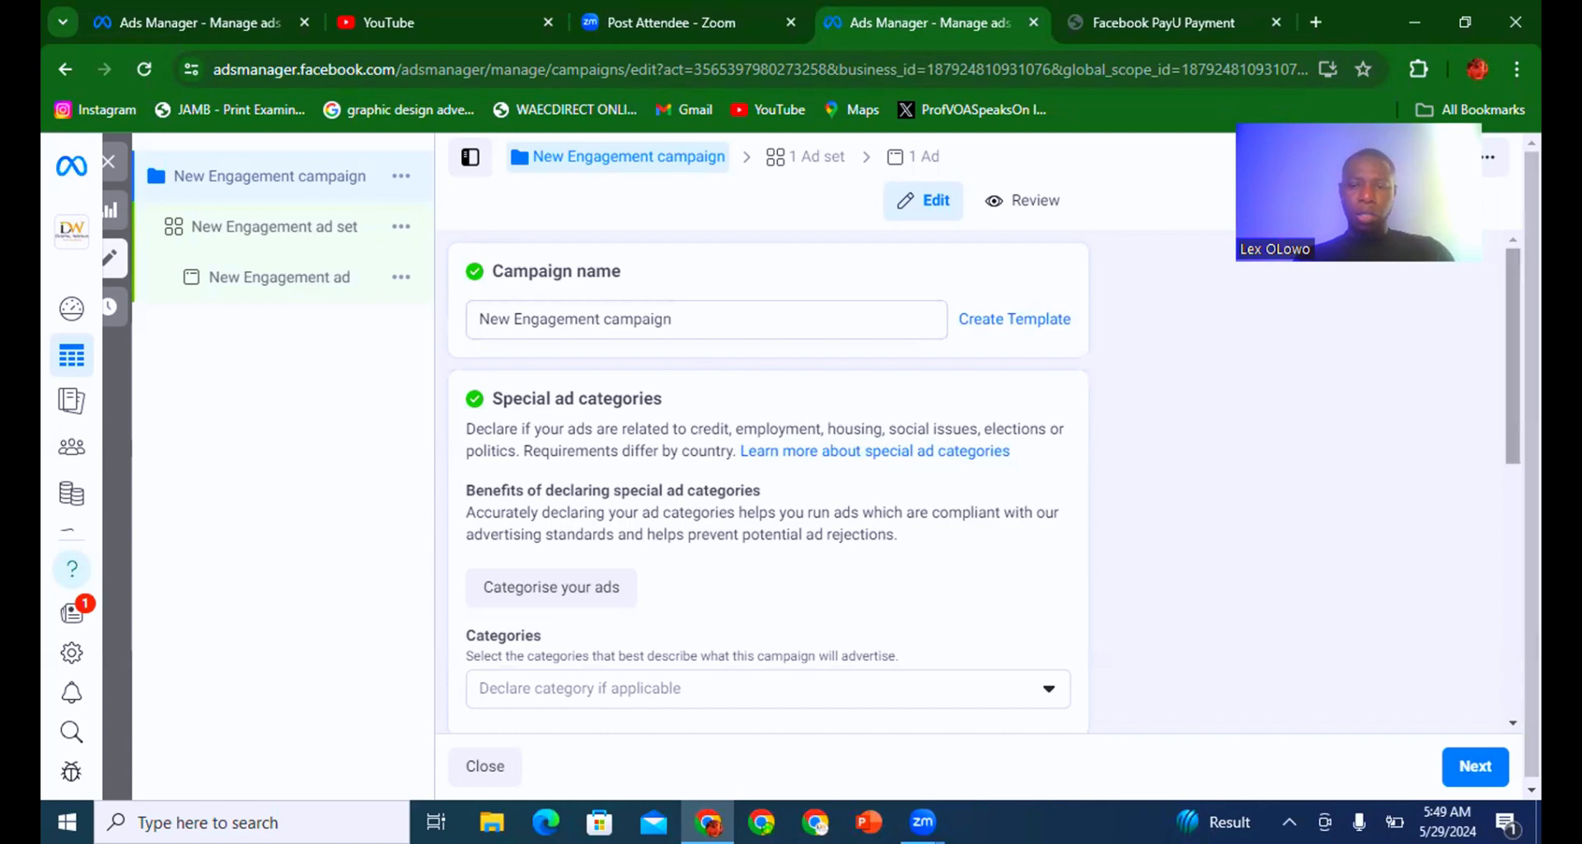
scroll(1488, 396, down, 7)
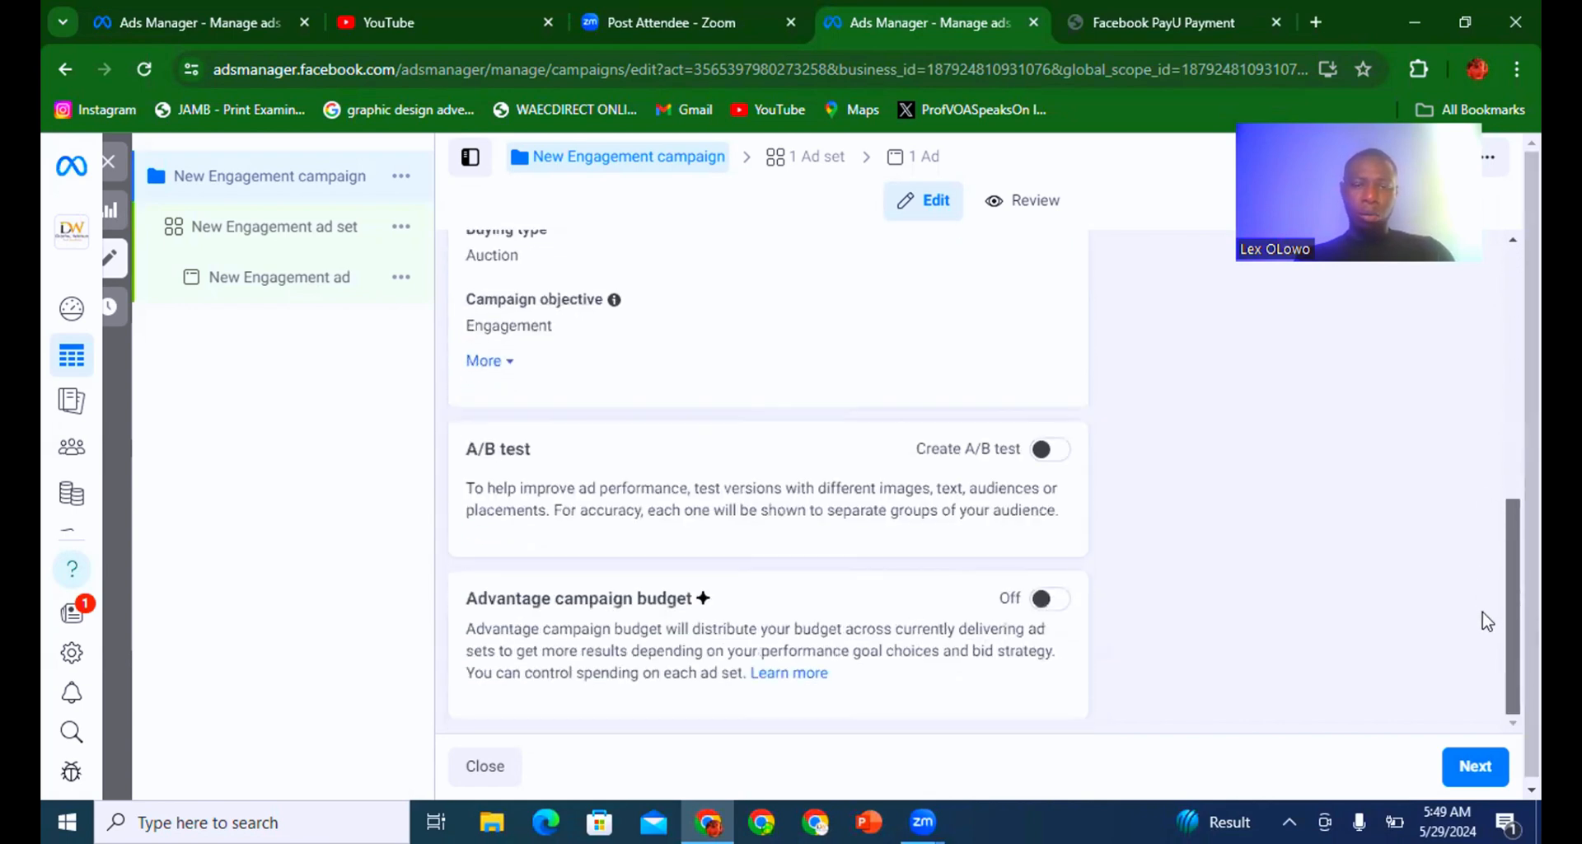
Rename the campaign as "new ad class" and continue to the ad set settings.
scroll(1459, 535, up, 7)
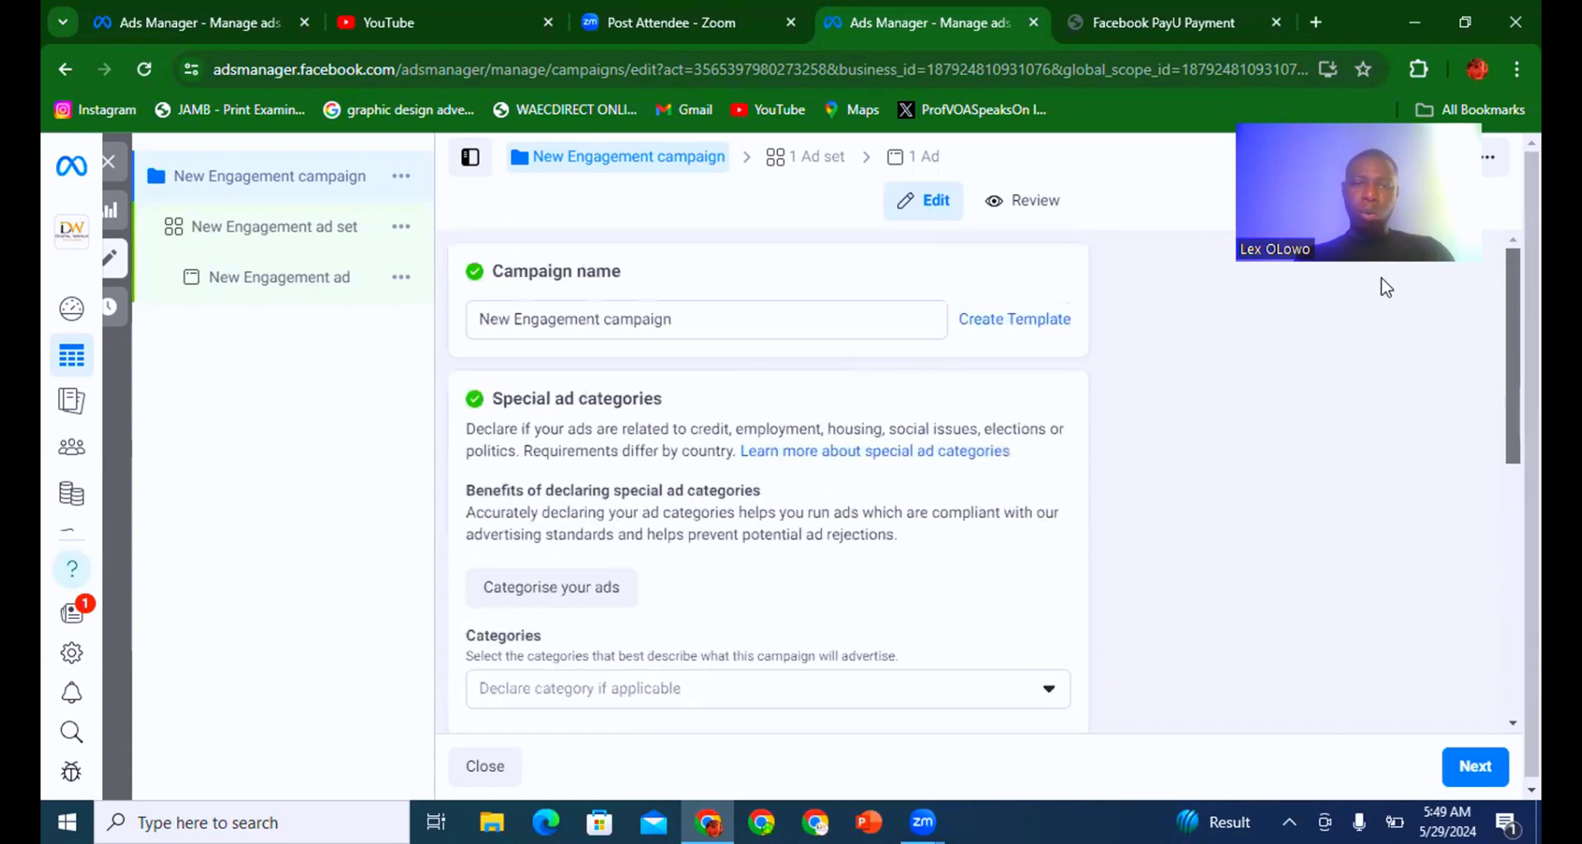
scroll(1401, 338, down, 2)
scroll(1413, 346, up, 2)
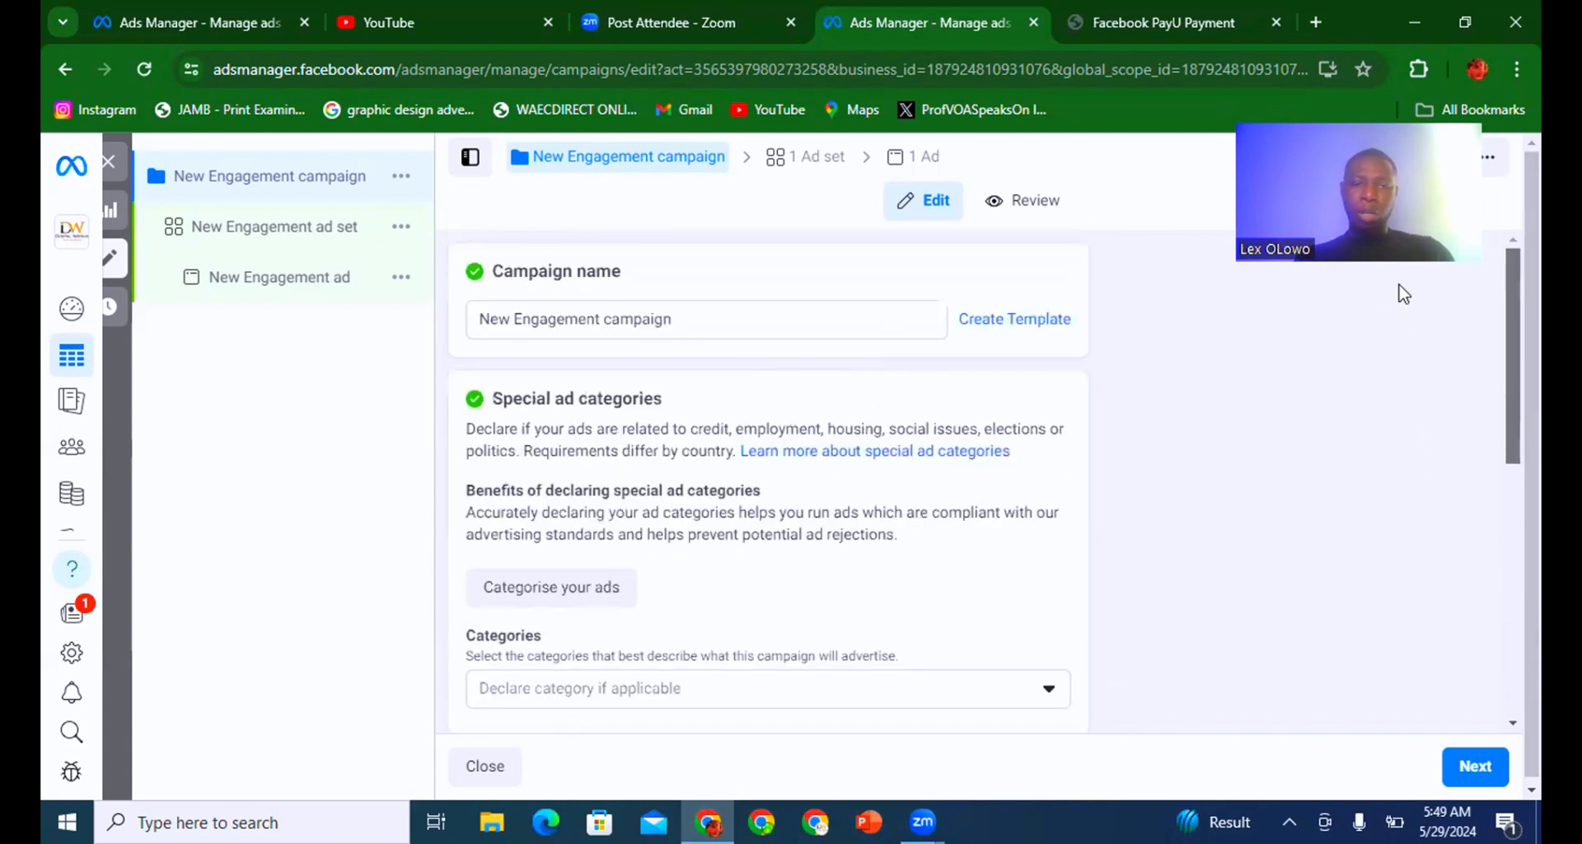
click(694, 316)
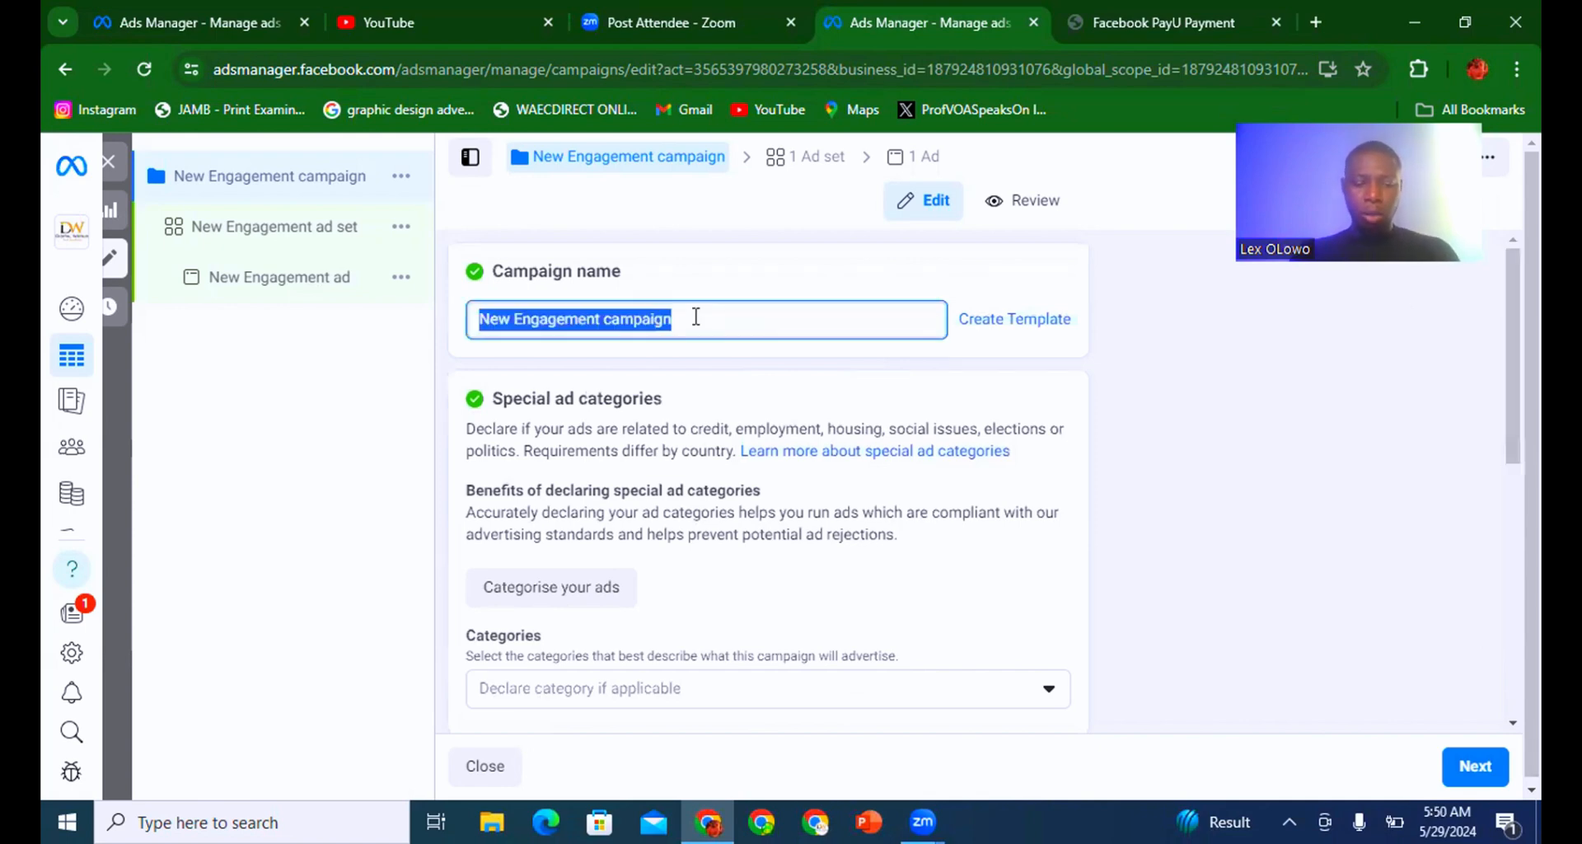
text(nes)
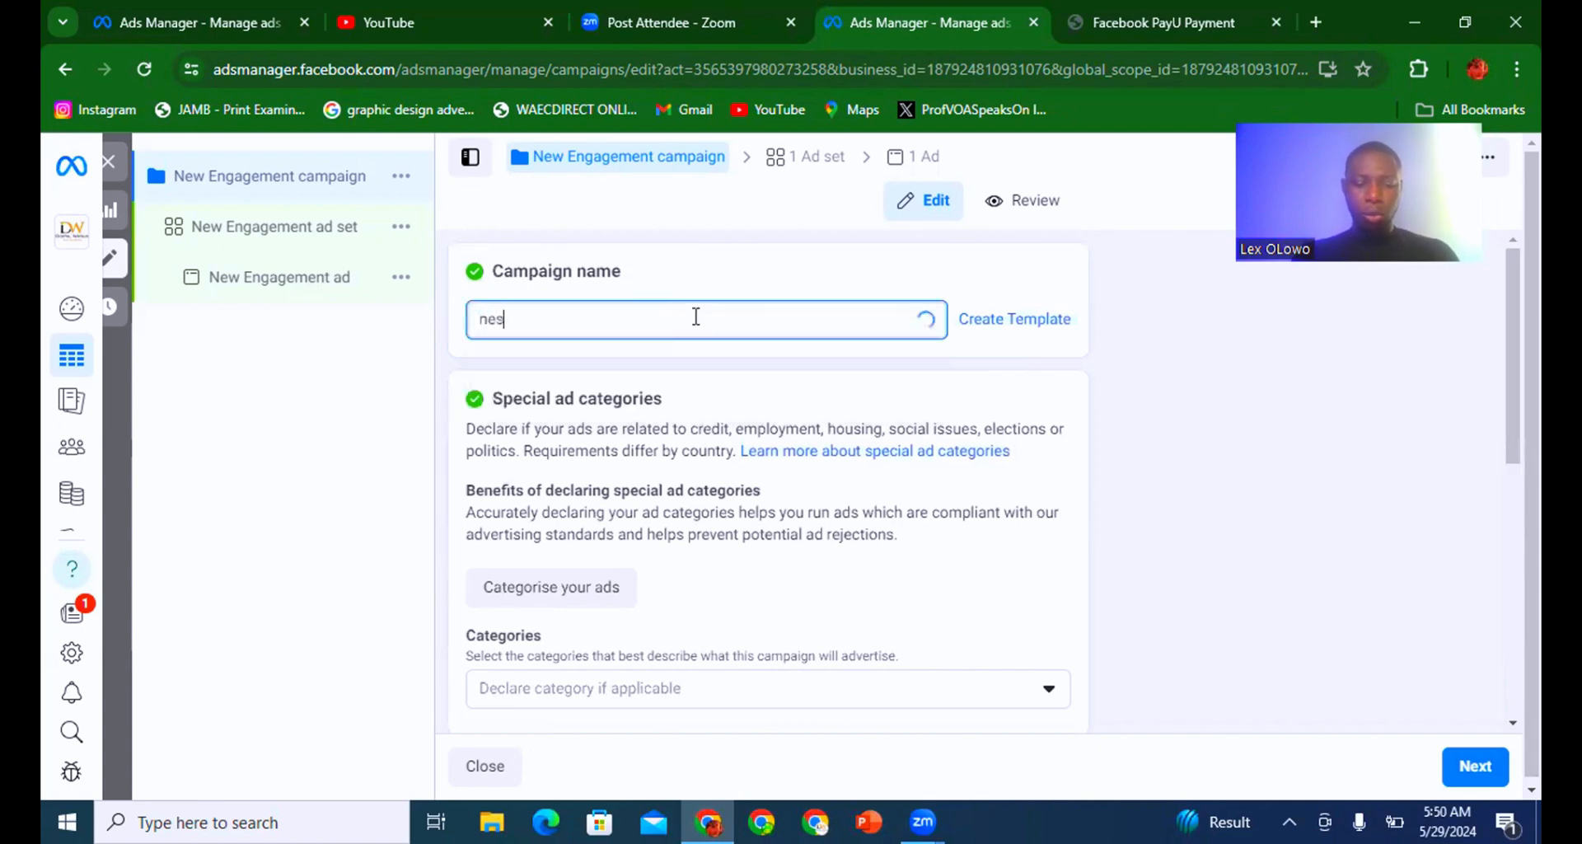
key(BackSpace)
text(w ad)
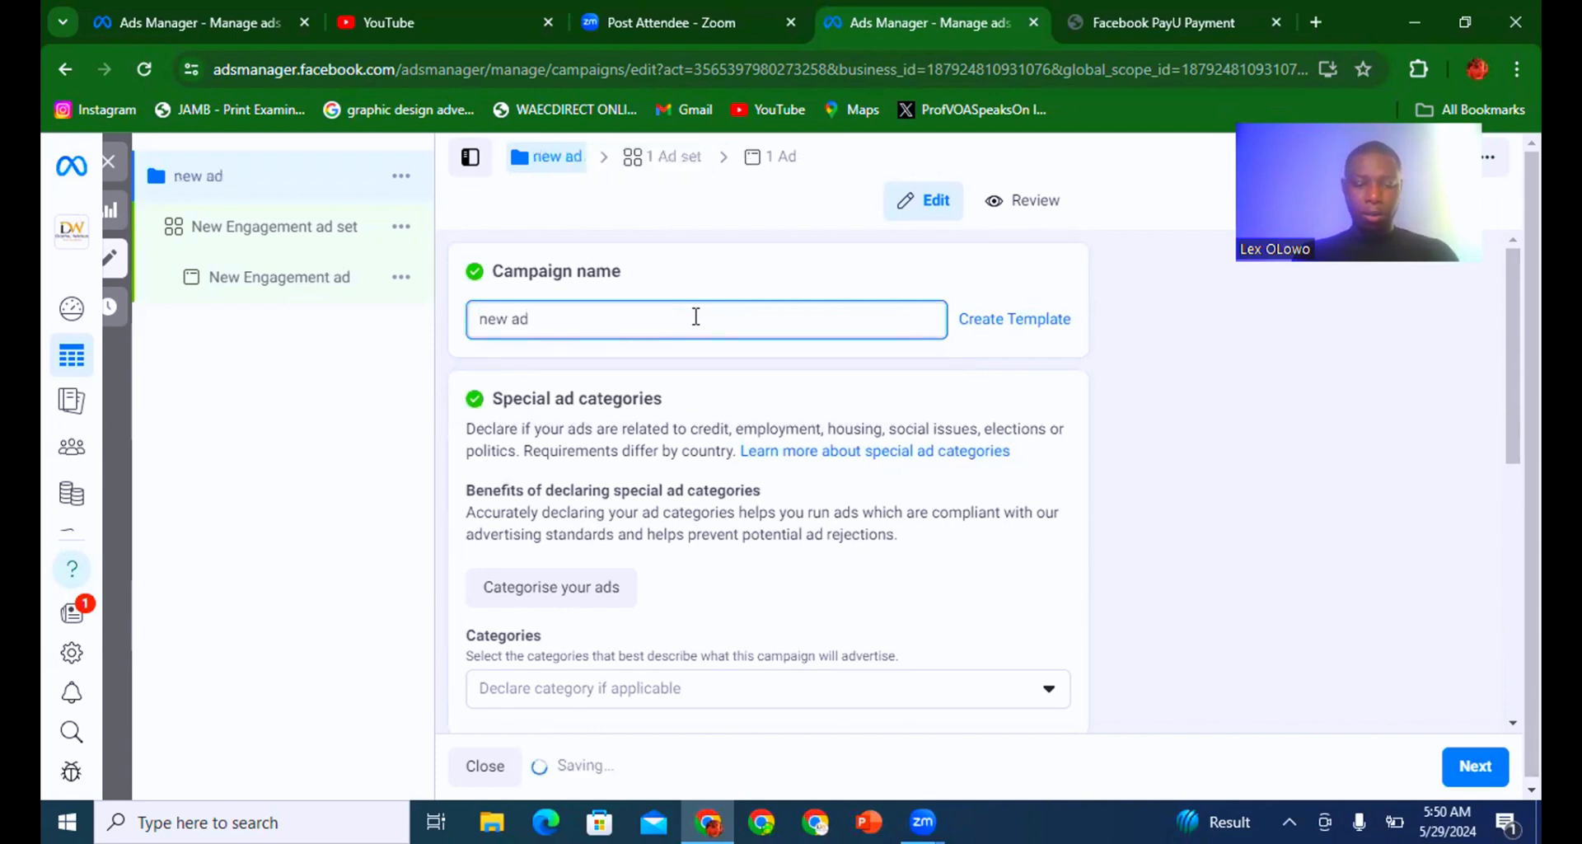
text( class)
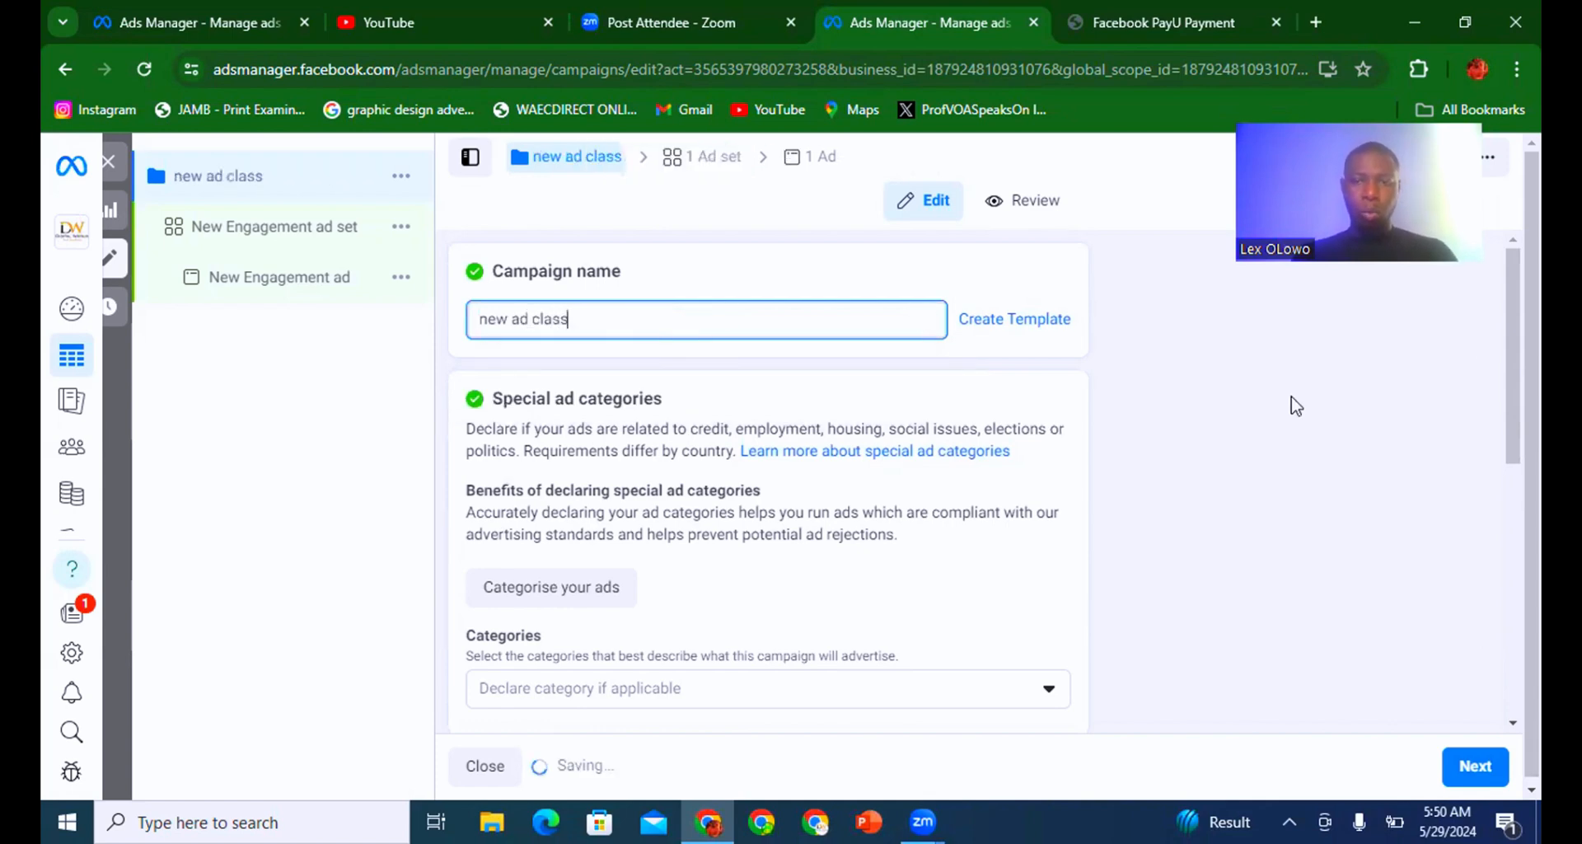
drag(1513, 344, 1513, 494)
click(1462, 771)
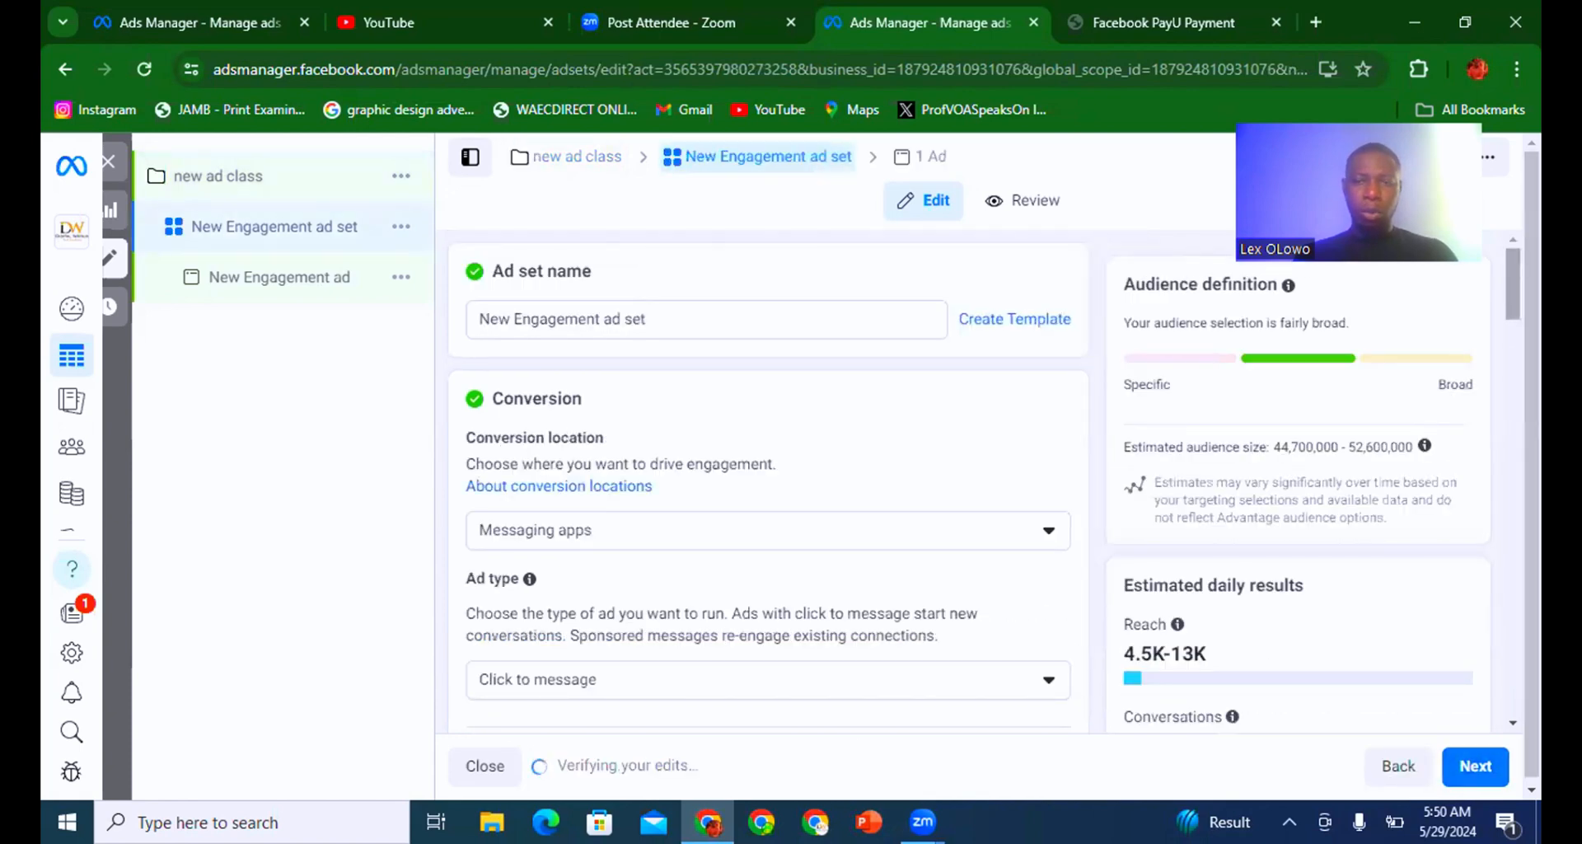
Examine the ad set's conversion location options, ad type, Facebook Page and messaging app destinations.
scroll(768, 487, down, 6)
scroll(768, 487, up, 3)
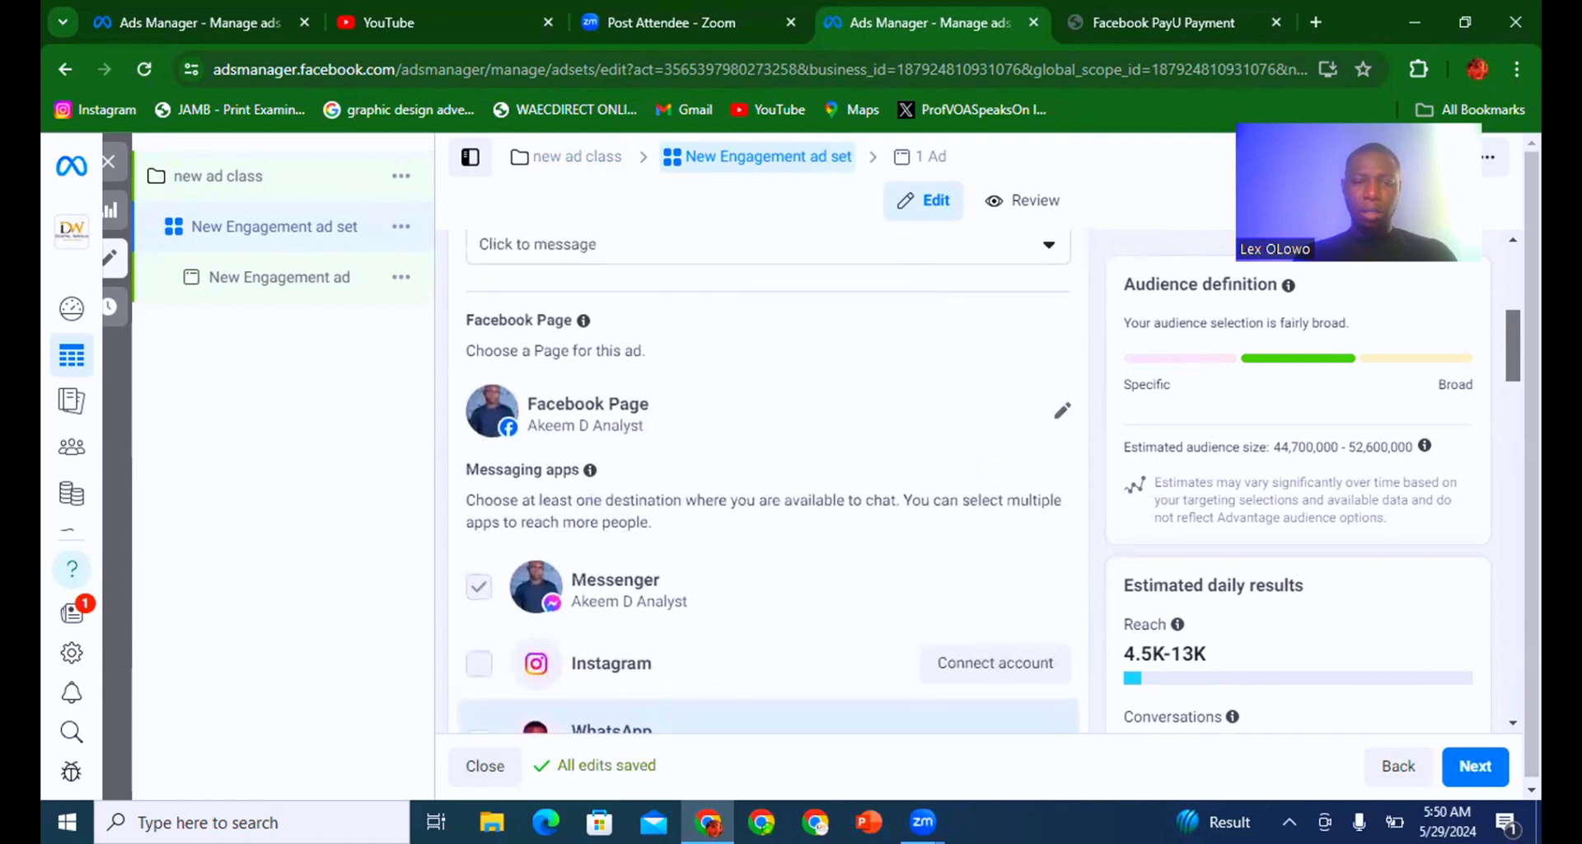
scroll(1493, 305, up, 3)
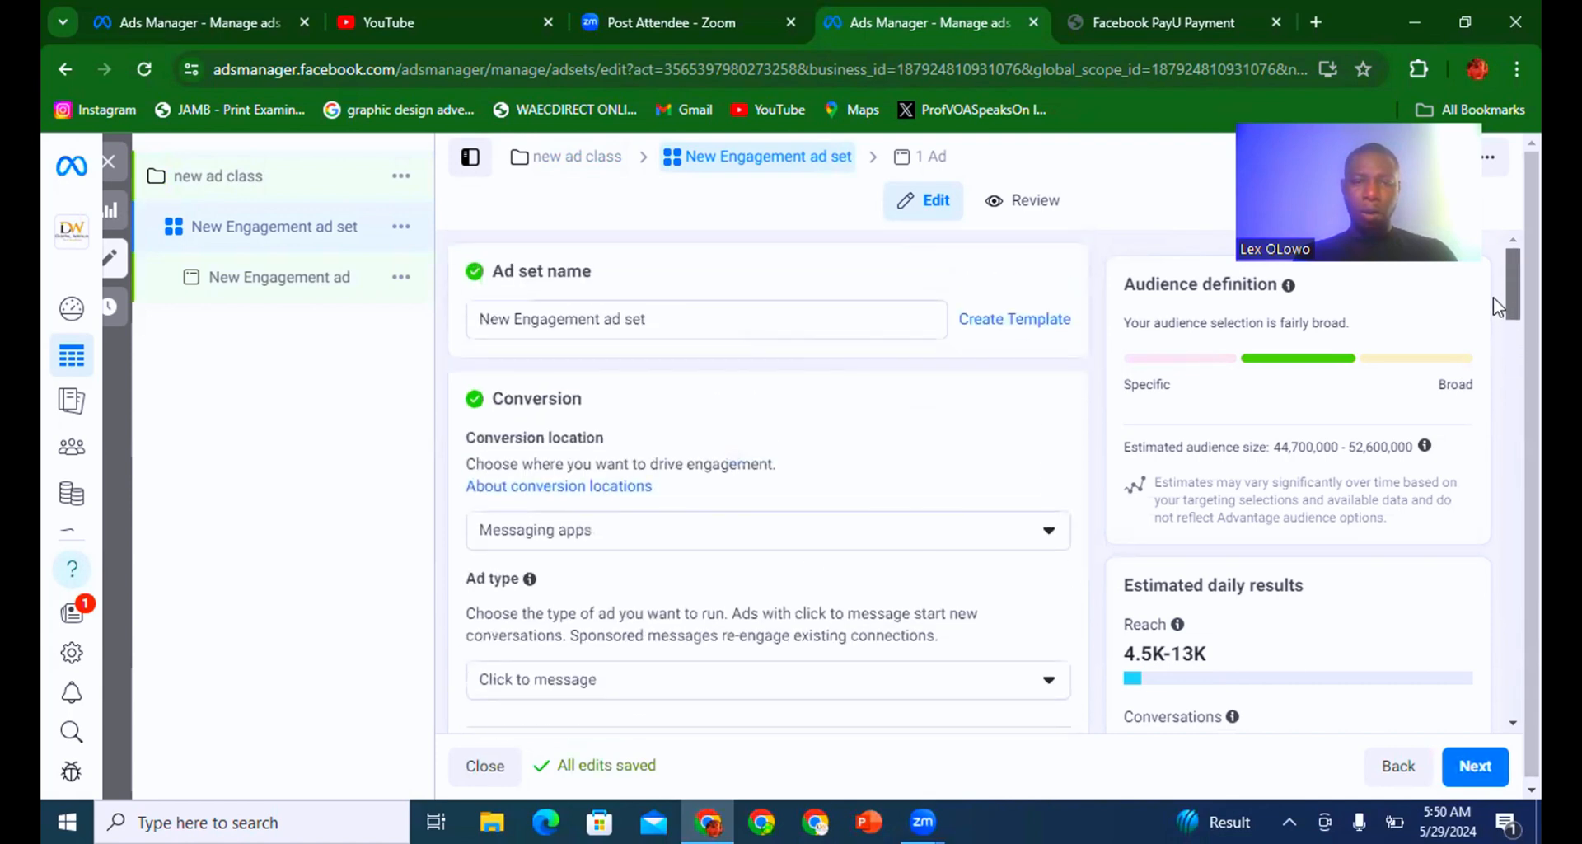
scroll(1495, 311, down, 3)
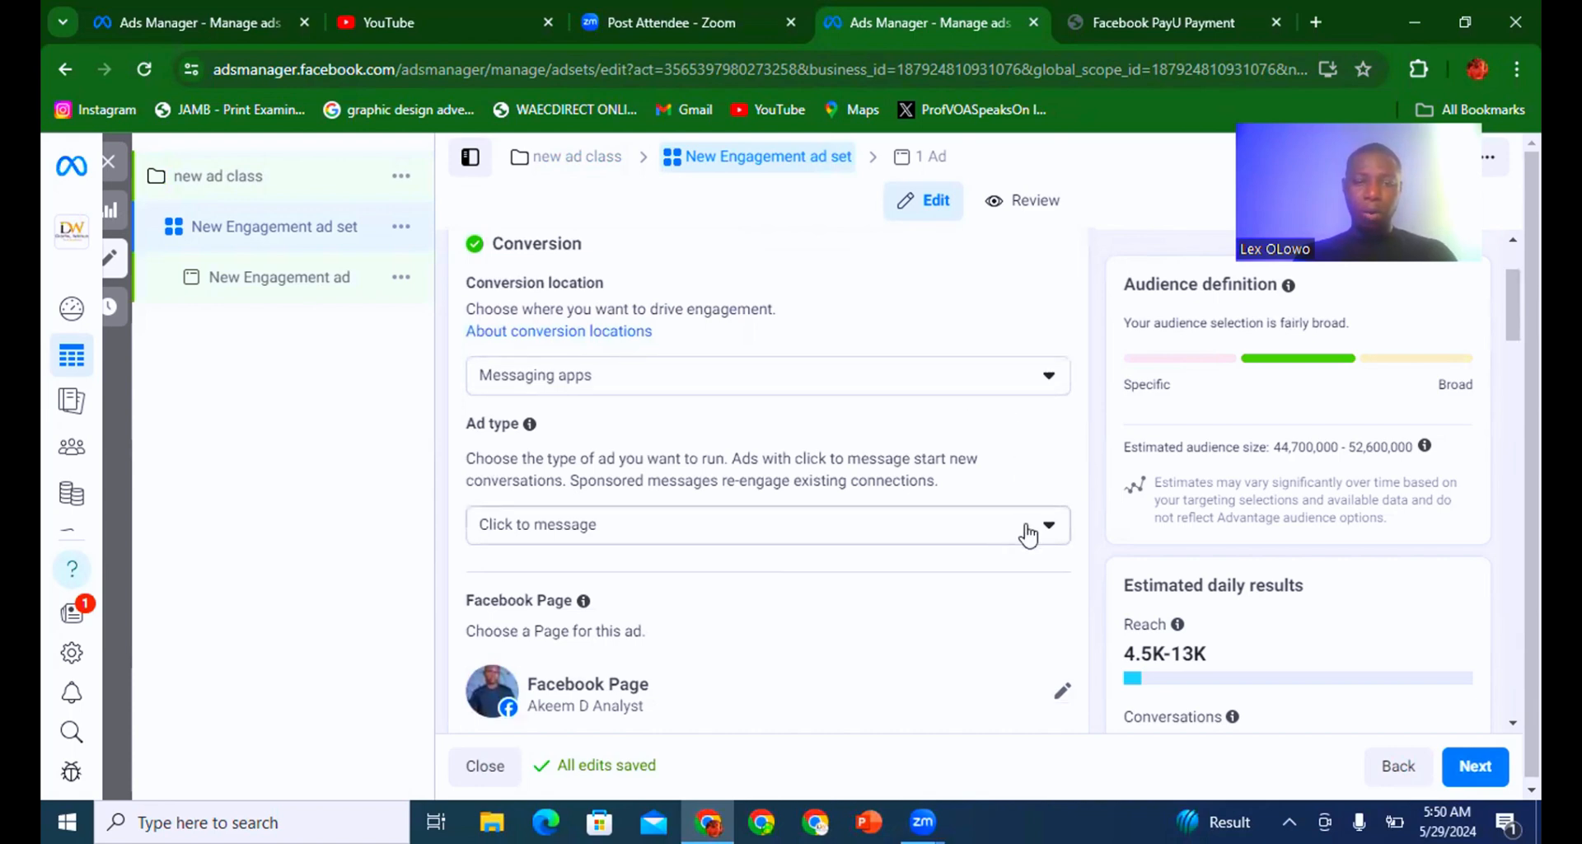
click(988, 385)
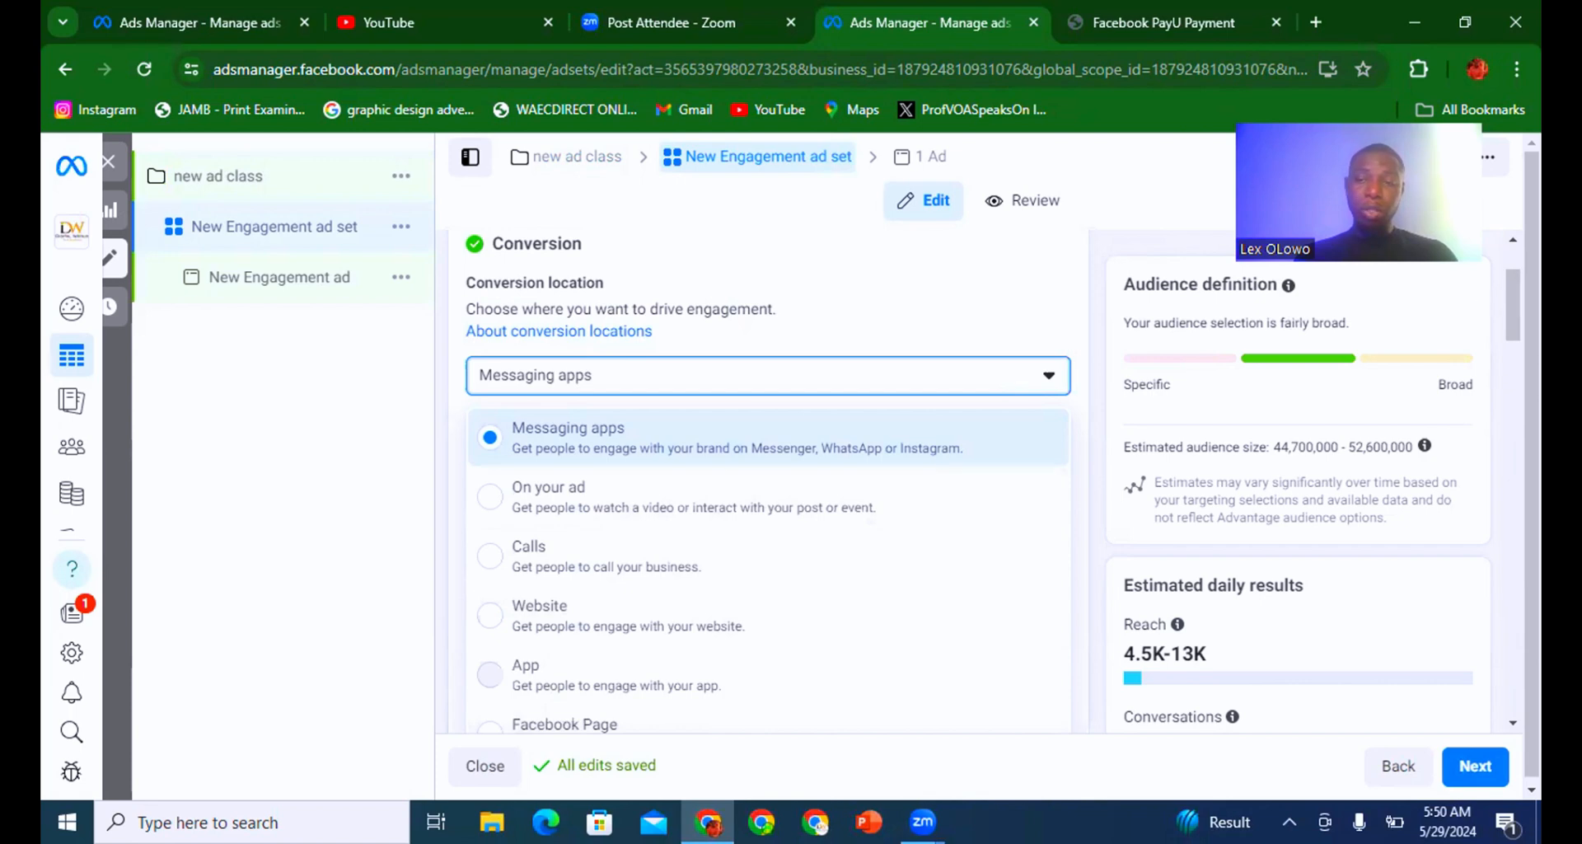
drag(1513, 304, 1513, 361)
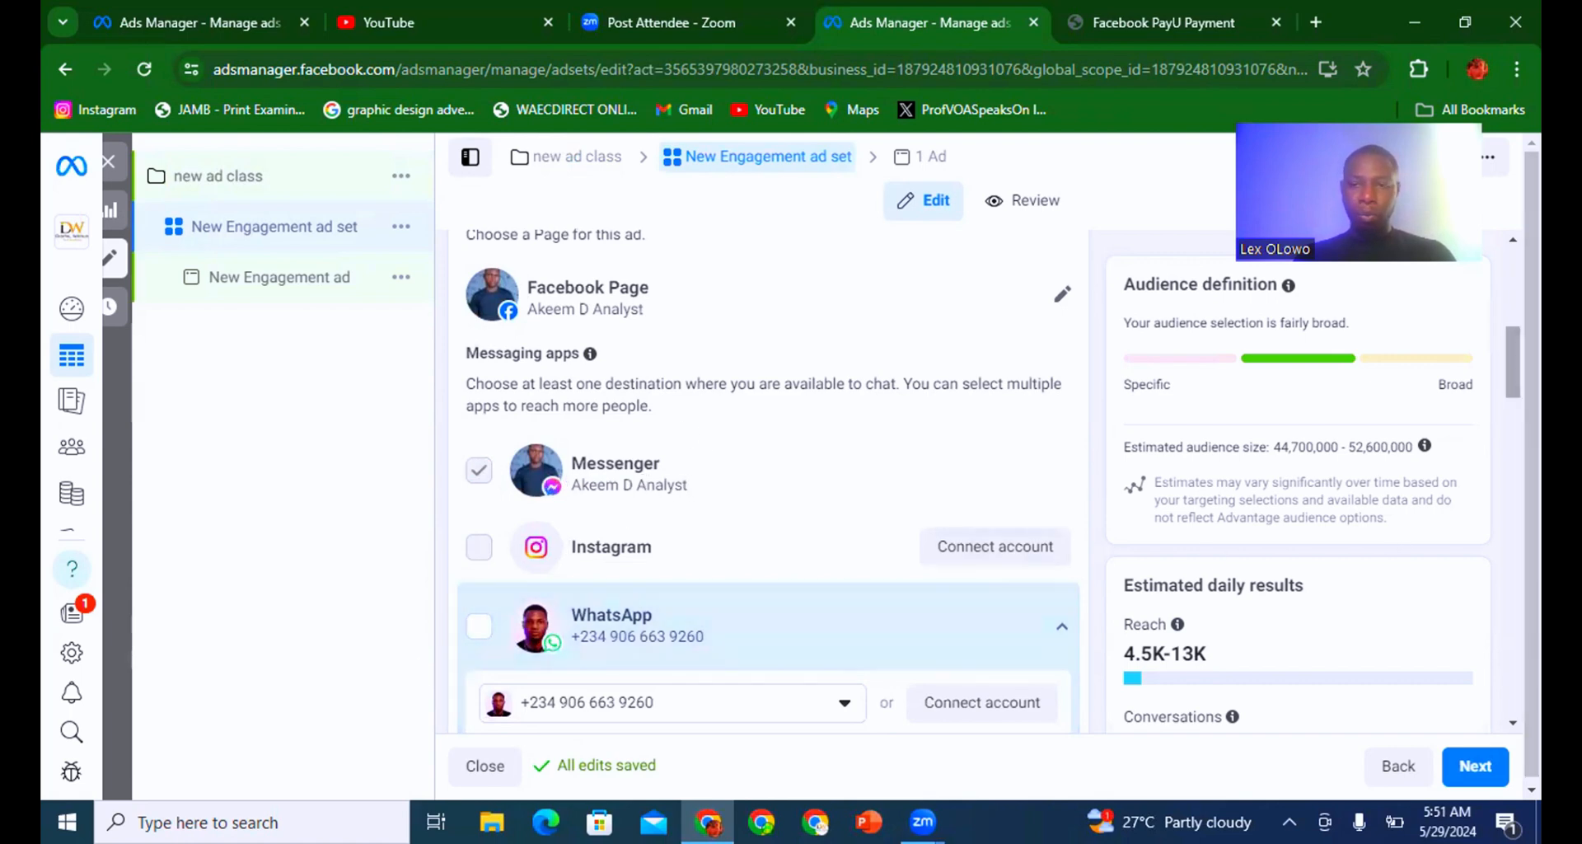
scroll(766, 478, down, 5)
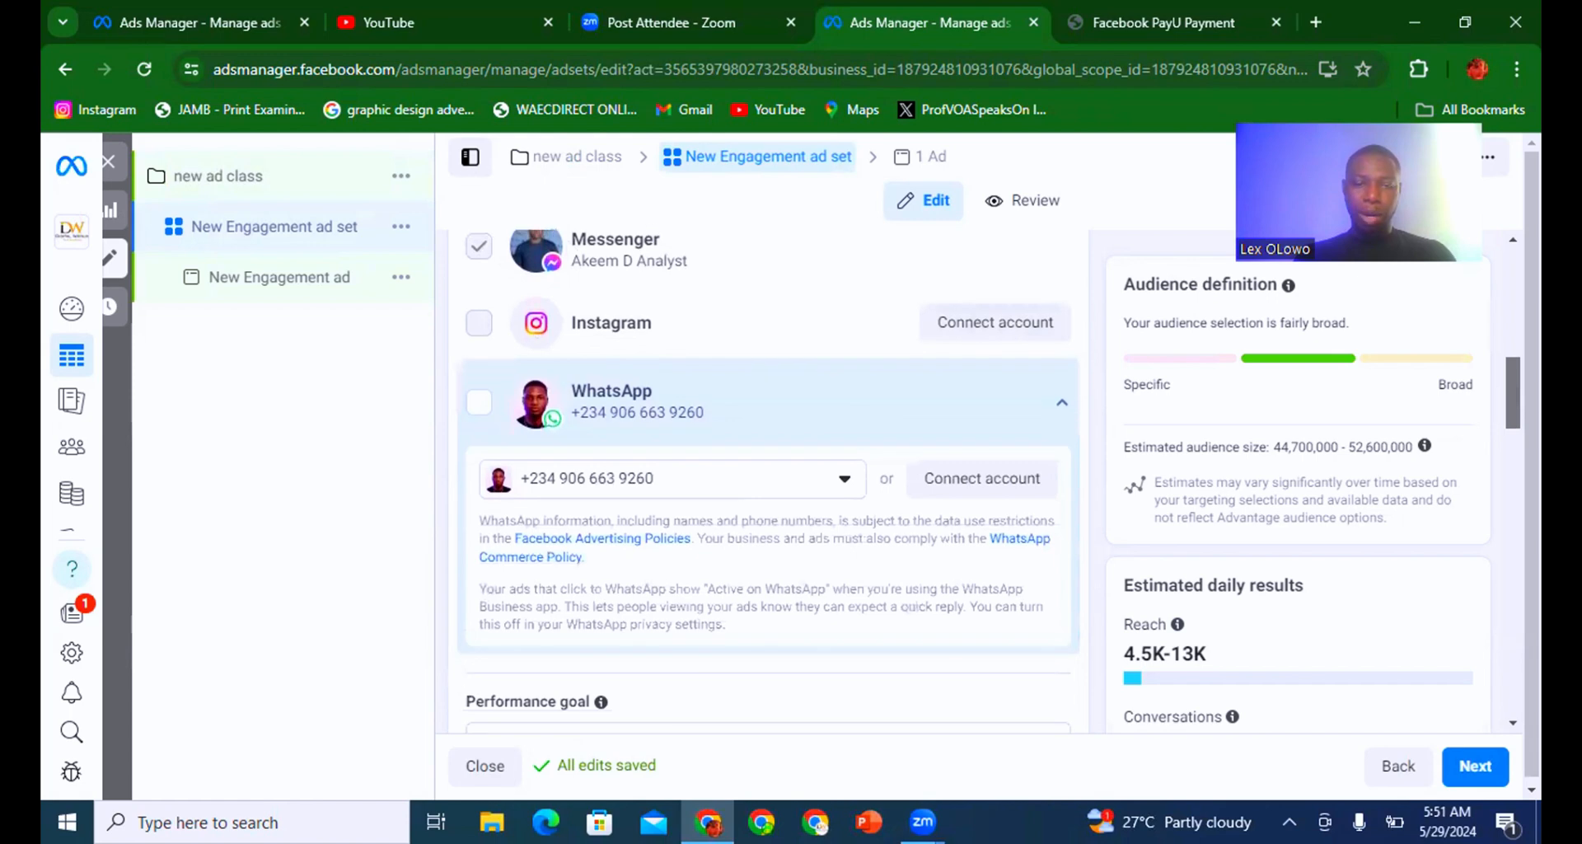
Examine the performance goal choices, the optional bid control and the additional charging and delivery details.
scroll(766, 477, down, 2)
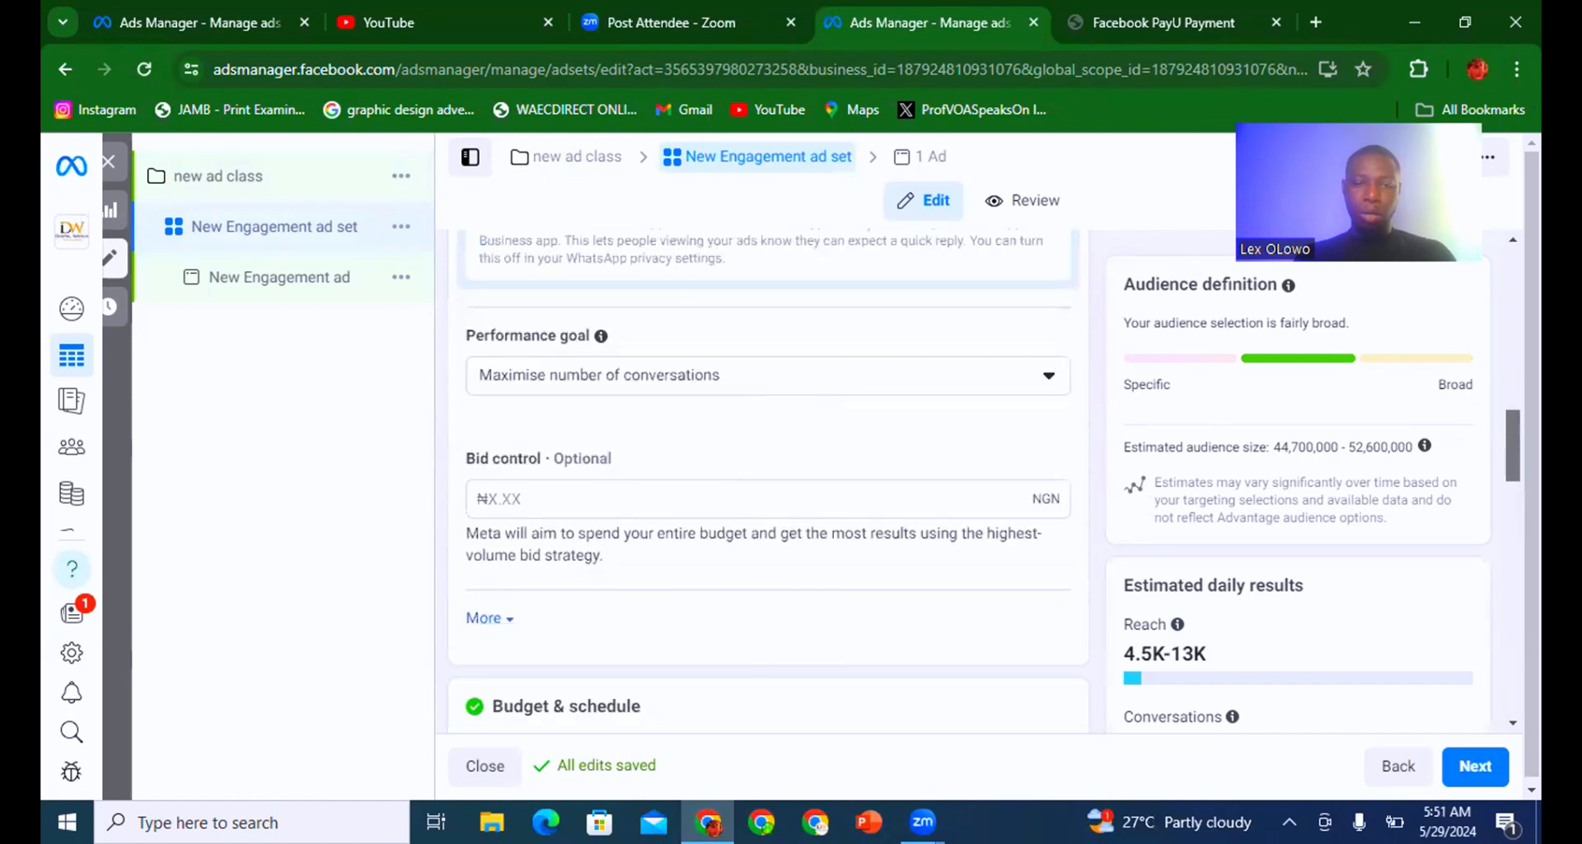
scroll(767, 478, down, 1)
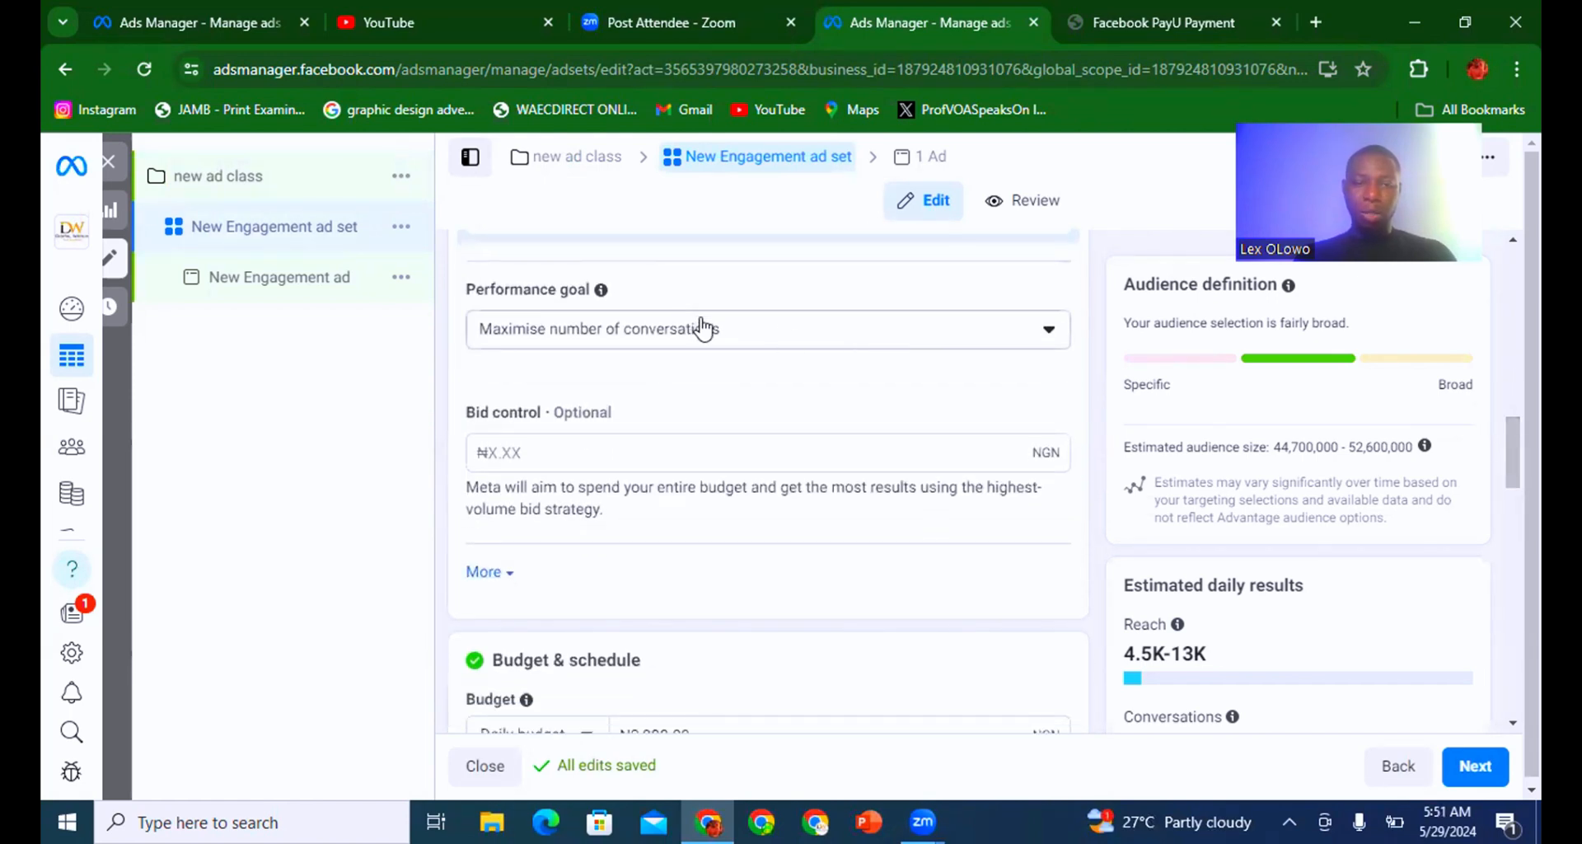
click(744, 334)
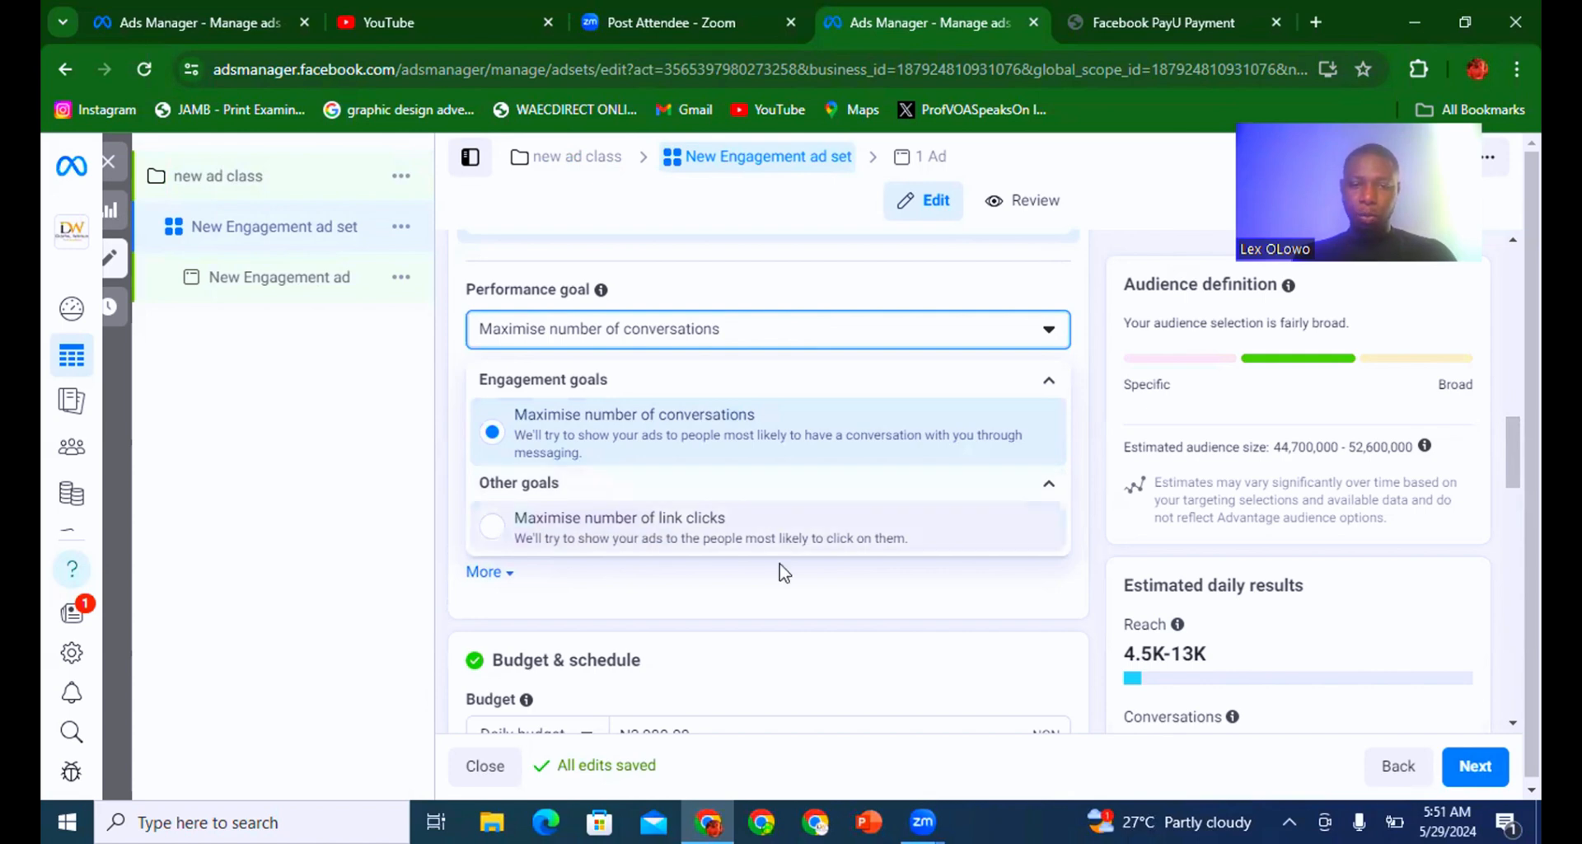
click(783, 611)
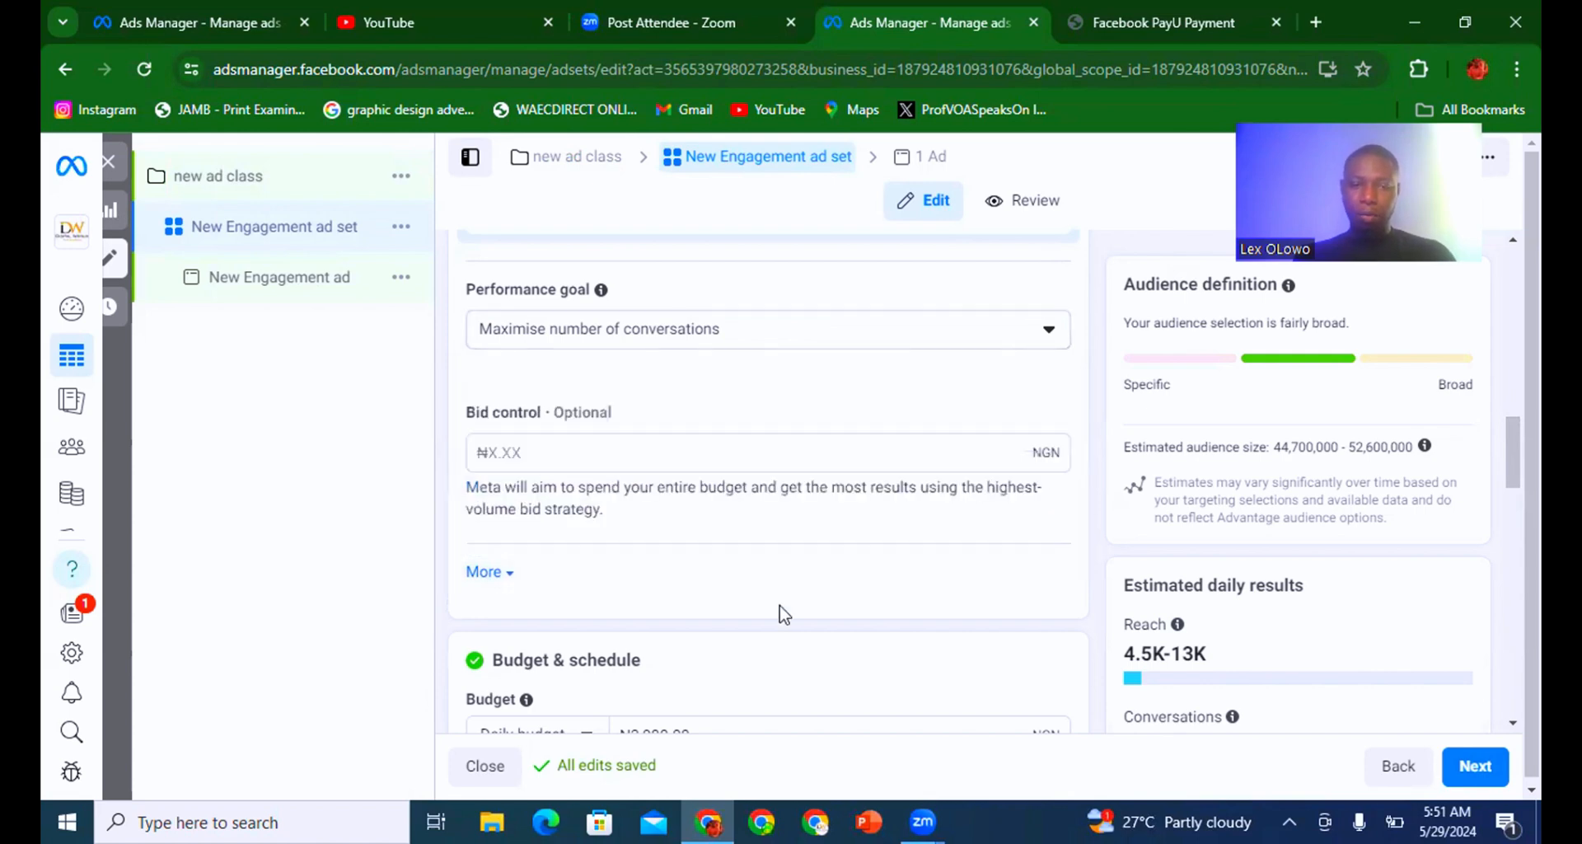
click(482, 572)
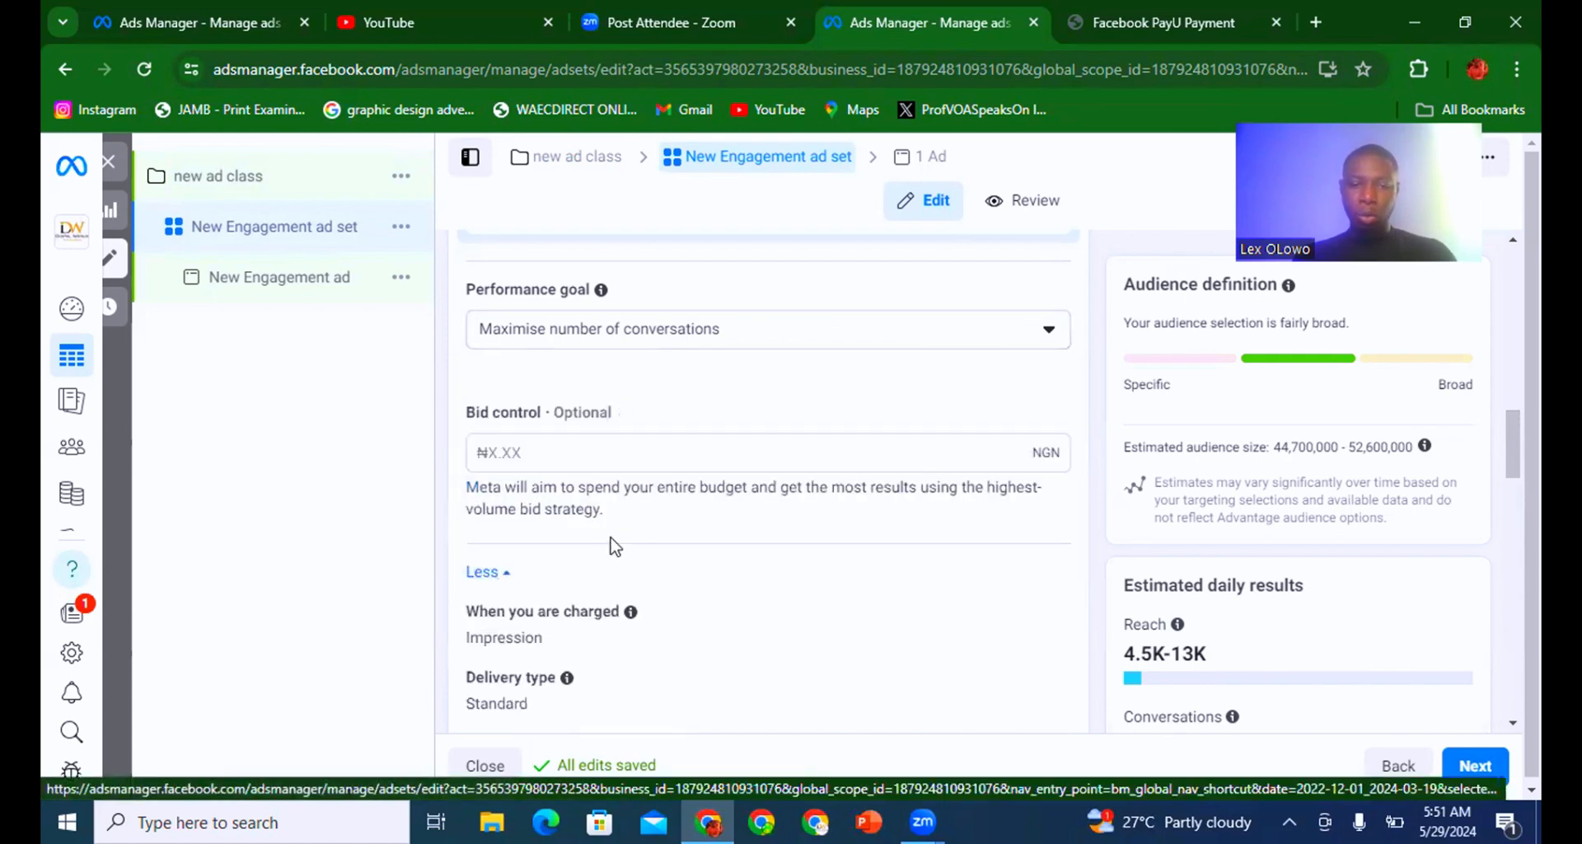
click(495, 572)
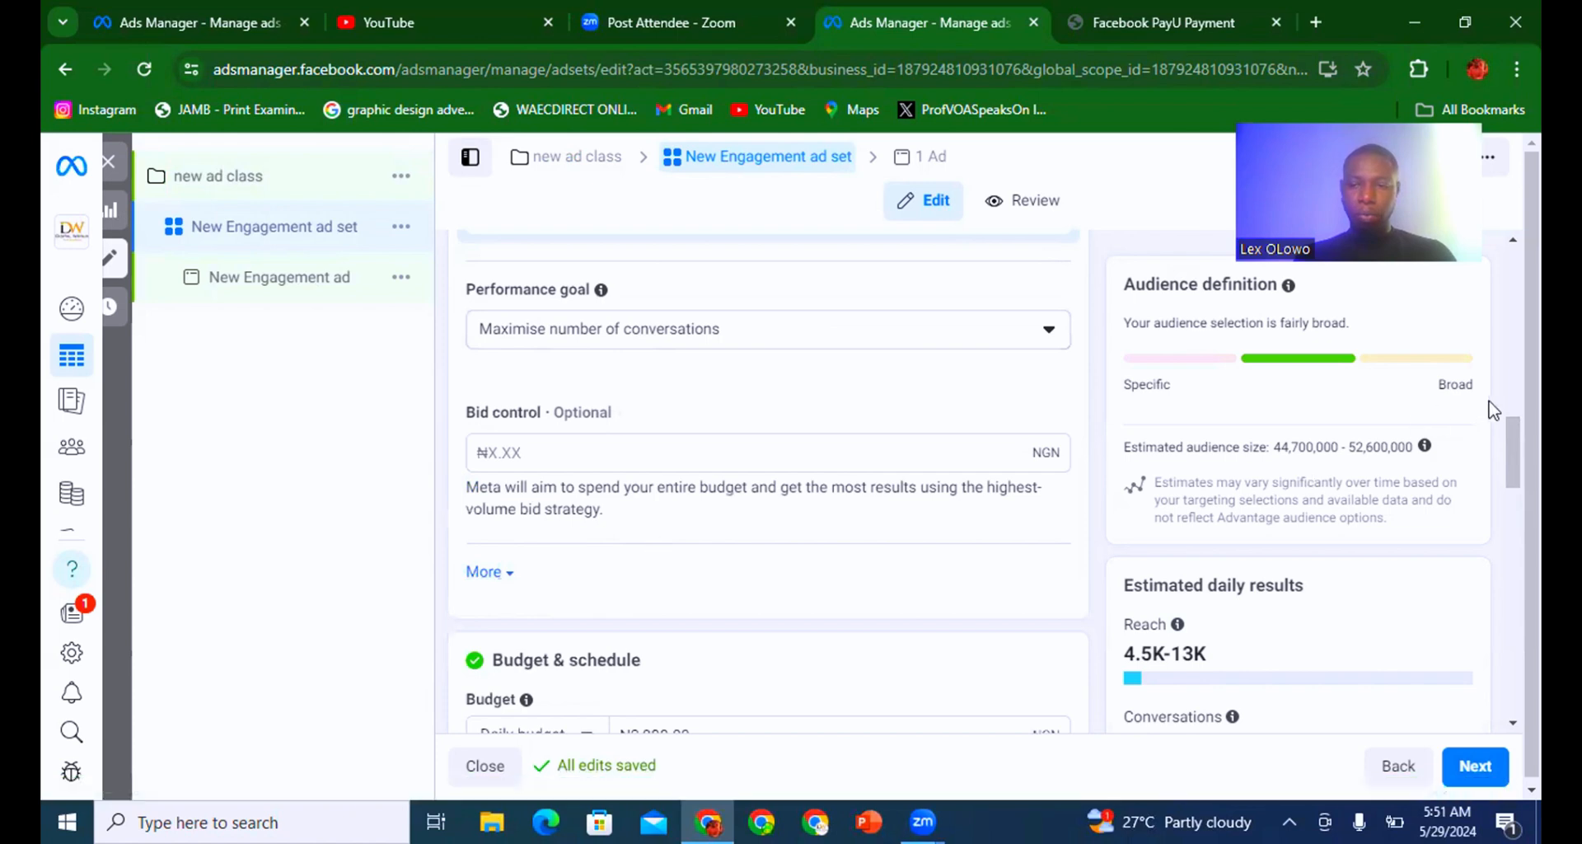
Set the ad set's daily budget to ₦5,000.
drag(1513, 445, 1513, 484)
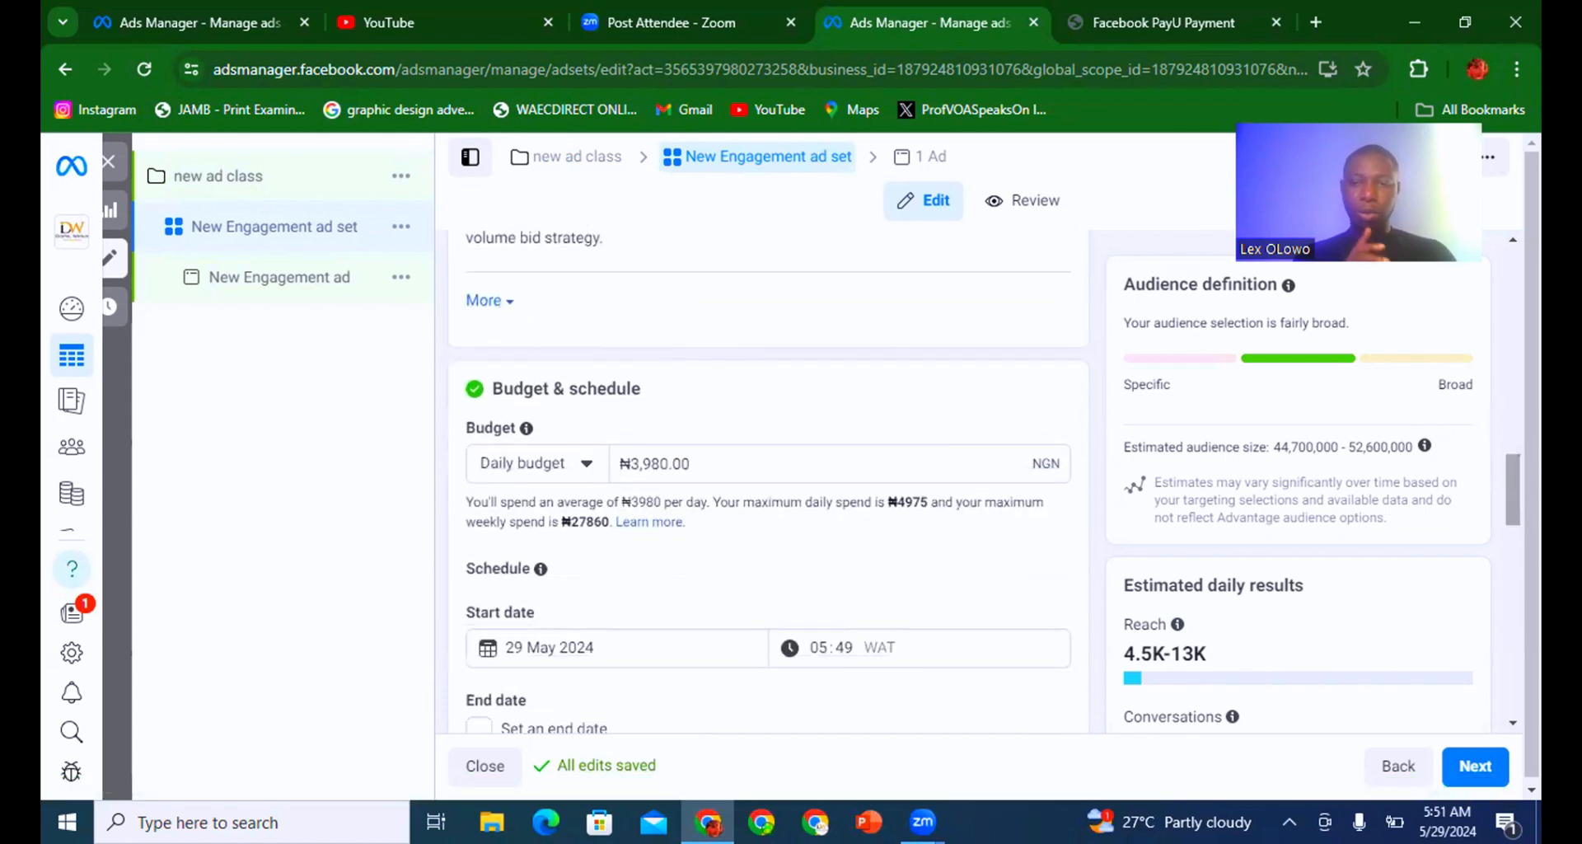
triple_click(688, 453)
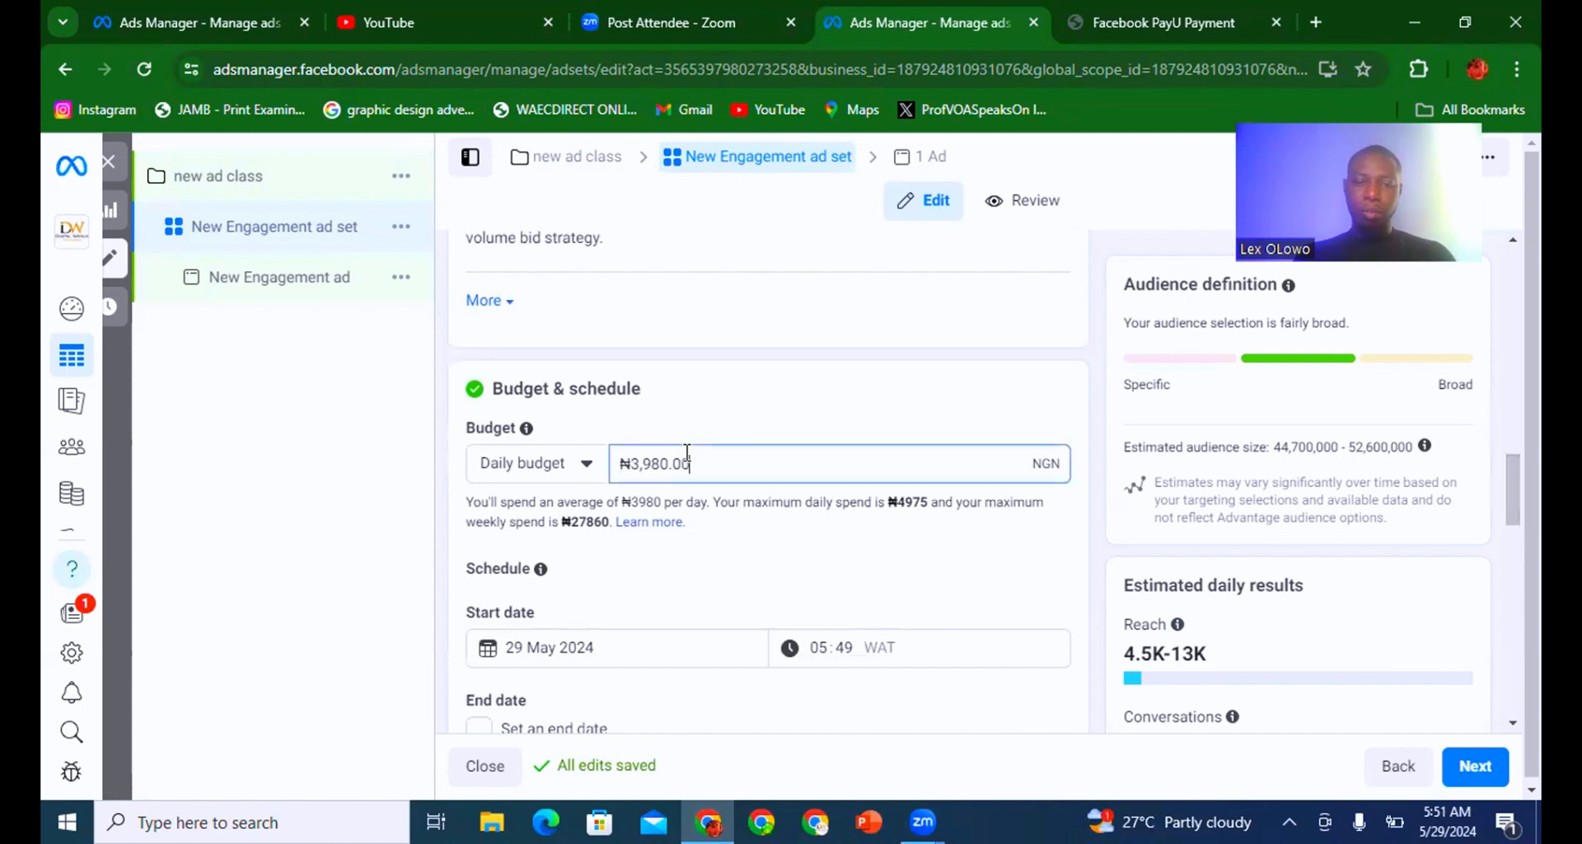
text(50)
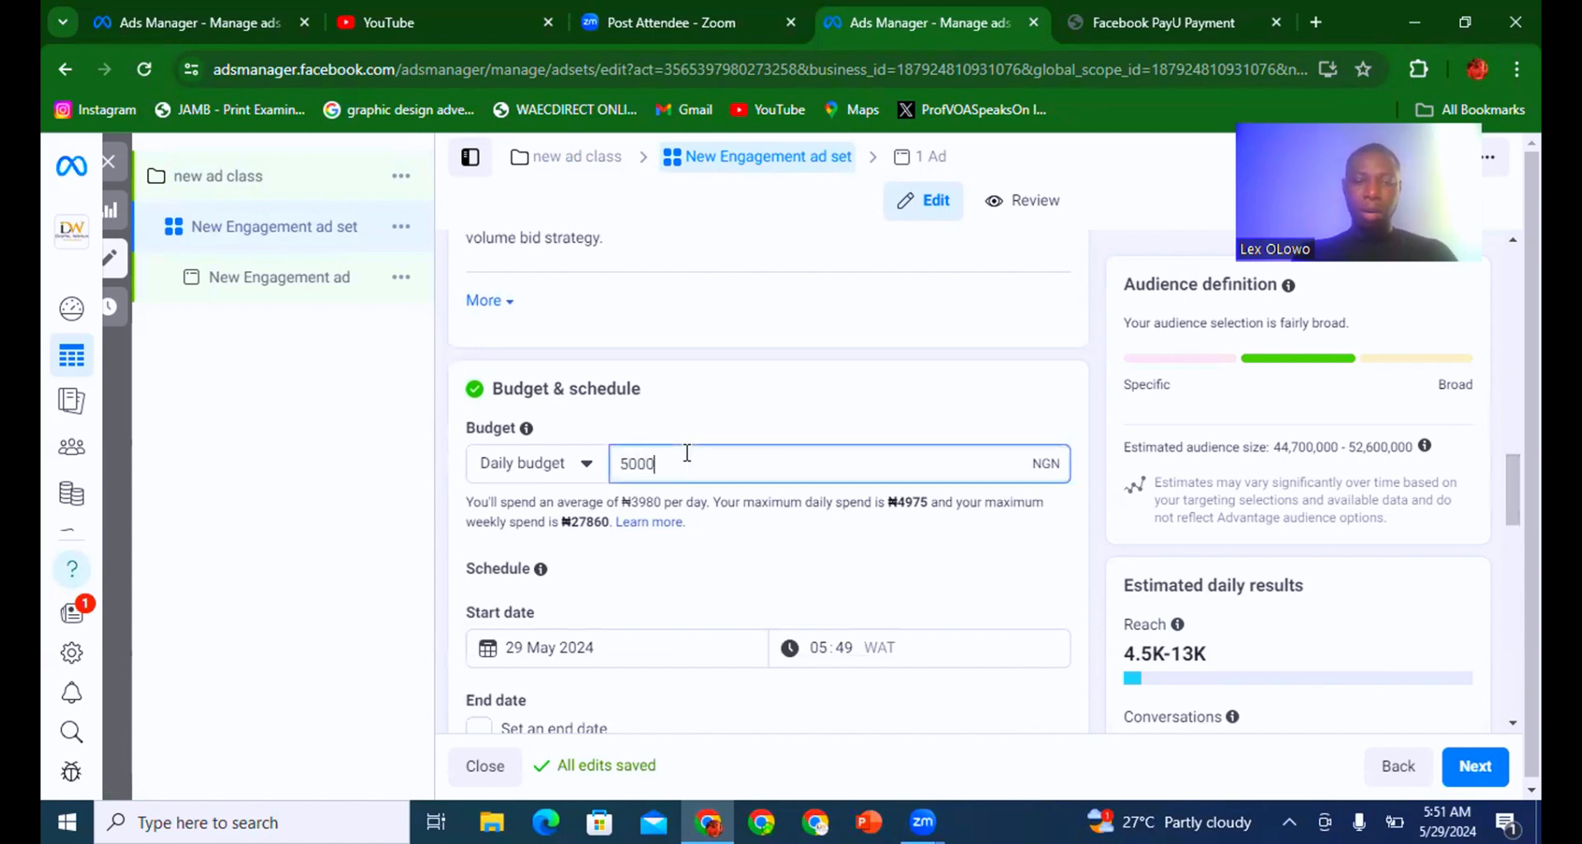
click(723, 548)
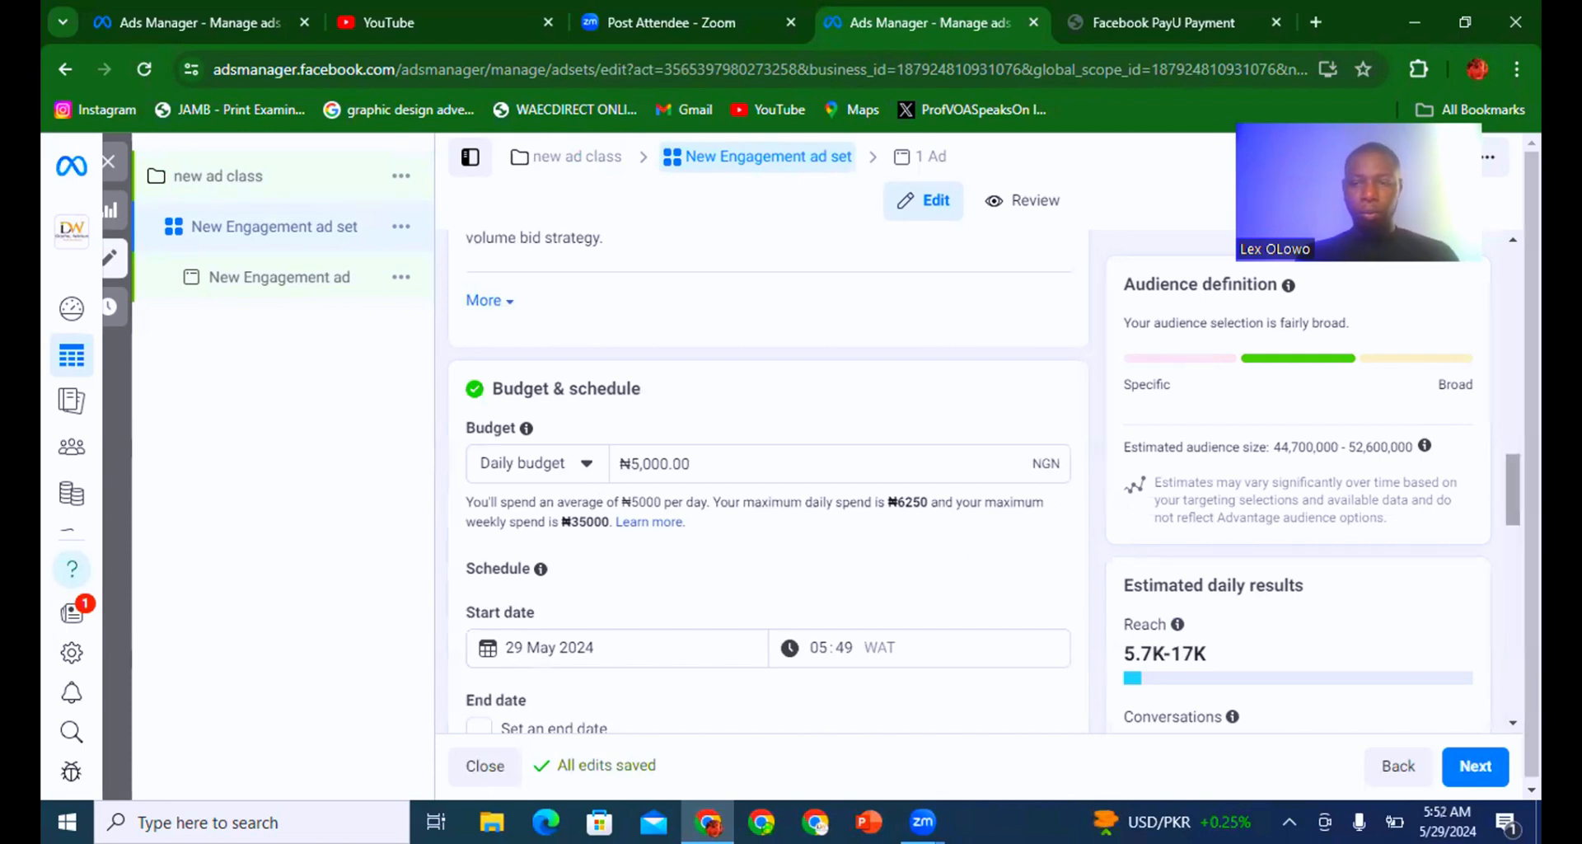
Review the ad set's schedule, budget scheduling, audience controls and Advantage+ audience settings.
scroll(1286, 499, down, 2)
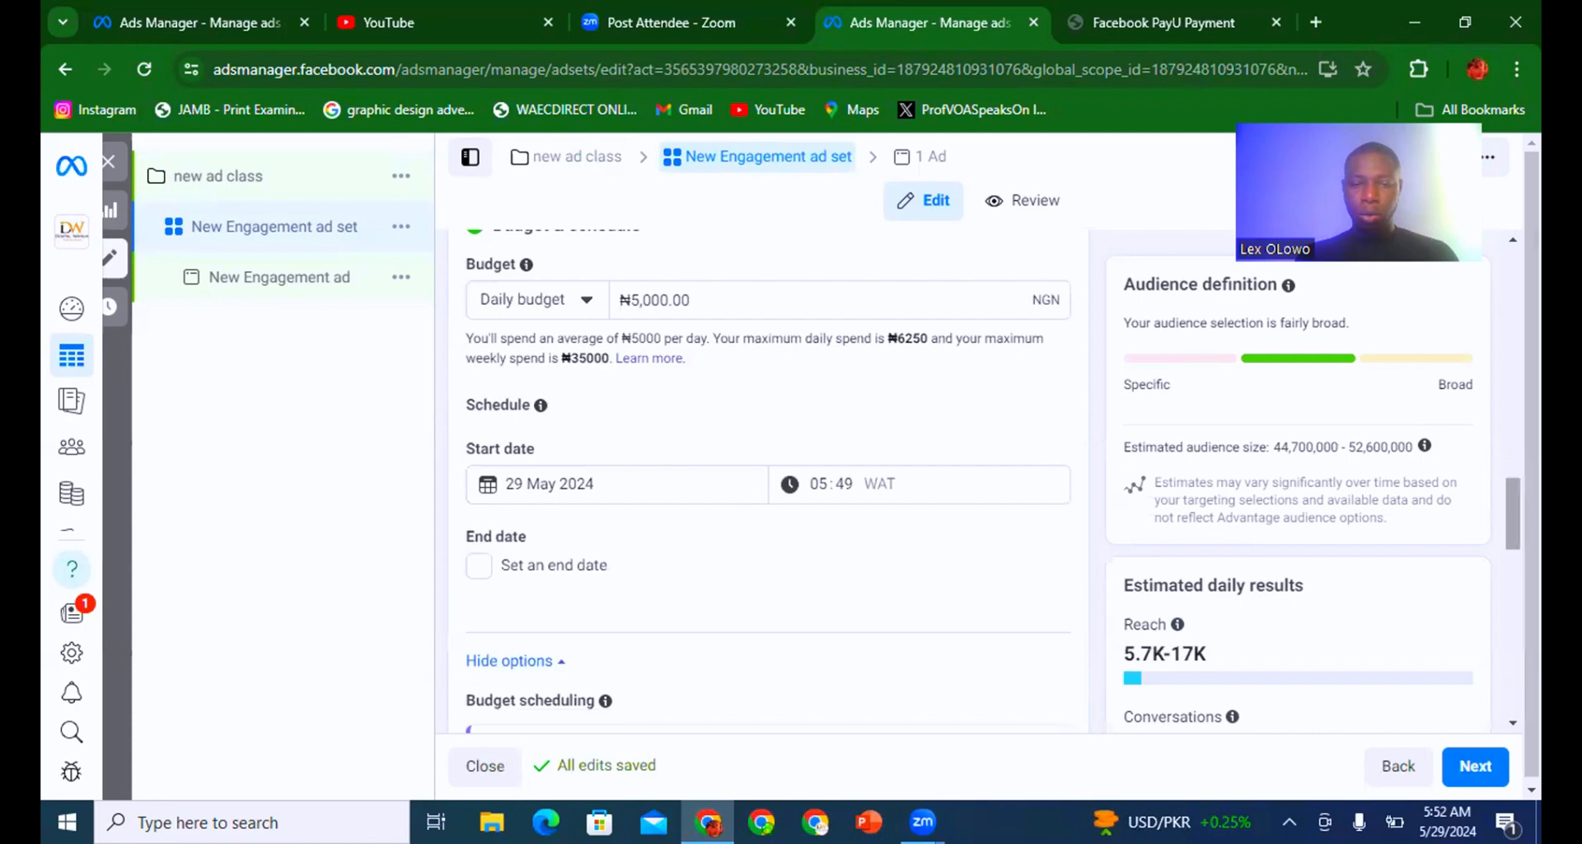
scroll(768, 478, down, 5)
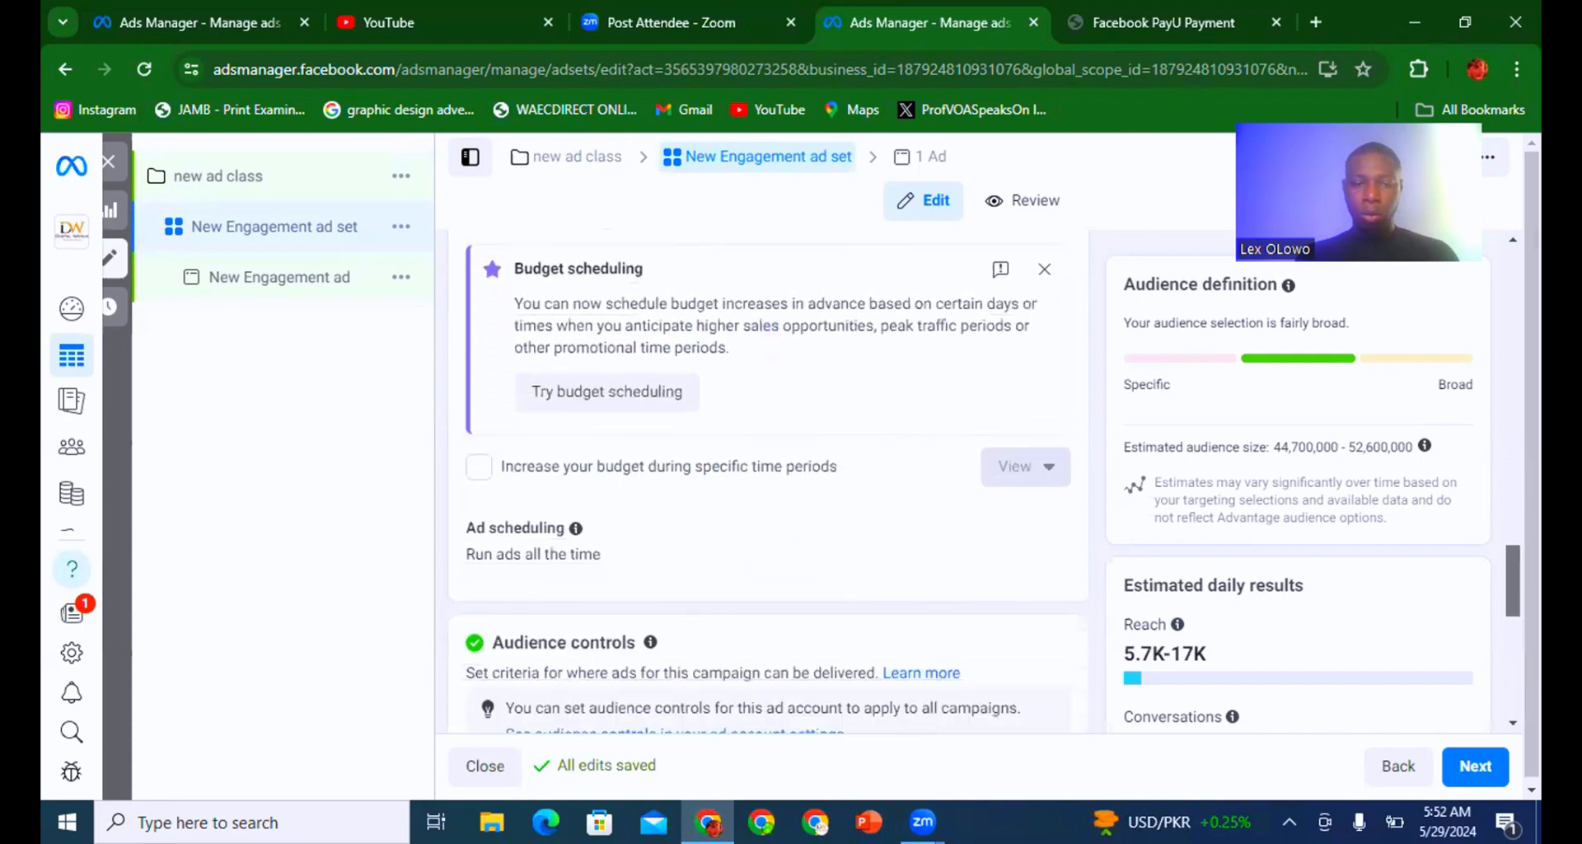
scroll(768, 478, down, 3)
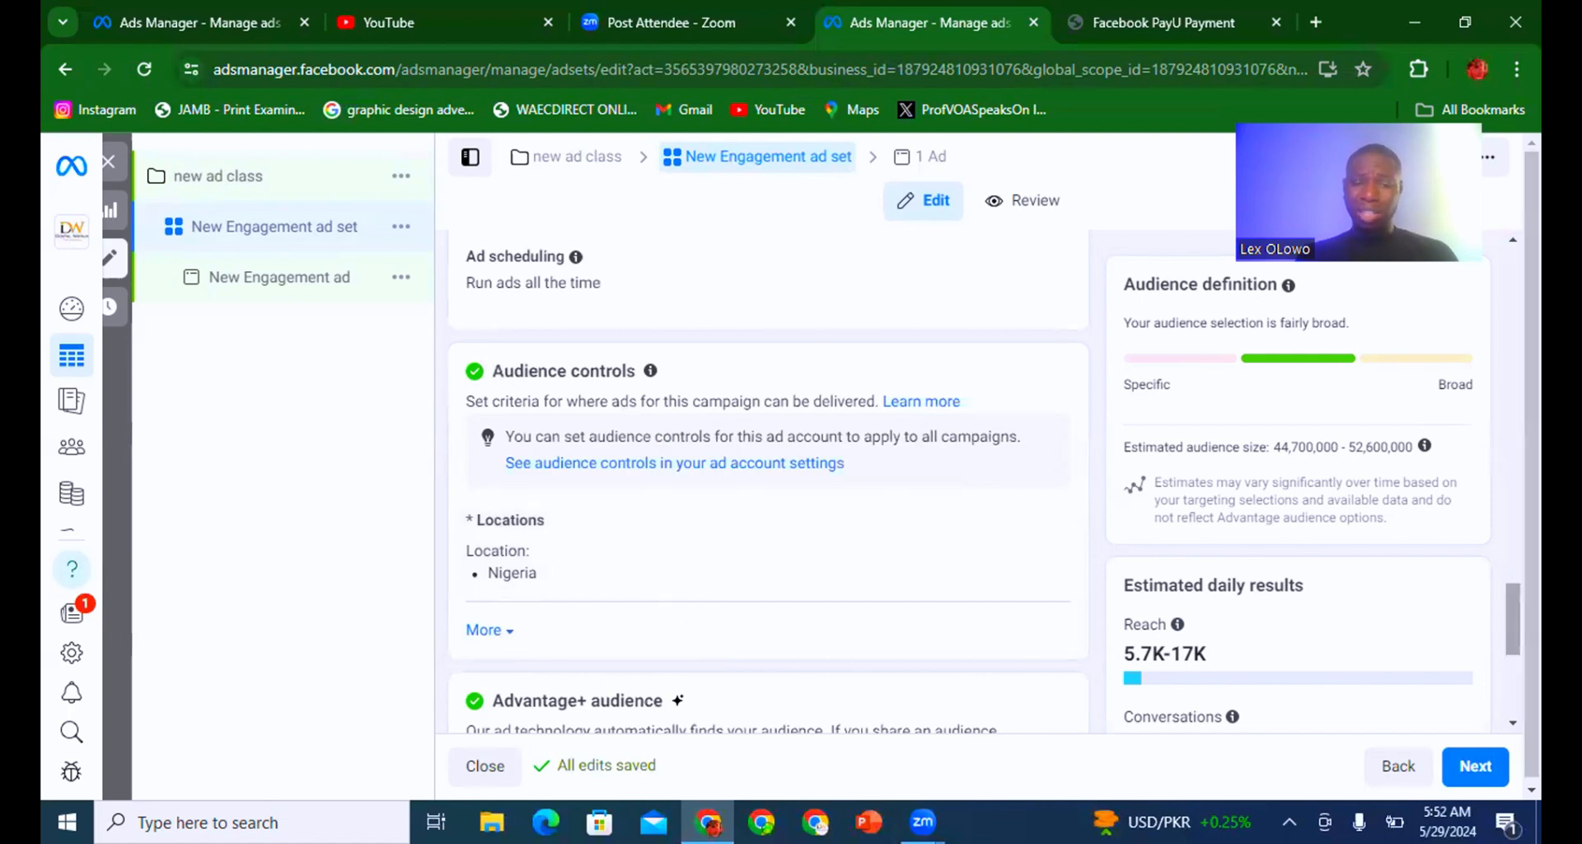
scroll(1513, 618, down, 3)
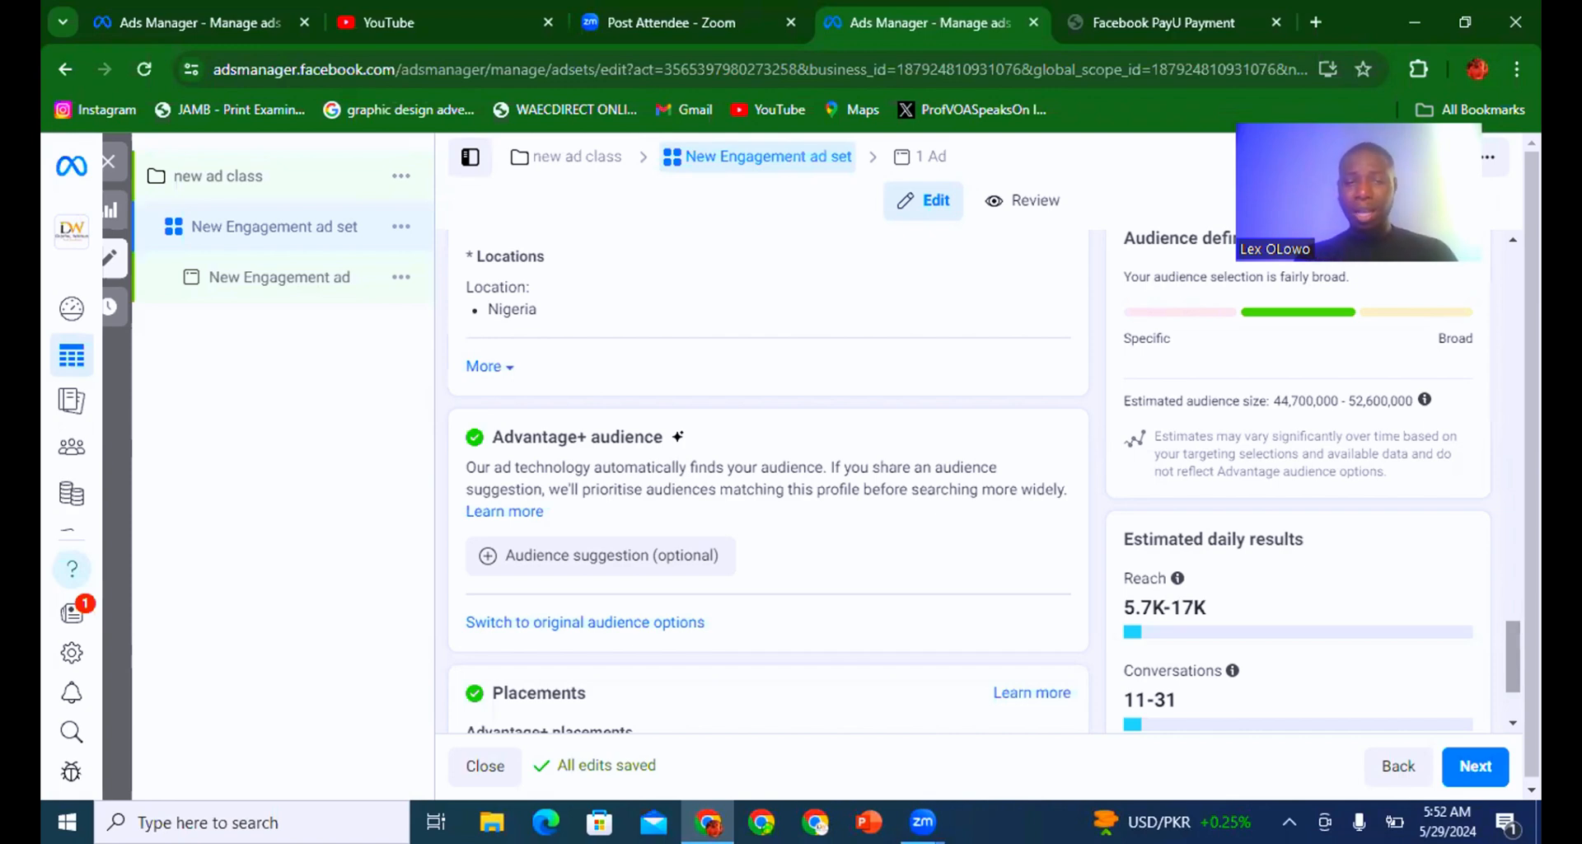
mouse_move(1030, 293)
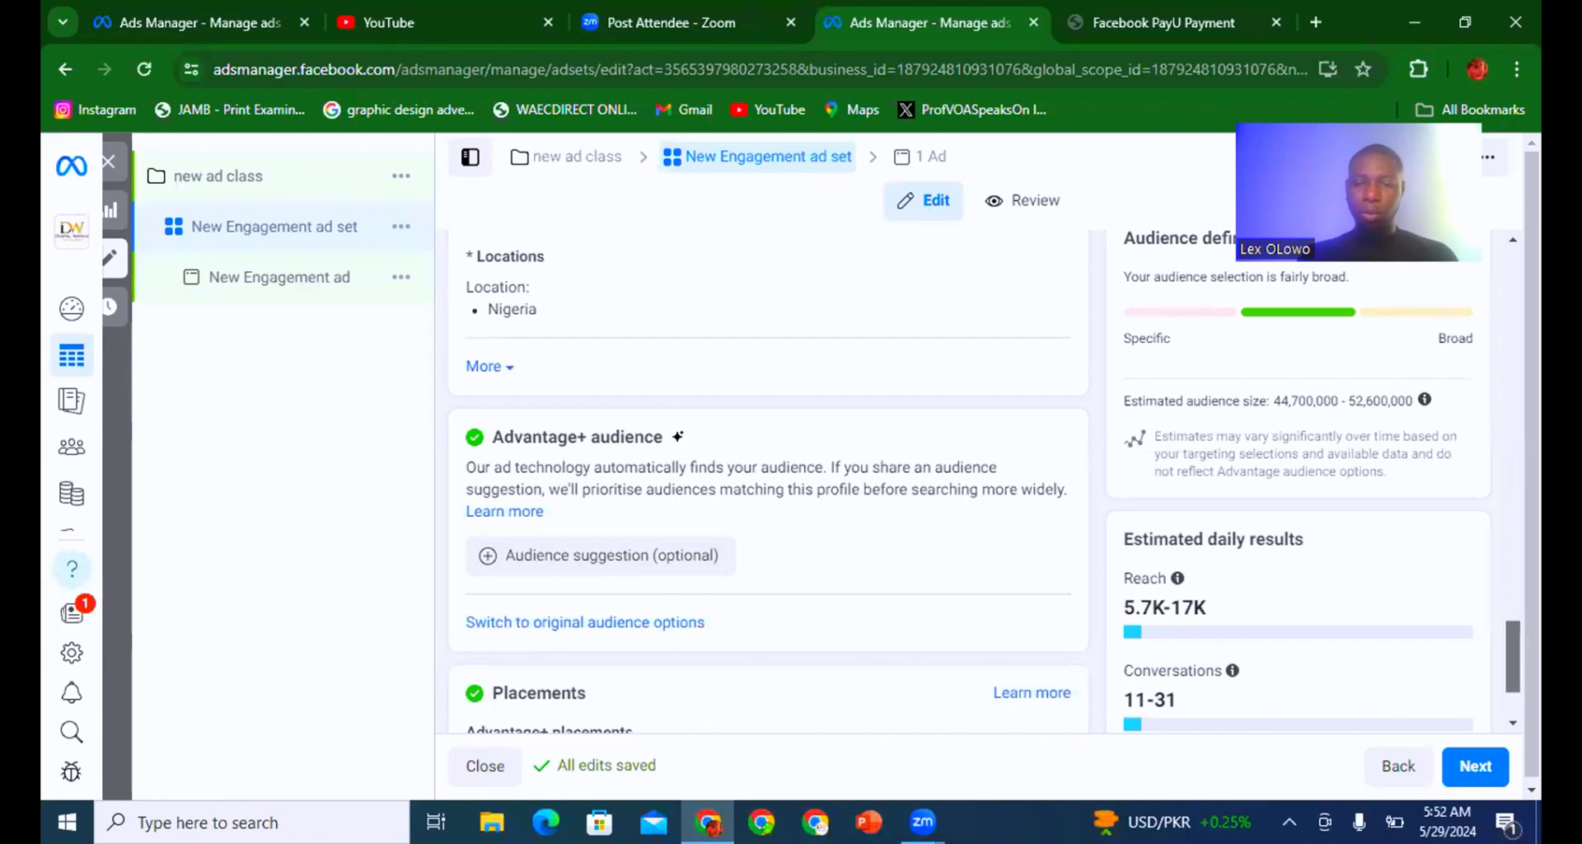
scroll(1512, 655, down, 2)
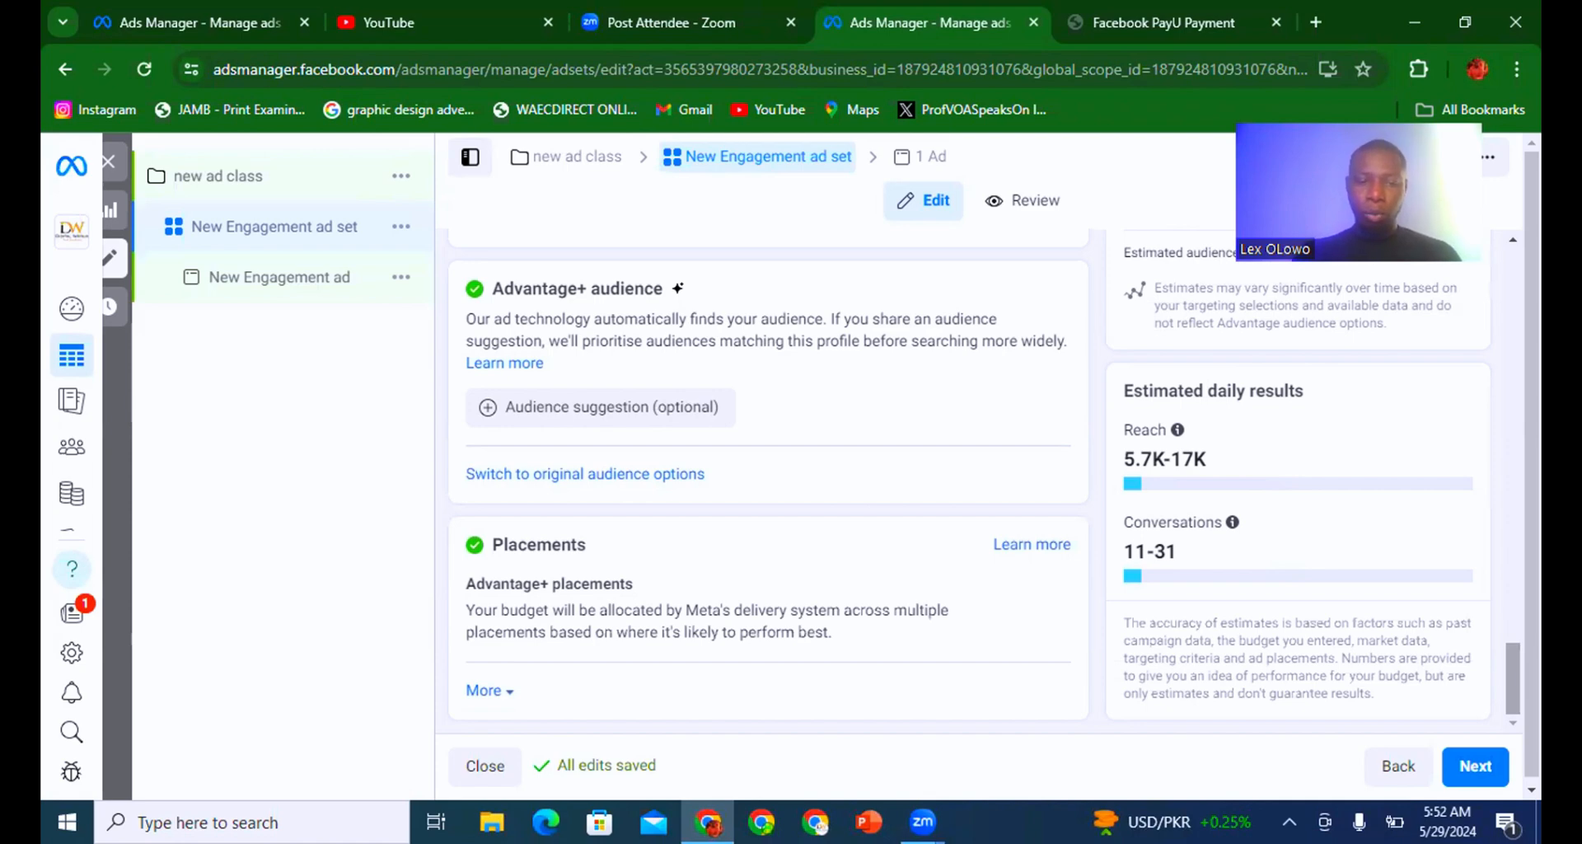
Switch the ad set to manual placements and exclude the Audience Network platform.
click(495, 694)
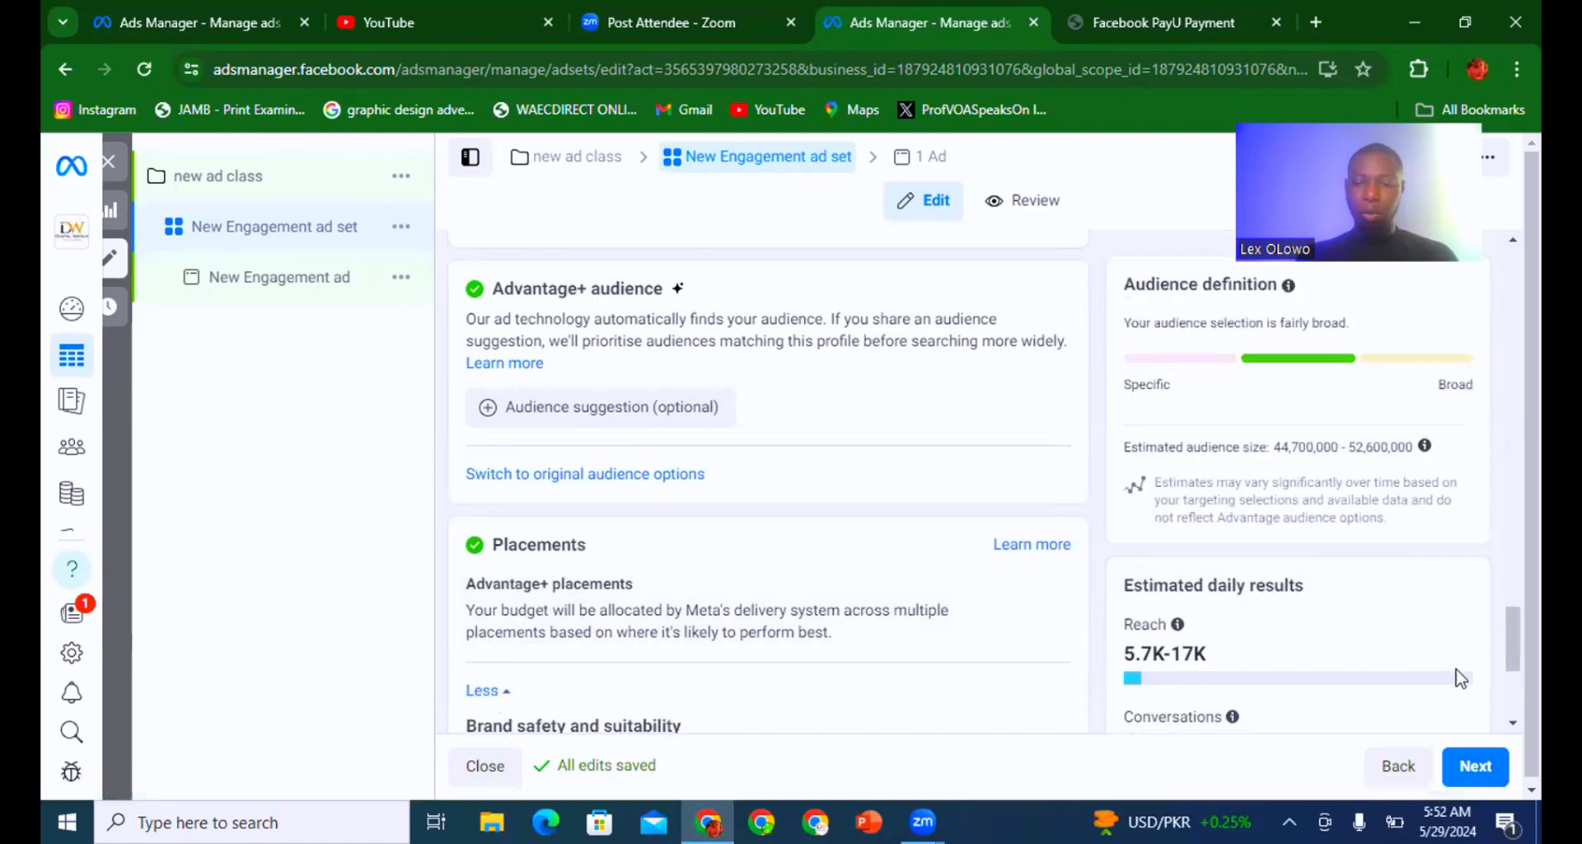
scroll(790, 489, down, 3)
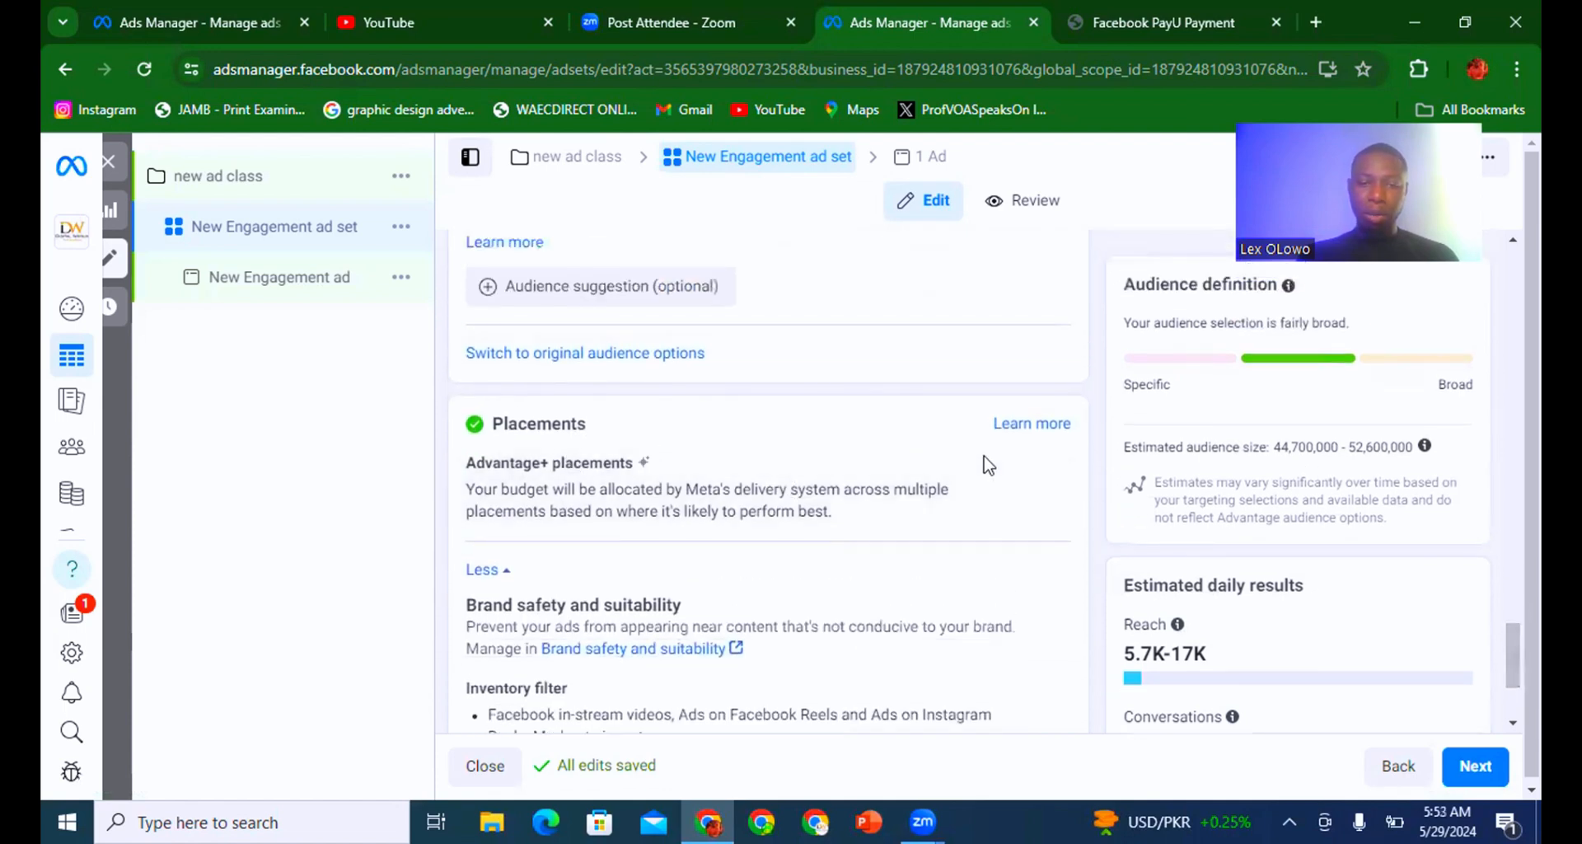
click(1034, 466)
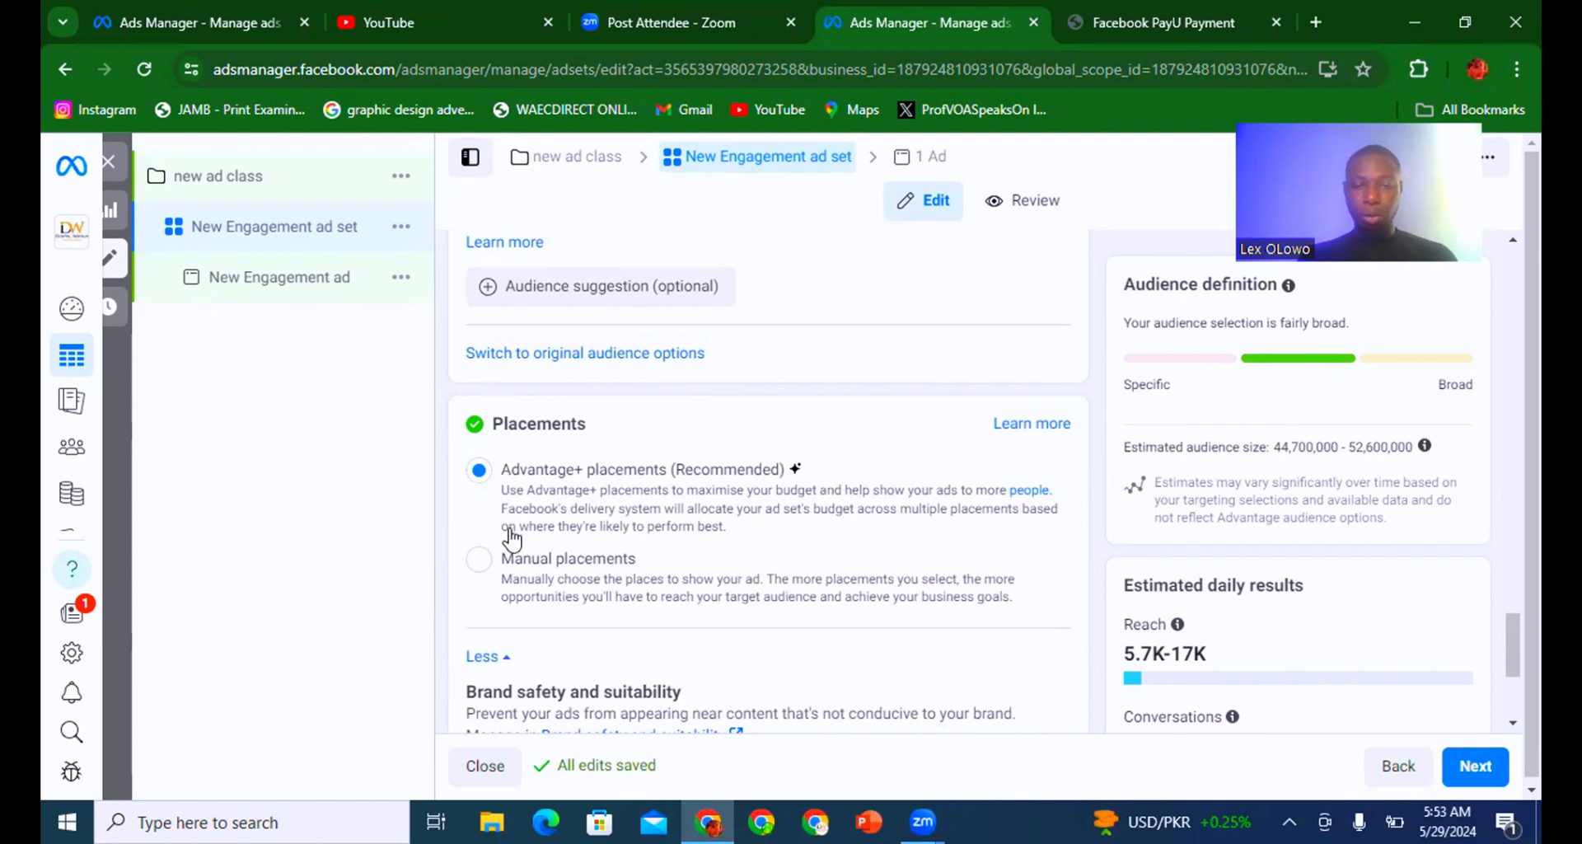
click(476, 561)
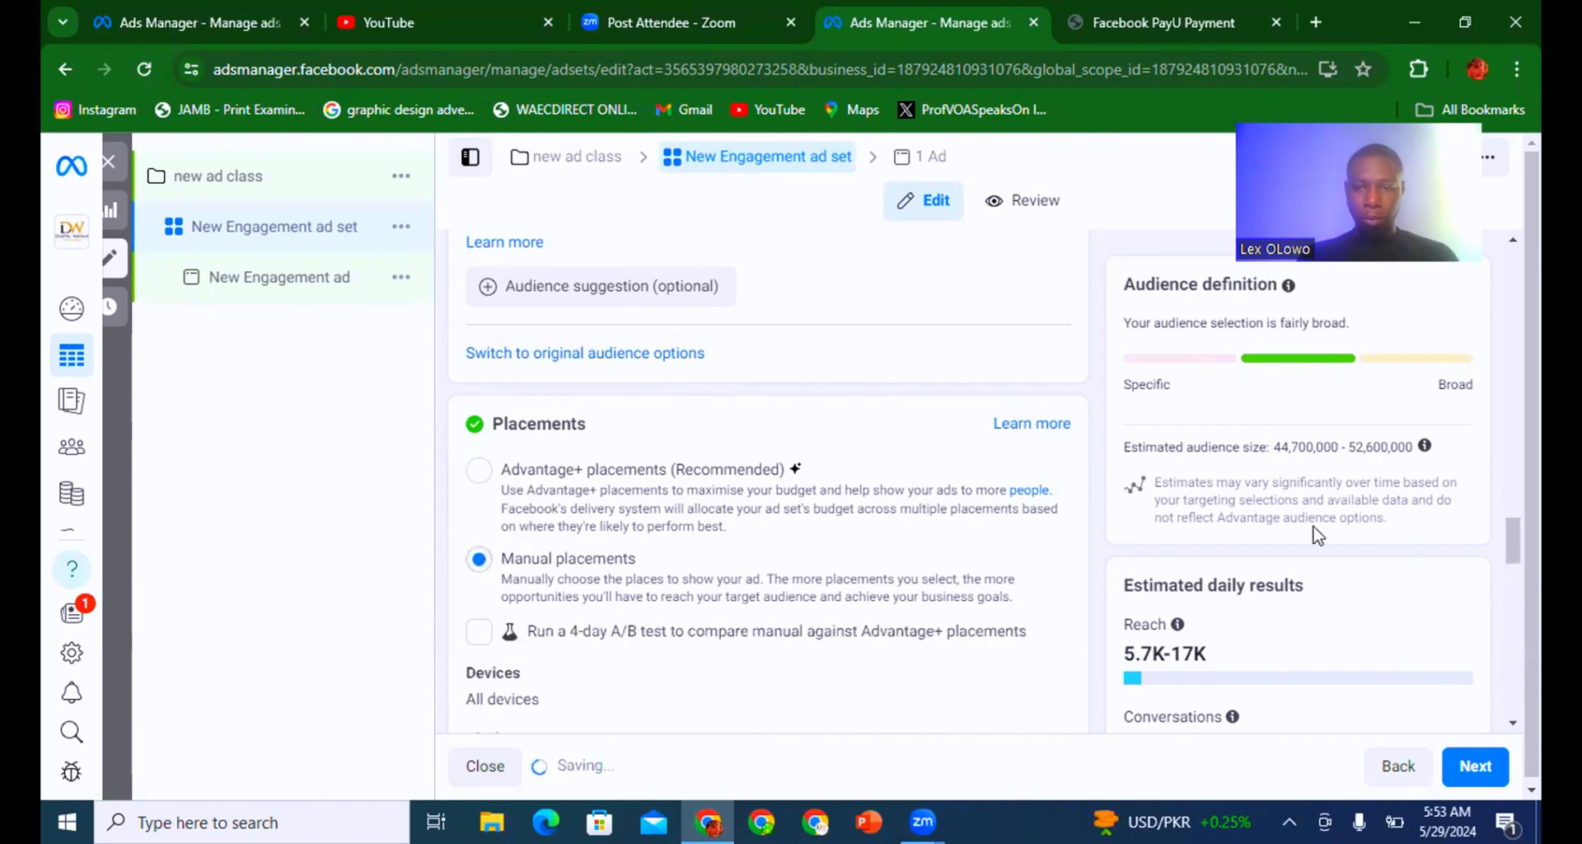
scroll(1513, 539, down, 5)
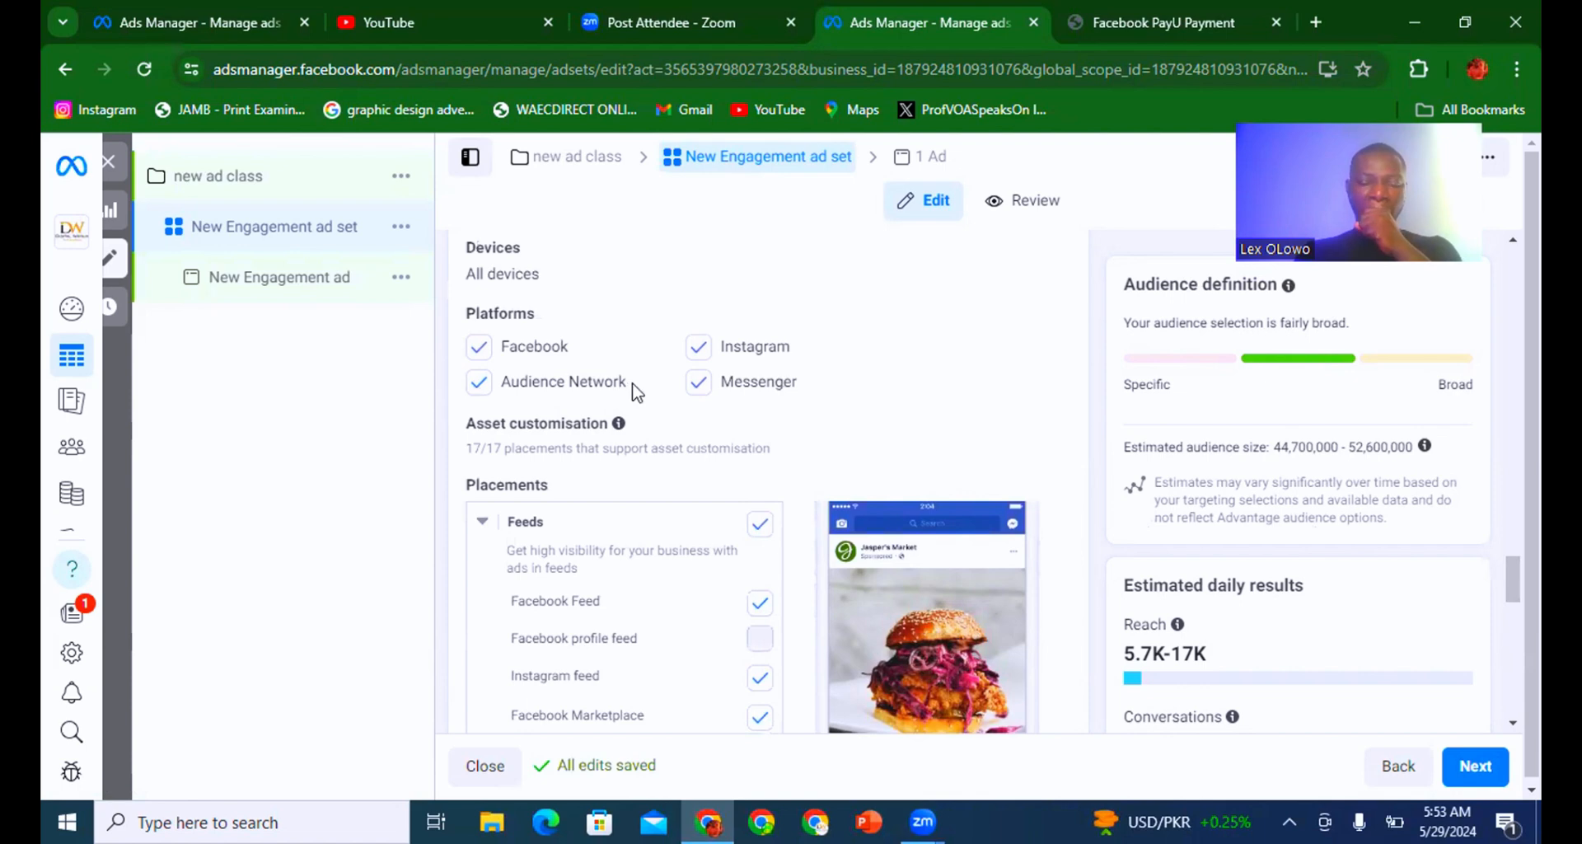
click(479, 383)
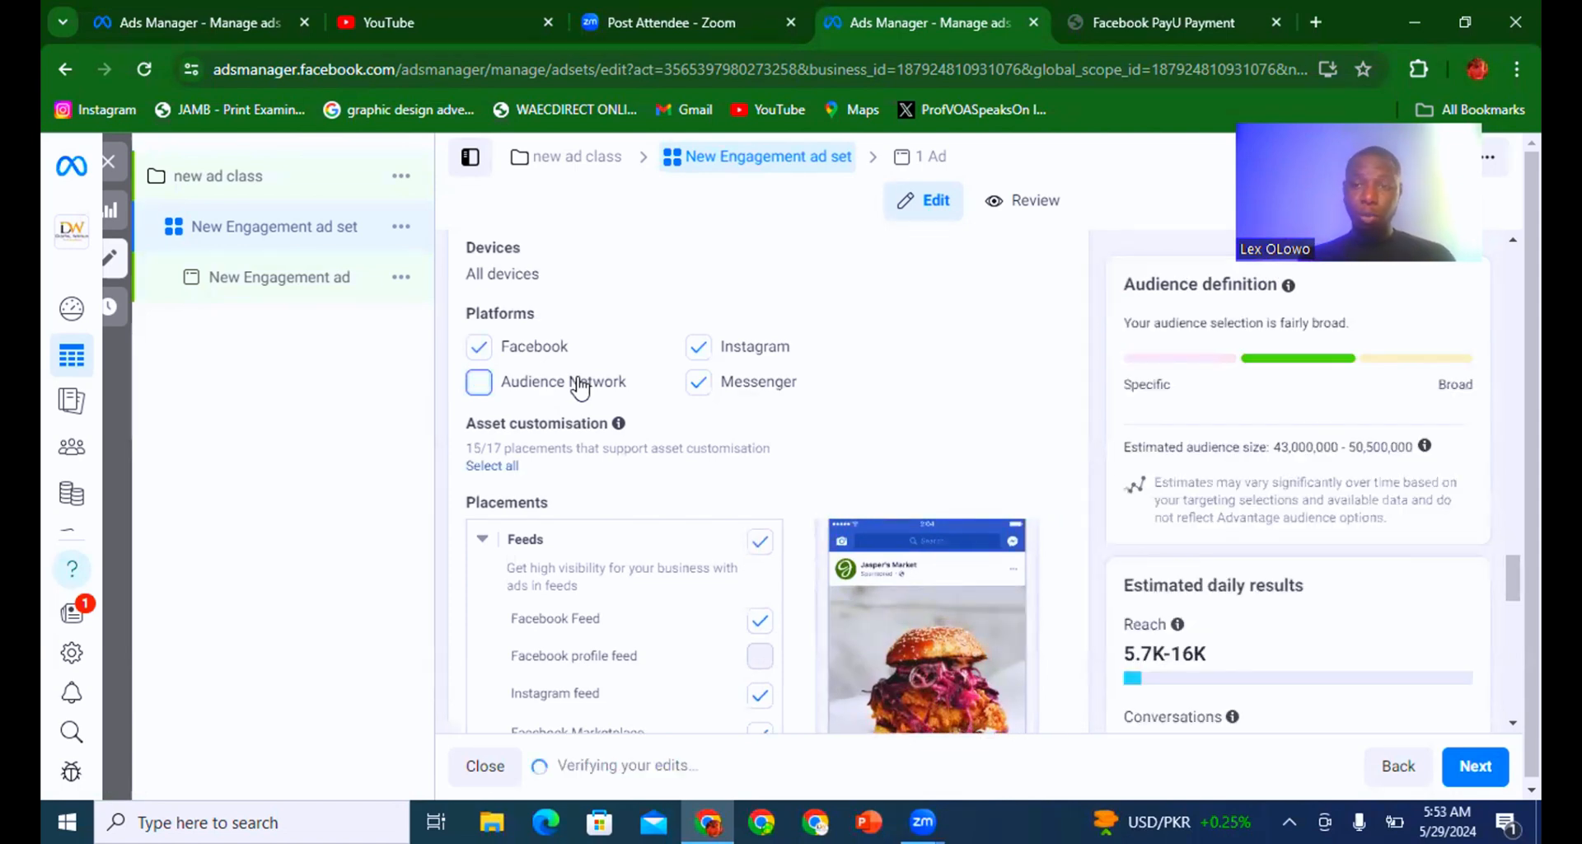
Include the Audience Network platform again, exclude Messenger from the placements, and continue to the ad level.
click(479, 383)
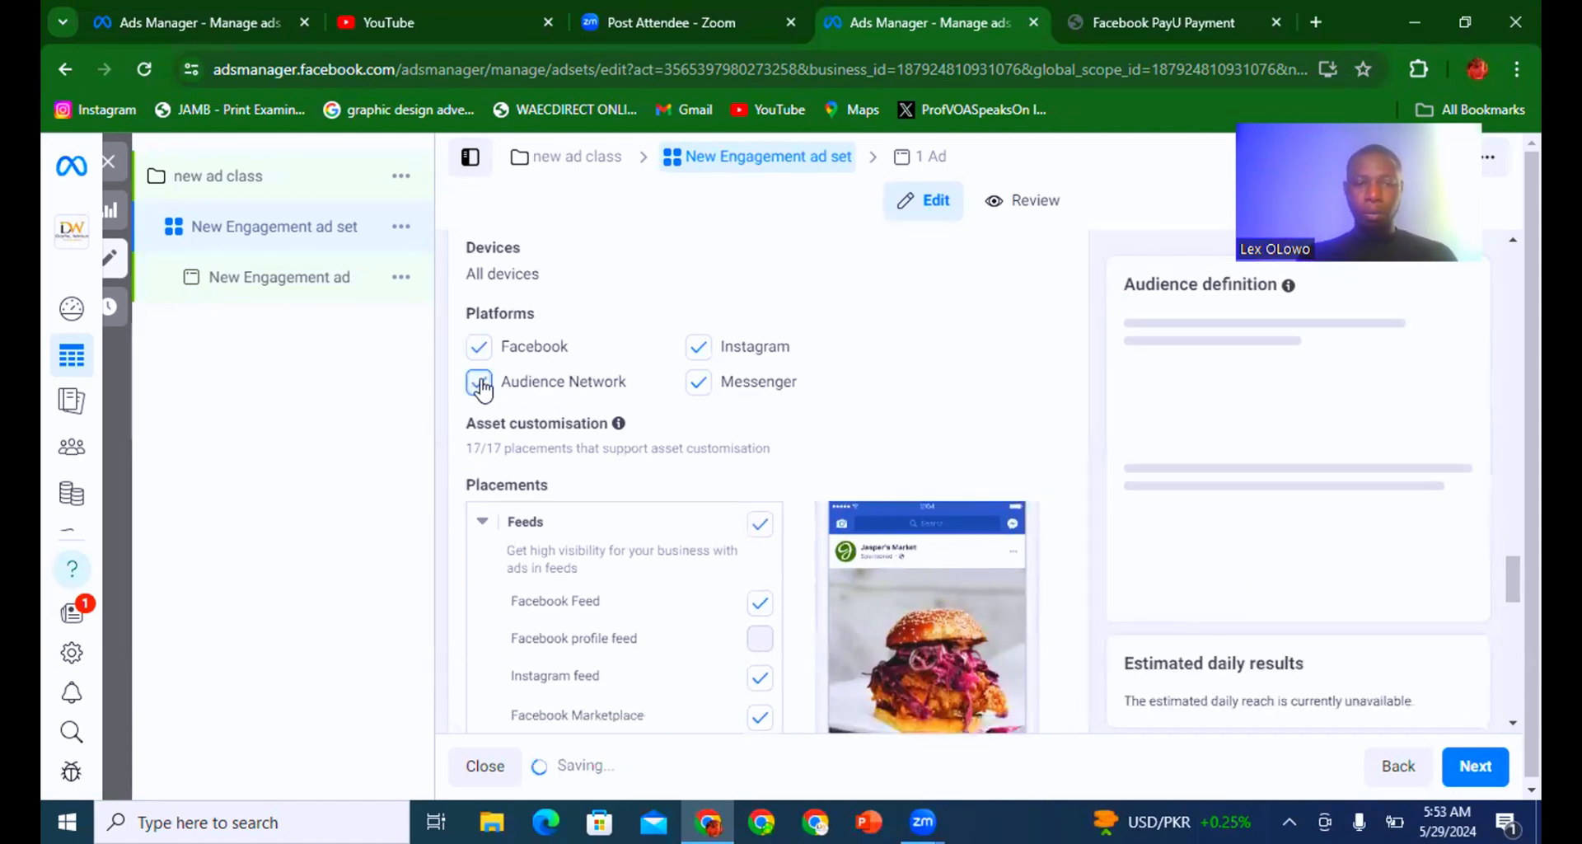
click(712, 391)
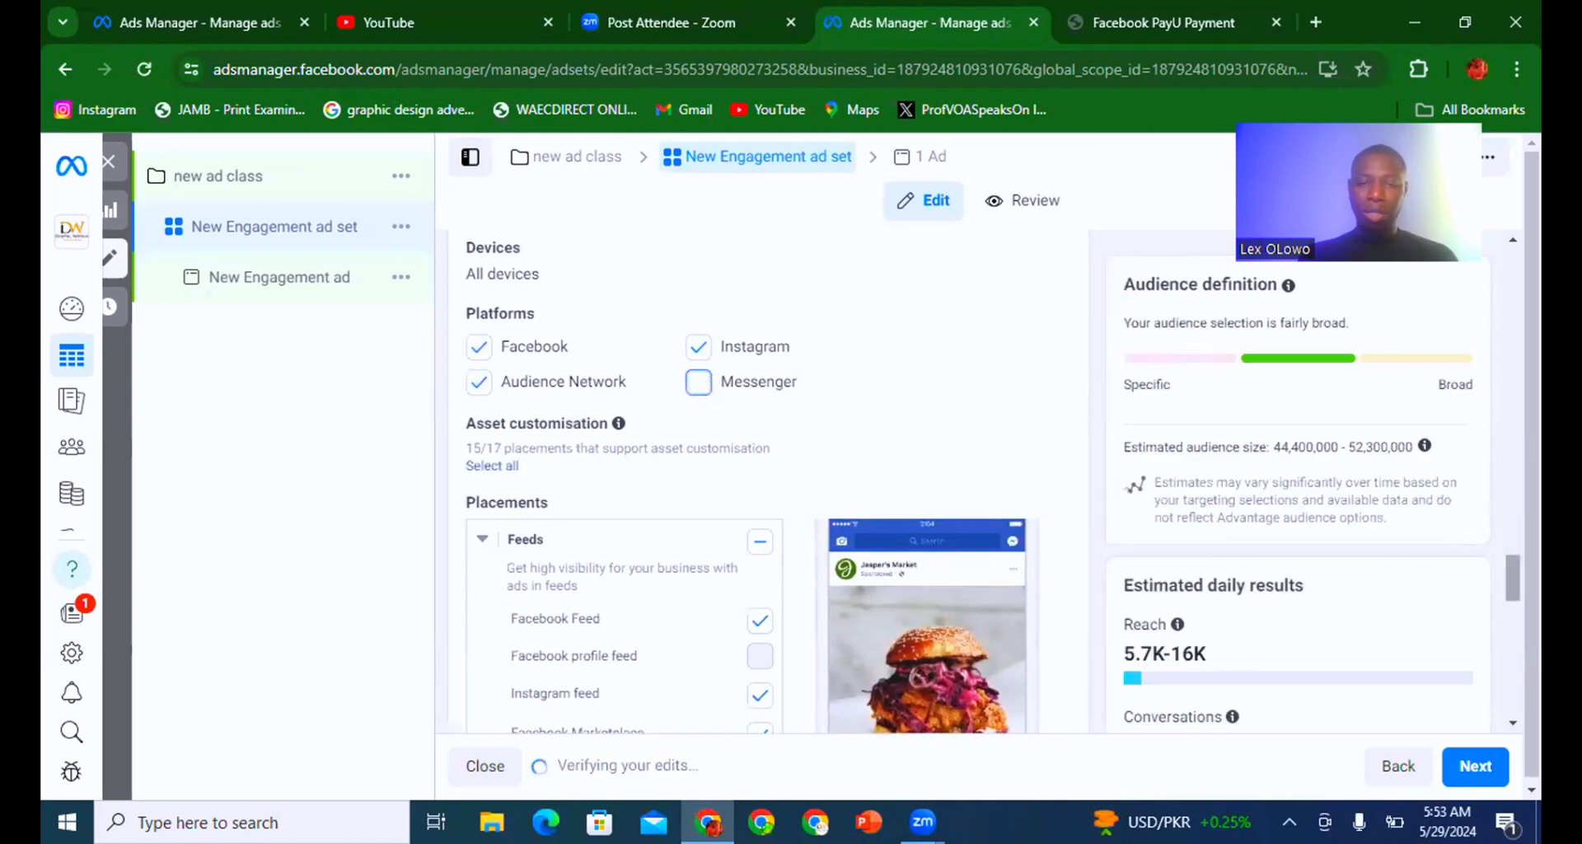
drag(1513, 580, 1514, 693)
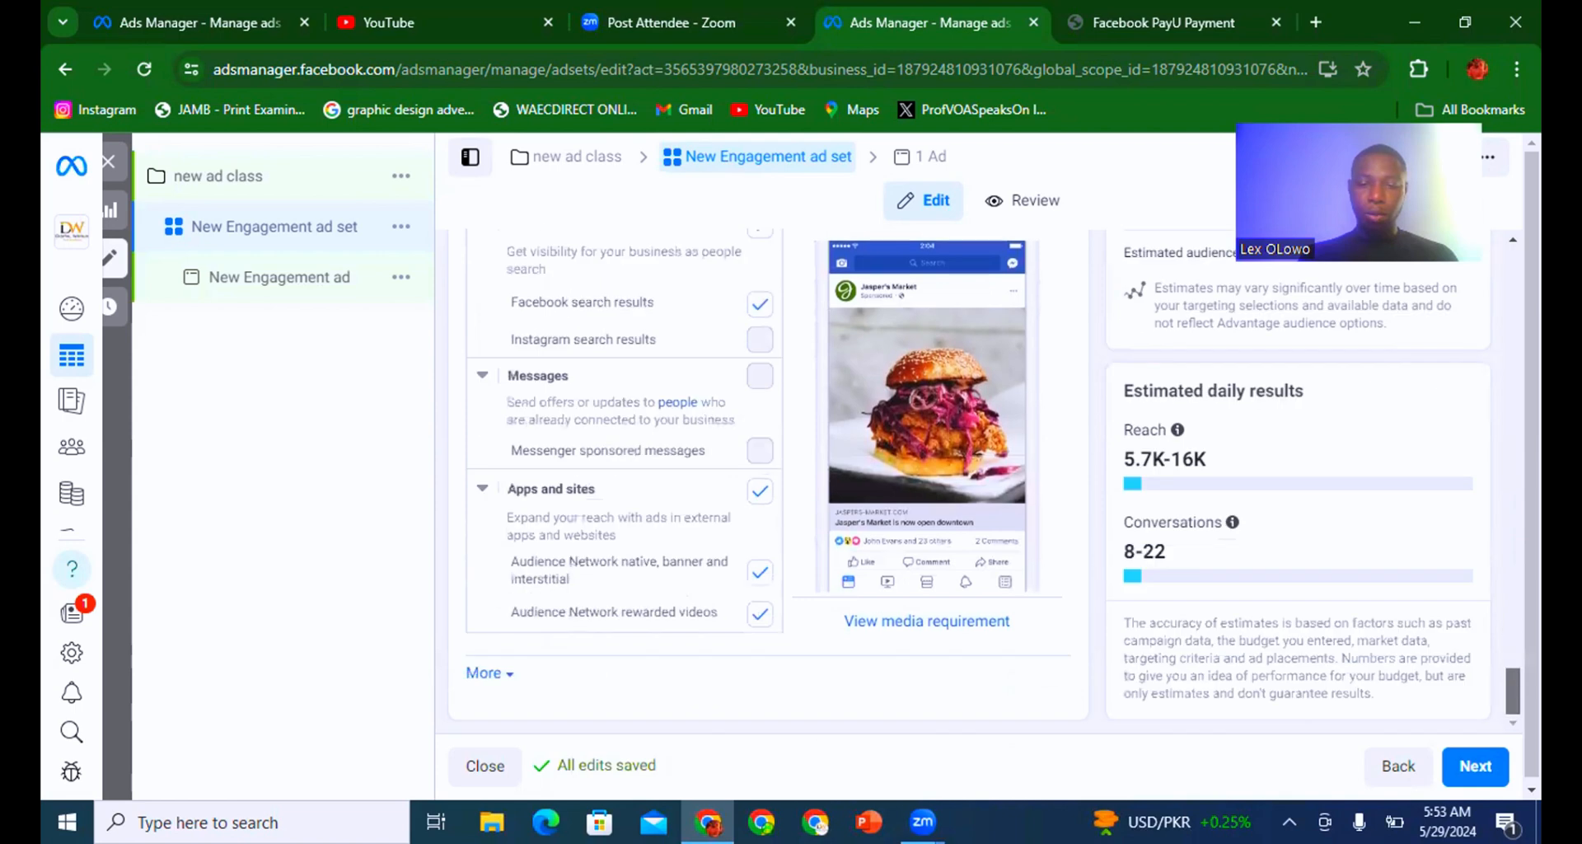
click(1479, 766)
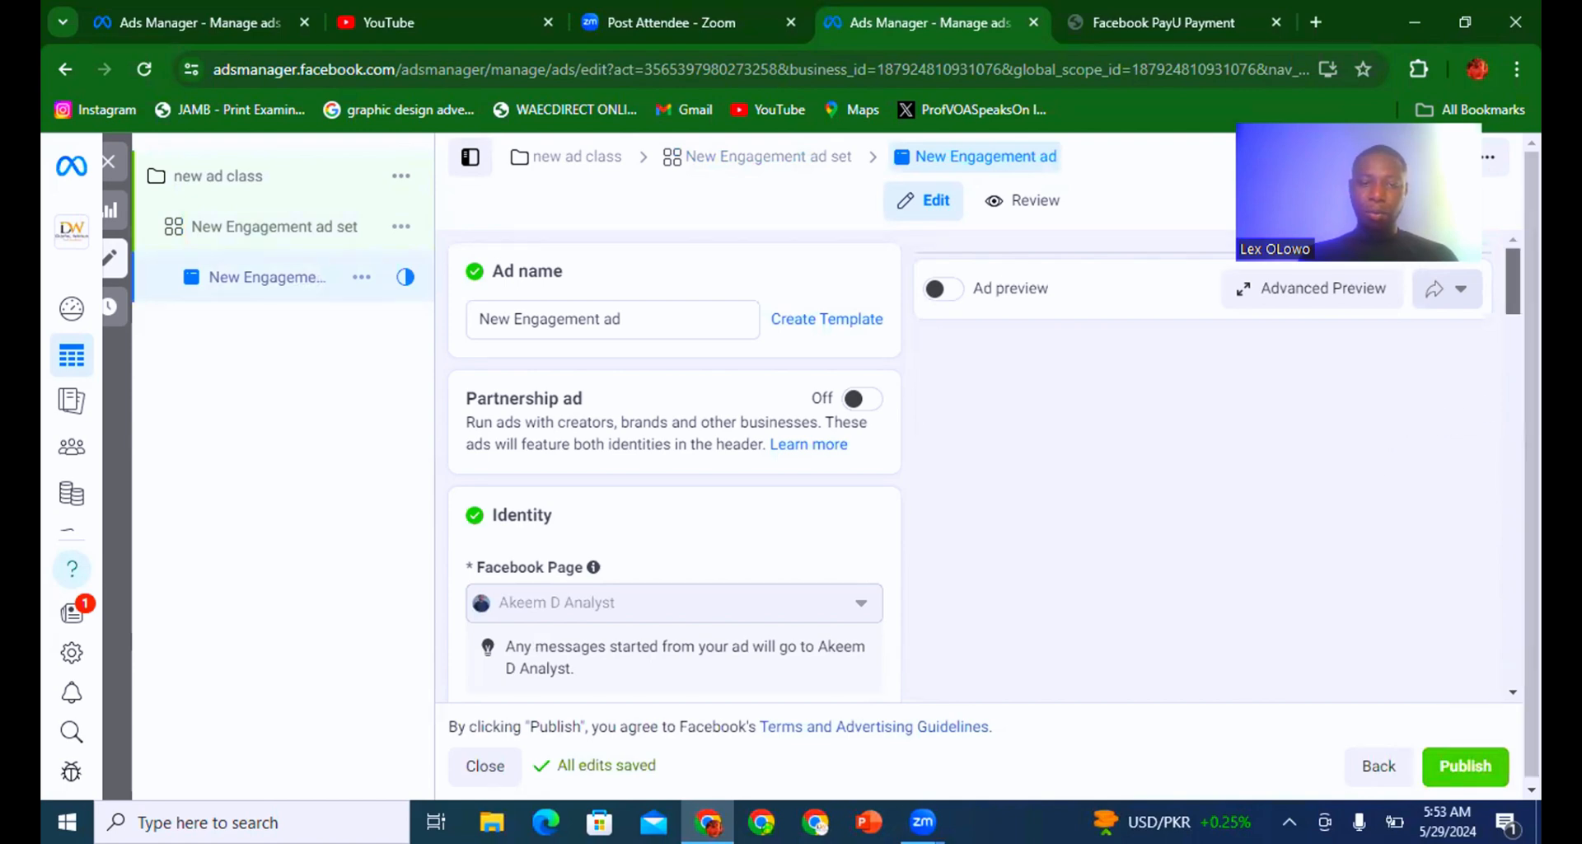
Review the ad's identity, Instagram account and ad setup options, including the single image or video and carousel formats.
scroll(674, 470, down, 4)
scroll(674, 469, down, 2)
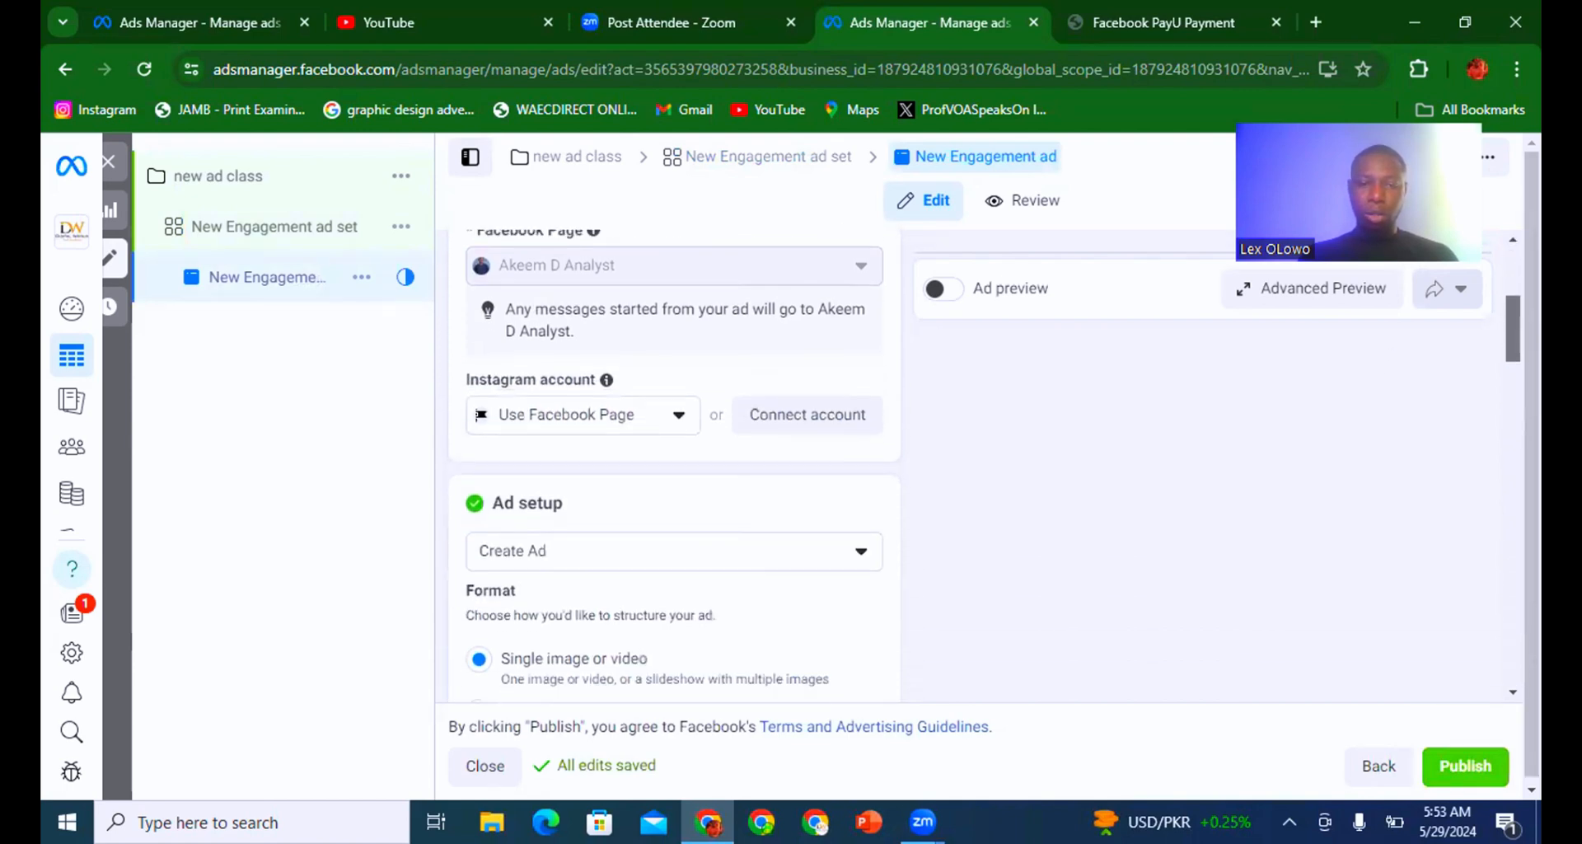
scroll(674, 469, up, 2)
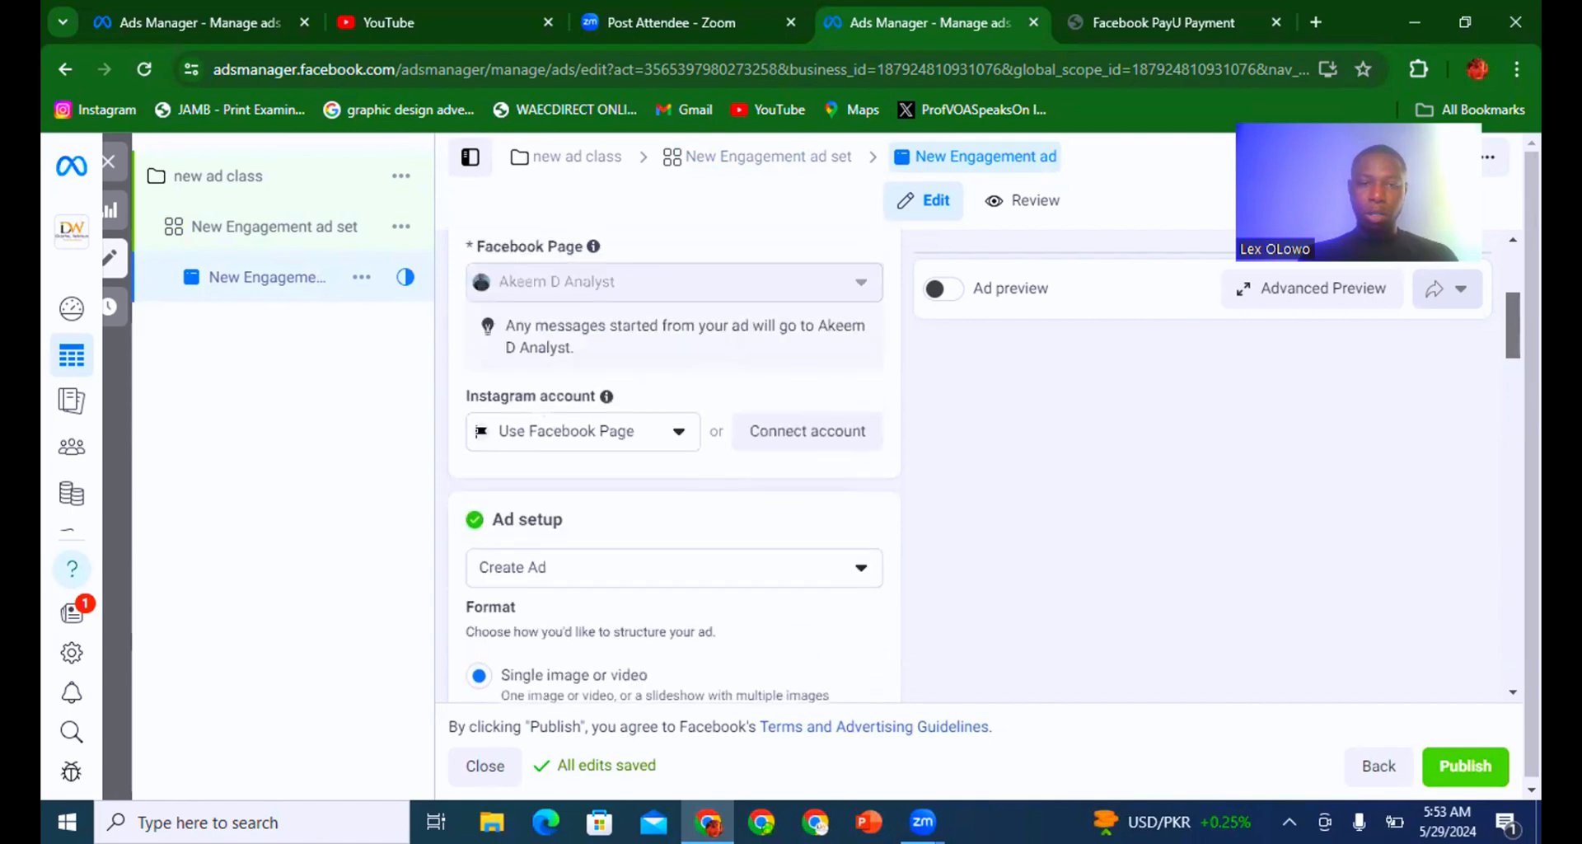
scroll(674, 470, up, 1)
scroll(674, 470, down, 3)
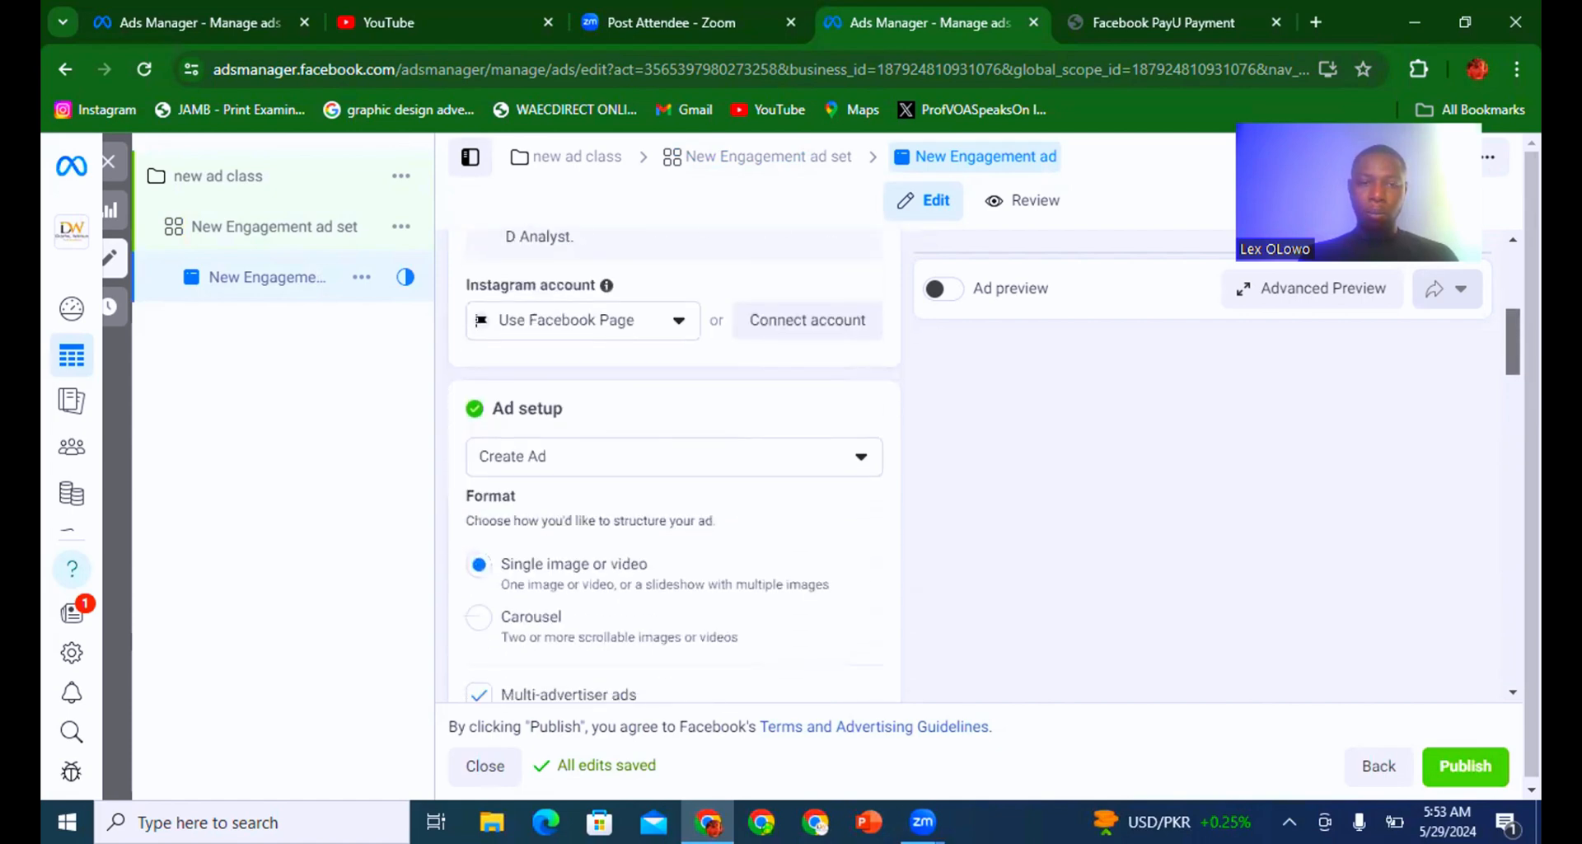
scroll(674, 470, up, 2)
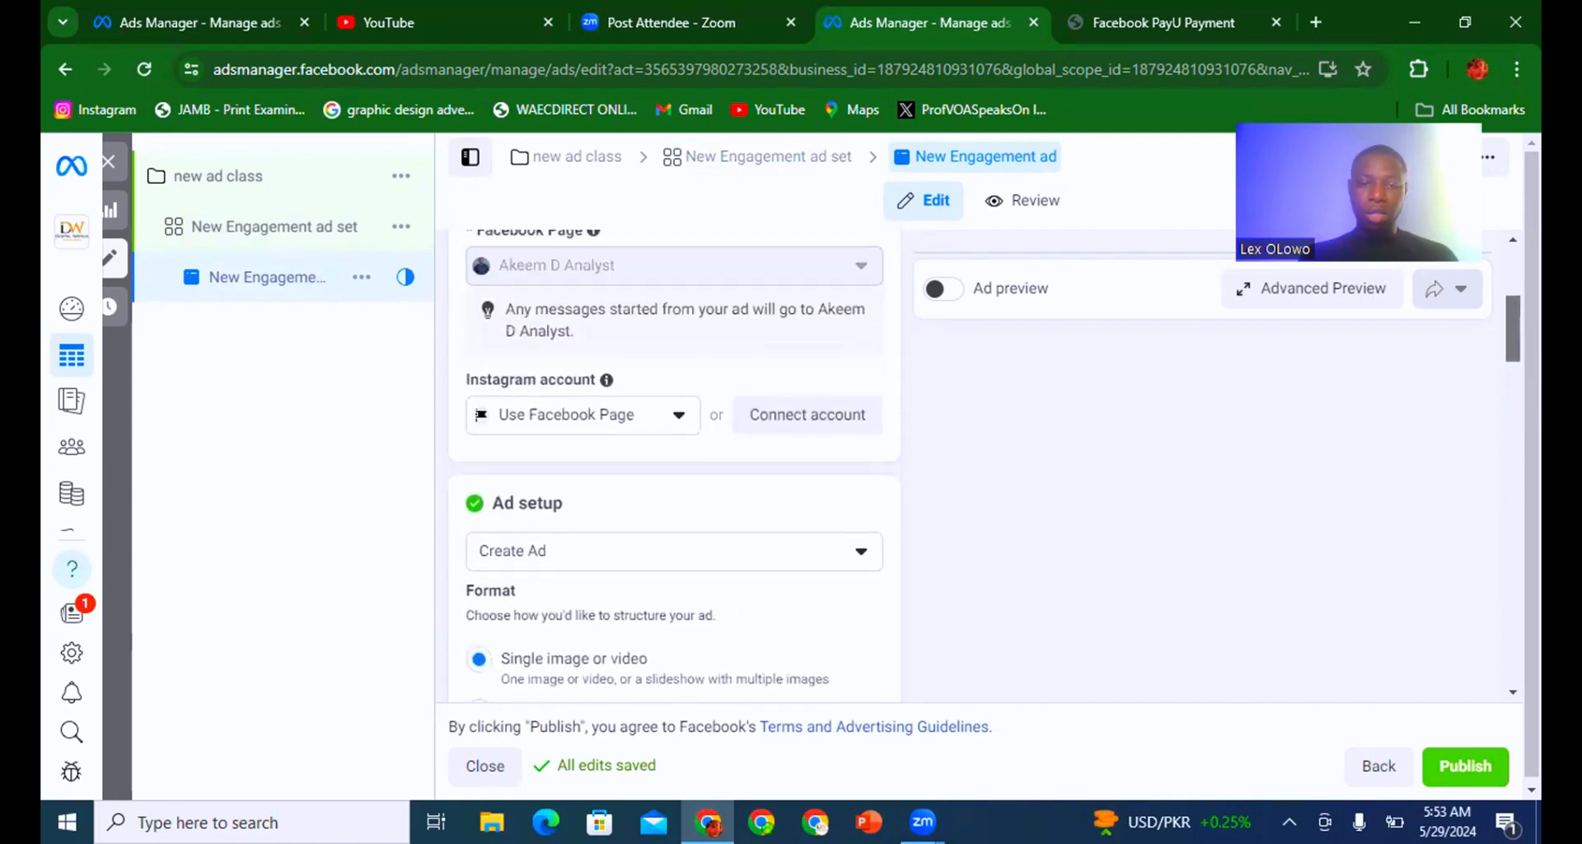
scroll(674, 469, down, 3)
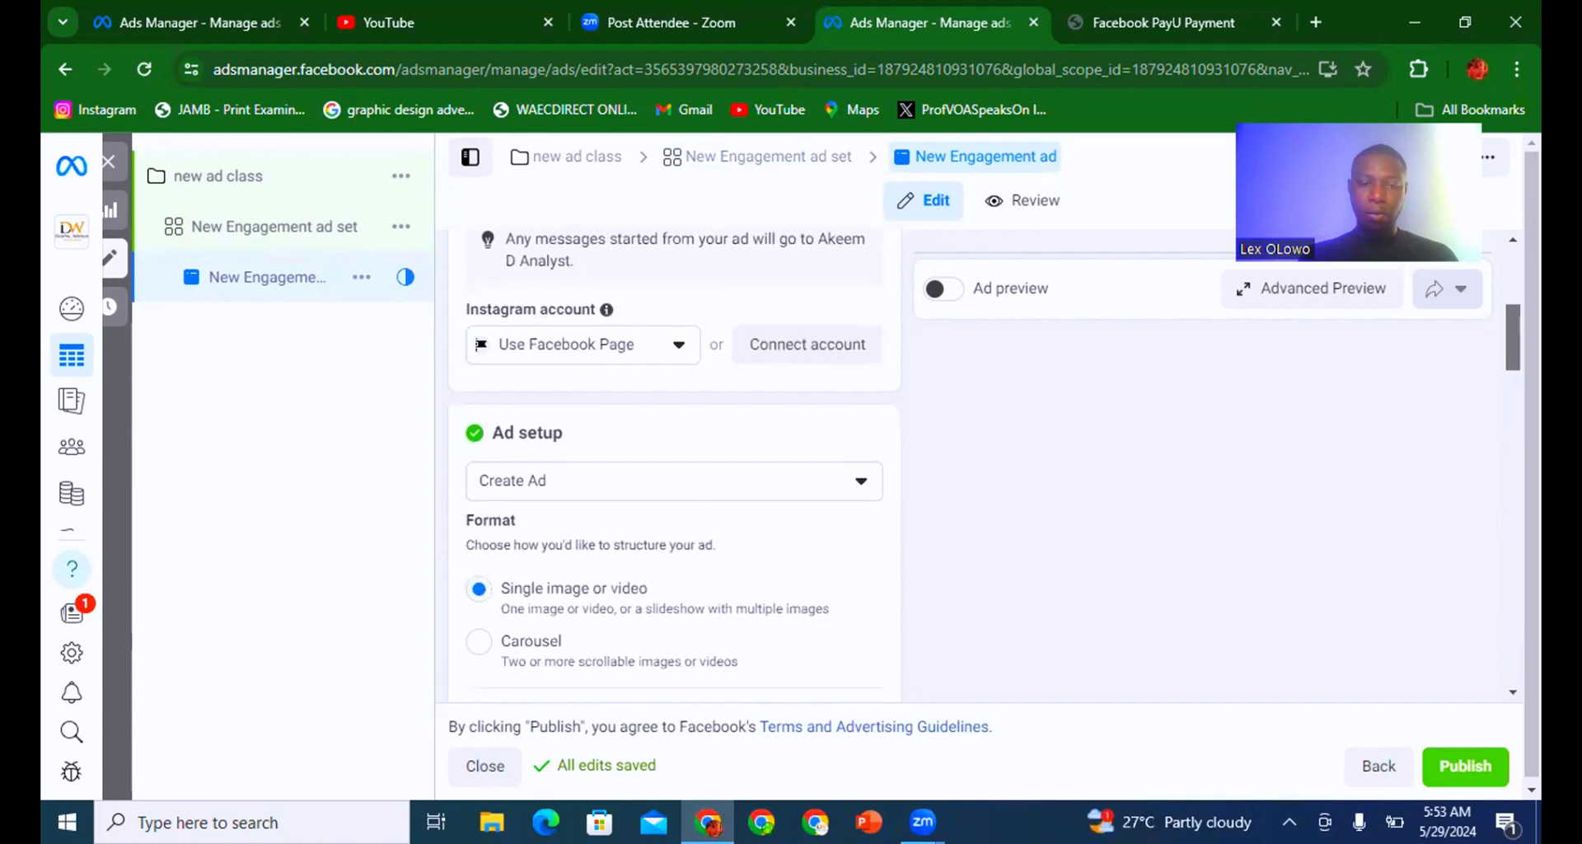
scroll(674, 470, down, 5)
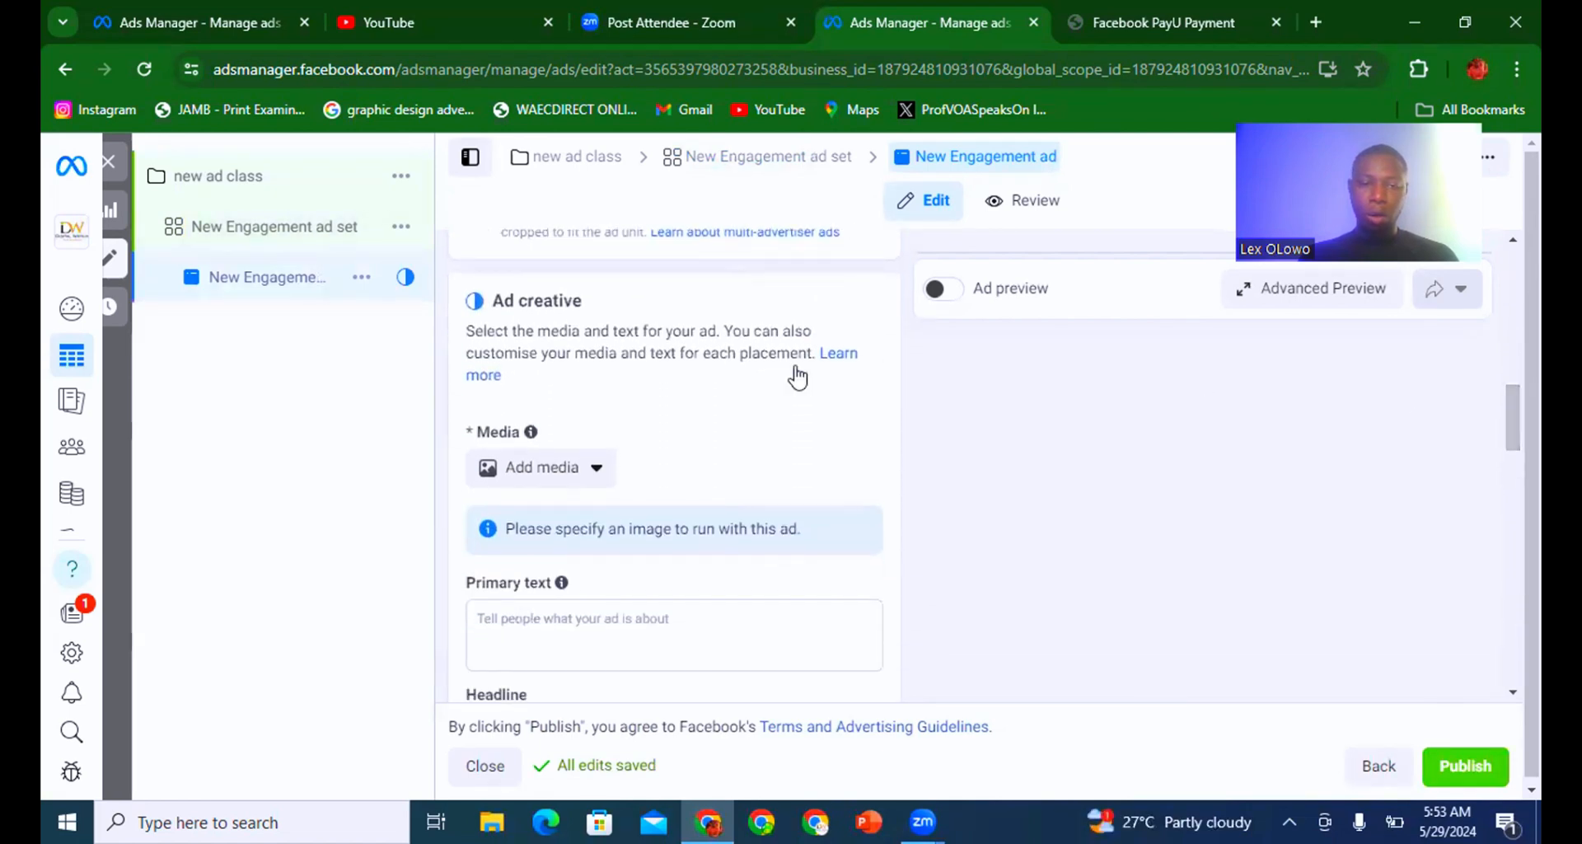
Upload the image _MG_5174 from the Downloads folder as the ad's media.
click(563, 487)
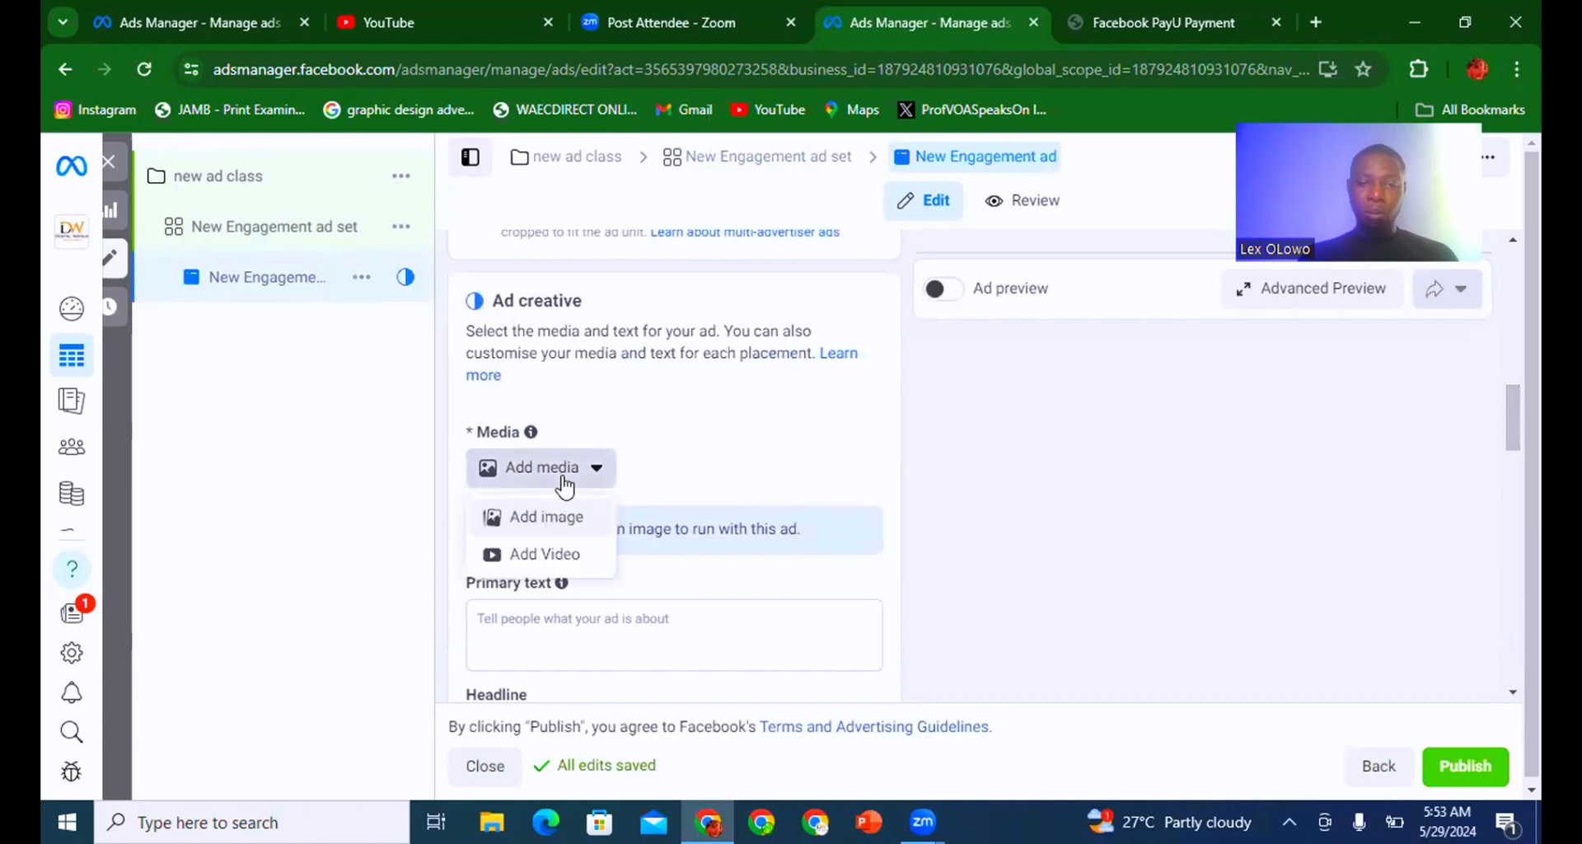
click(561, 534)
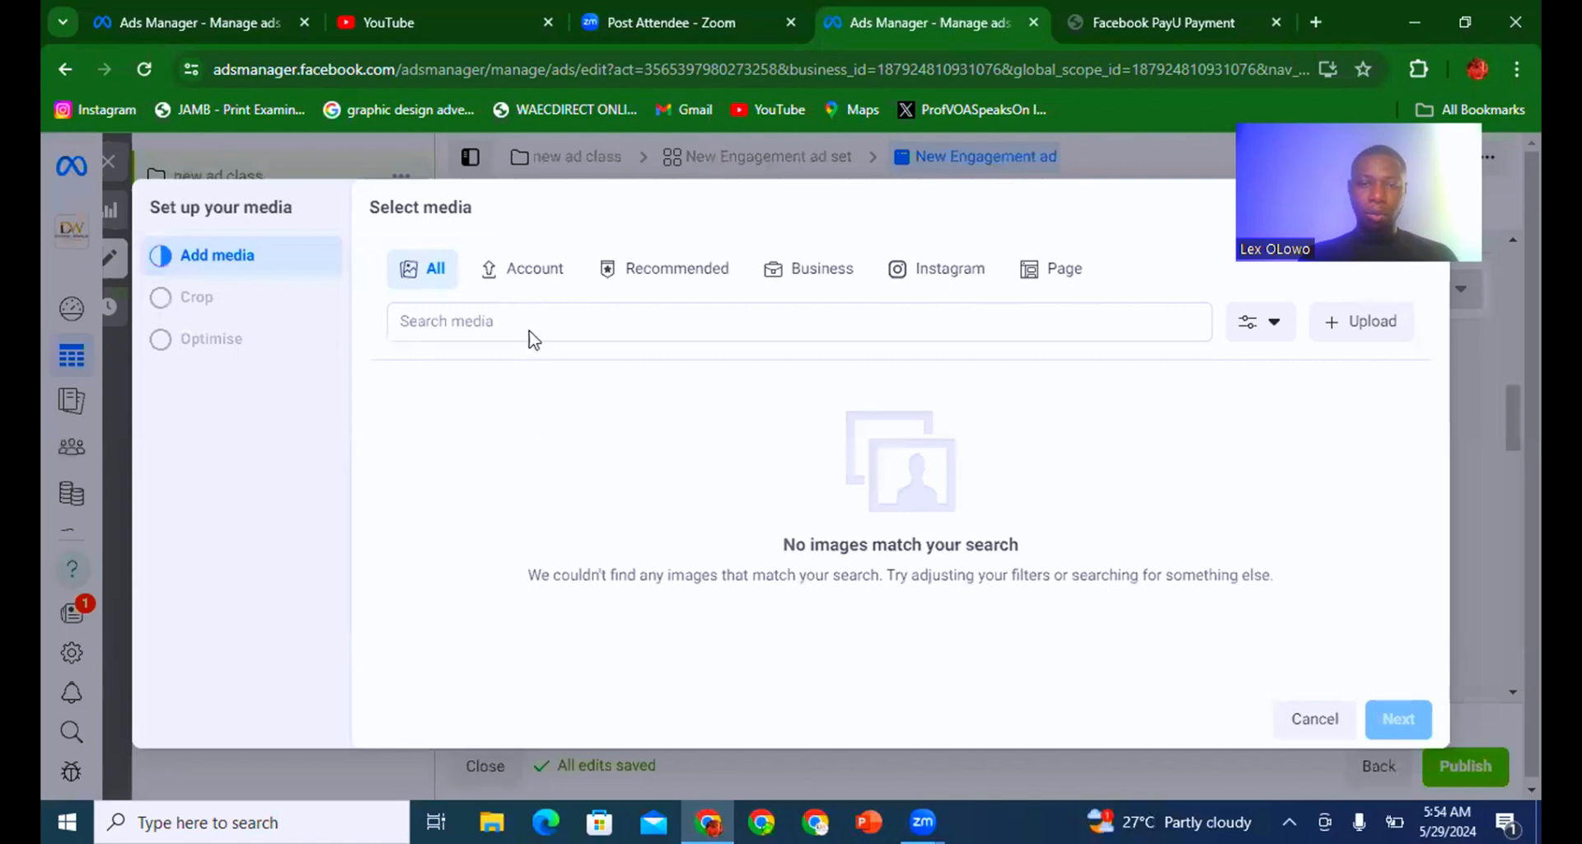
click(1387, 330)
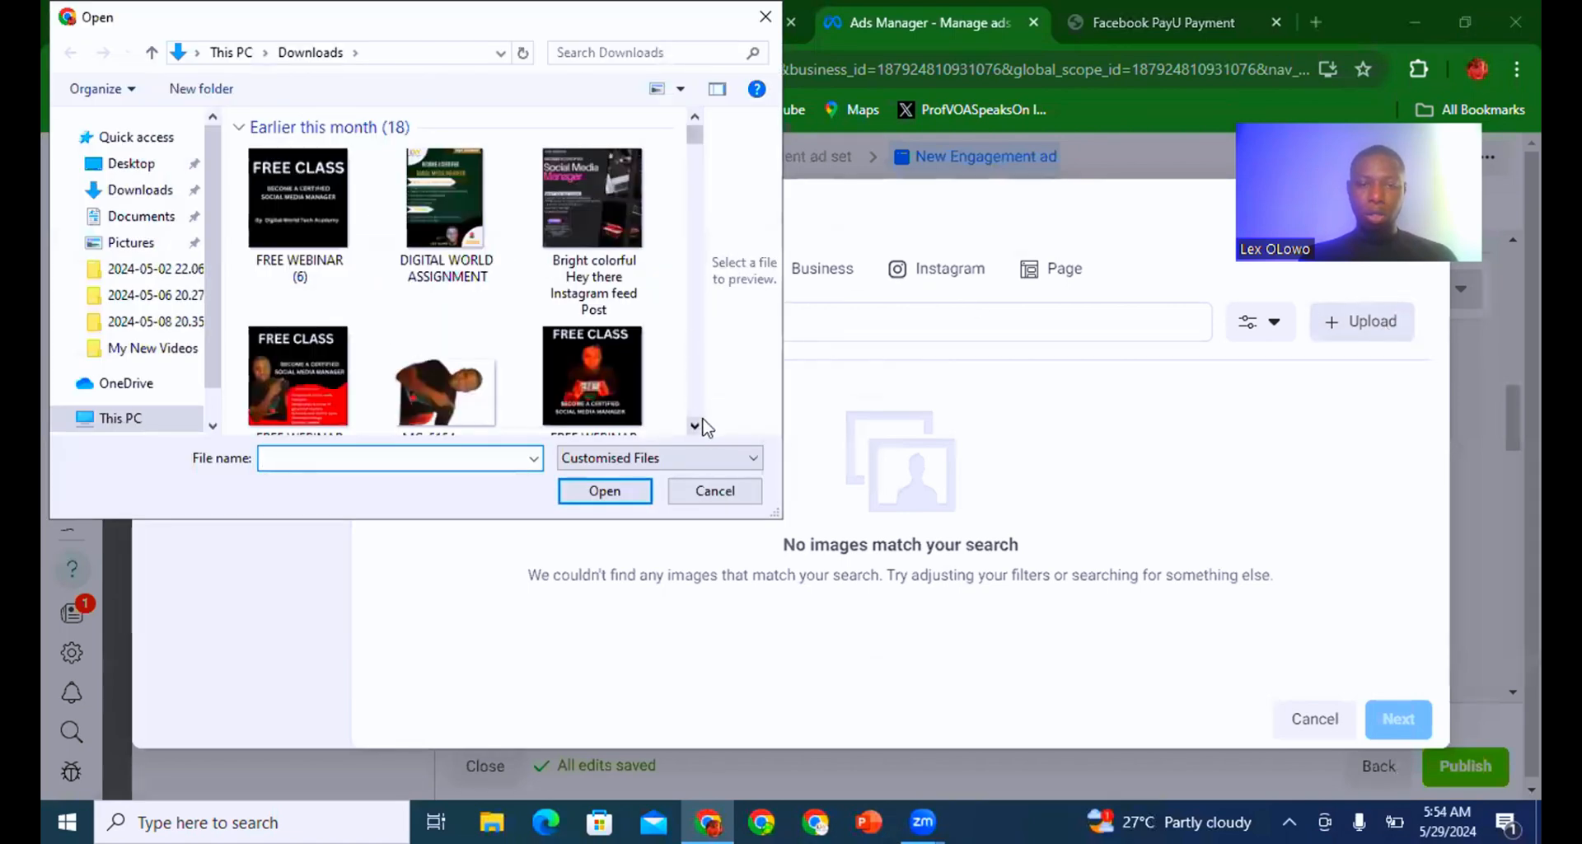
click(695, 427)
click(694, 427)
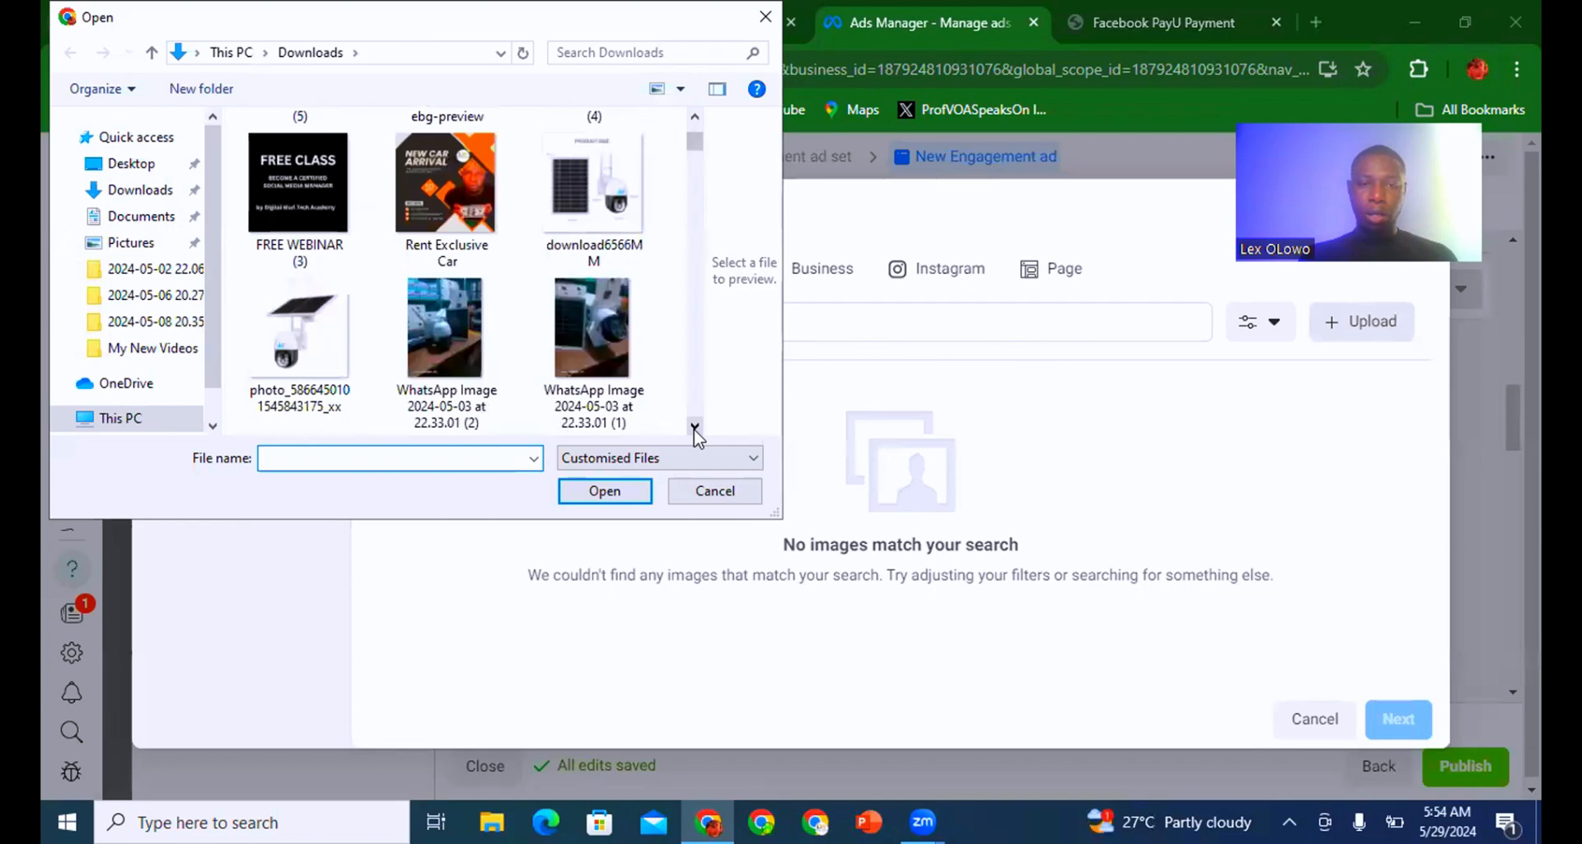
click(695, 426)
click(695, 427)
click(695, 426)
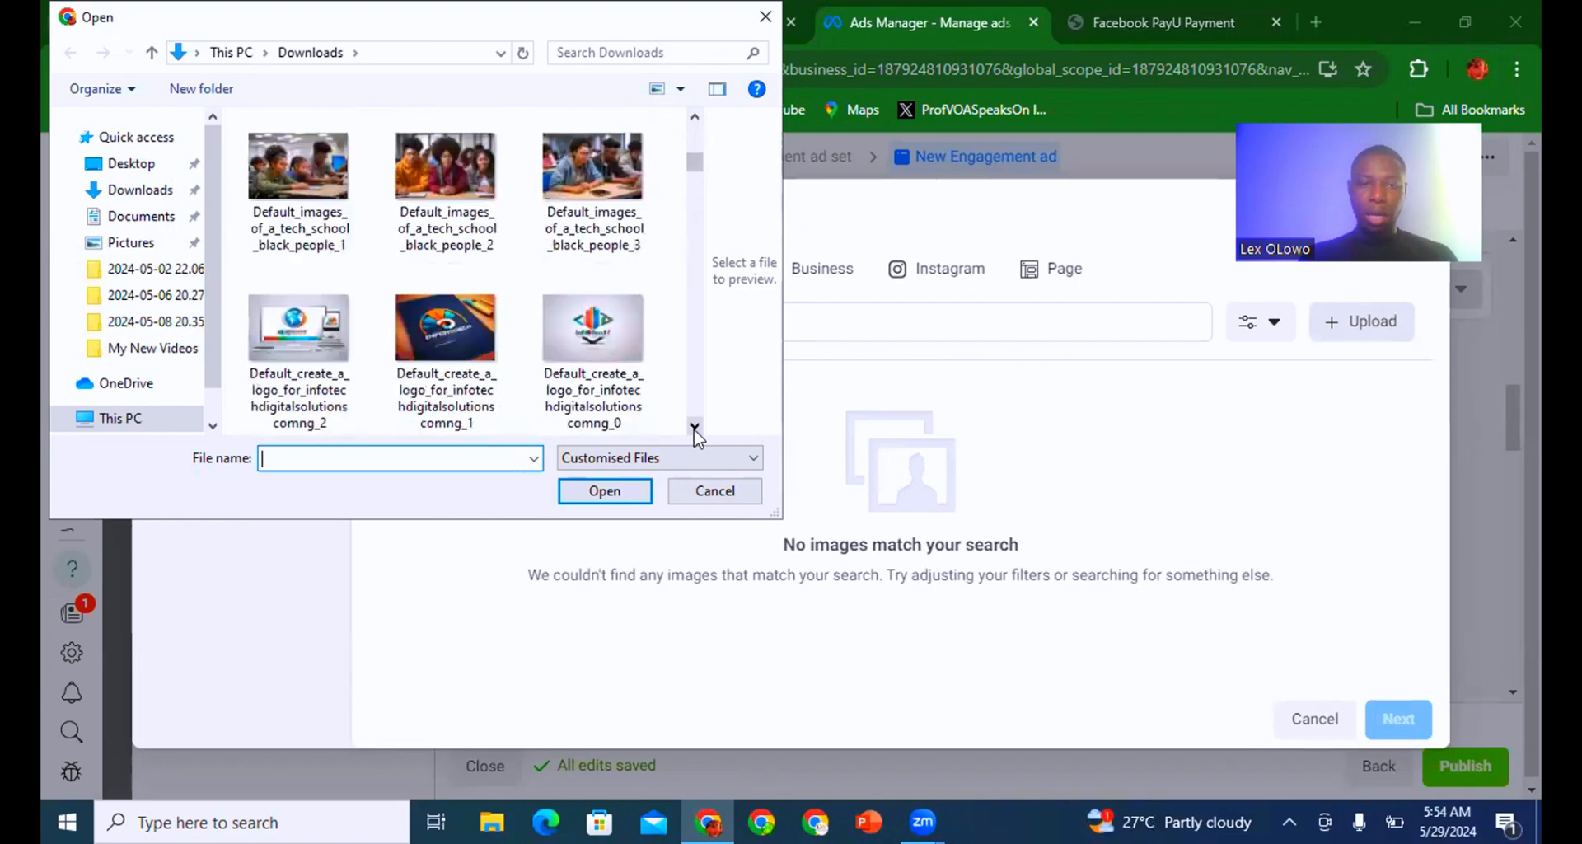
click(695, 427)
click(695, 427)
click(694, 427)
click(695, 427)
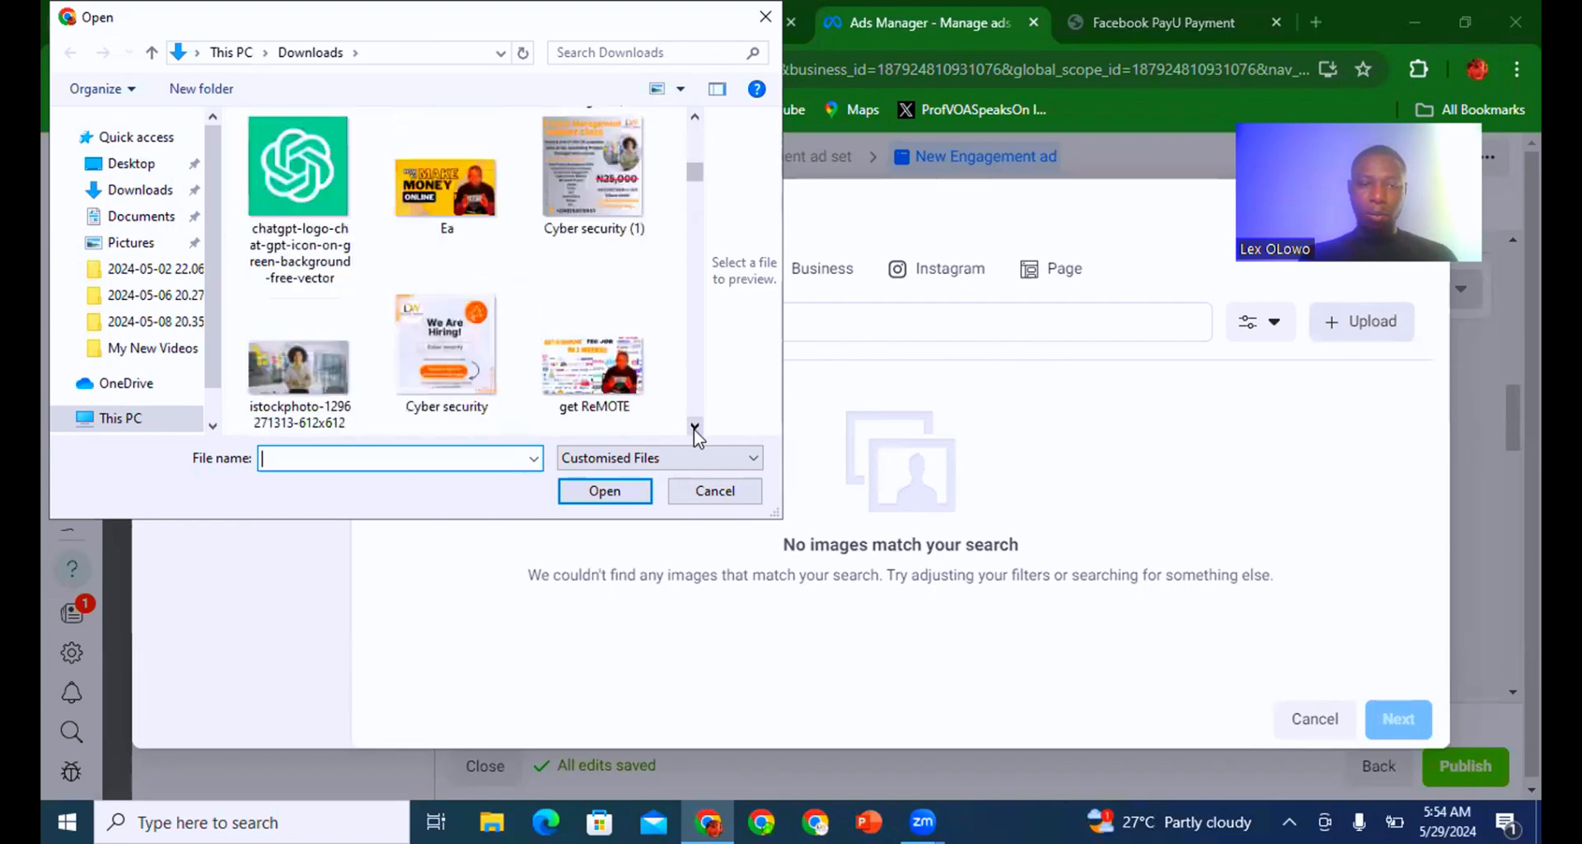
click(695, 427)
click(695, 427)
click(695, 427)
click(694, 427)
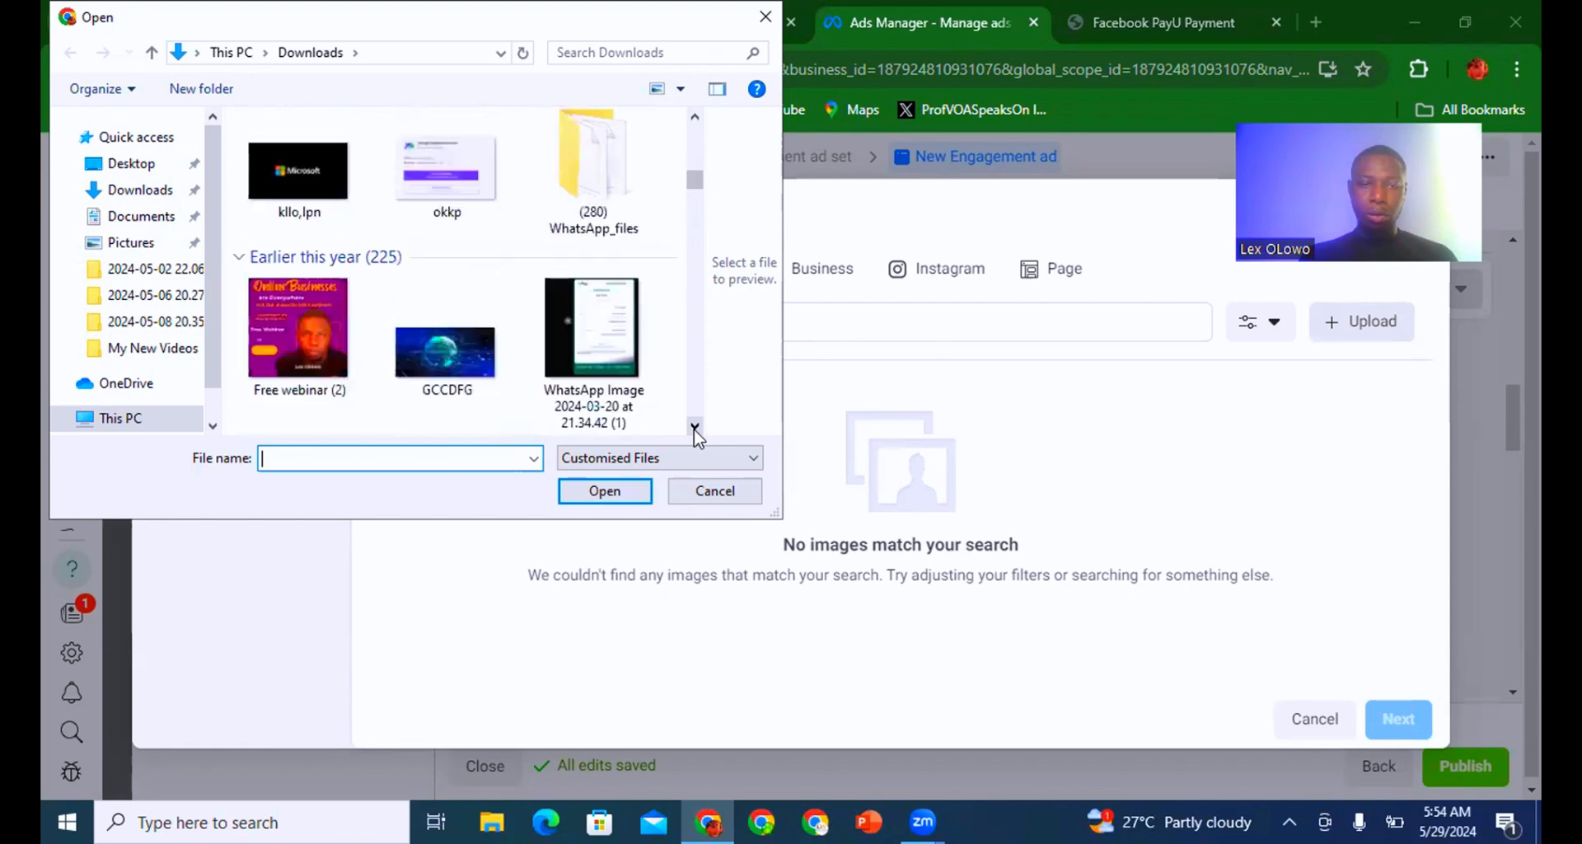
click(695, 427)
click(695, 427)
click(695, 427)
click(695, 427)
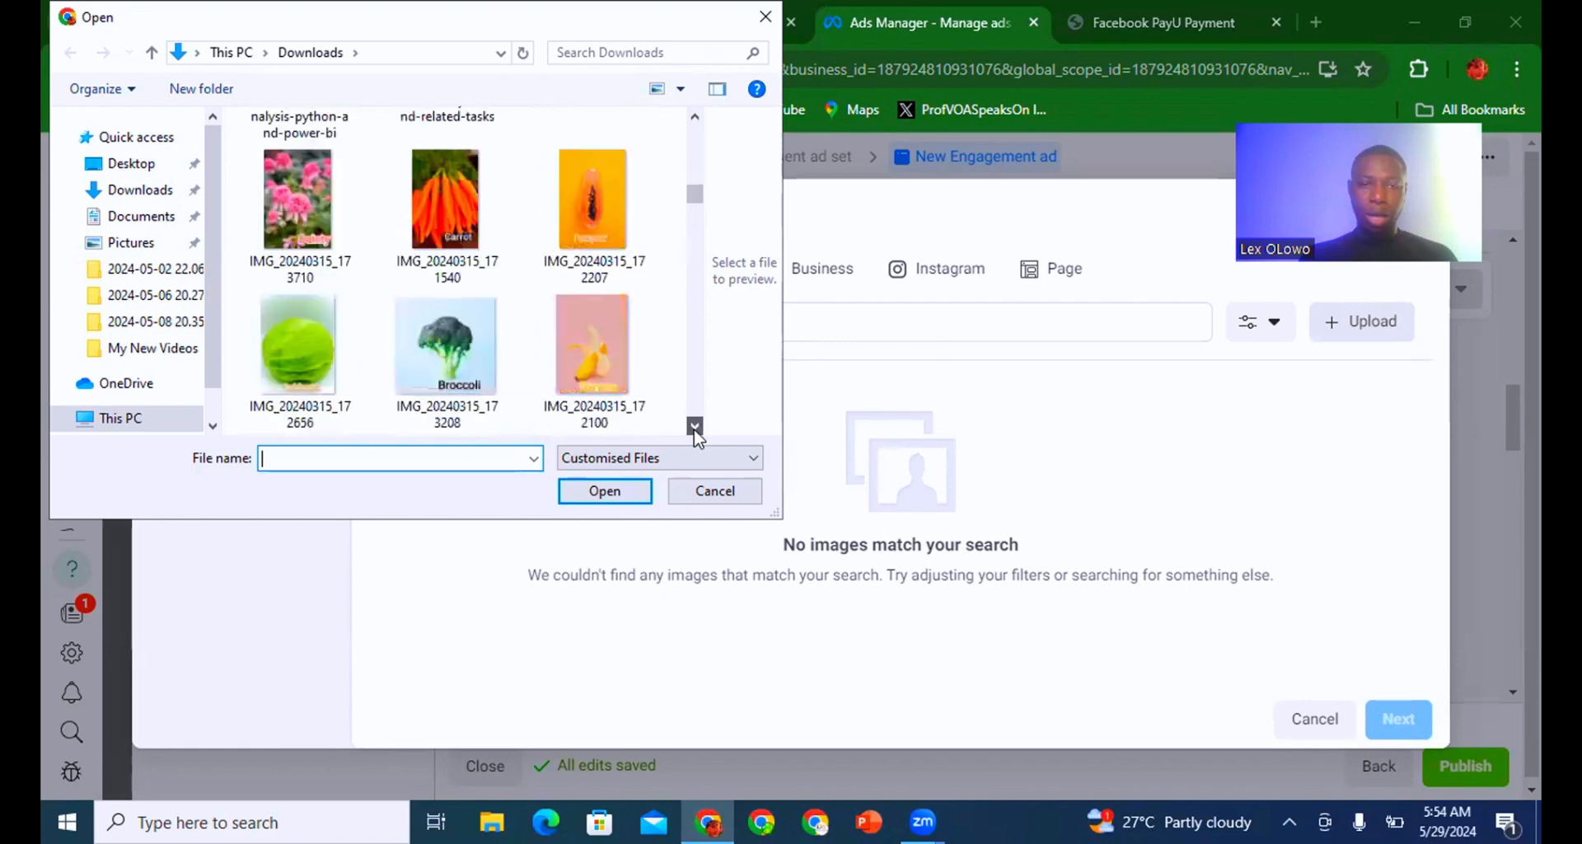
click(695, 427)
click(694, 427)
click(695, 427)
click(695, 427)
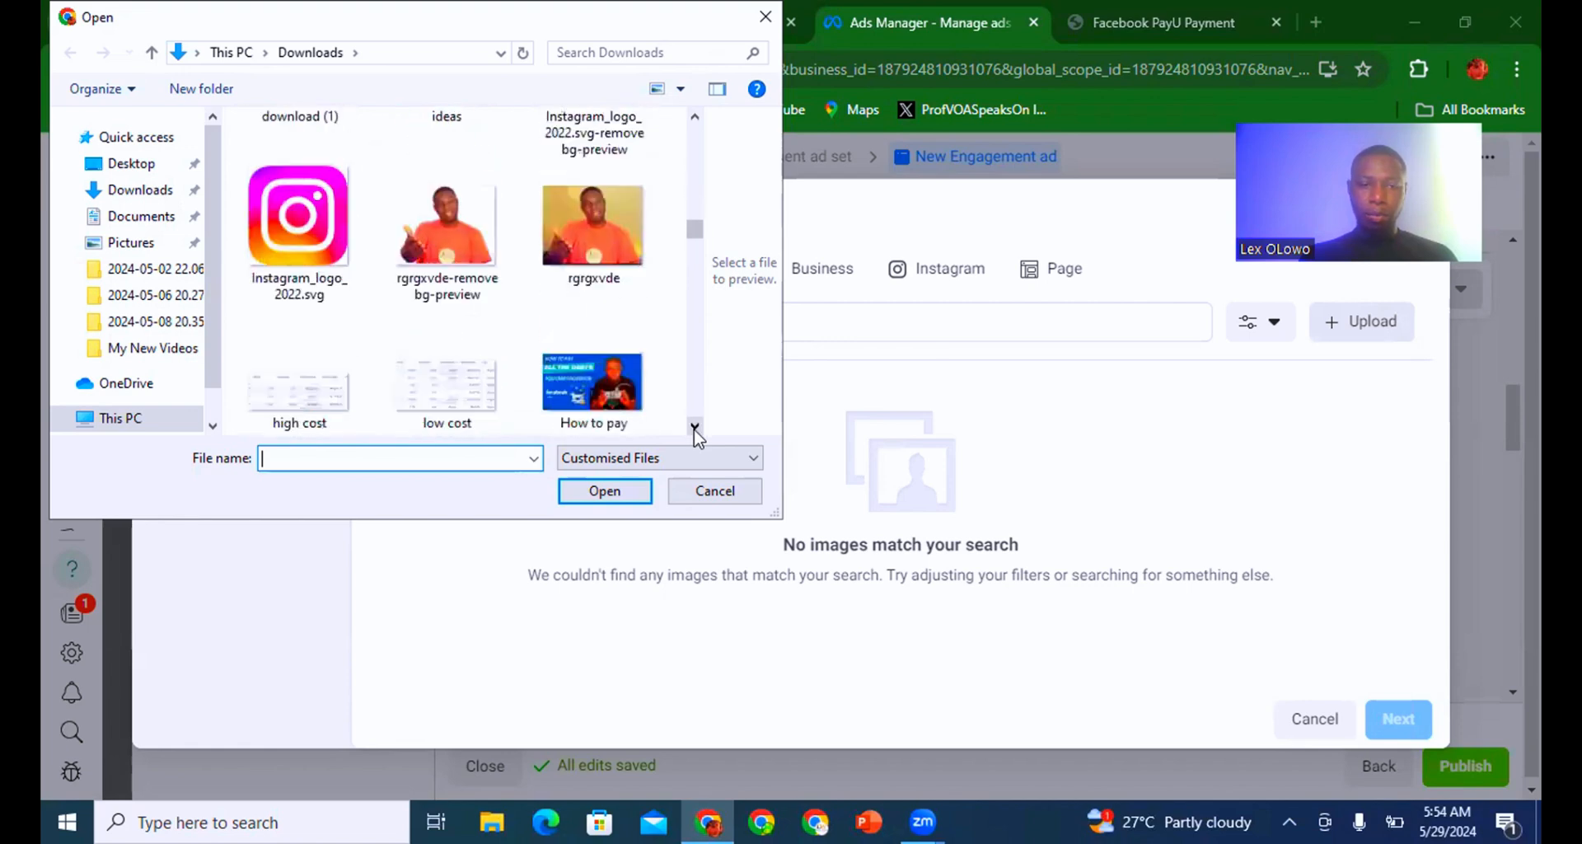
click(694, 427)
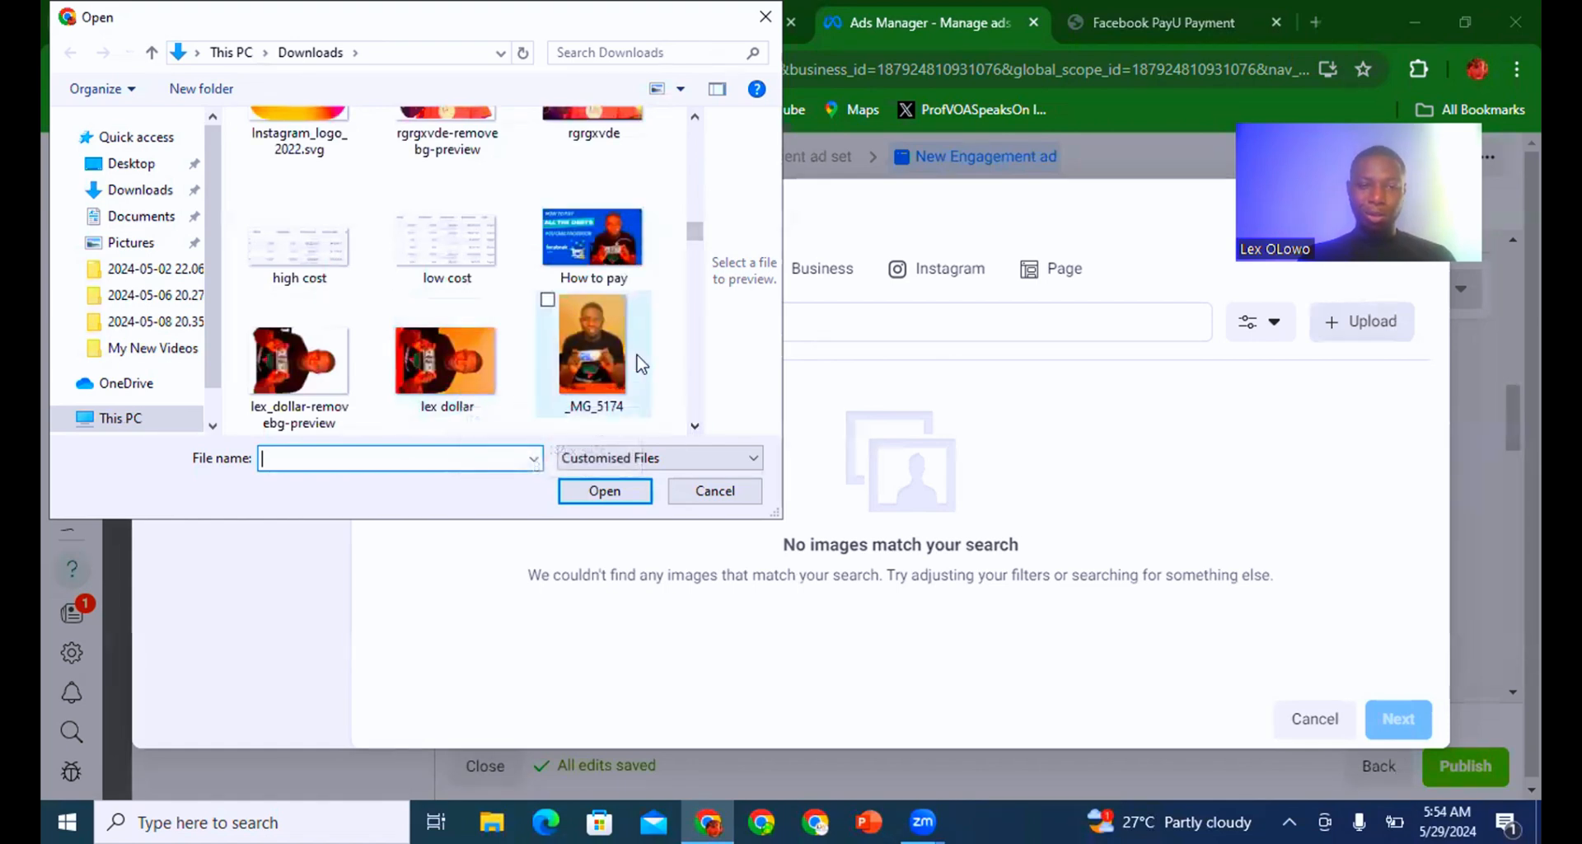
click(624, 394)
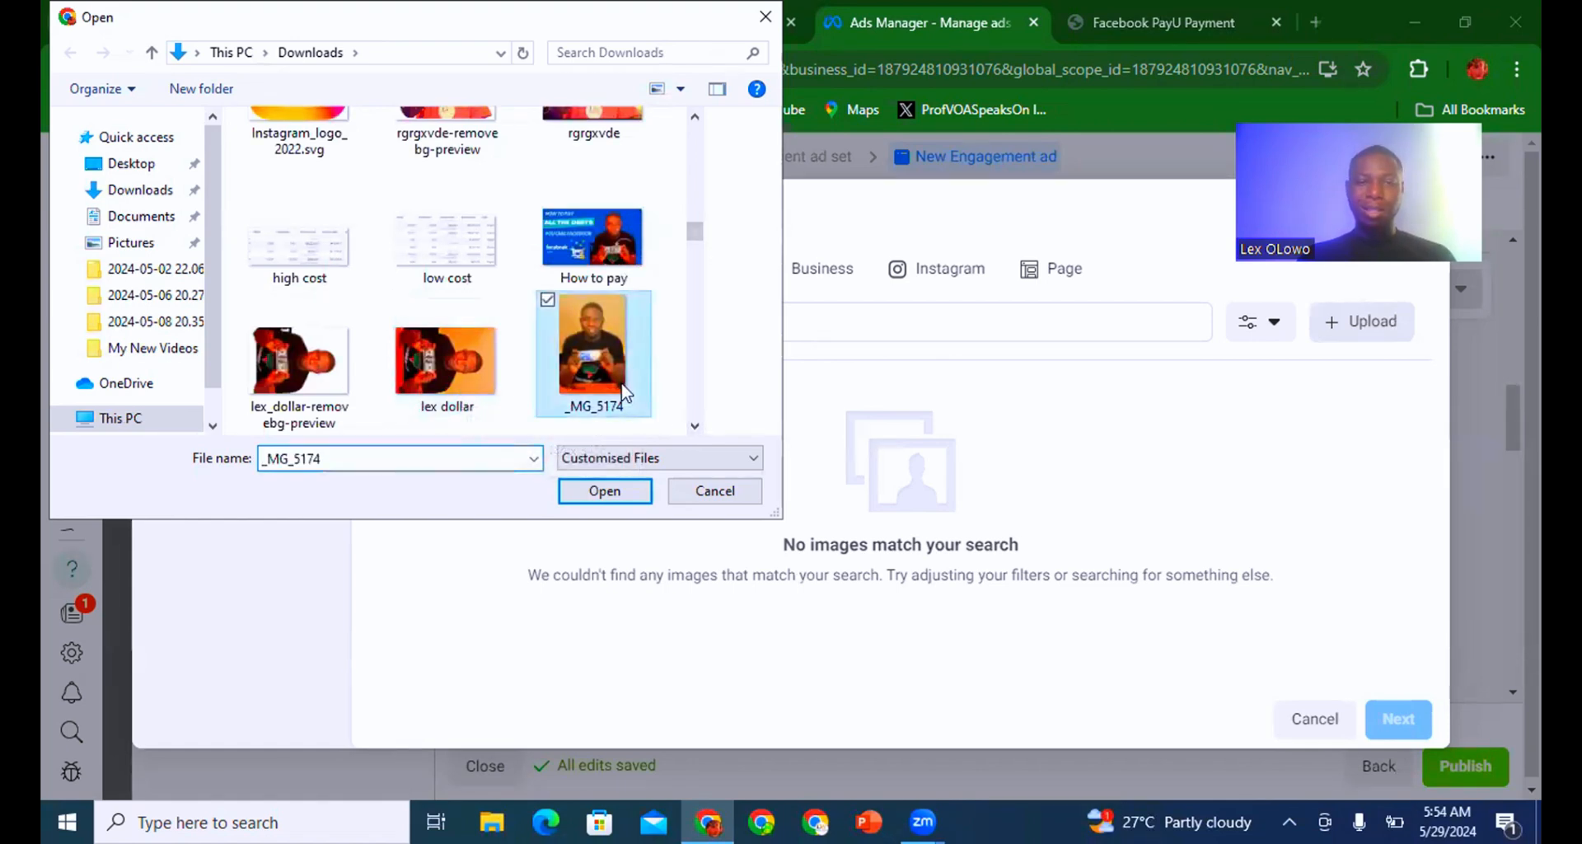
click(629, 494)
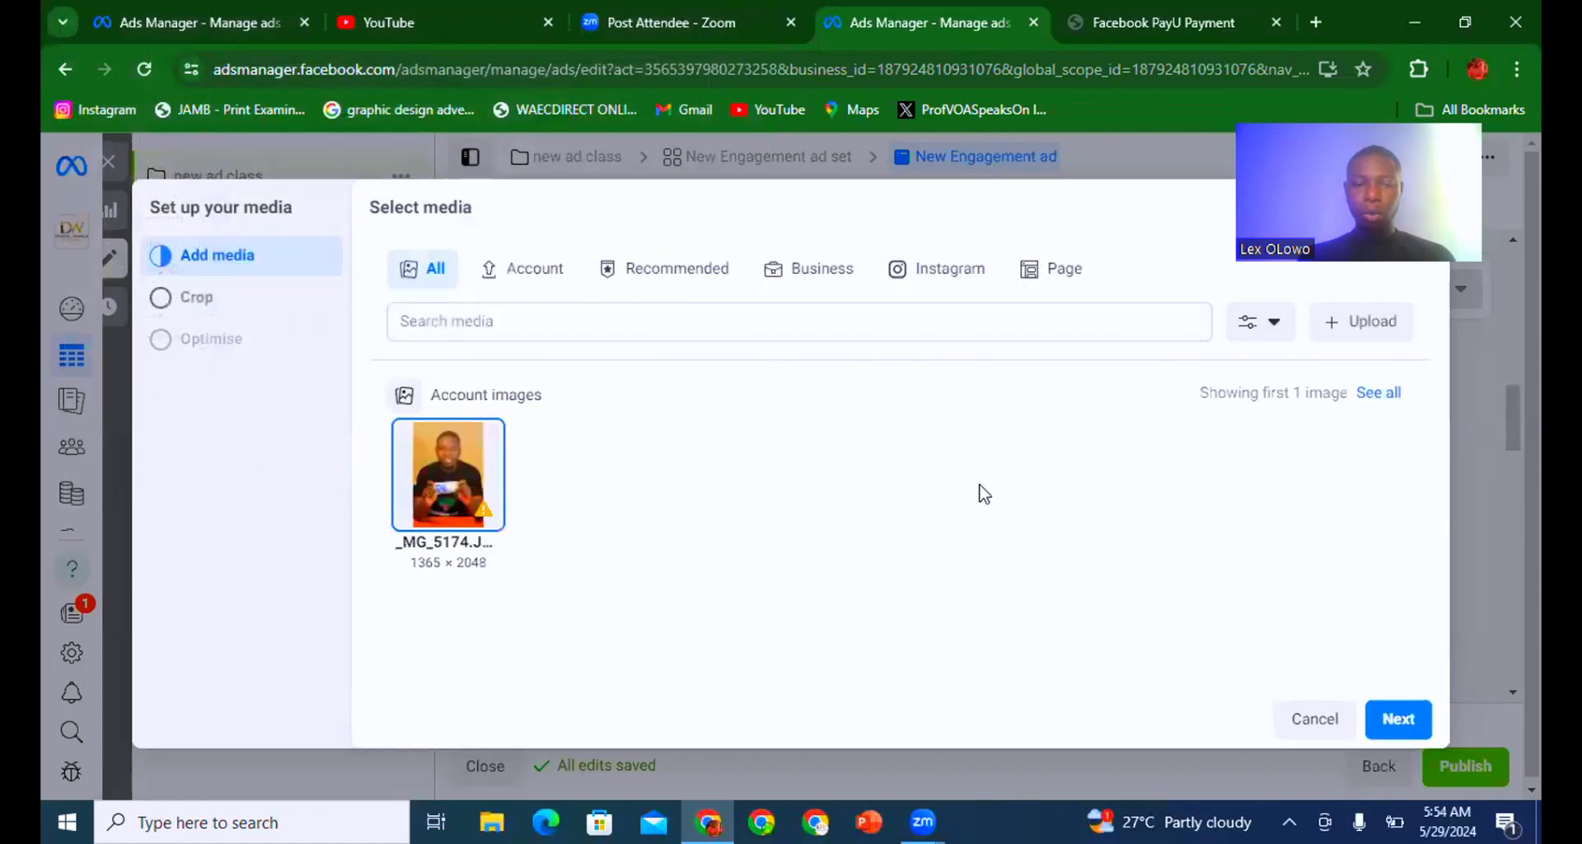
Keep the recommended 1:1, 9:16 and 1.91:1 image crops for the placements and finish the media setup.
click(1398, 720)
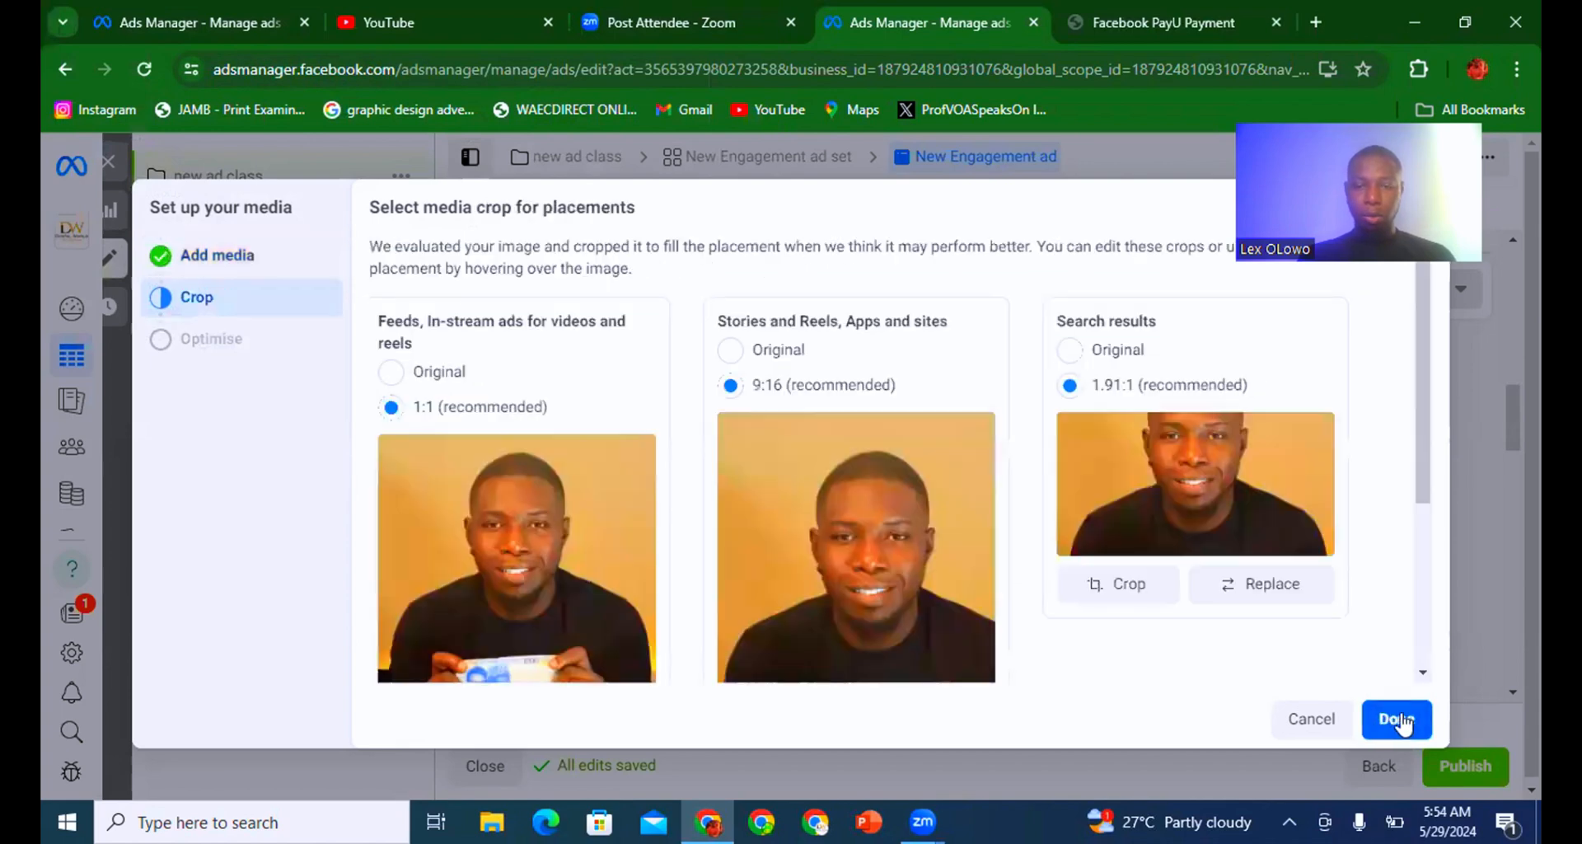
scroll(1427, 513, down, 2)
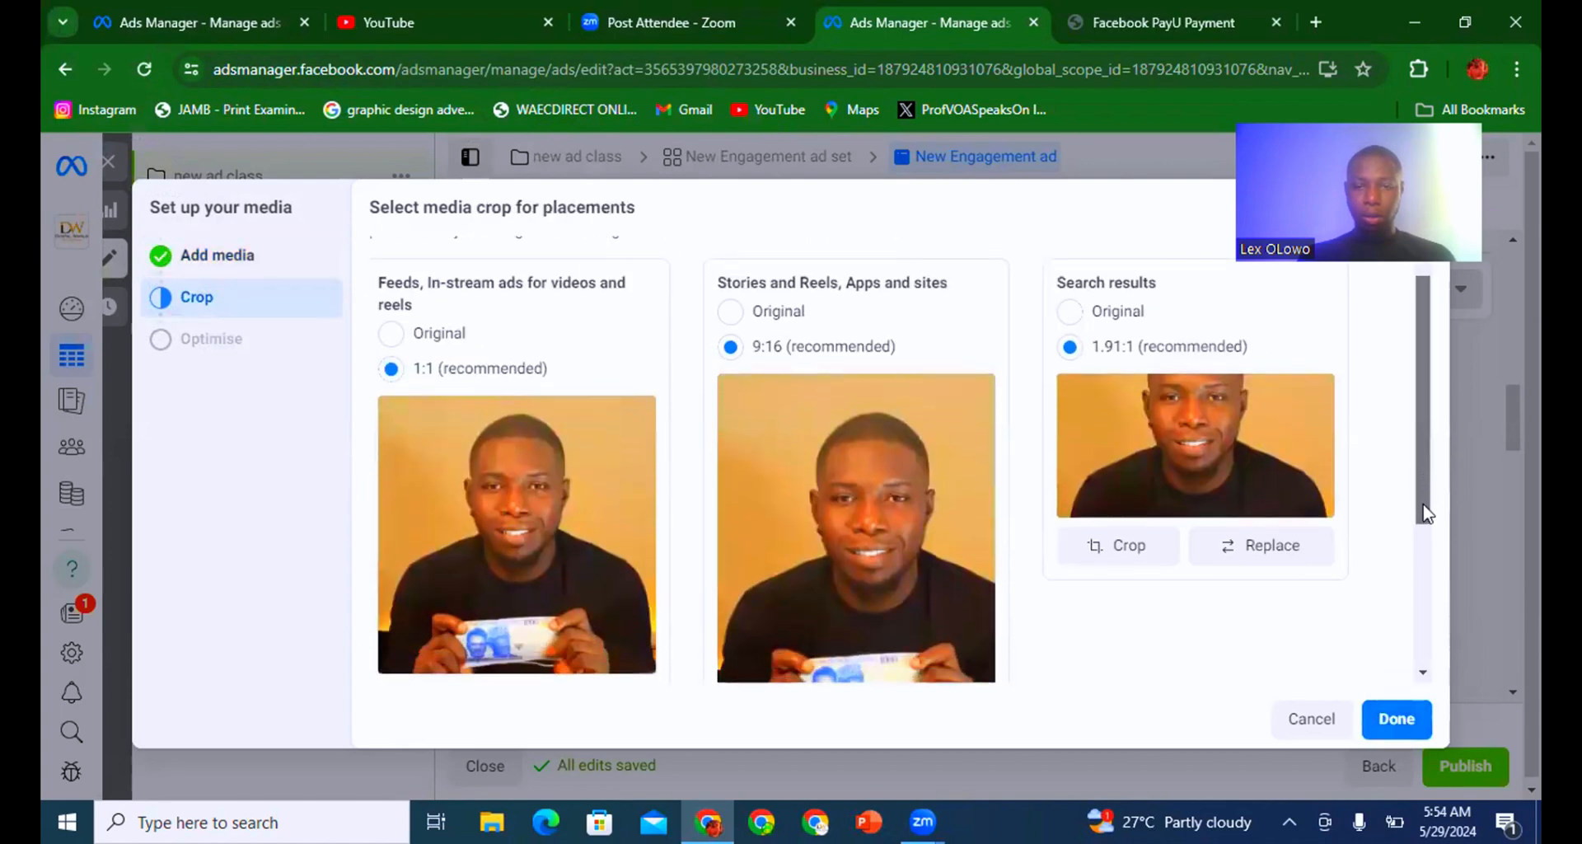
mouse_move(1427, 513)
mouse_down()
mouse_move(1414, 562)
mouse_move(1417, 510)
mouse_up()
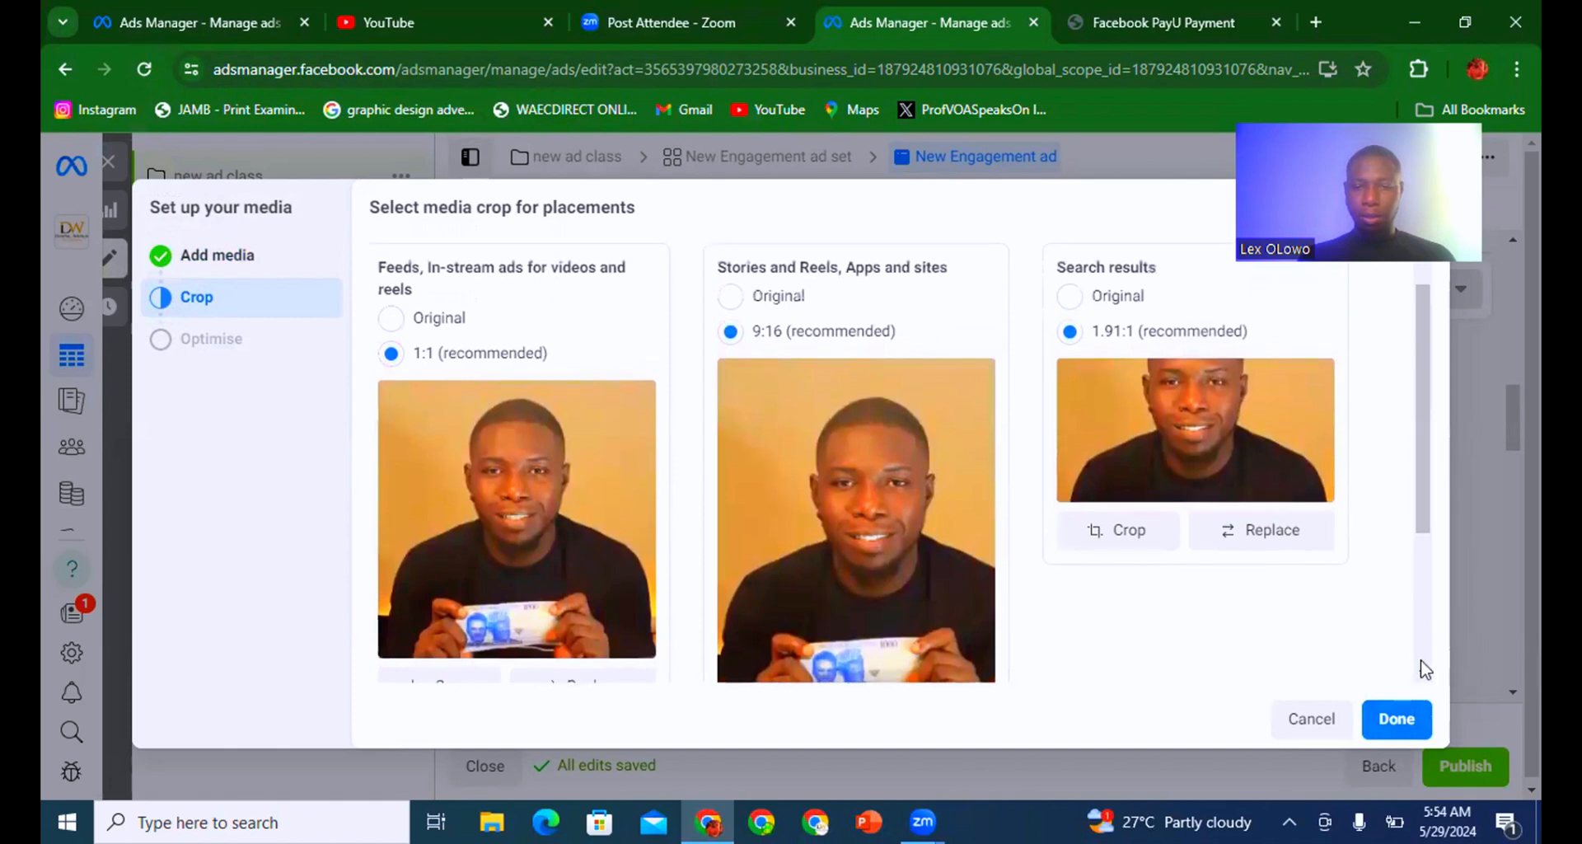
click(1398, 719)
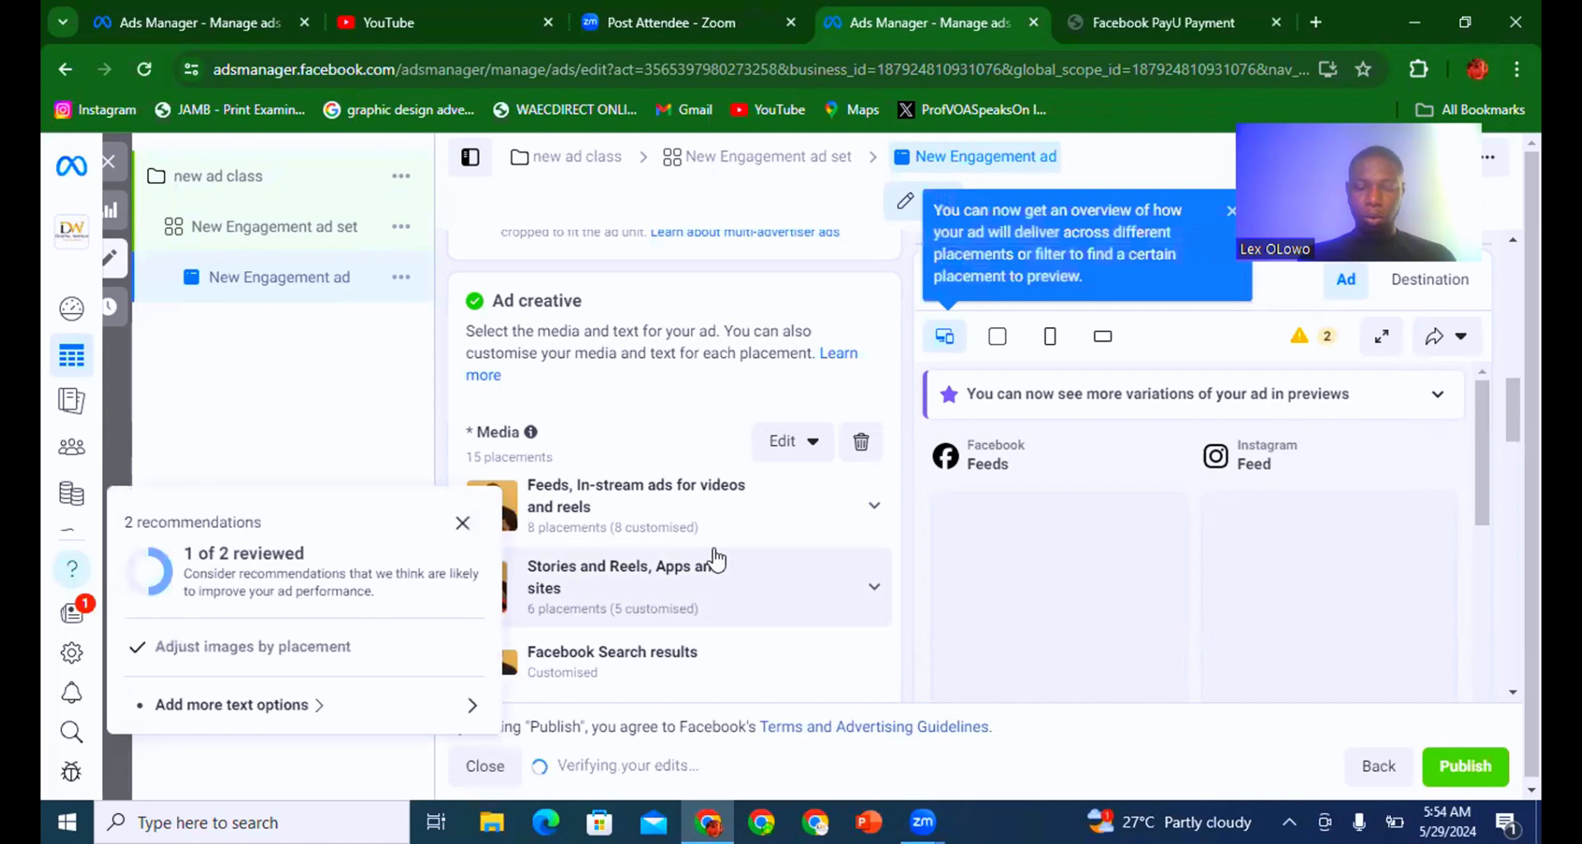
Dismiss the ad recommendations and check how the creative looks in the Facebook and Instagram feed previews.
click(461, 523)
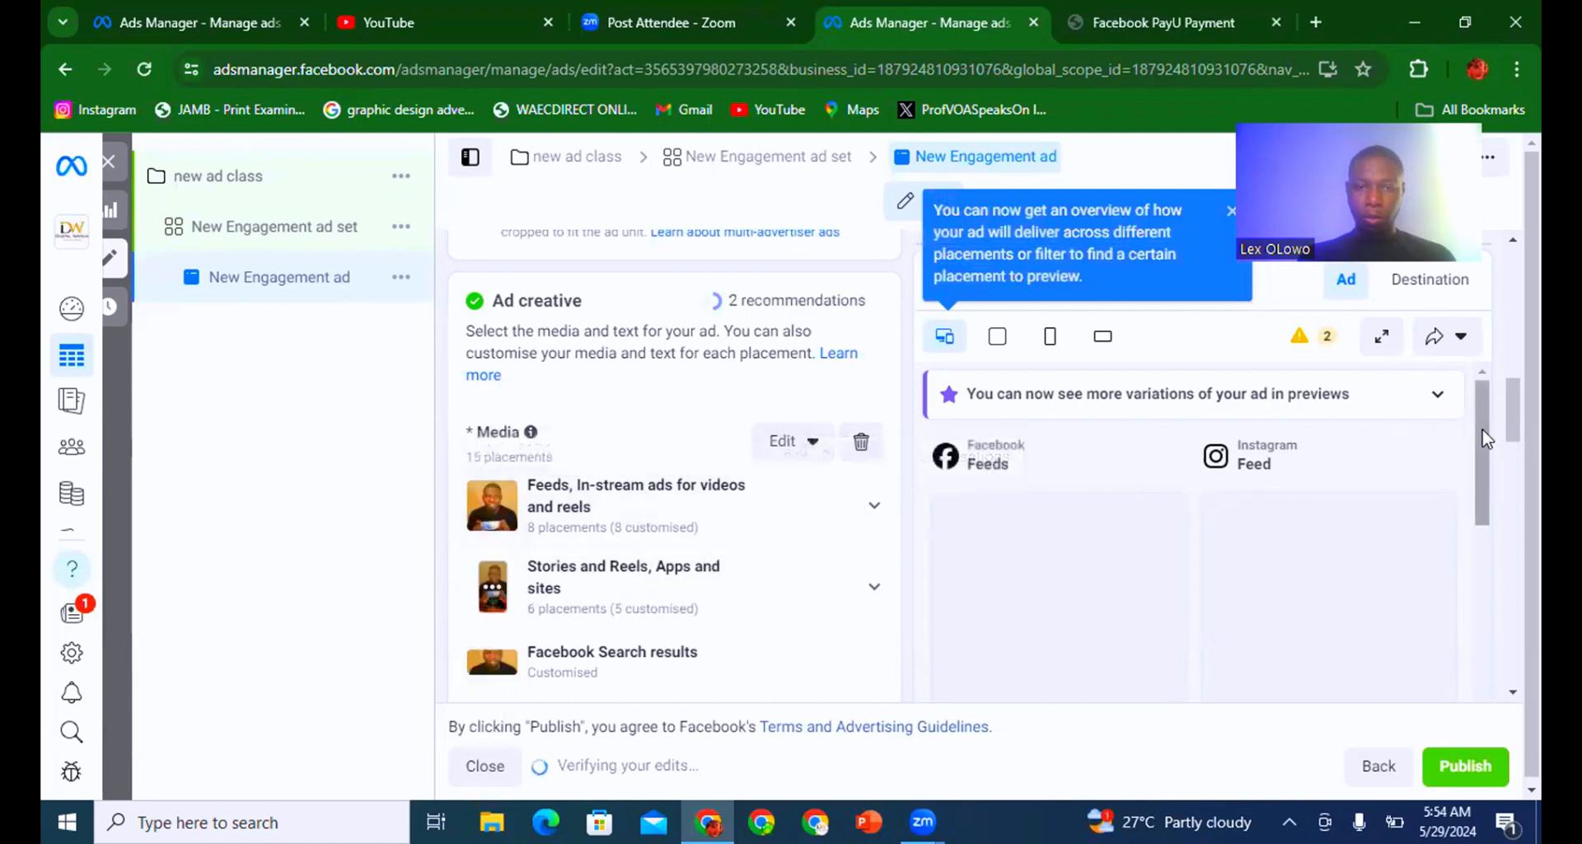
scroll(1479, 445, down, 1)
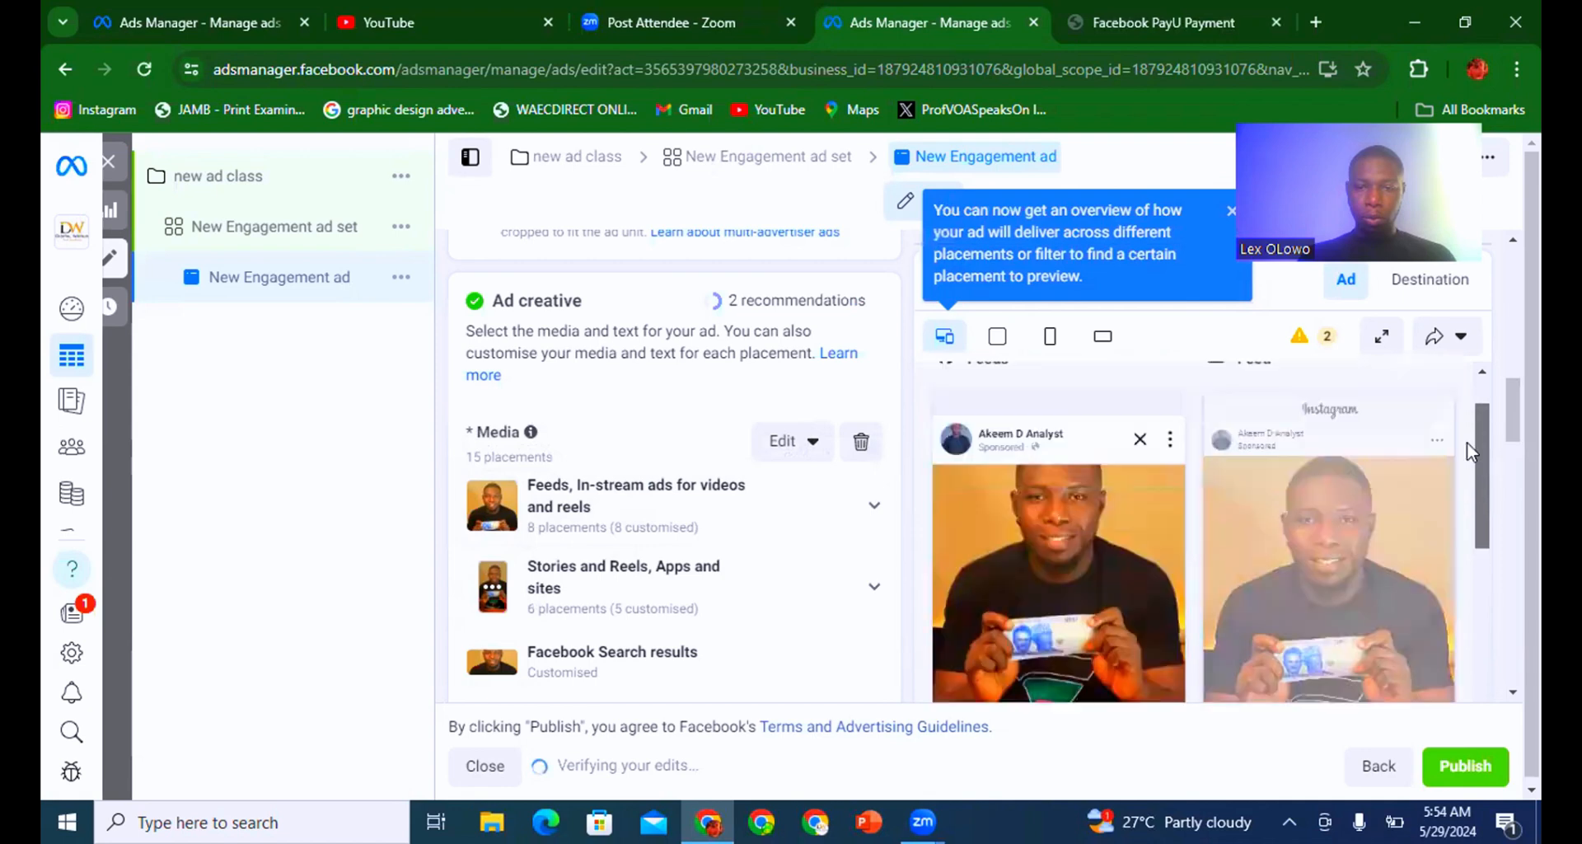
drag(1467, 441, 1513, 440)
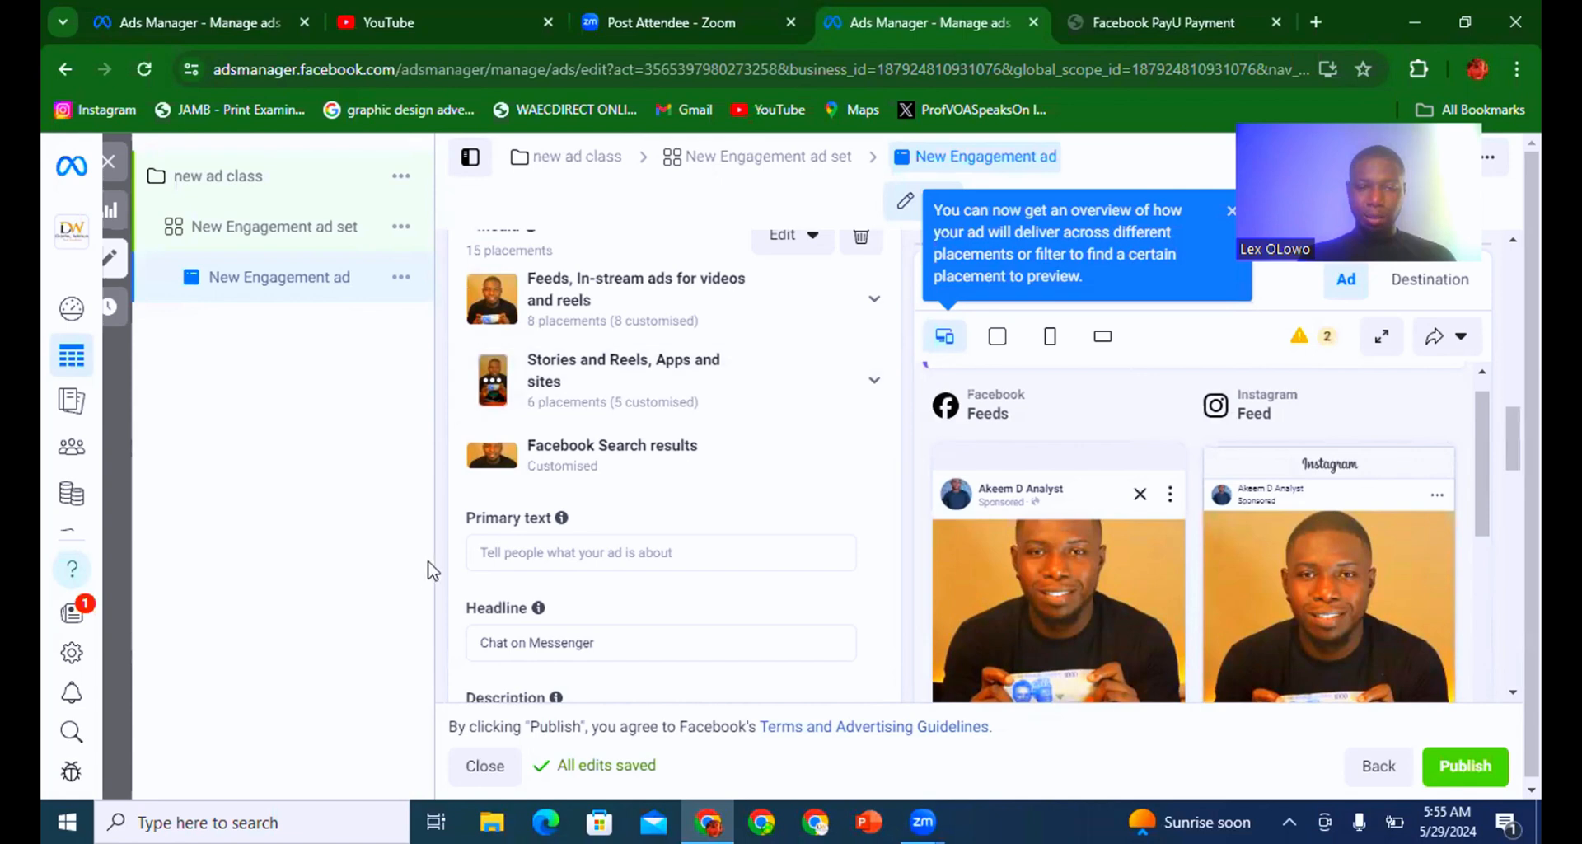
Enter "we run ads..." as the ad's primary text.
click(537, 552)
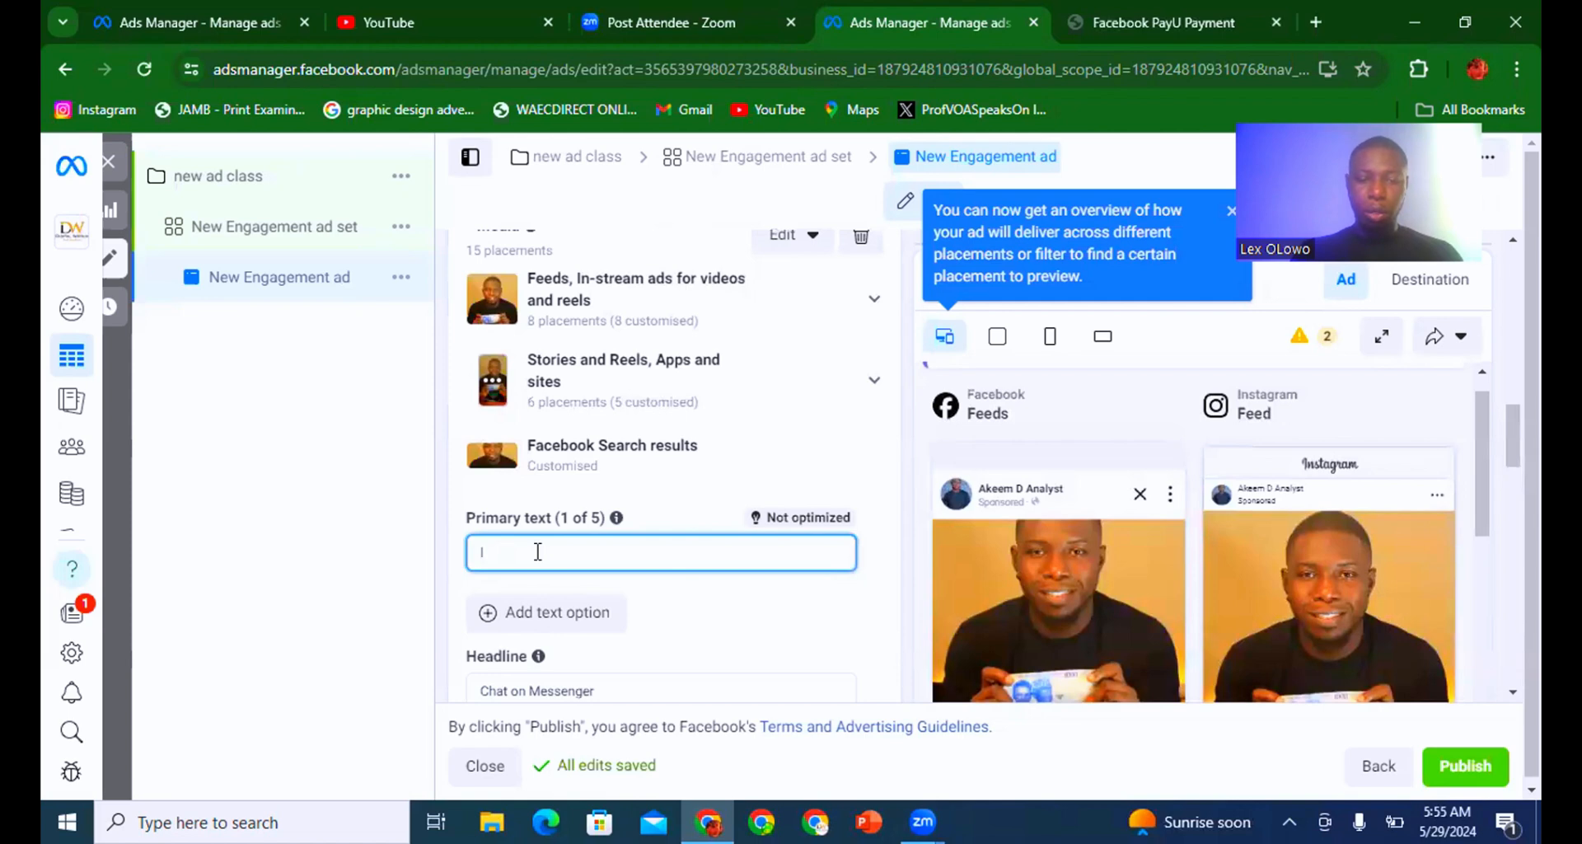
text(Ihh)
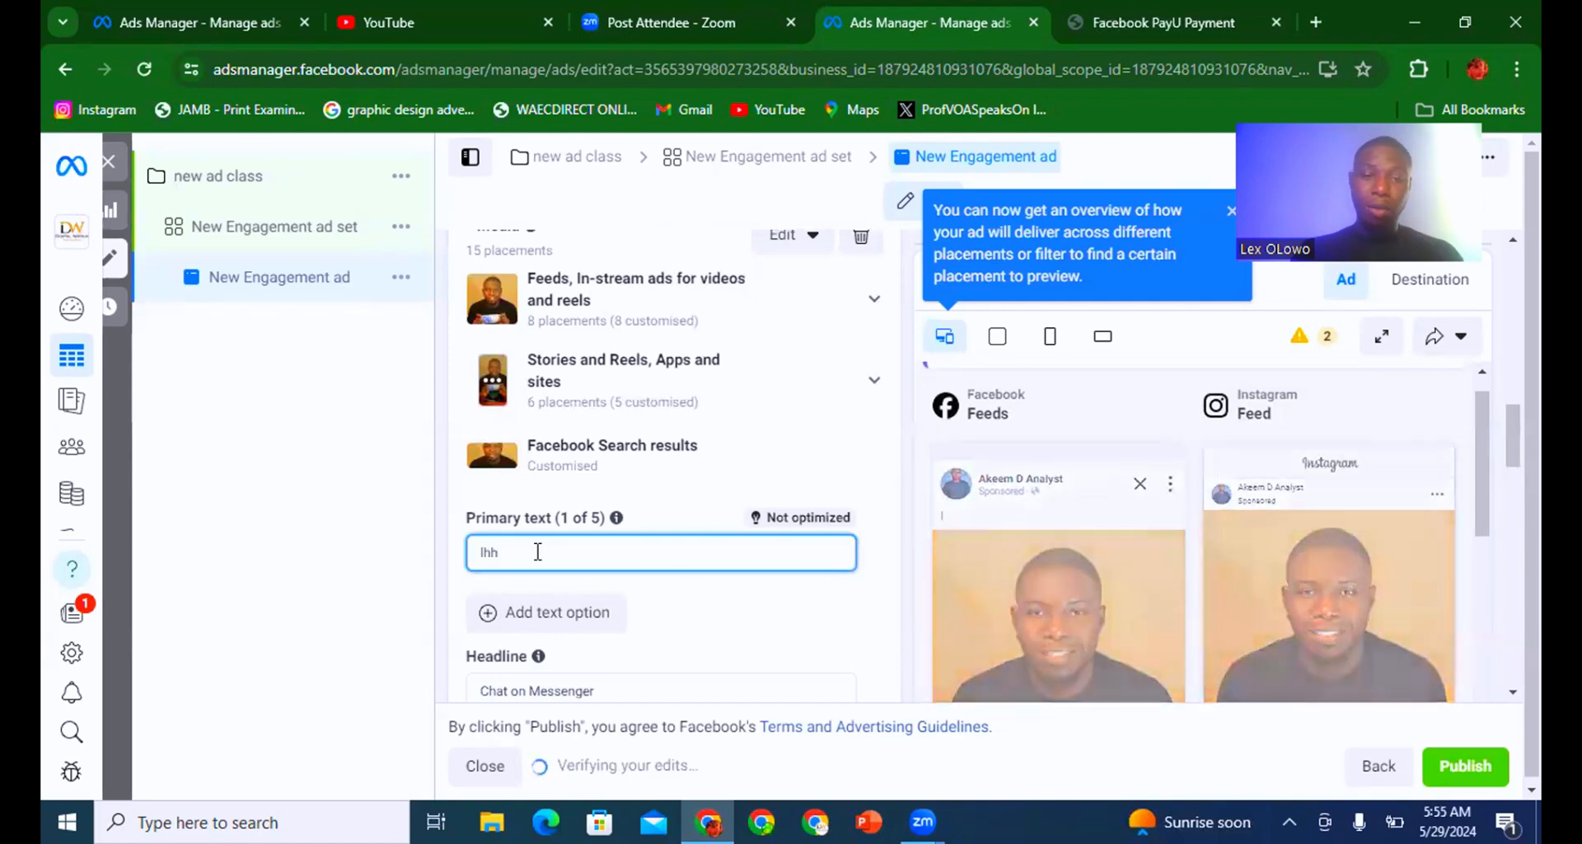
key(BackSpace)
key(BackSpace)
key(BackSpace)
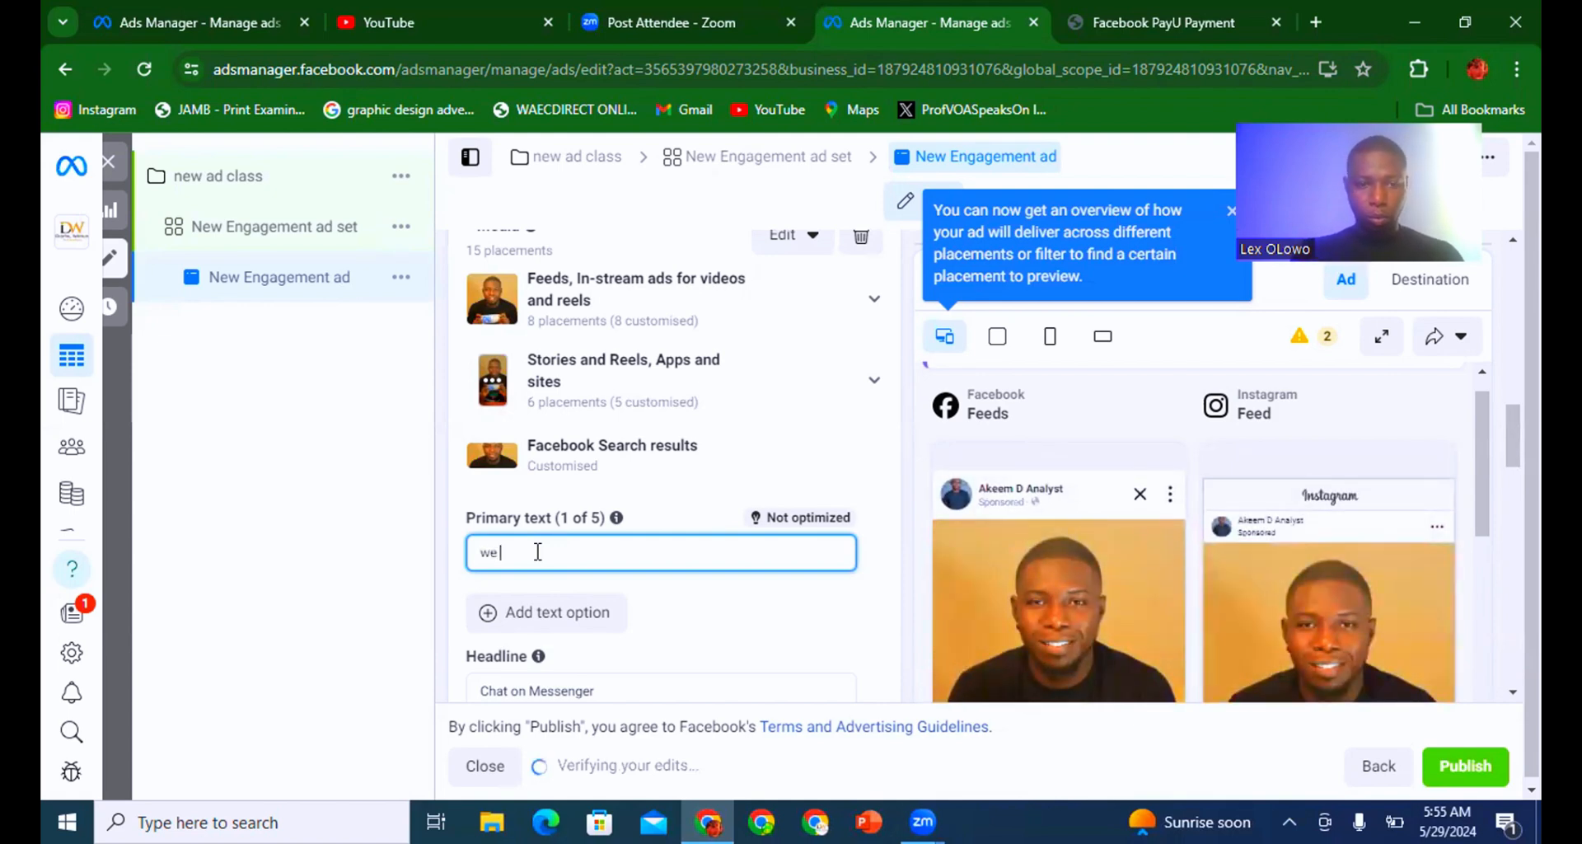
text(we)
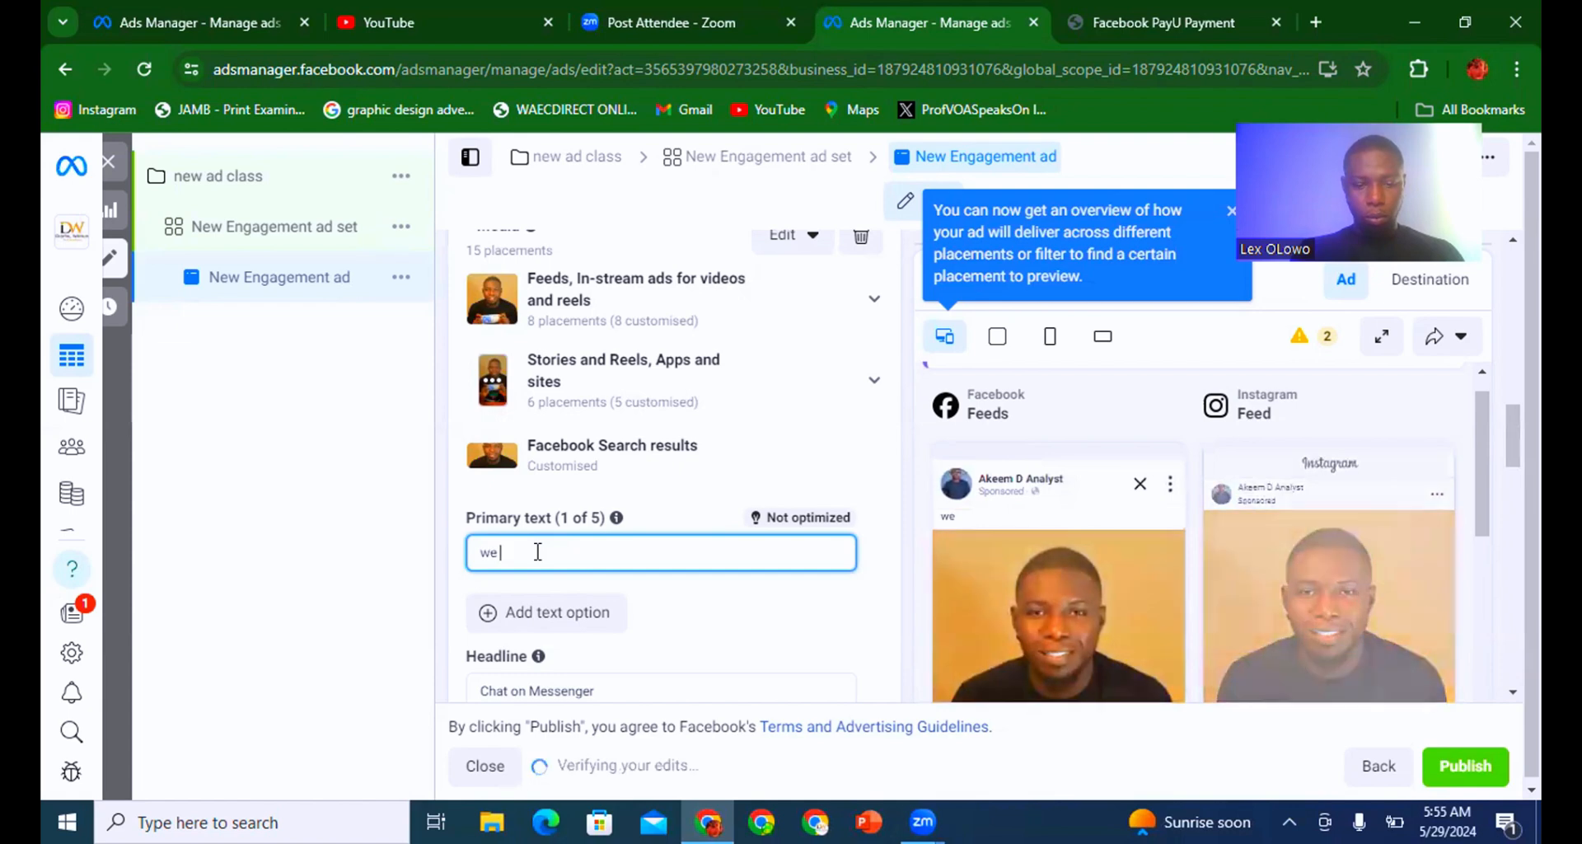
text( re)
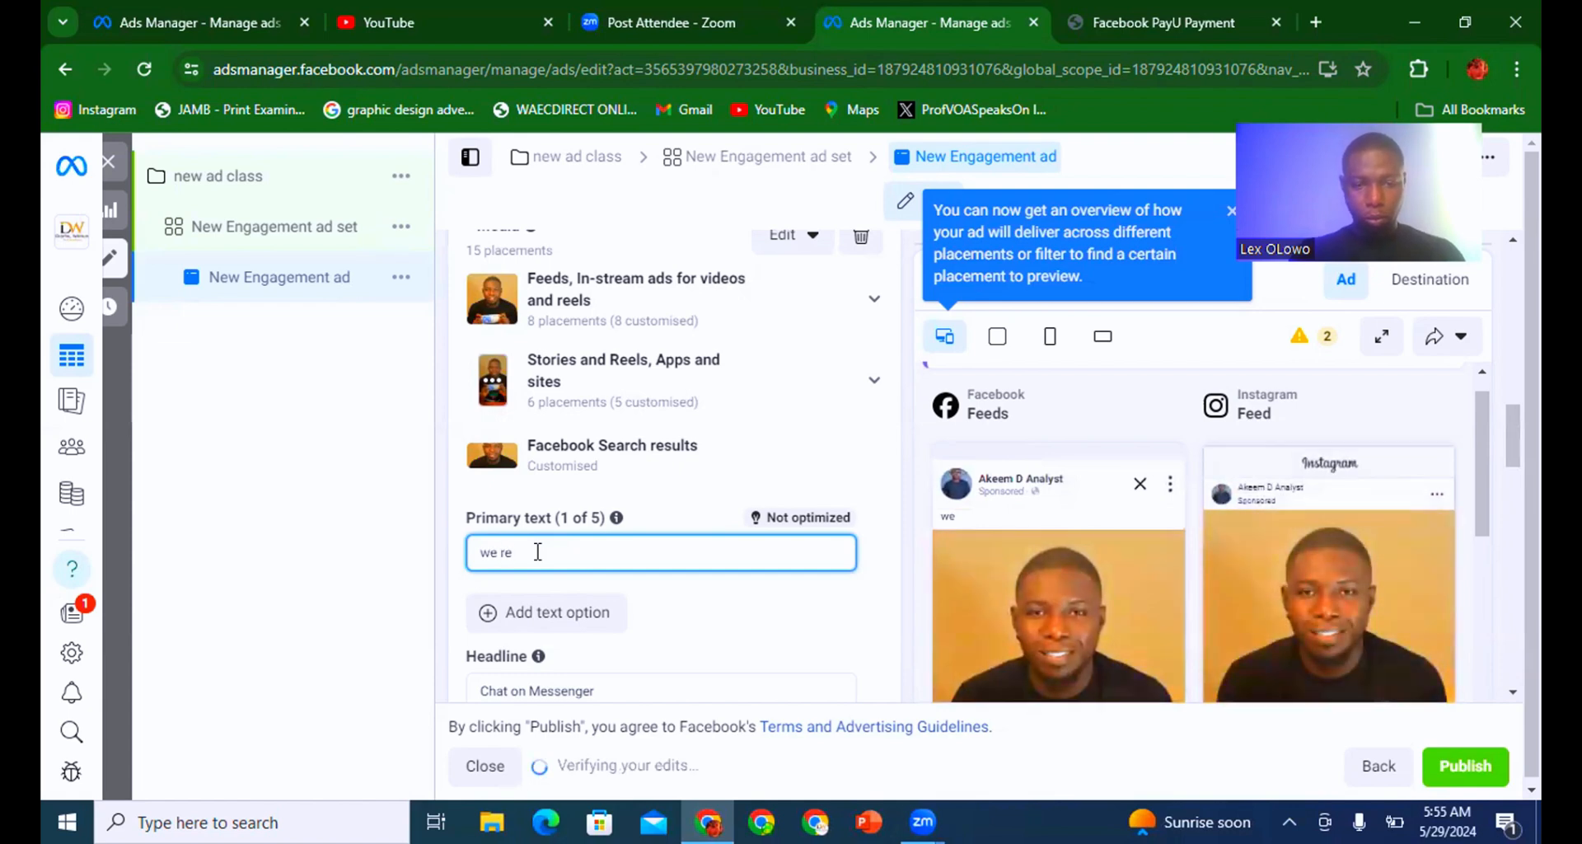
key(BackSpace)
text(un)
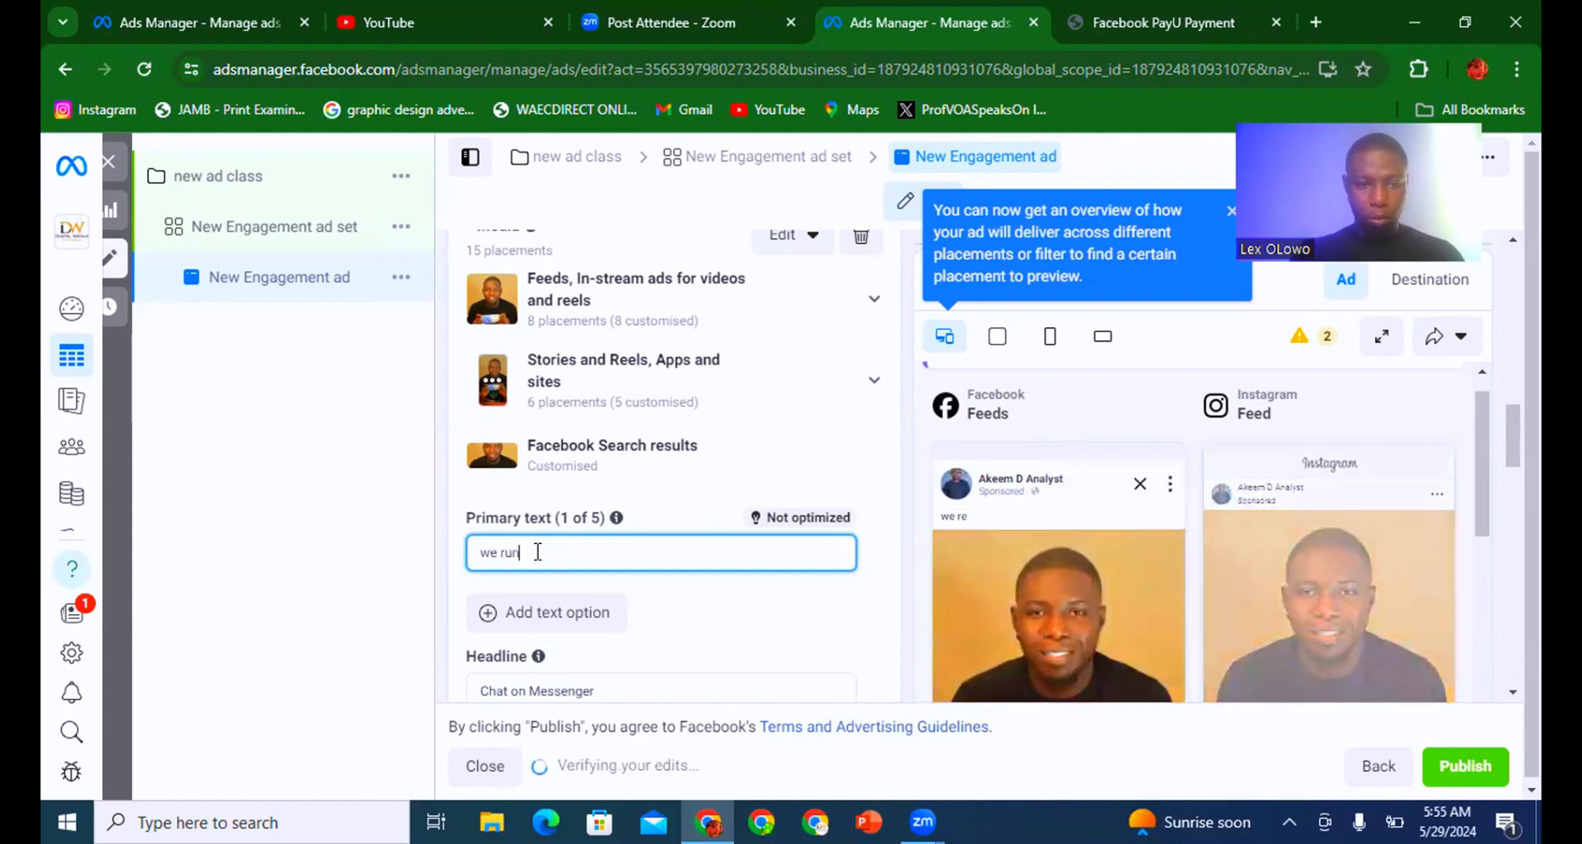
text( ads)
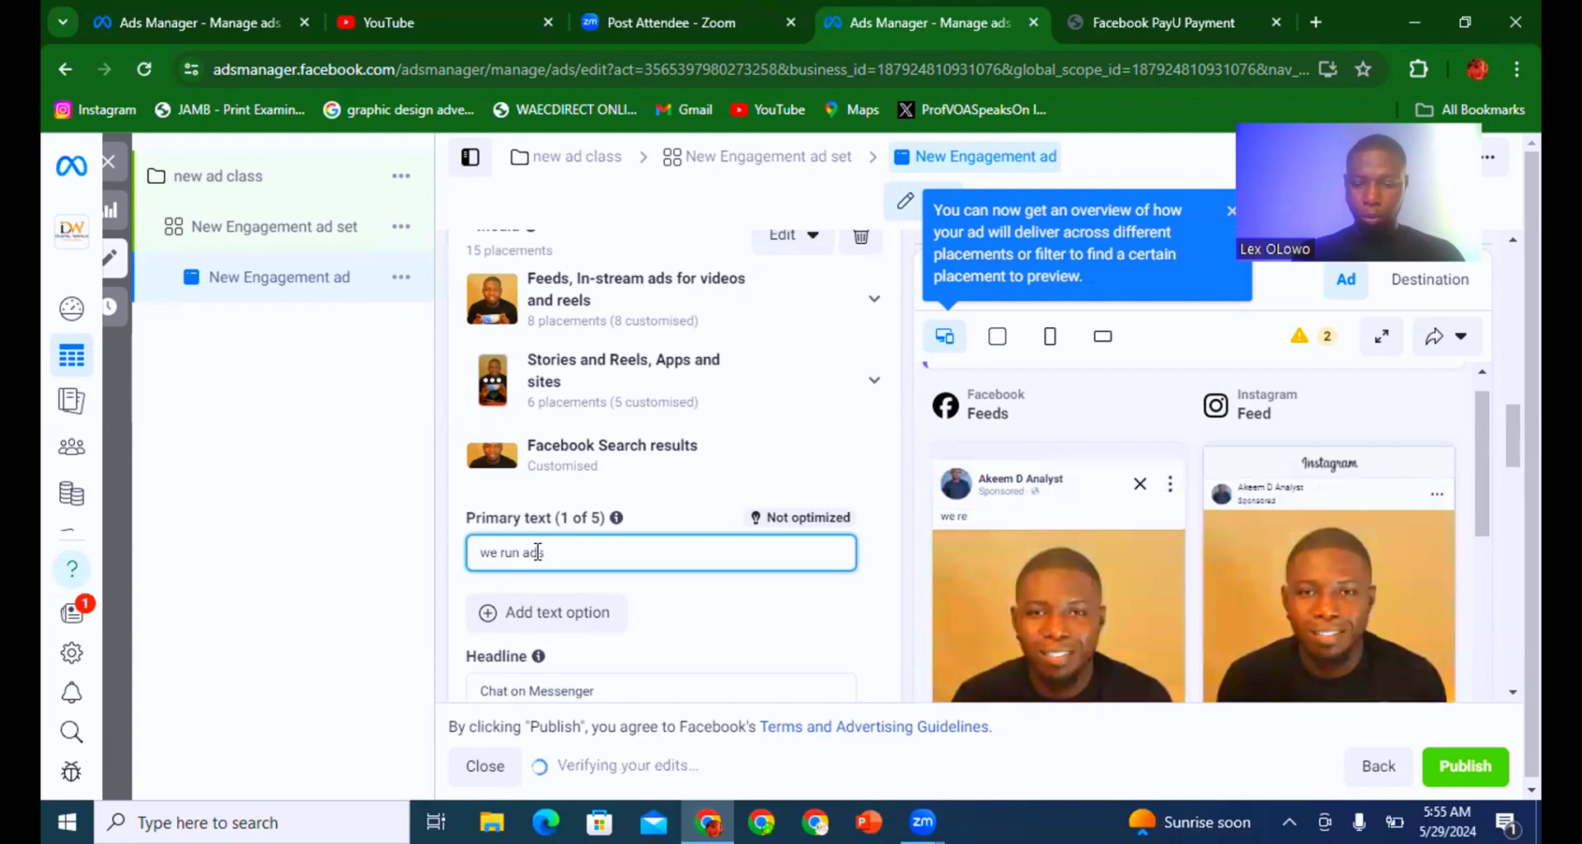
text(...)
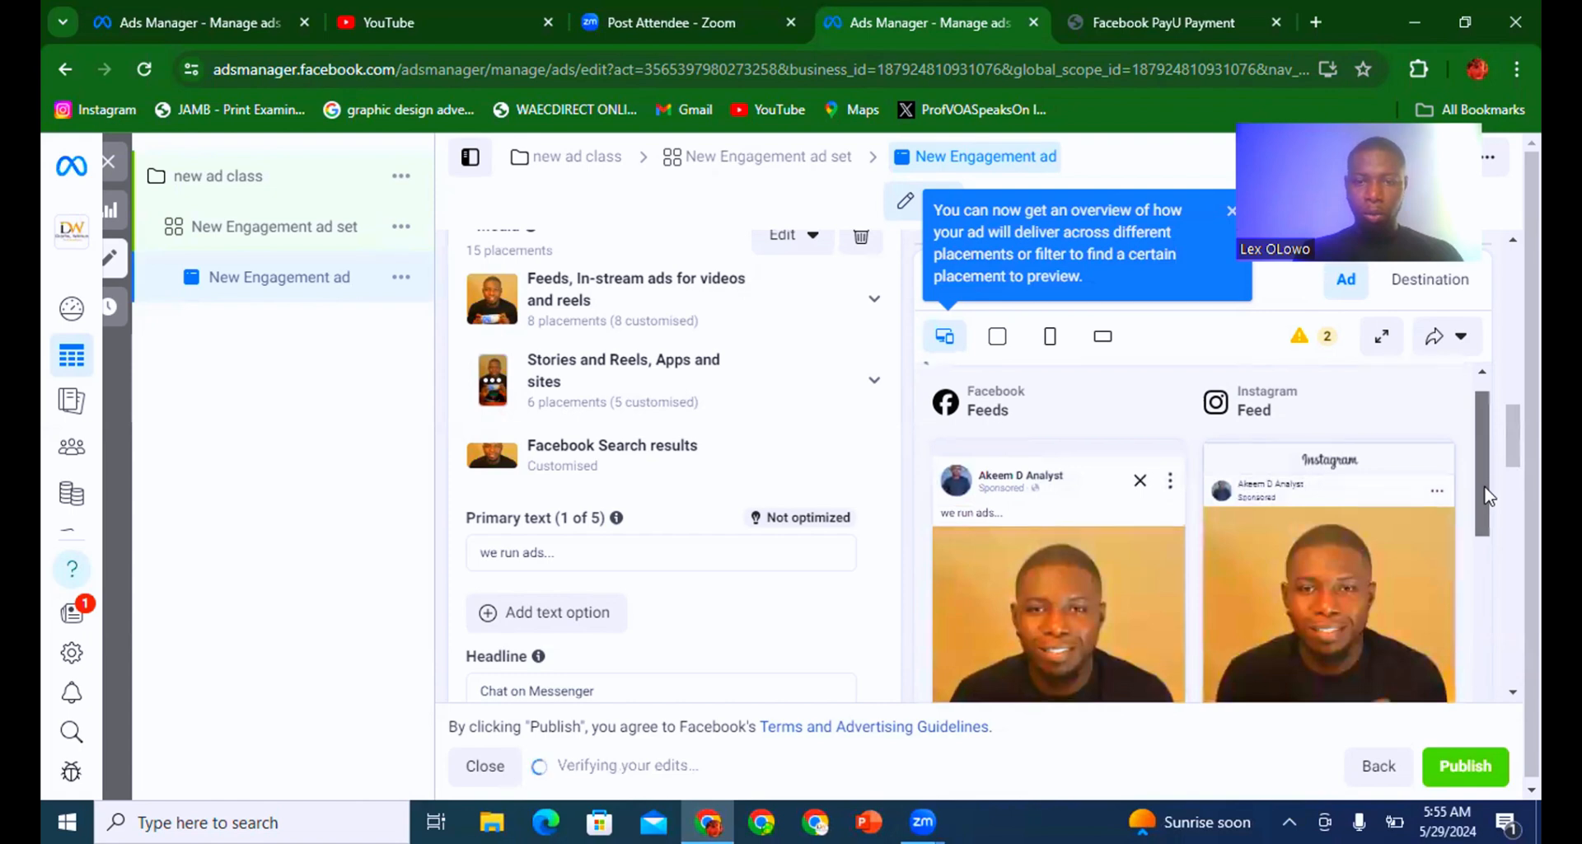
Check the primary text in the feed previews and look over the headline field, keeping "Chat on Messenger".
drag(1487, 486, 1489, 509)
drag(1513, 447, 1513, 482)
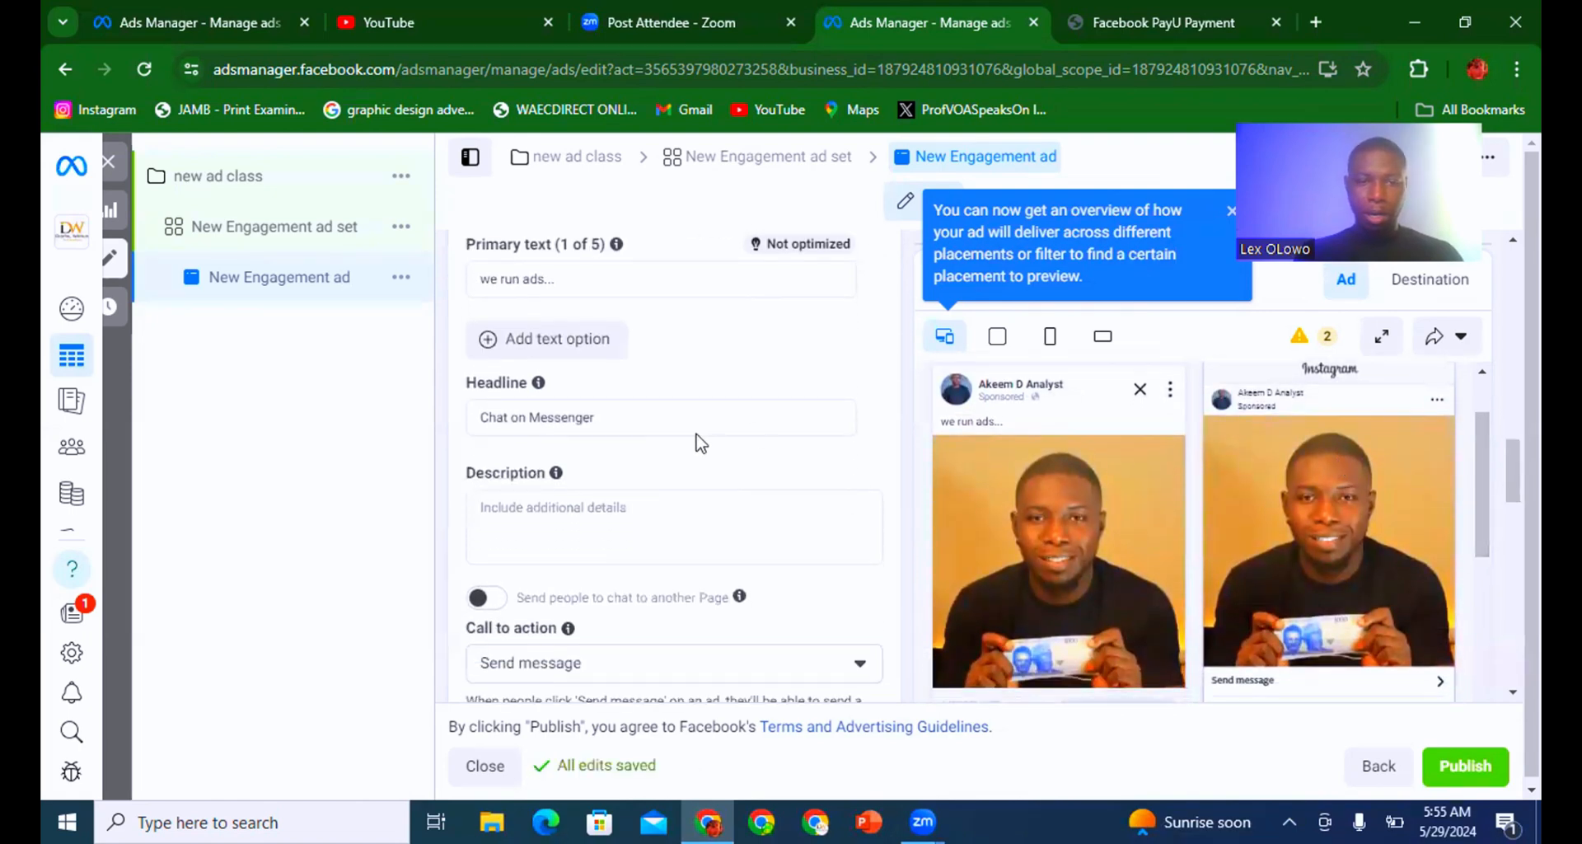
click(669, 417)
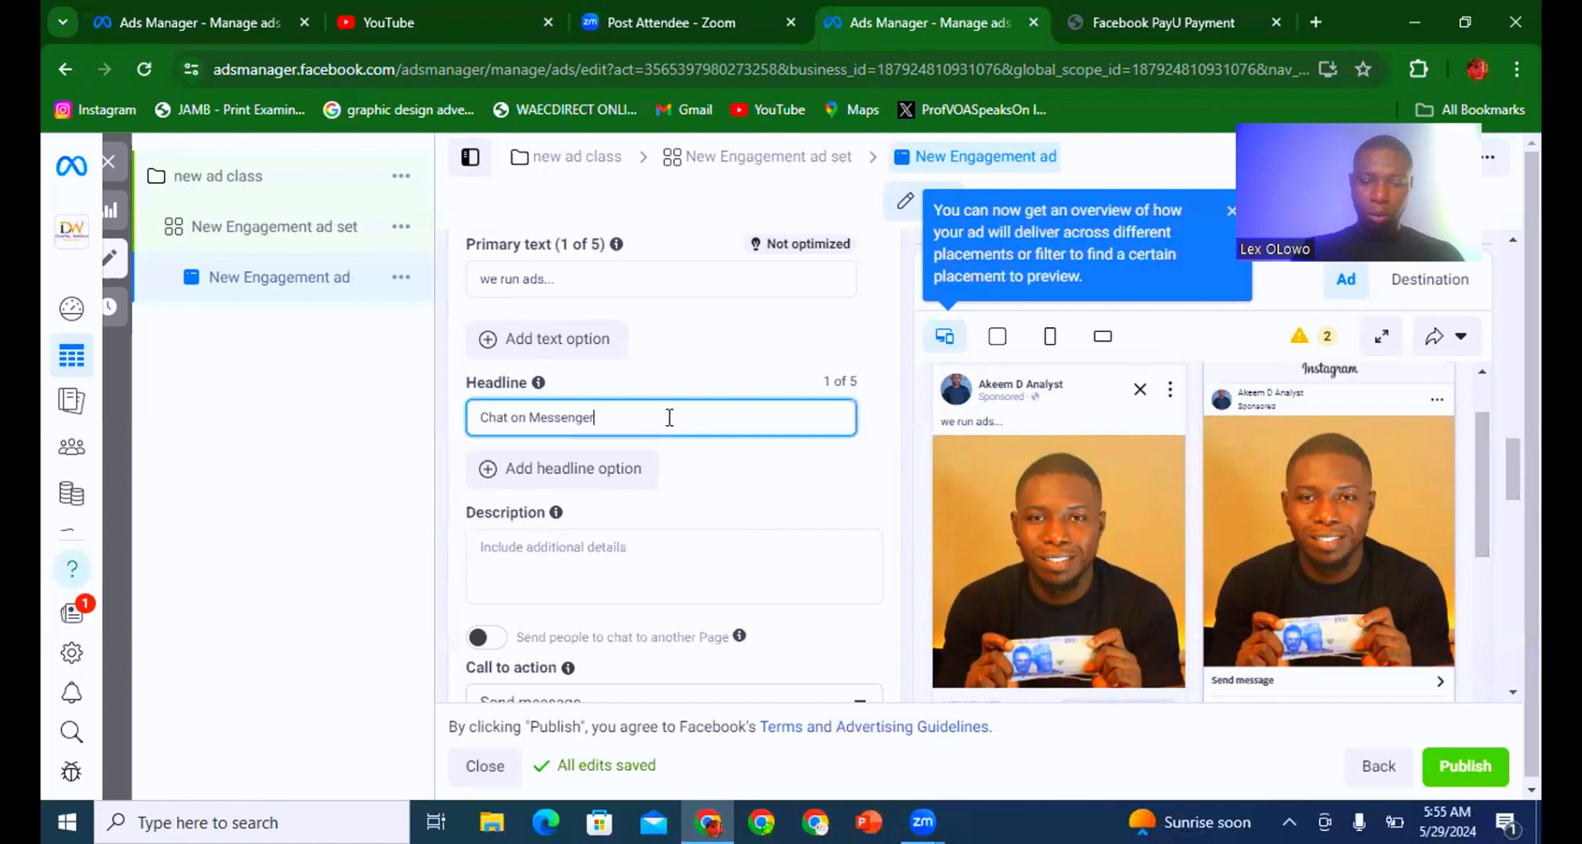
click(870, 467)
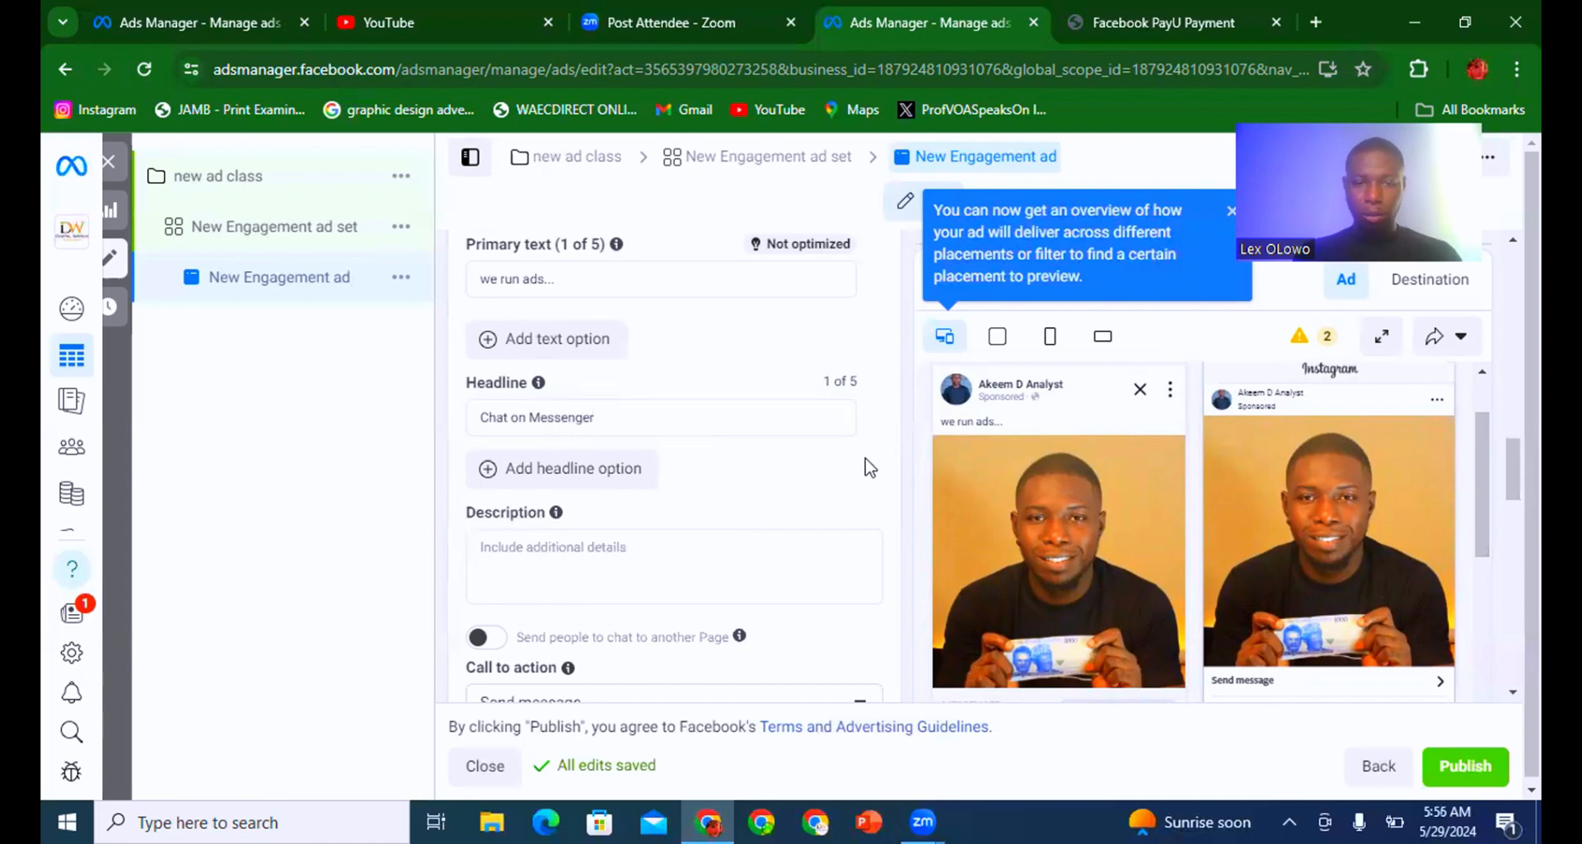
Open the Start conversations message template for editing and save it with its default greeting and suggested questions.
drag(1513, 468, 1513, 551)
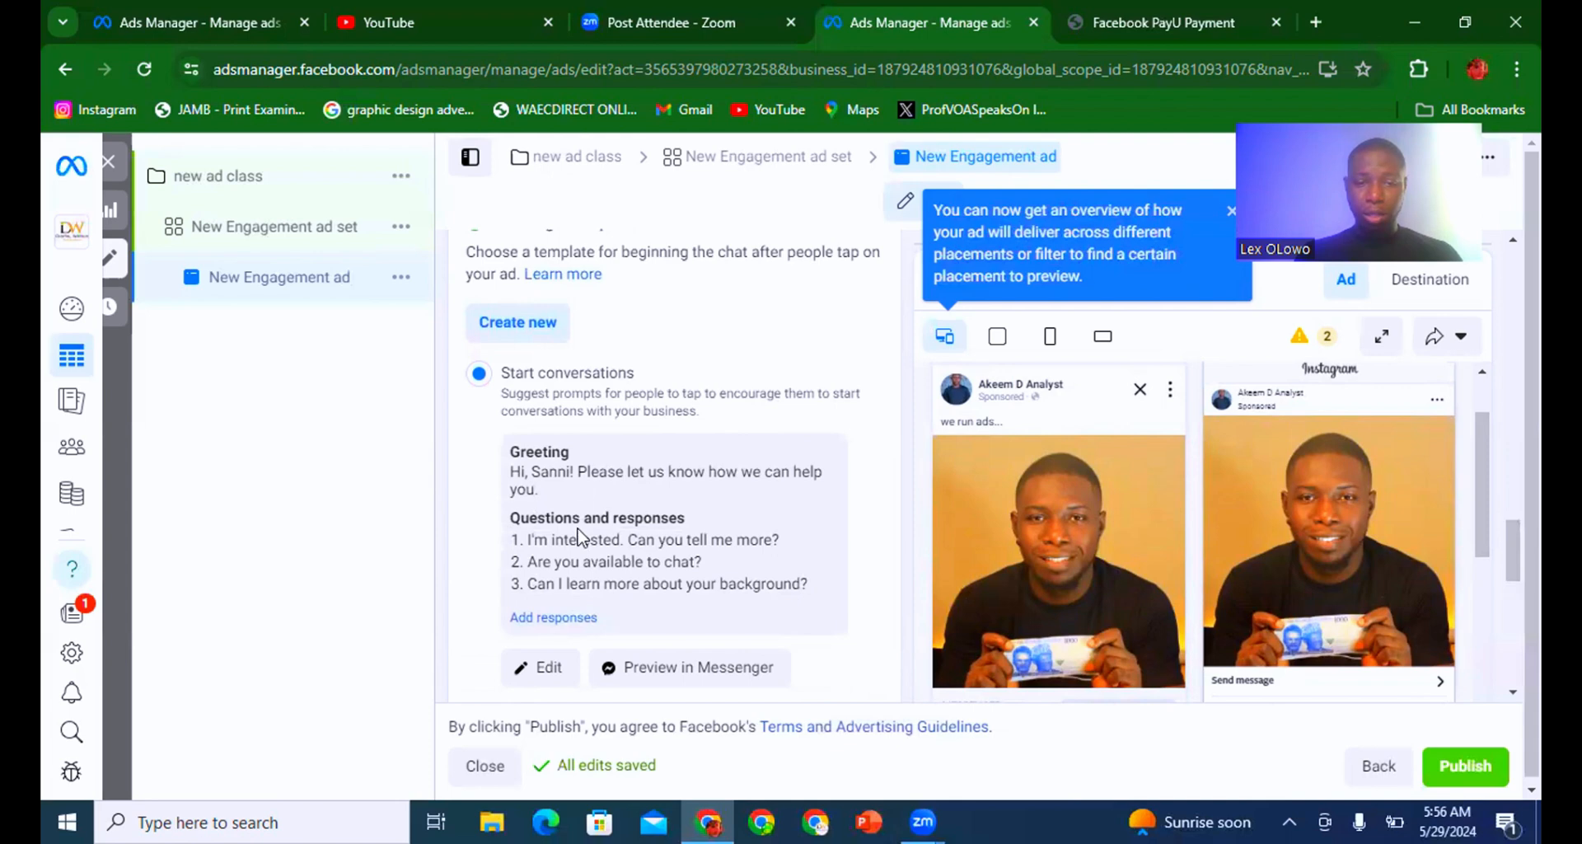
click(547, 671)
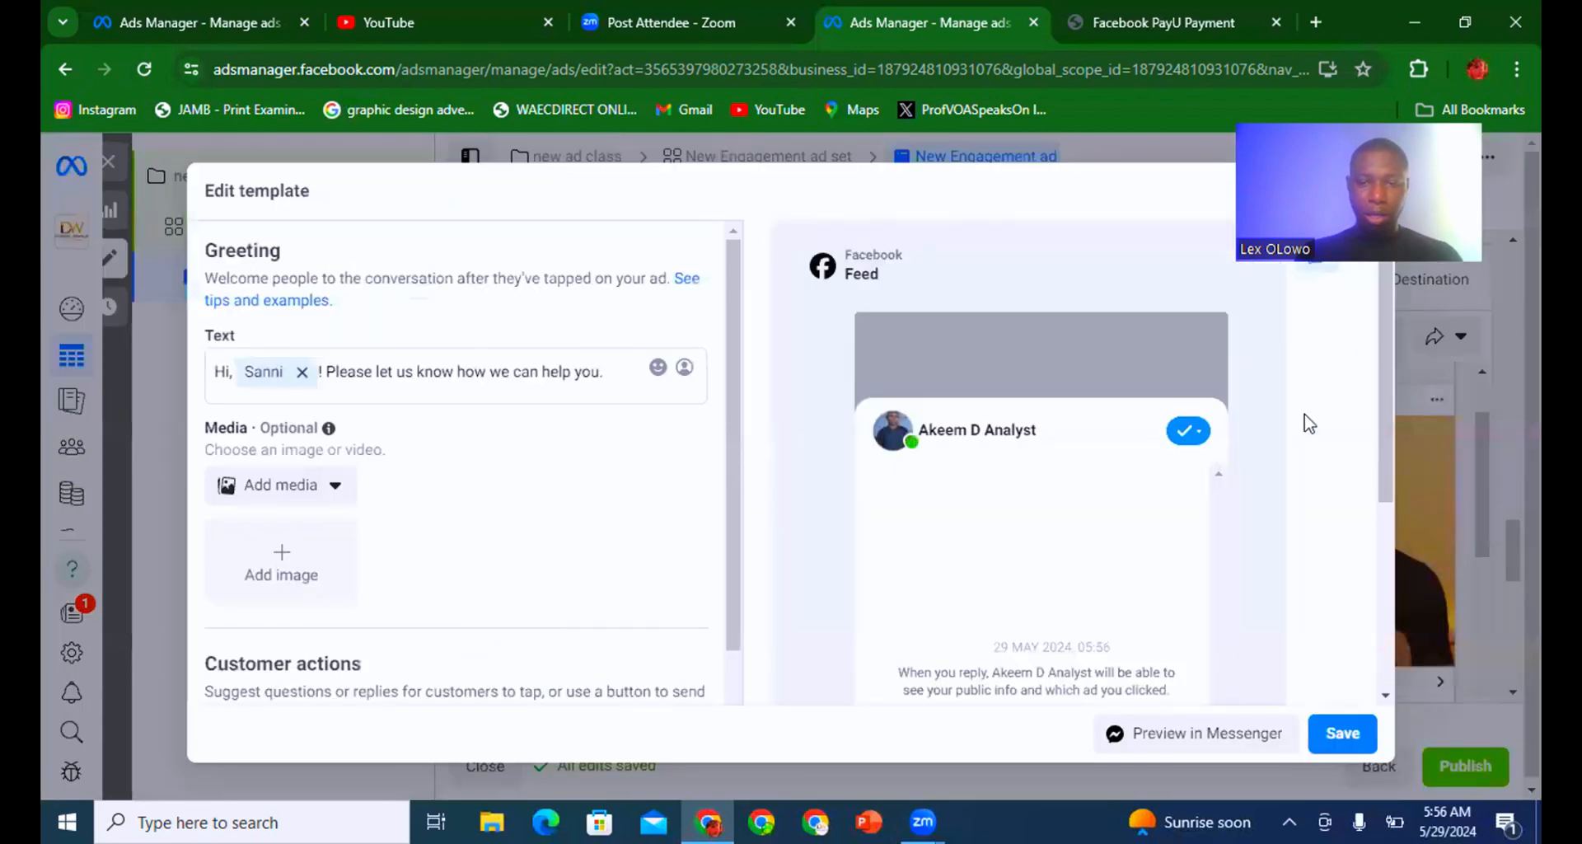
drag(1382, 395, 1341, 307)
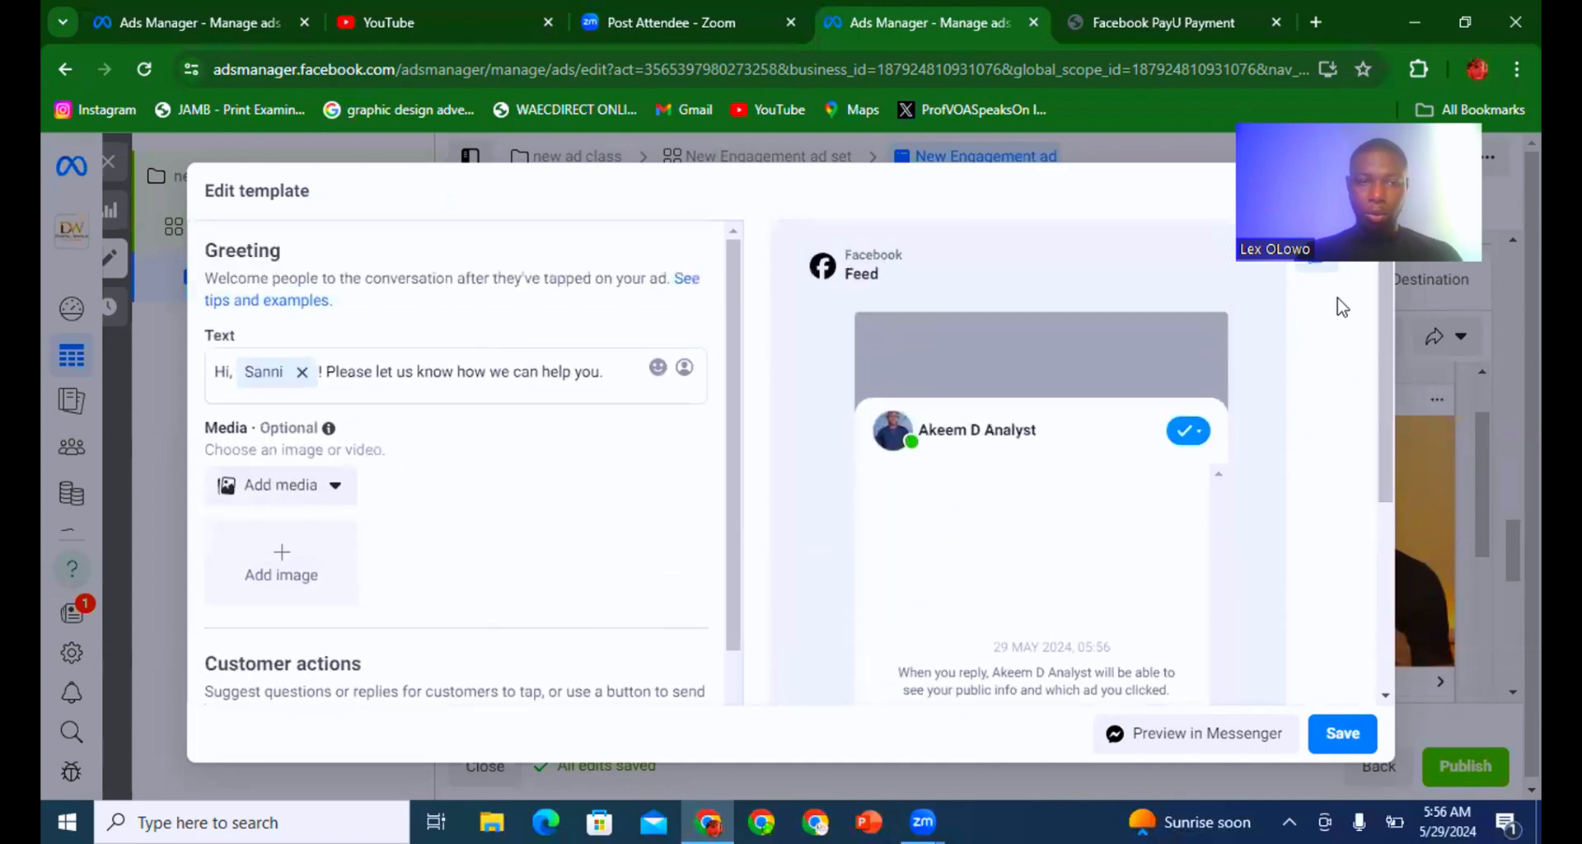
click(1322, 749)
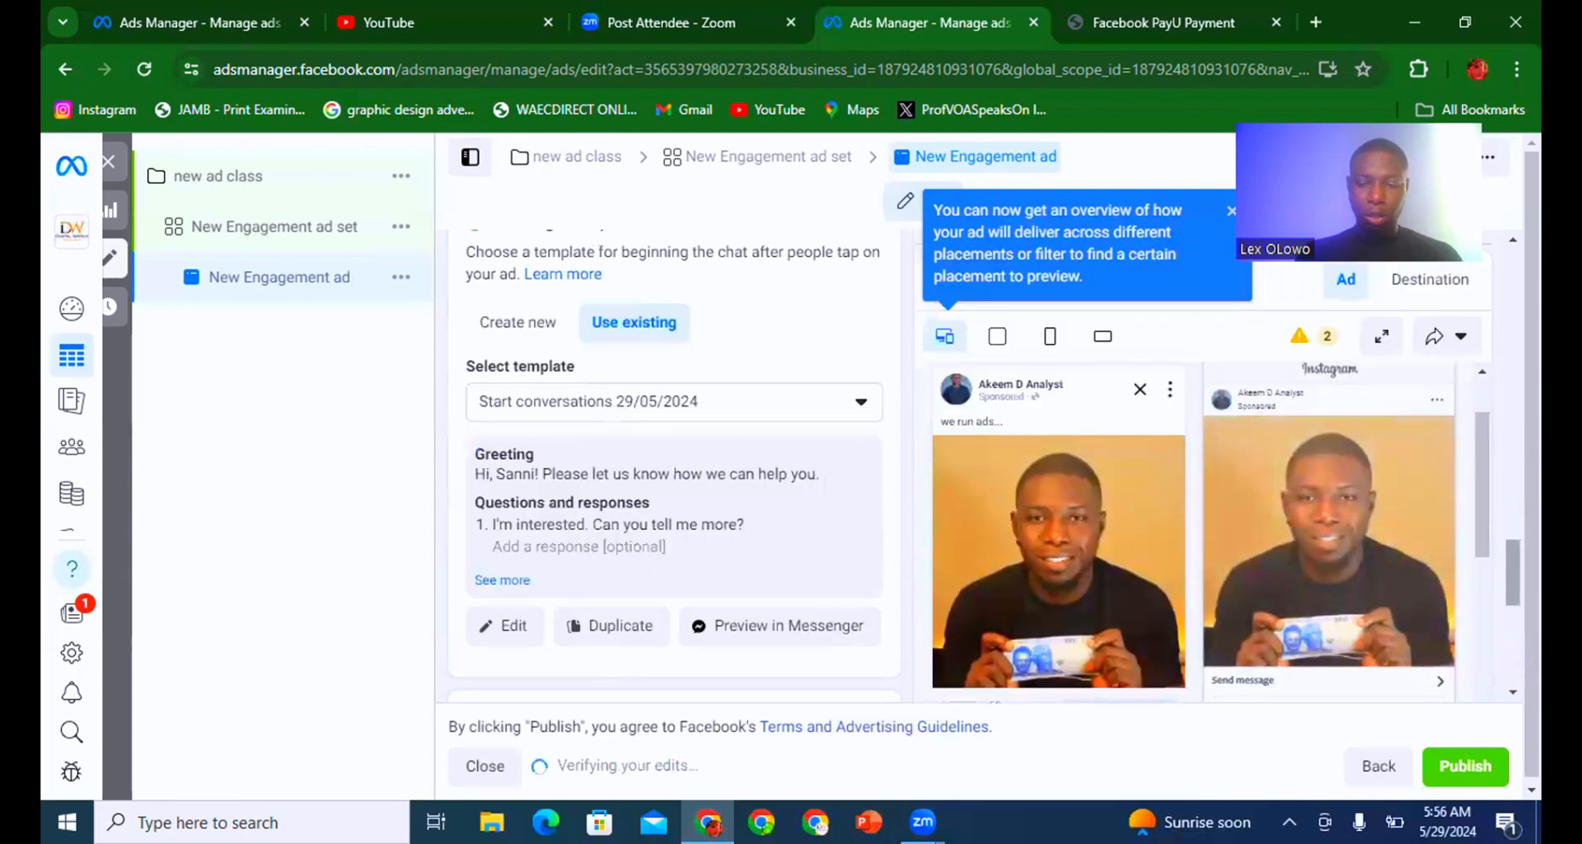
drag(1513, 572, 1513, 651)
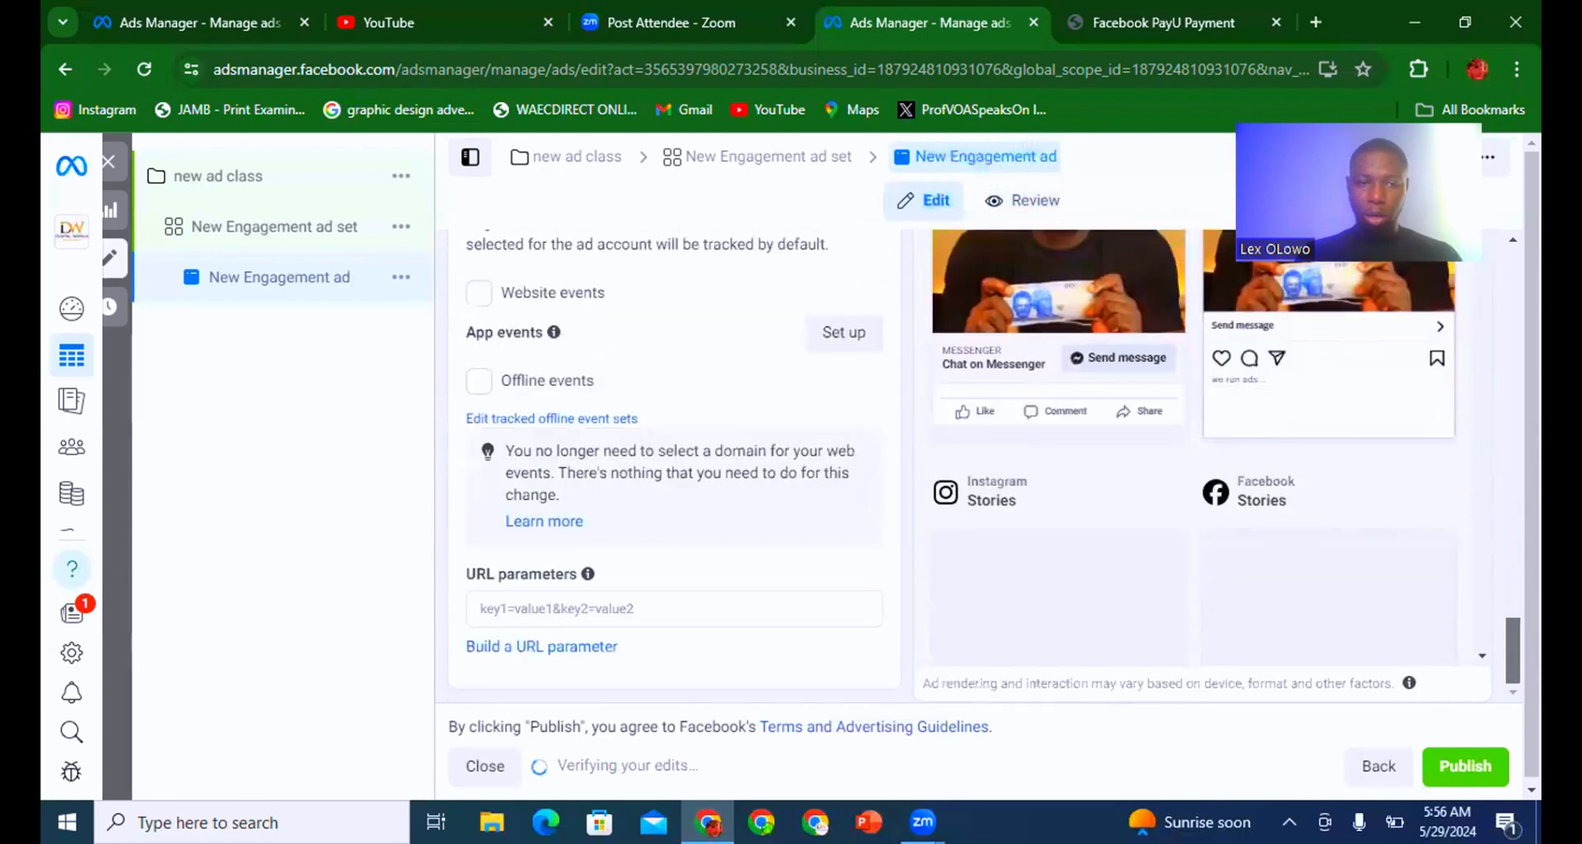